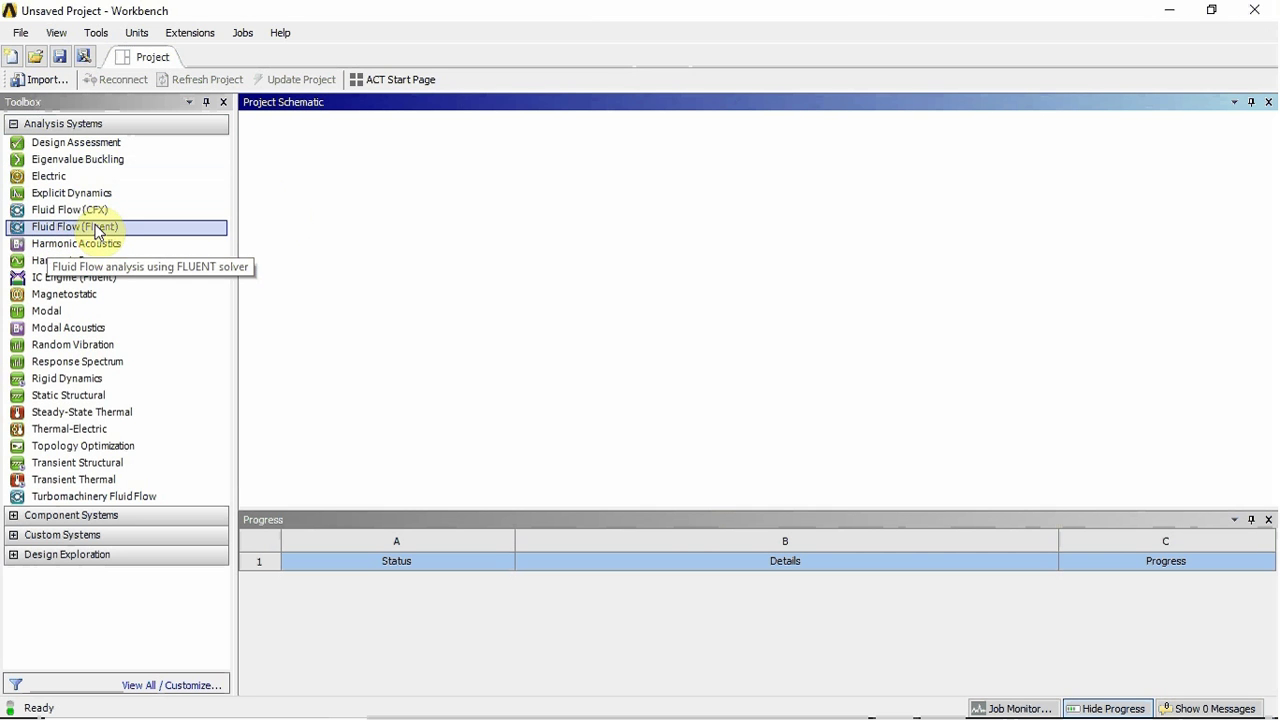
Add a Fluid Flow (Fluent) system to the project and name it 'naca 0012'.
drag(55, 230, 314, 188)
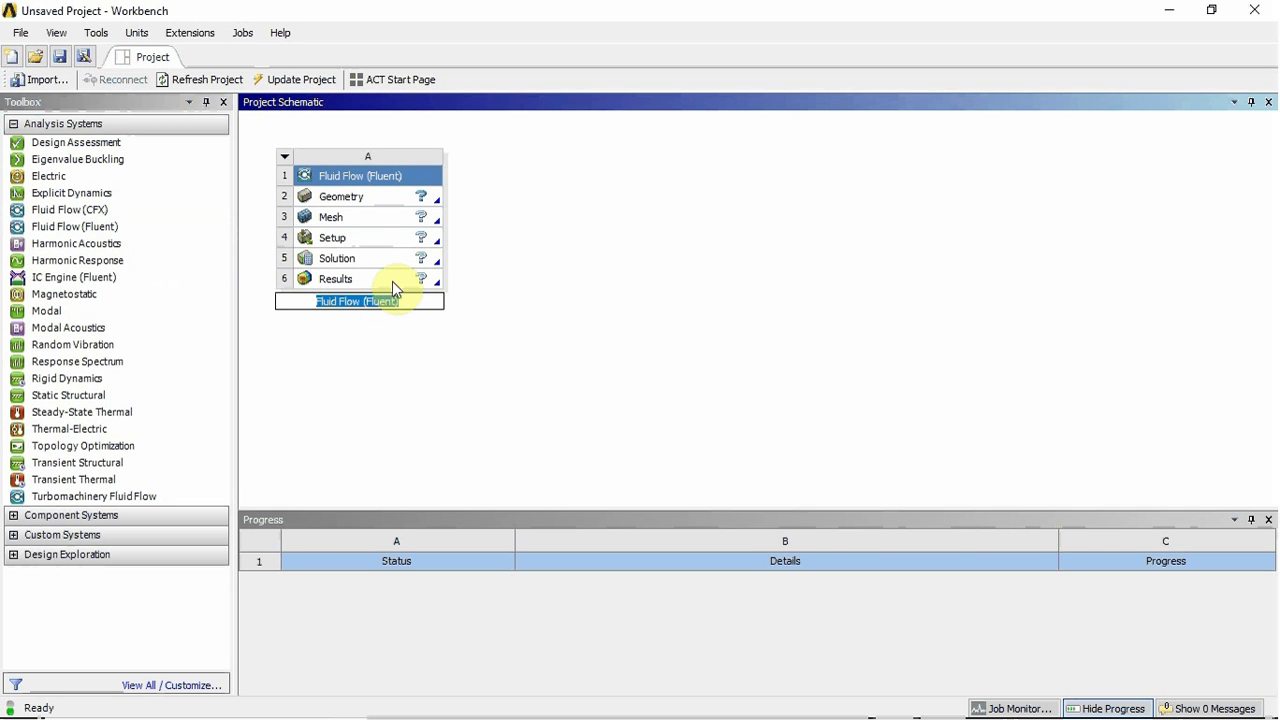
text(naca 0012)
key(Return)
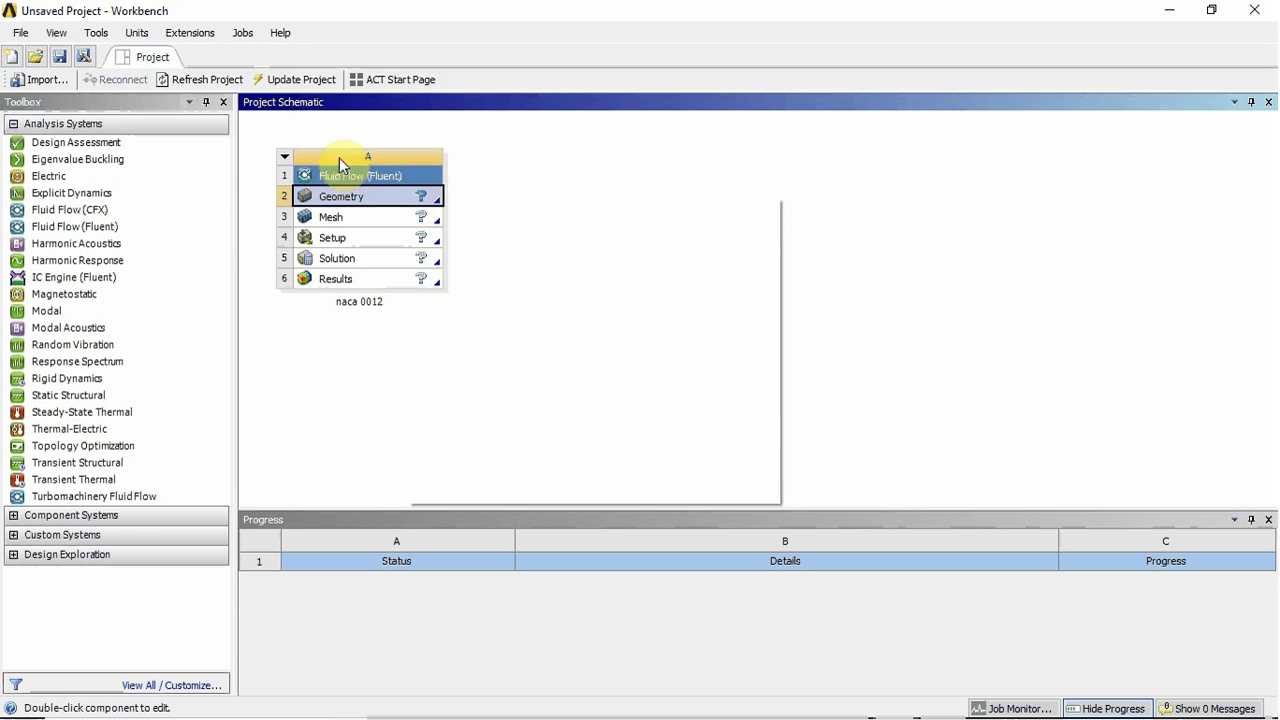
Start a new DesignModeler geometry for the naca 0012 system.
right_click(406, 199)
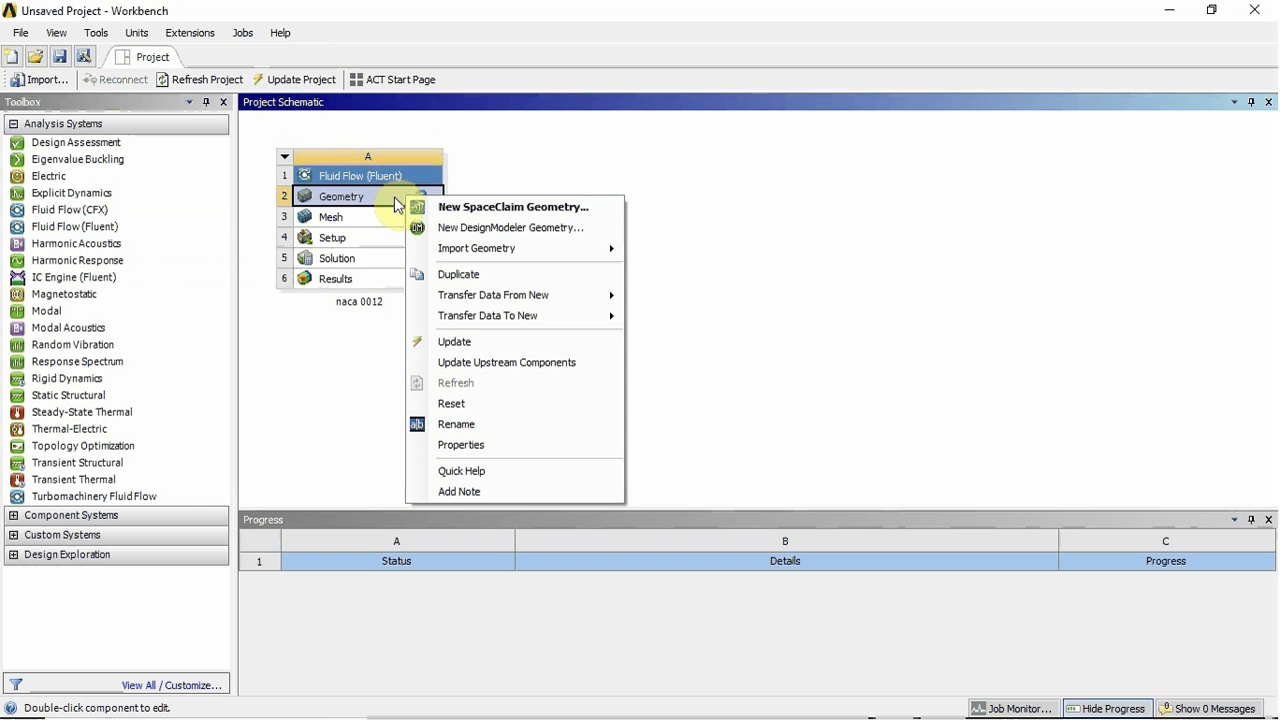
click(482, 230)
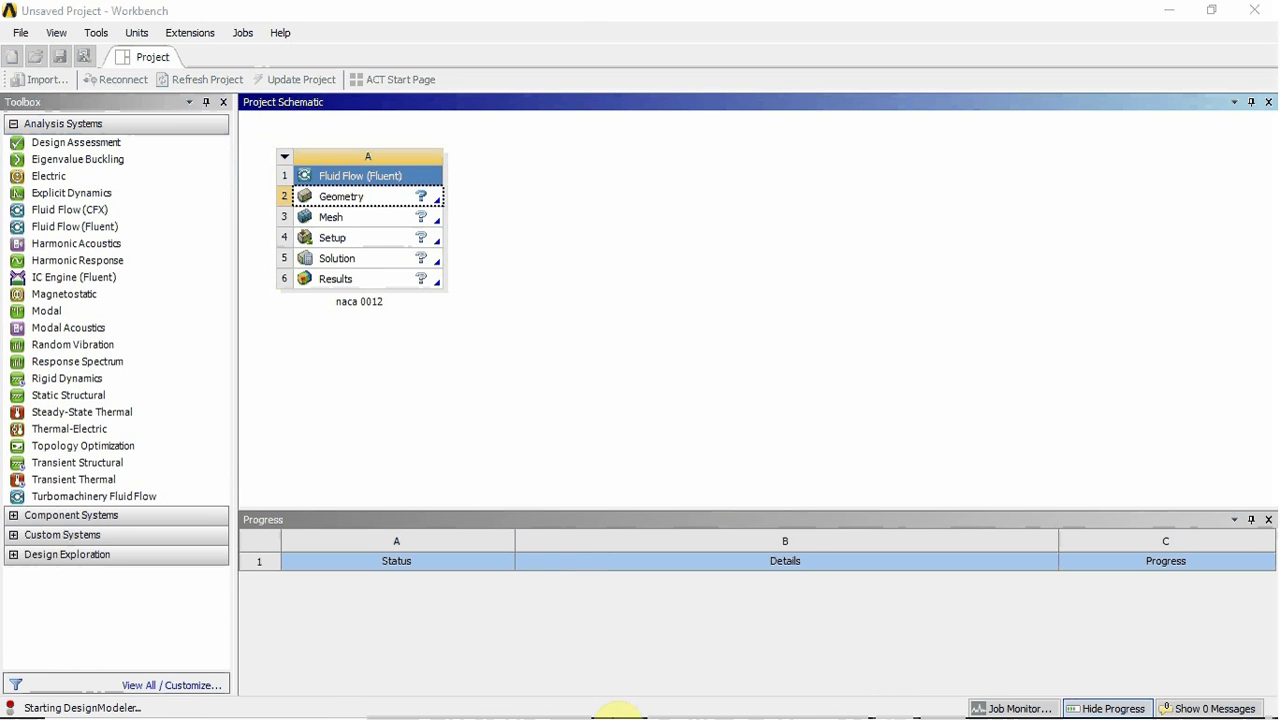
mouse_move(612, 712)
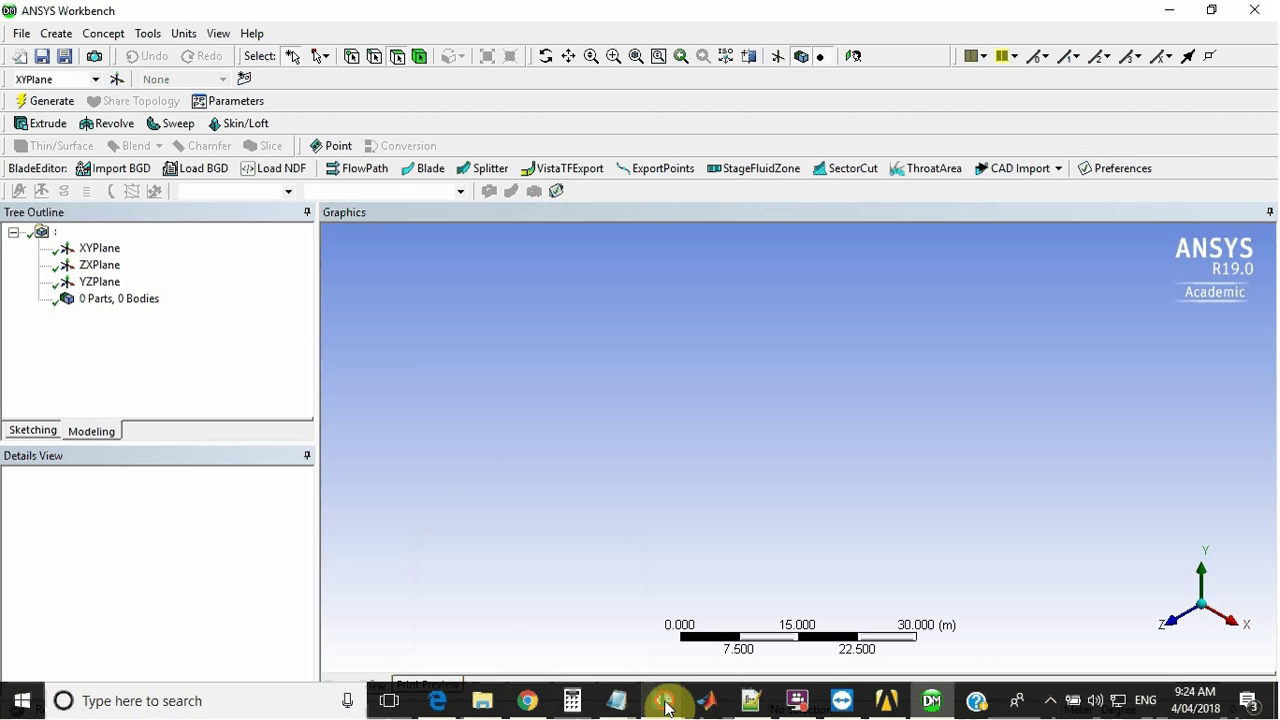
Bring up naca0012.txt in Excel and select column A's values from A1 to the last rows.
mouse_move(663, 700)
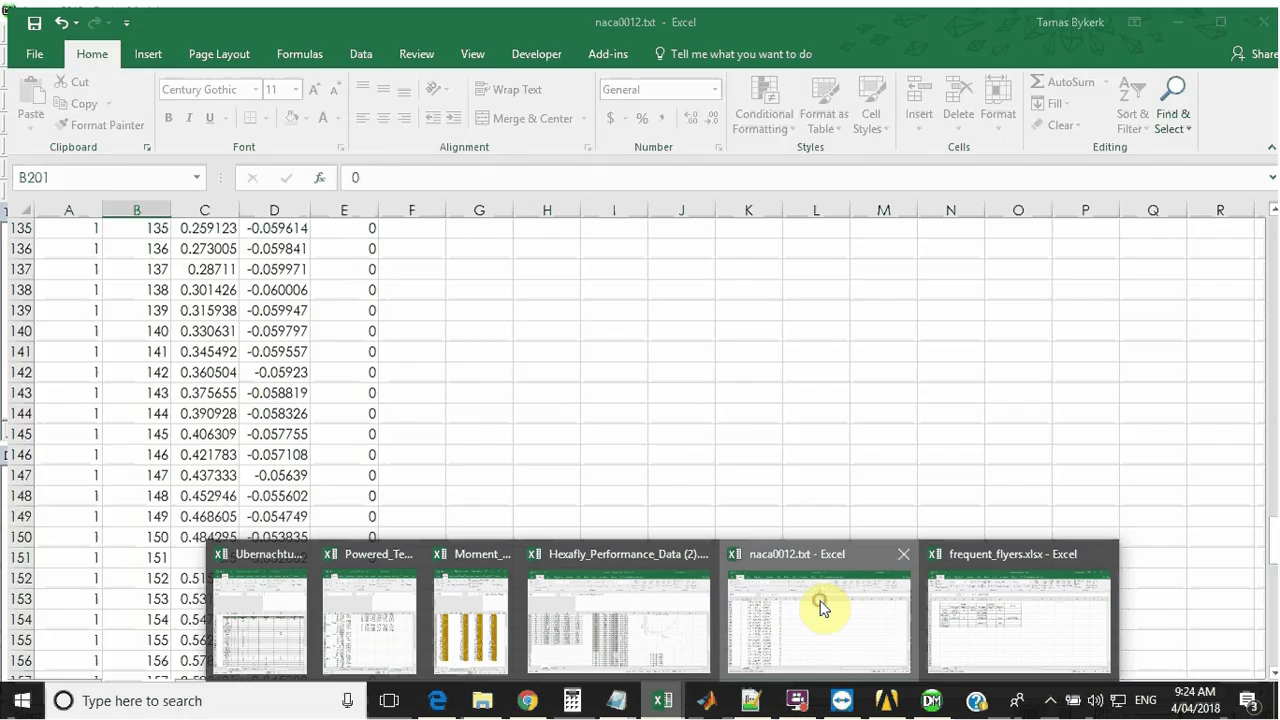
click(823, 609)
scroll(331, 262, up, 20)
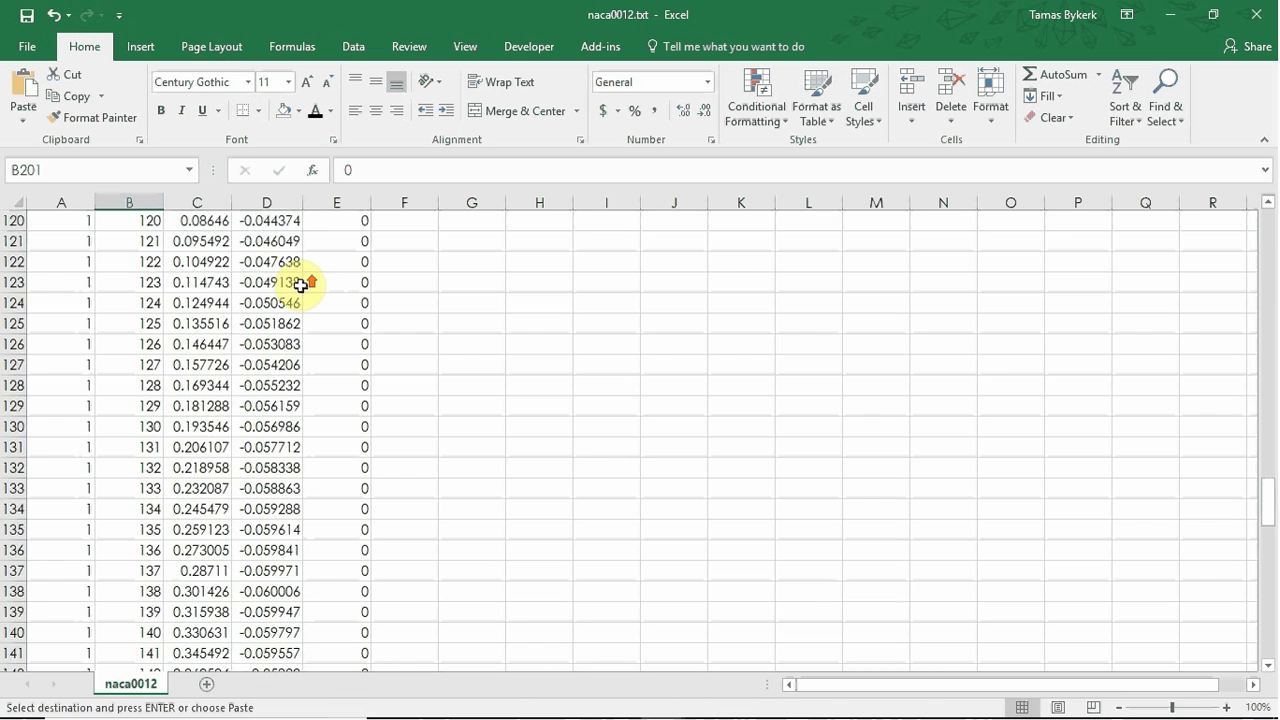
scroll(268, 284, up, 17)
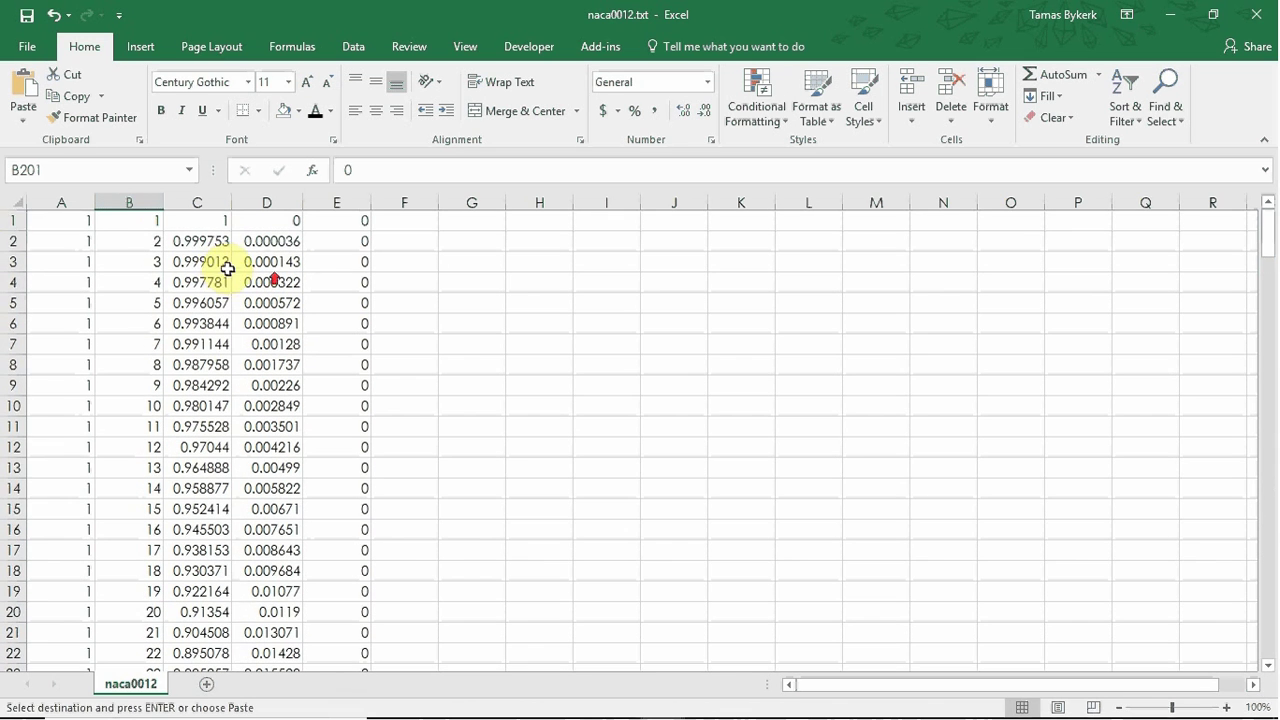
click(76, 222)
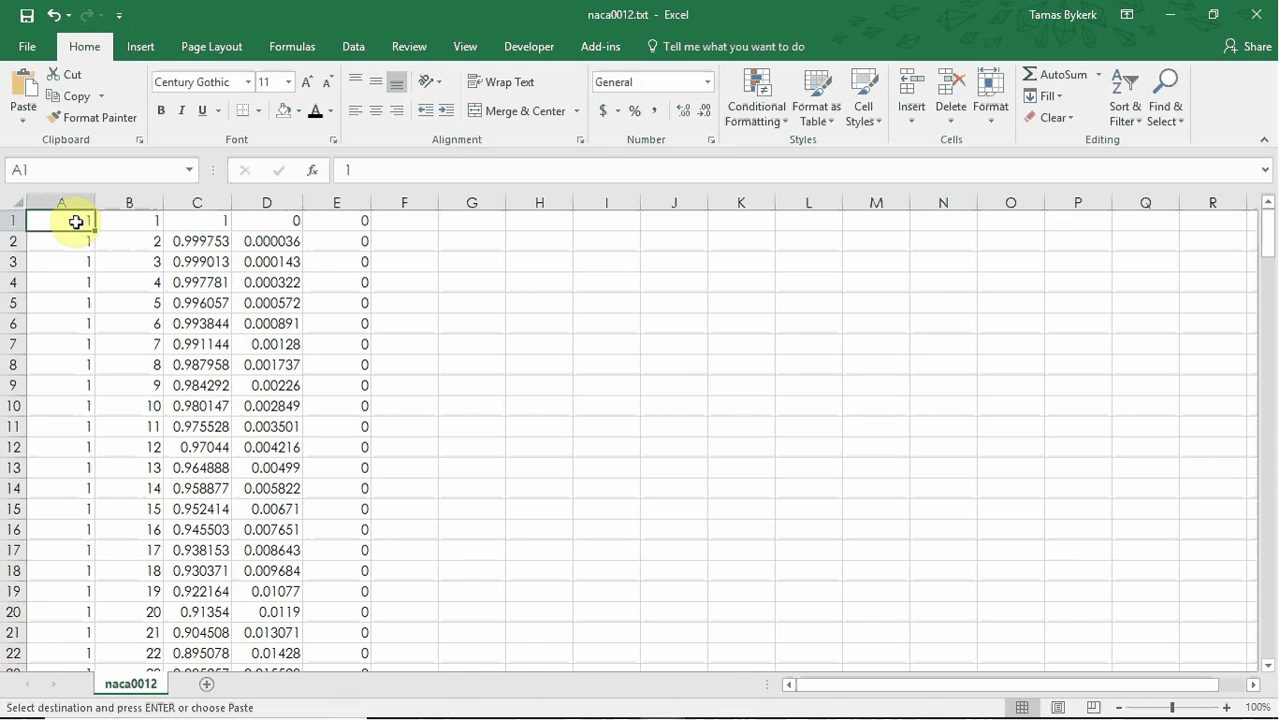
drag(76, 222, 86, 137)
click(50, 635)
click(146, 234)
Check column B's last entries in B200–B201 and the final coordinates in columns C and D.
scroll(143, 234, up, 18)
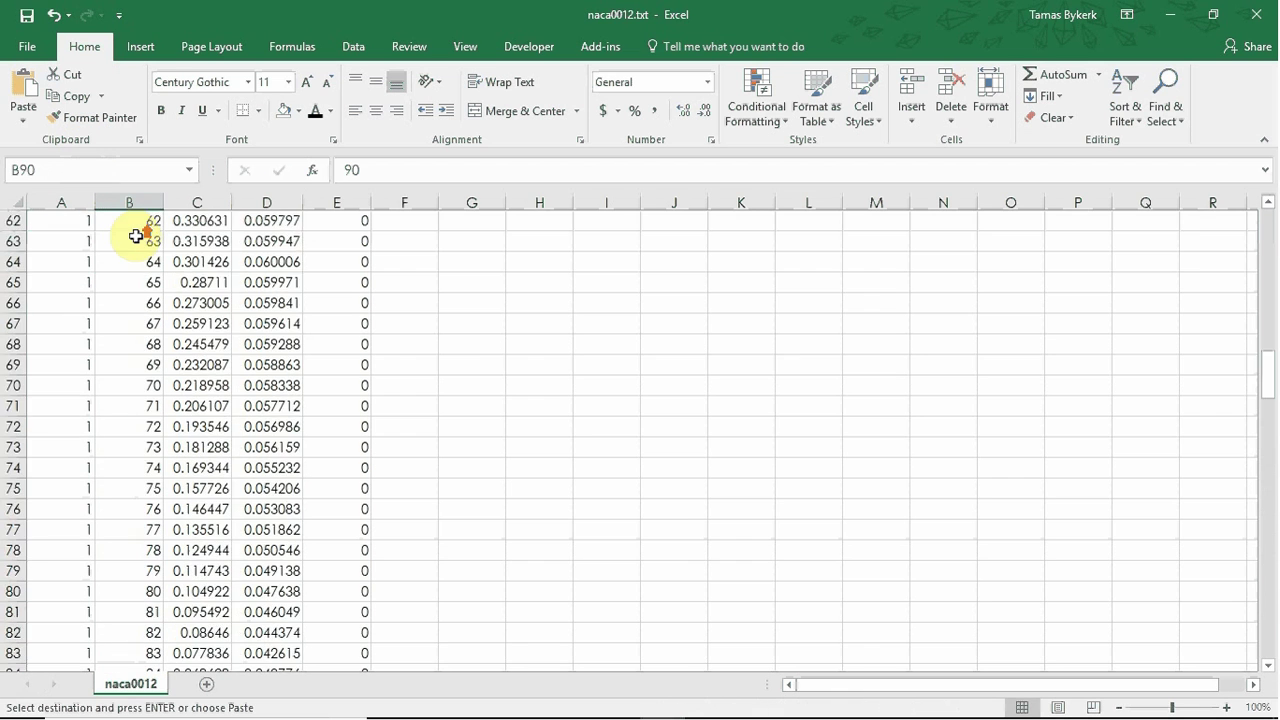
scroll(137, 236, up, 11)
click(137, 228)
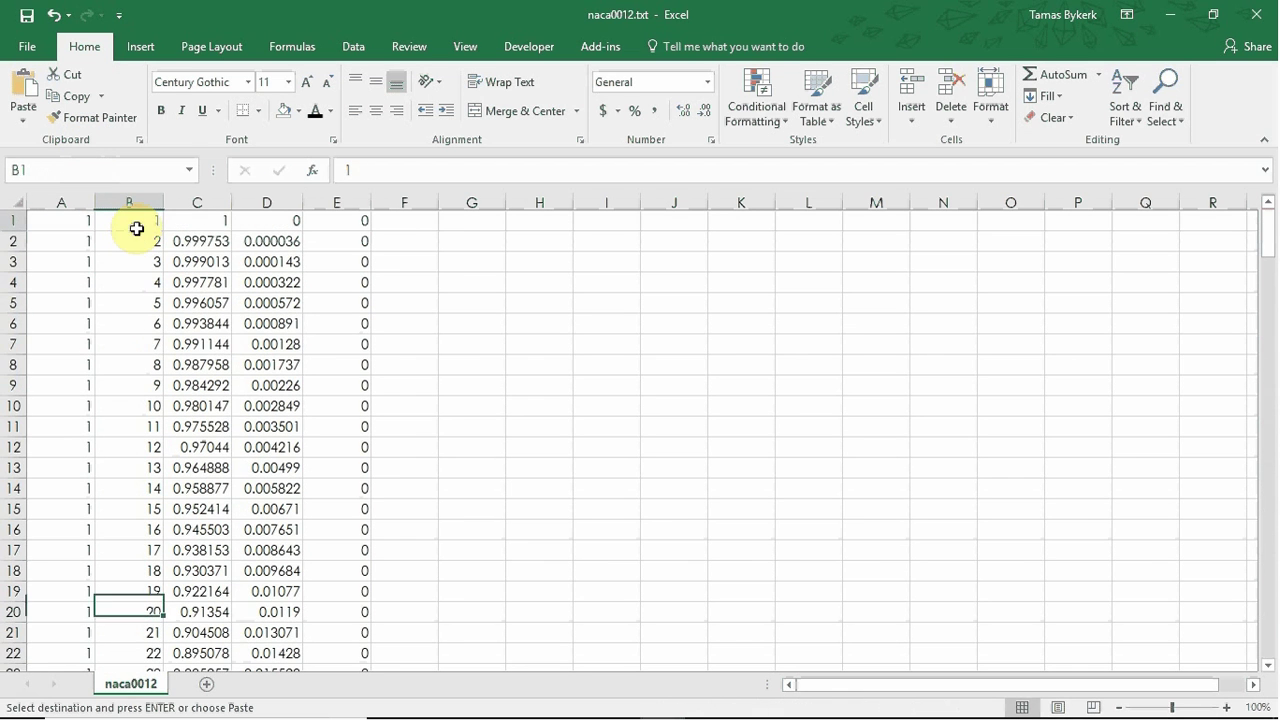
scroll(128, 257, down, 20)
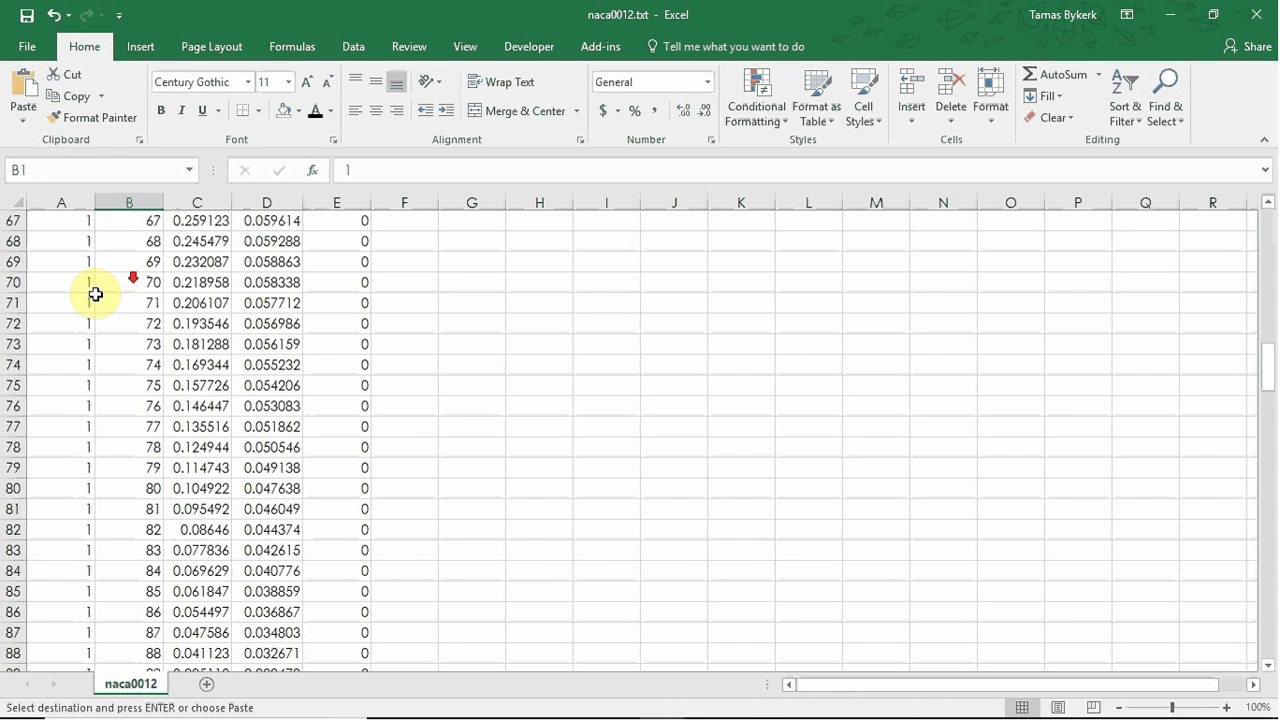
scroll(84, 303, down, 19)
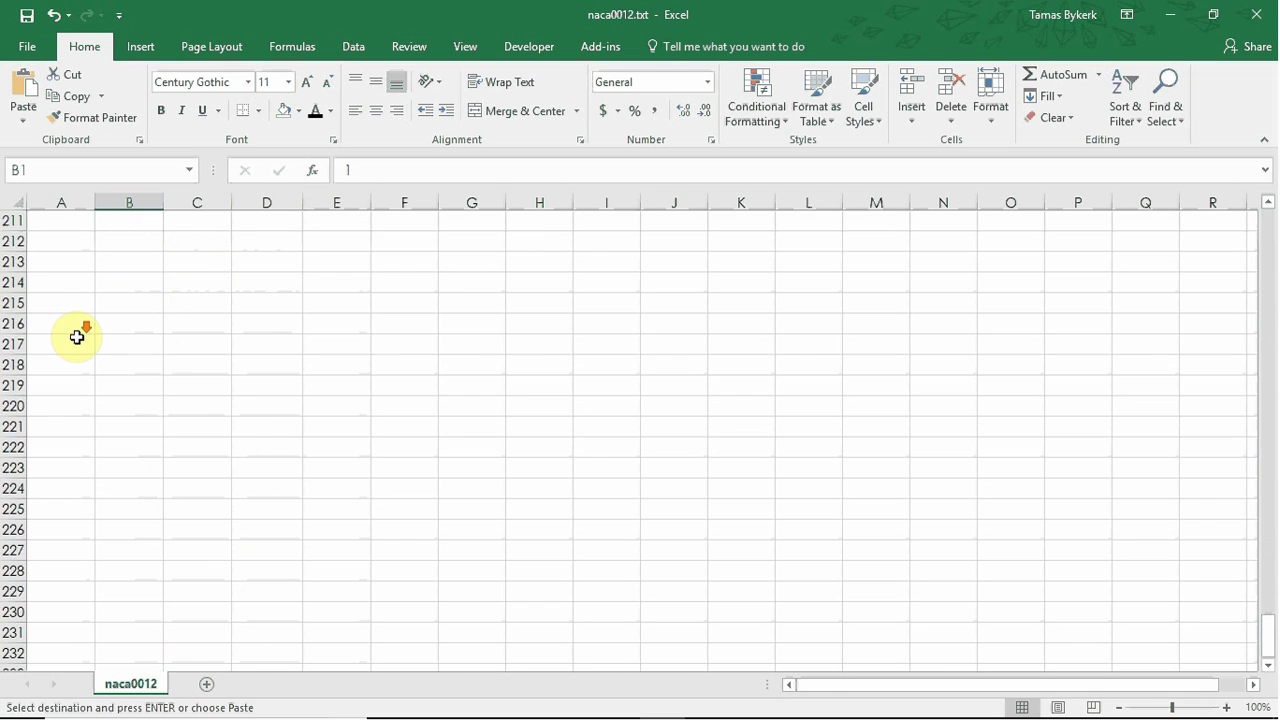
scroll(80, 331, up, 8)
click(131, 490)
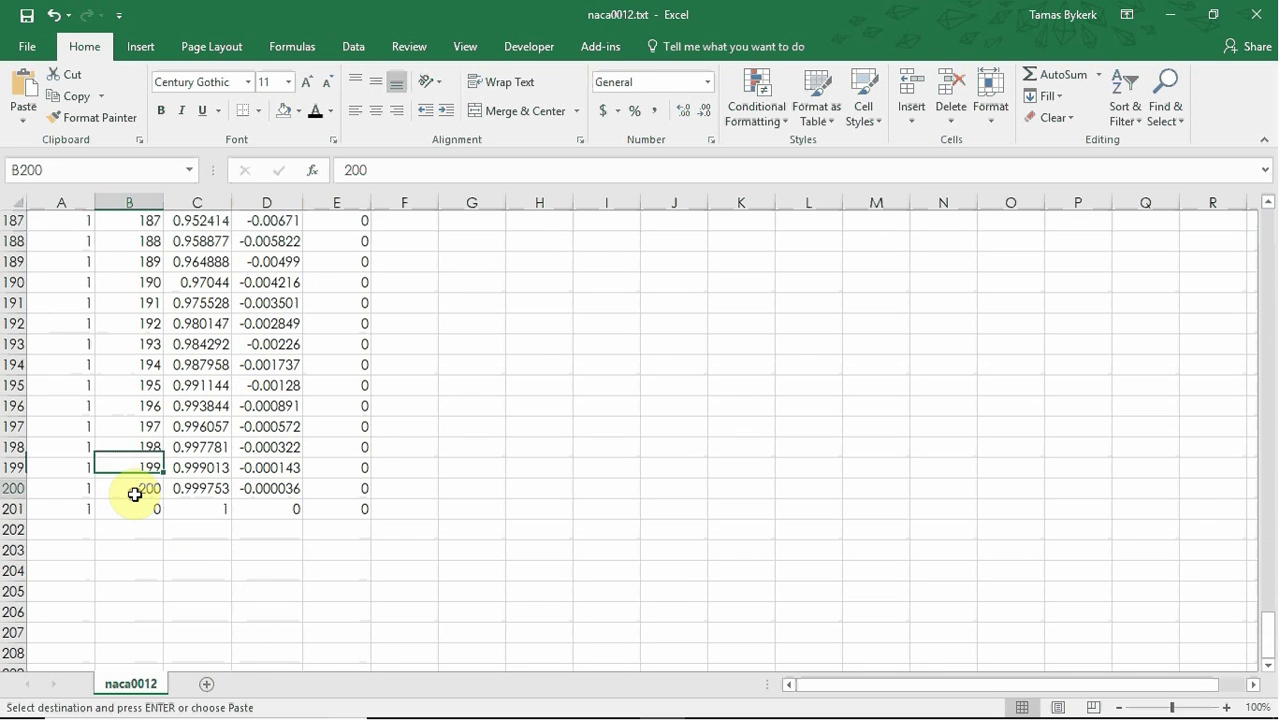
click(135, 511)
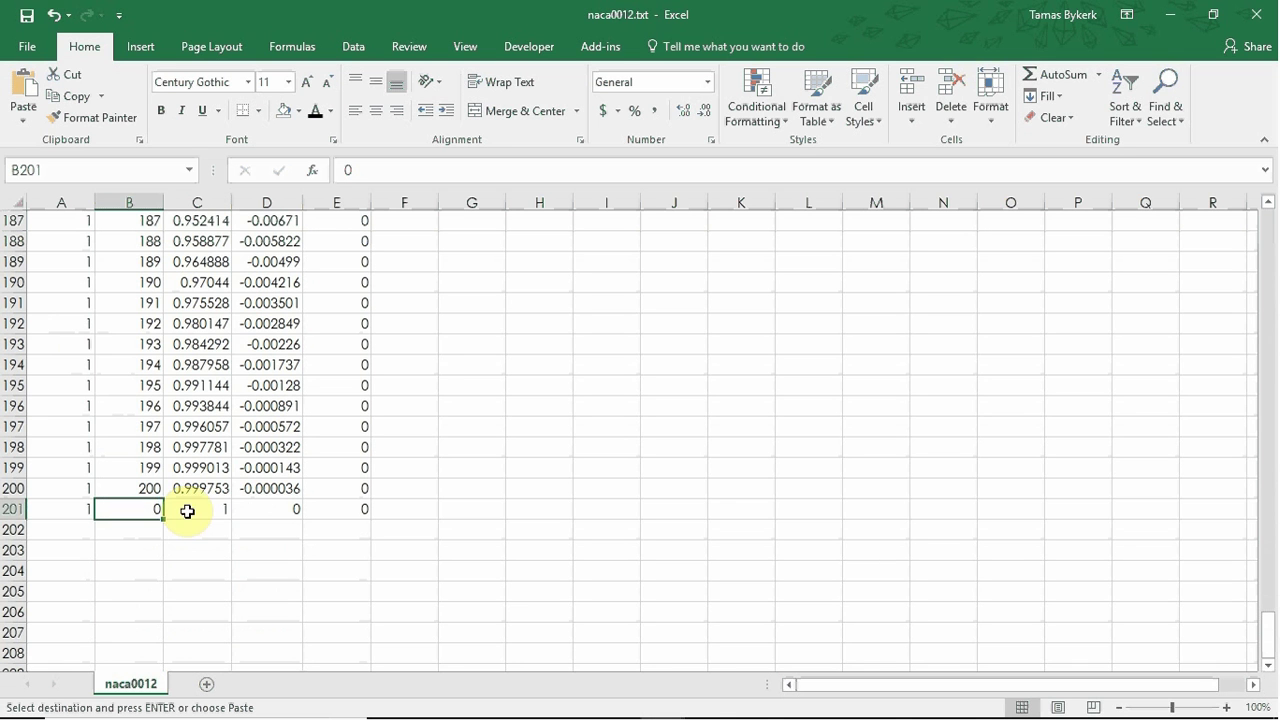
drag(190, 509, 300, 466)
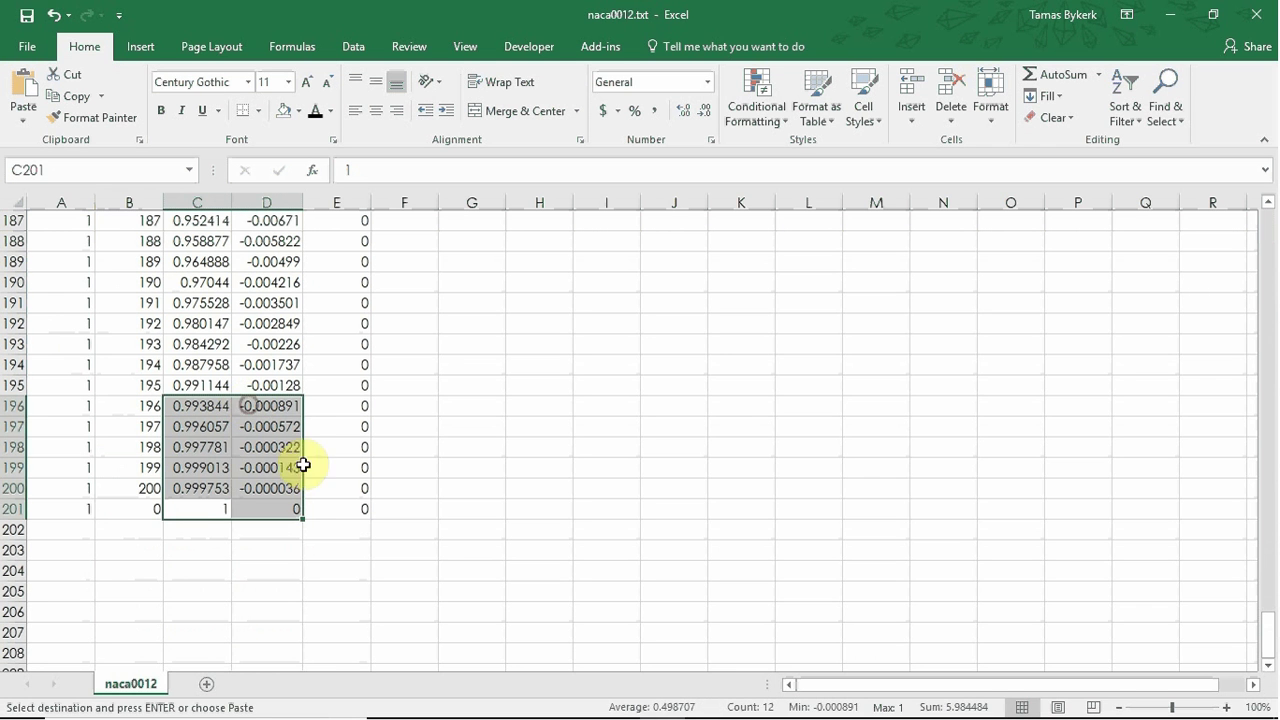
click(346, 512)
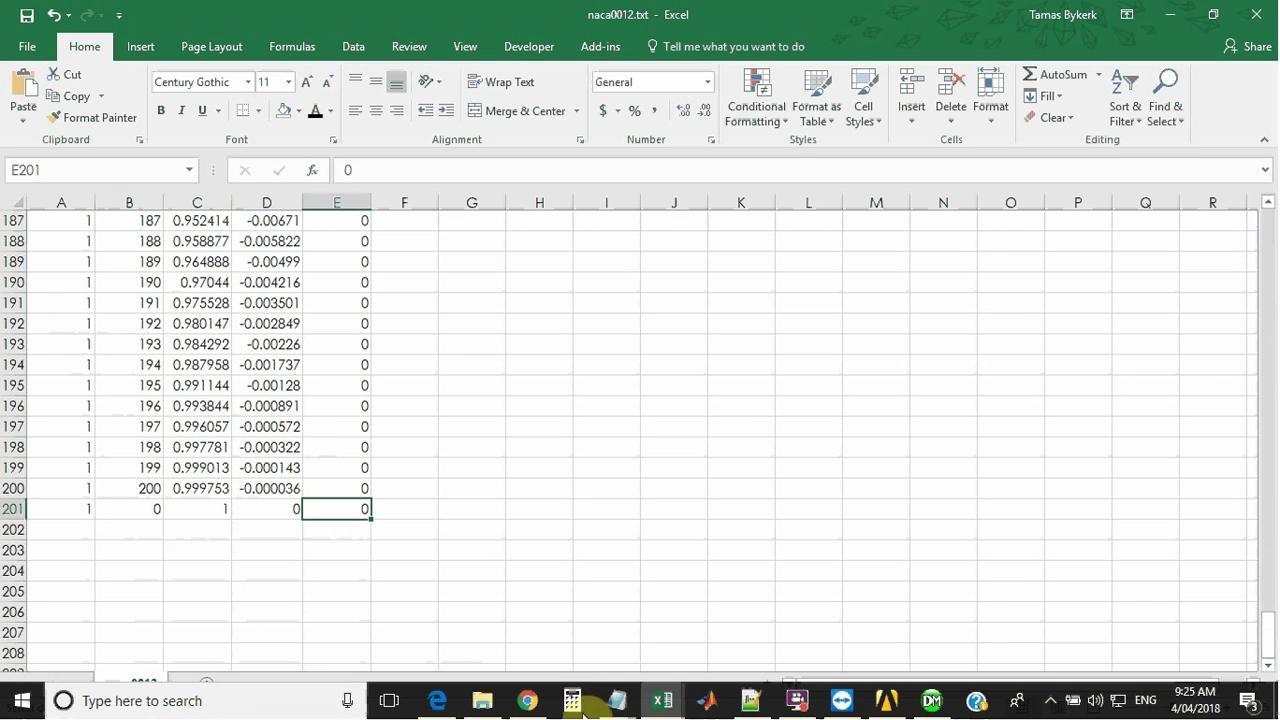
In the browser's NACA 4 digit generator, confirm Number of points is 200.
click(531, 704)
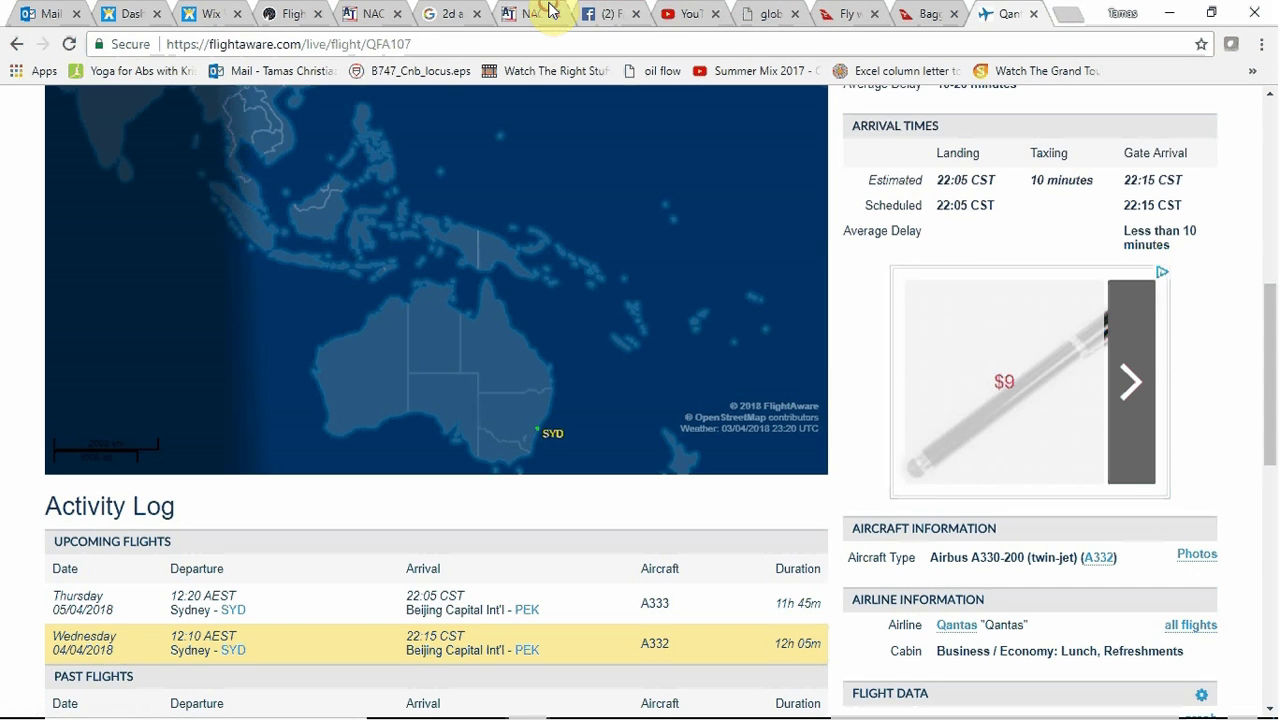
click(531, 12)
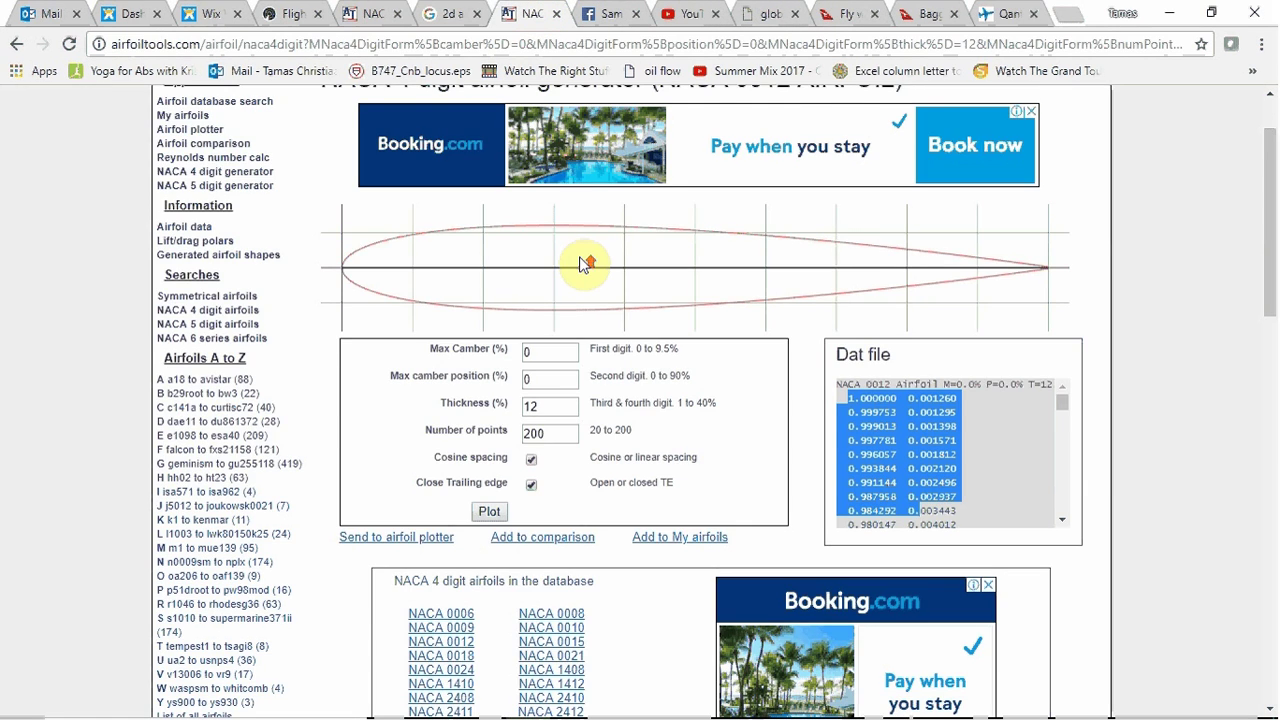
scroll(585, 263, up, 1)
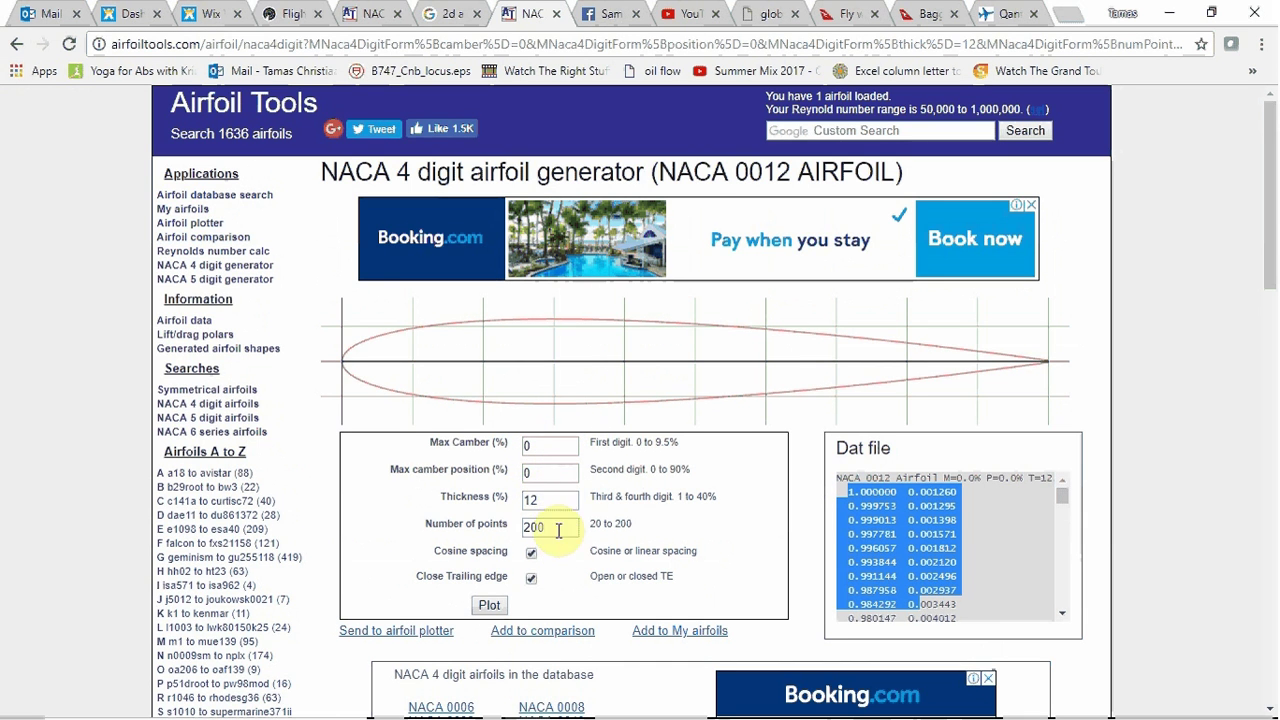
drag(563, 526, 511, 532)
scroll(514, 528, down, 1)
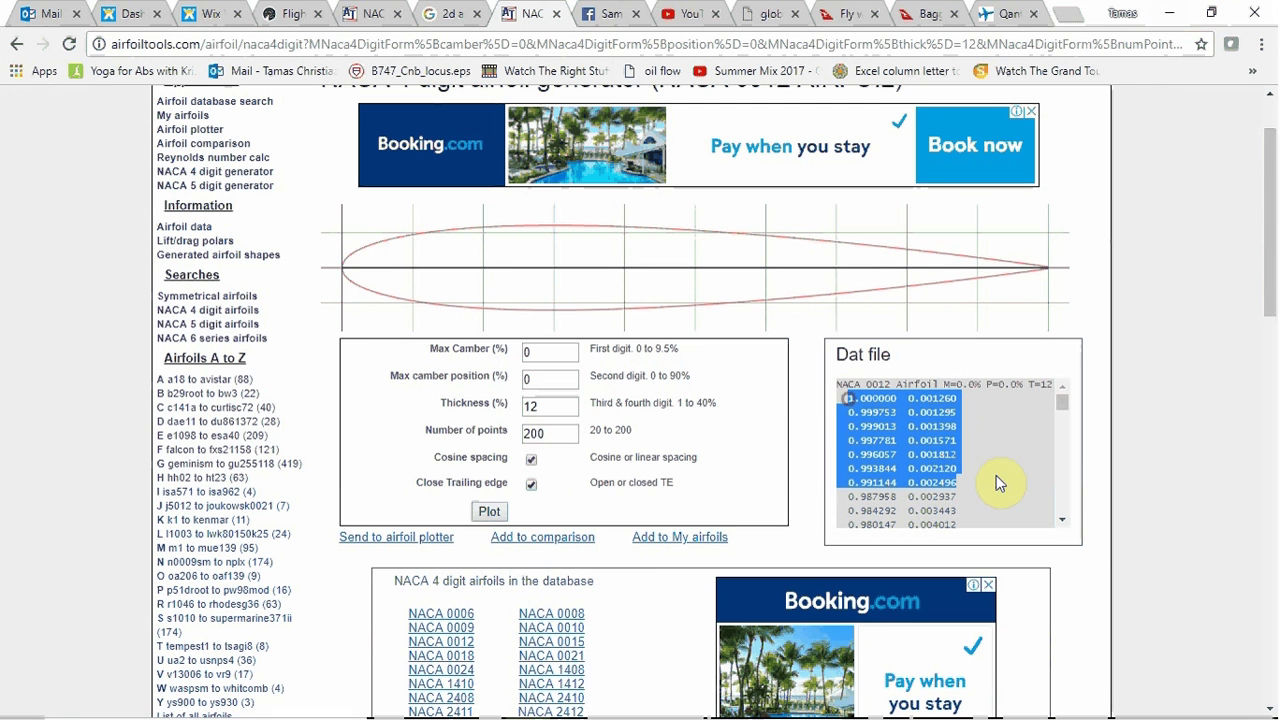
Compare with cell D193 in naca0012.txt, then return to the naca 0012 DesignModeler window.
click(662, 700)
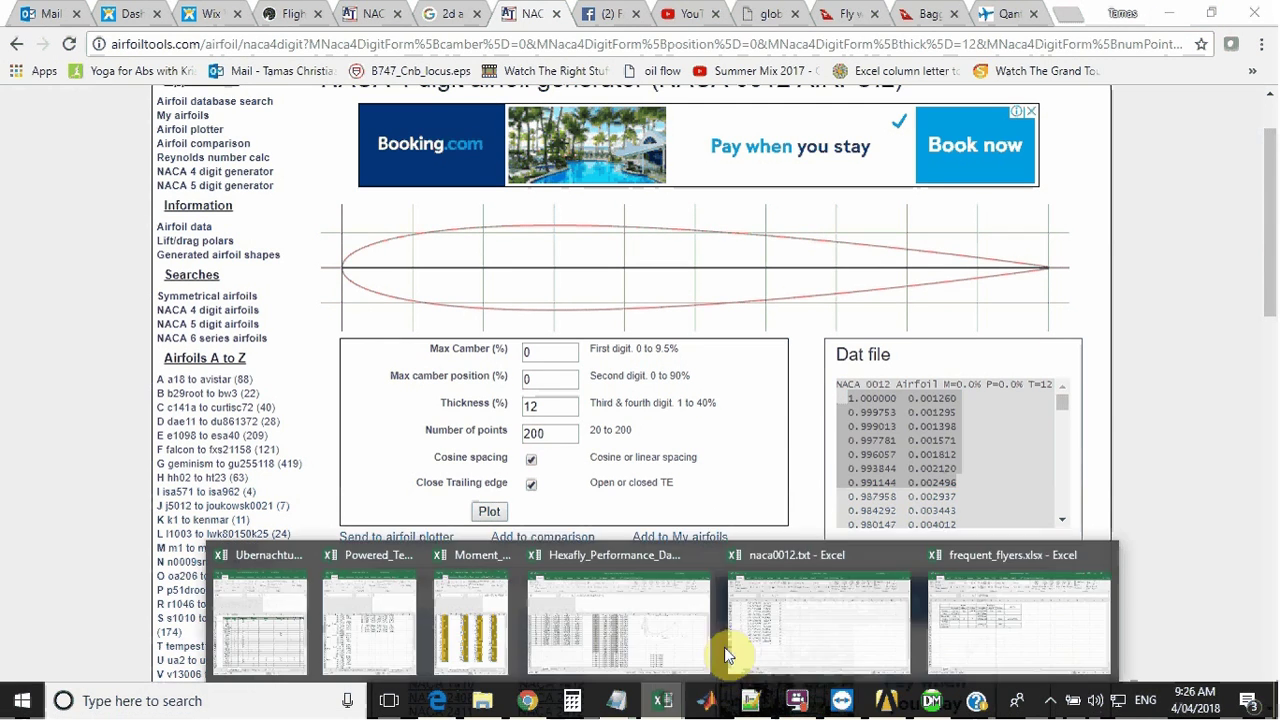
click(857, 609)
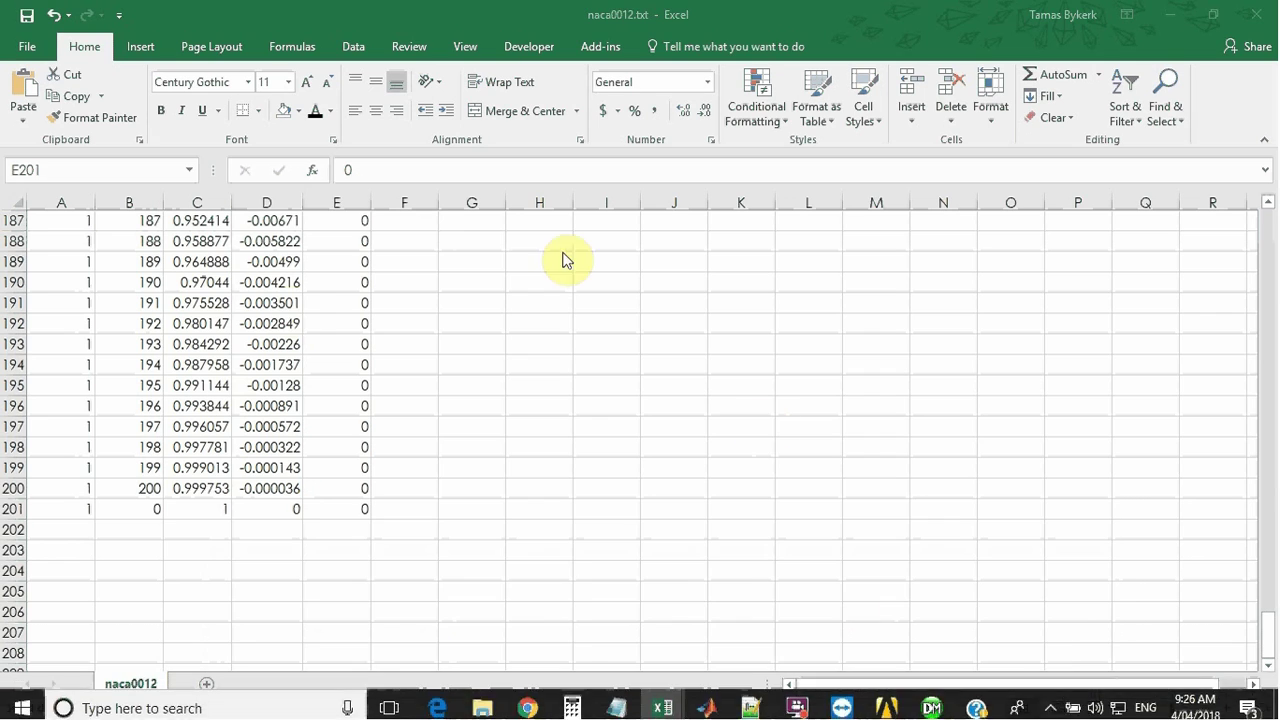
click(279, 346)
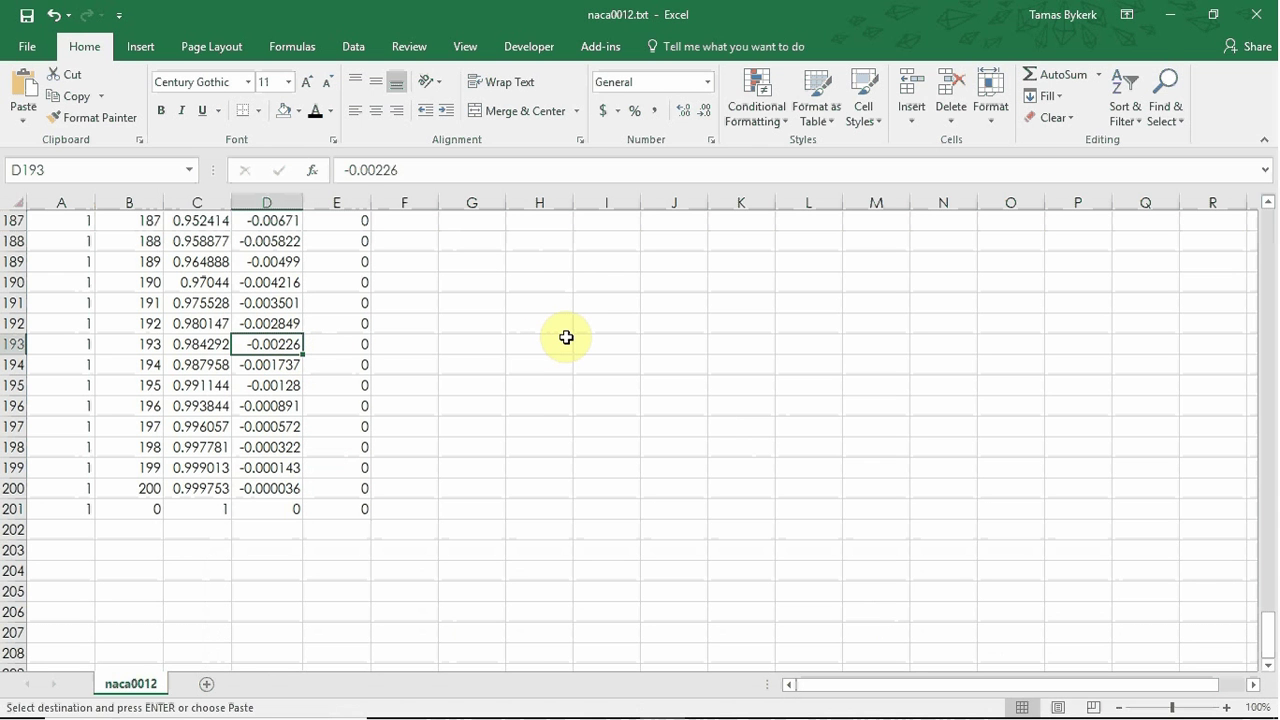
click(1185, 12)
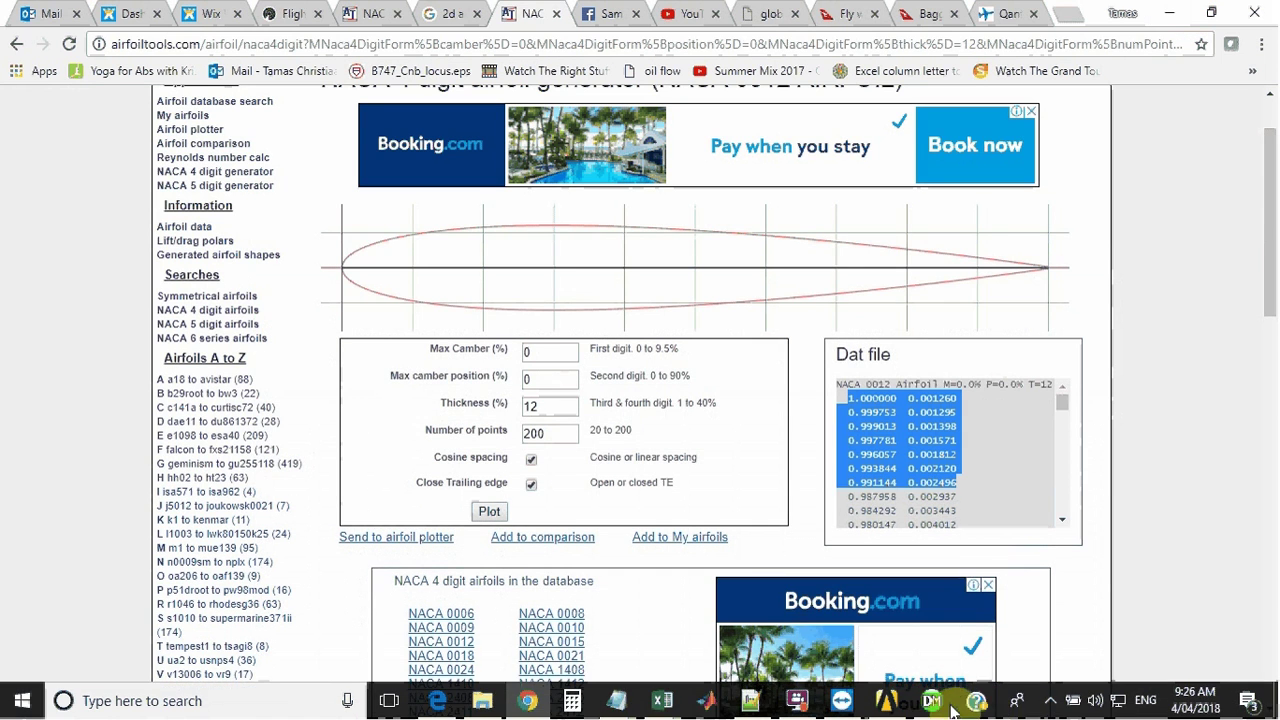
click(940, 705)
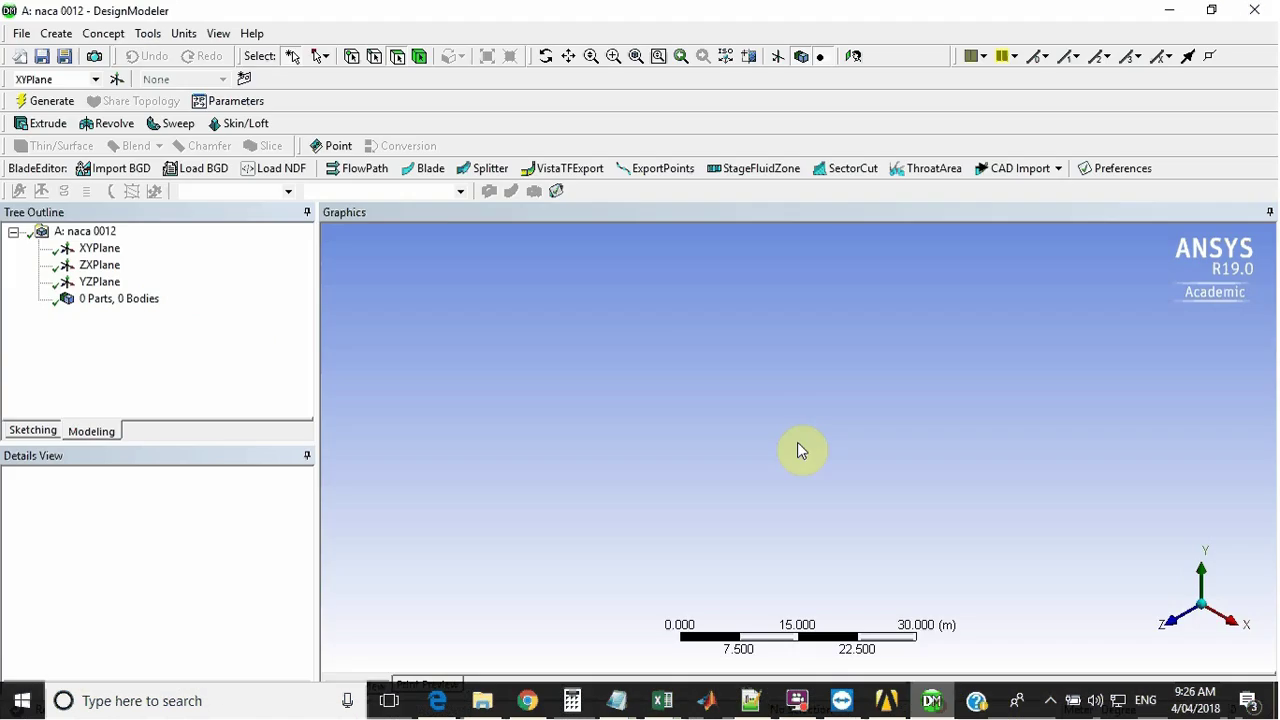
Create a 3D Curve using naca0012.txt as its coordinates file.
click(120, 37)
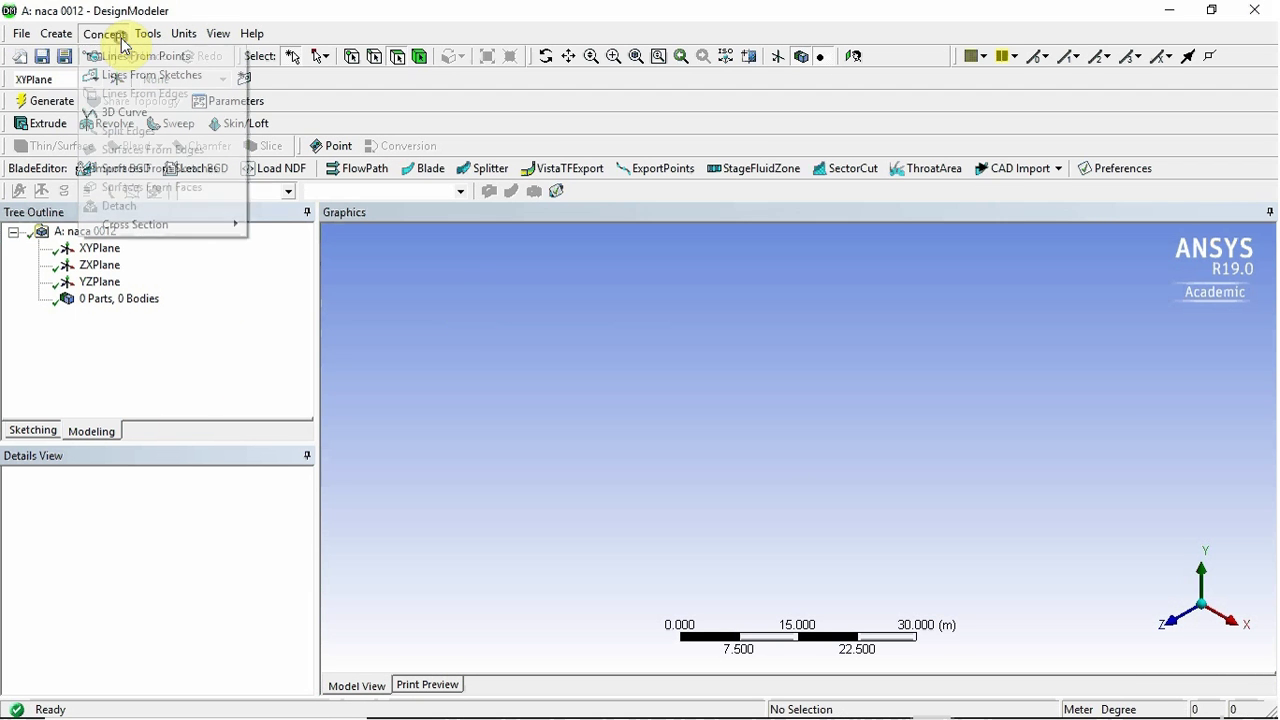
click(132, 112)
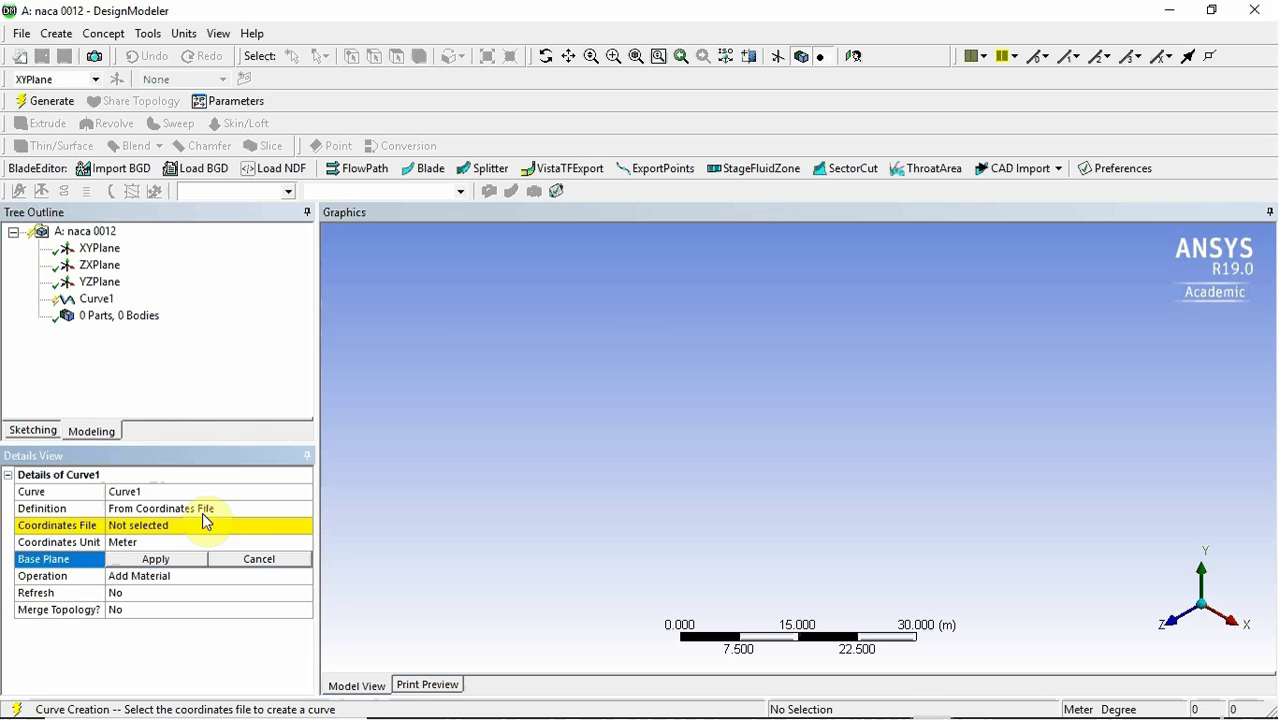
click(278, 525)
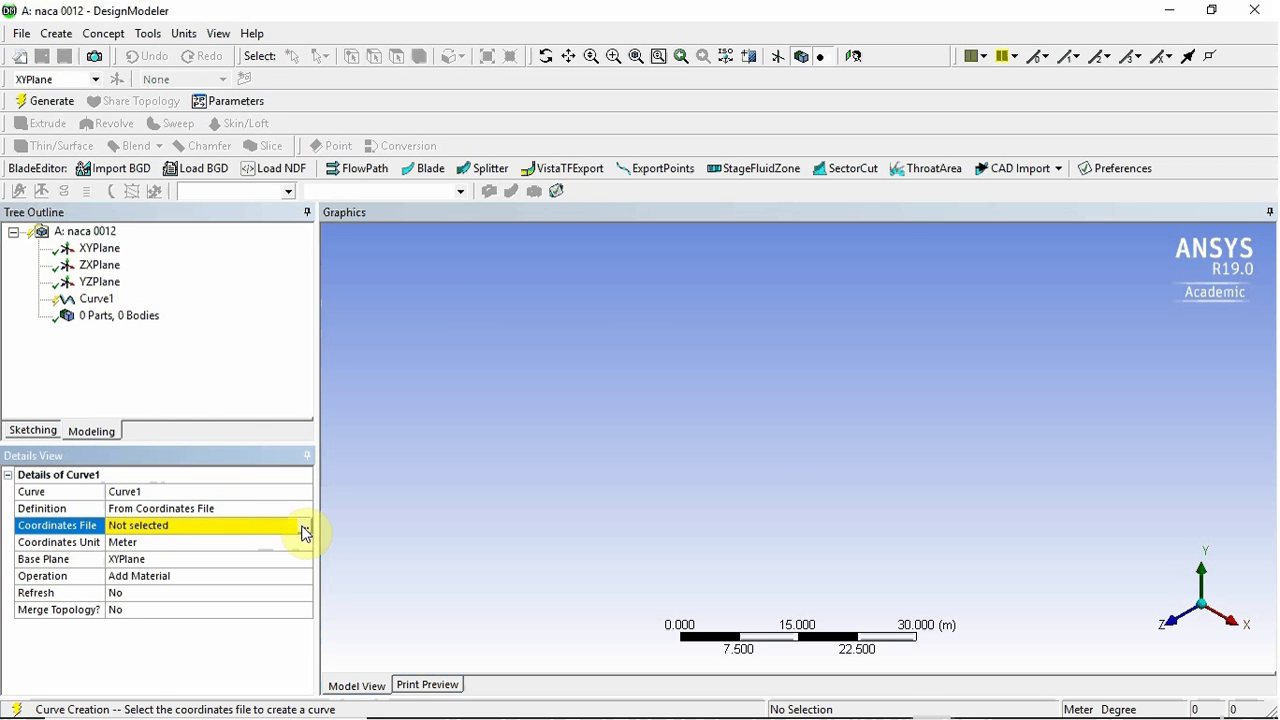
click(304, 526)
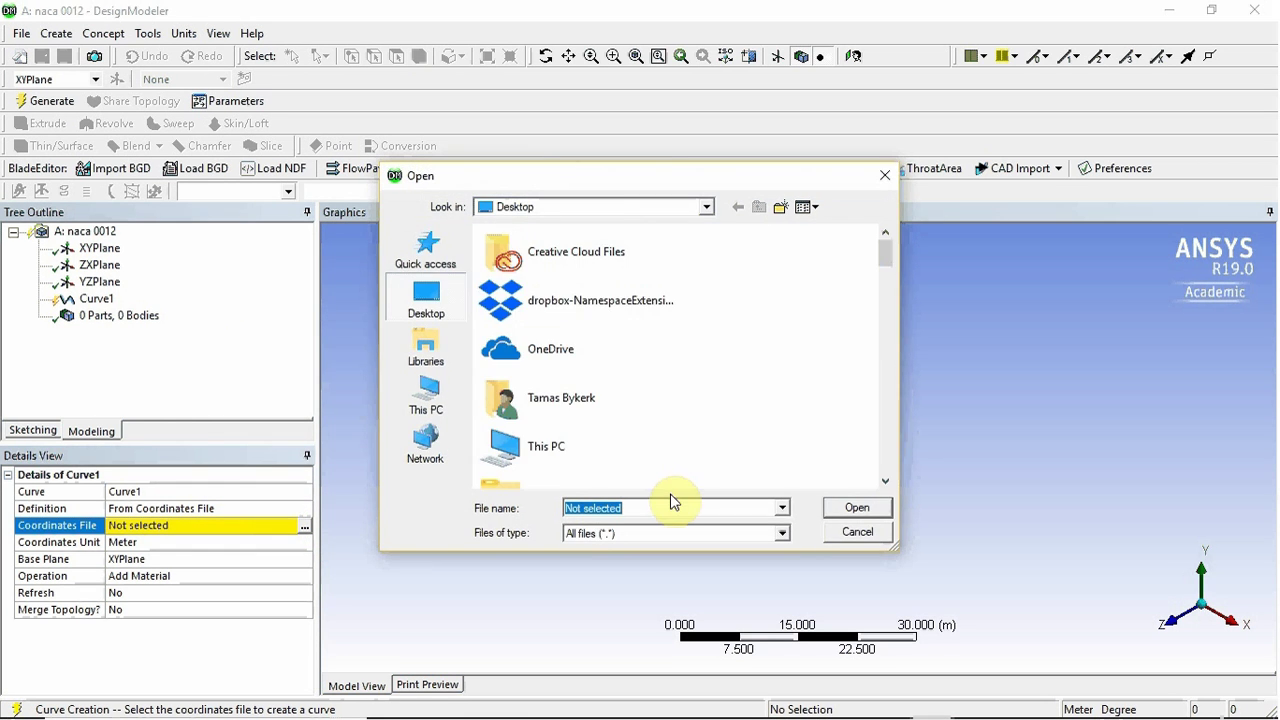
text(naca)
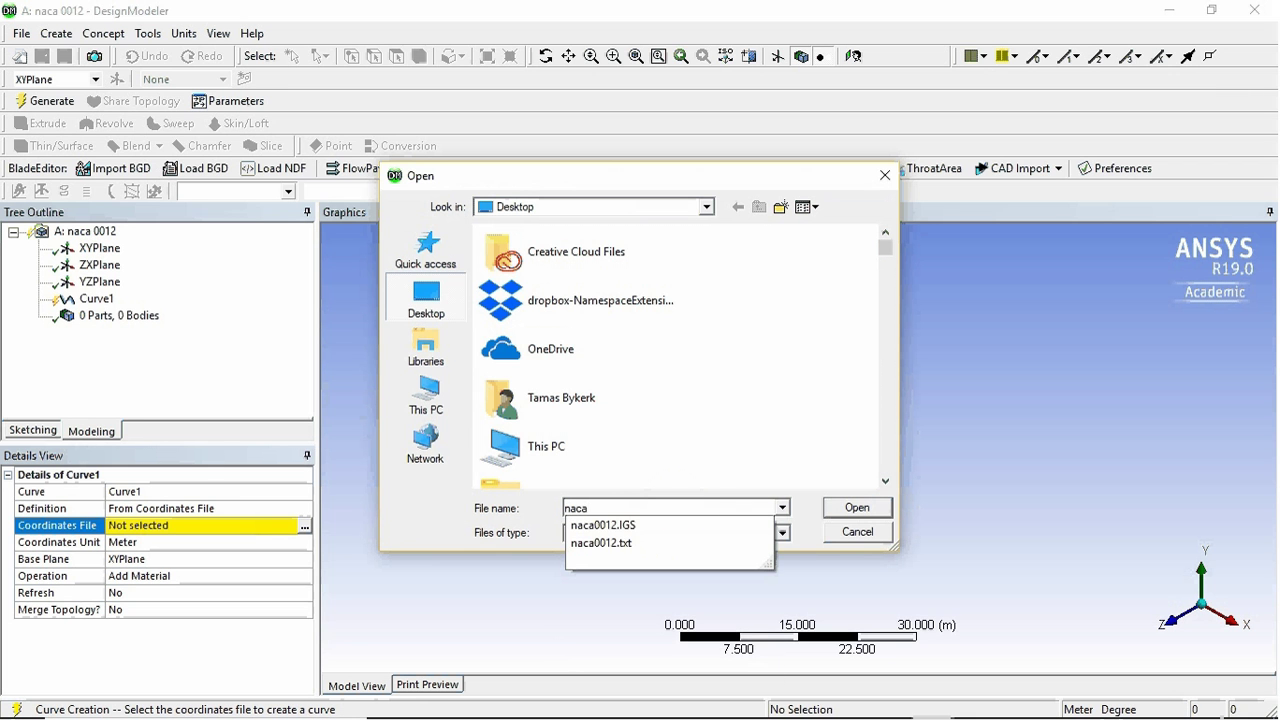
key(Down)
key(Down)
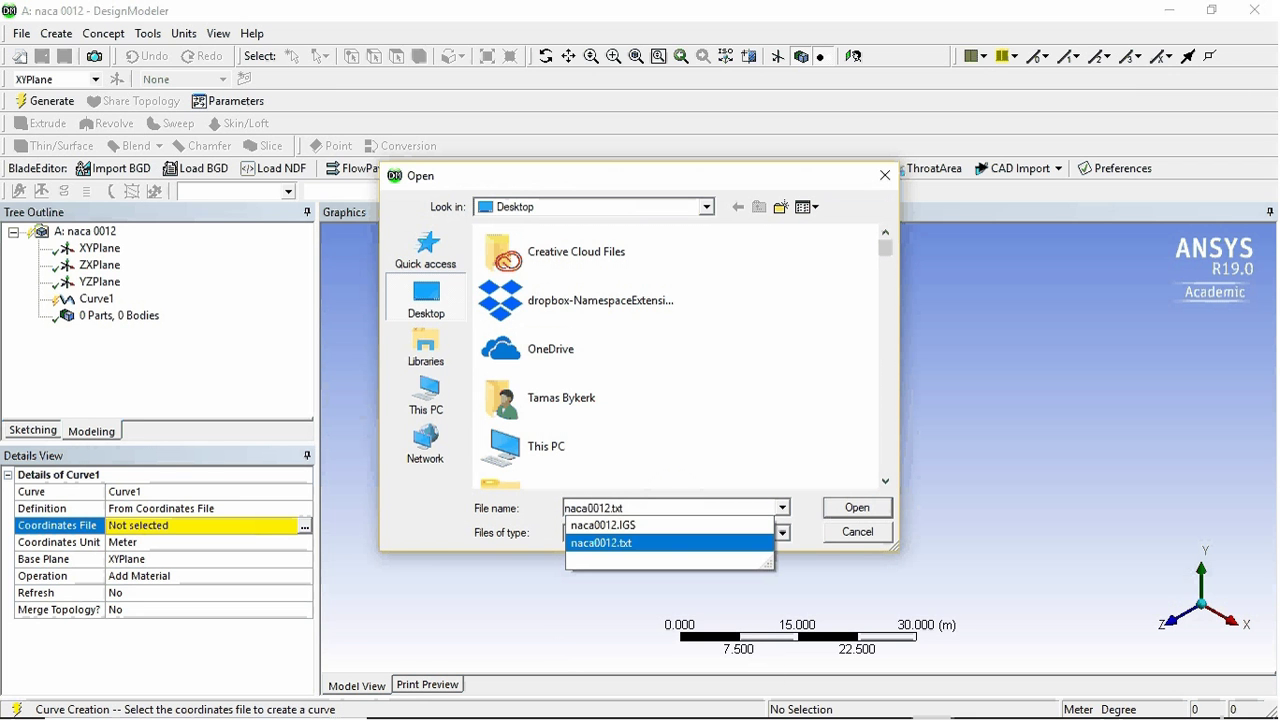
key(Return)
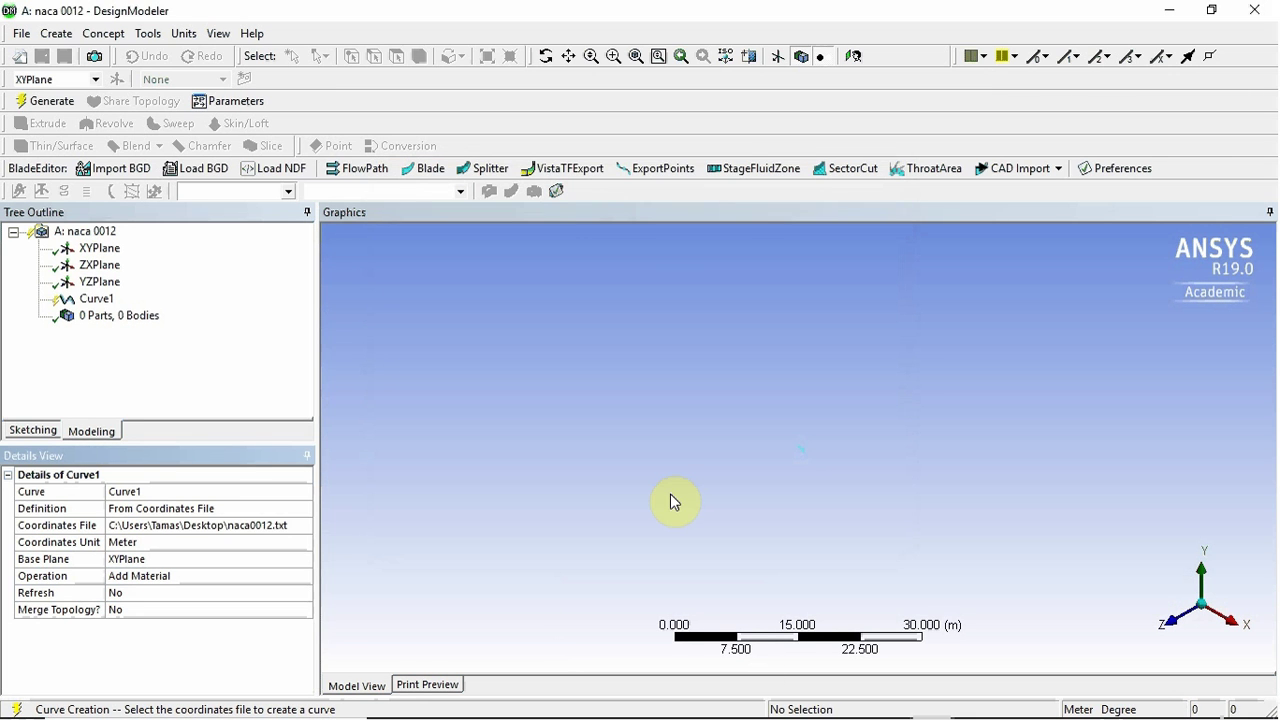
Generate Curve1 and fit and rotate the view around the airfoil.
click(40, 101)
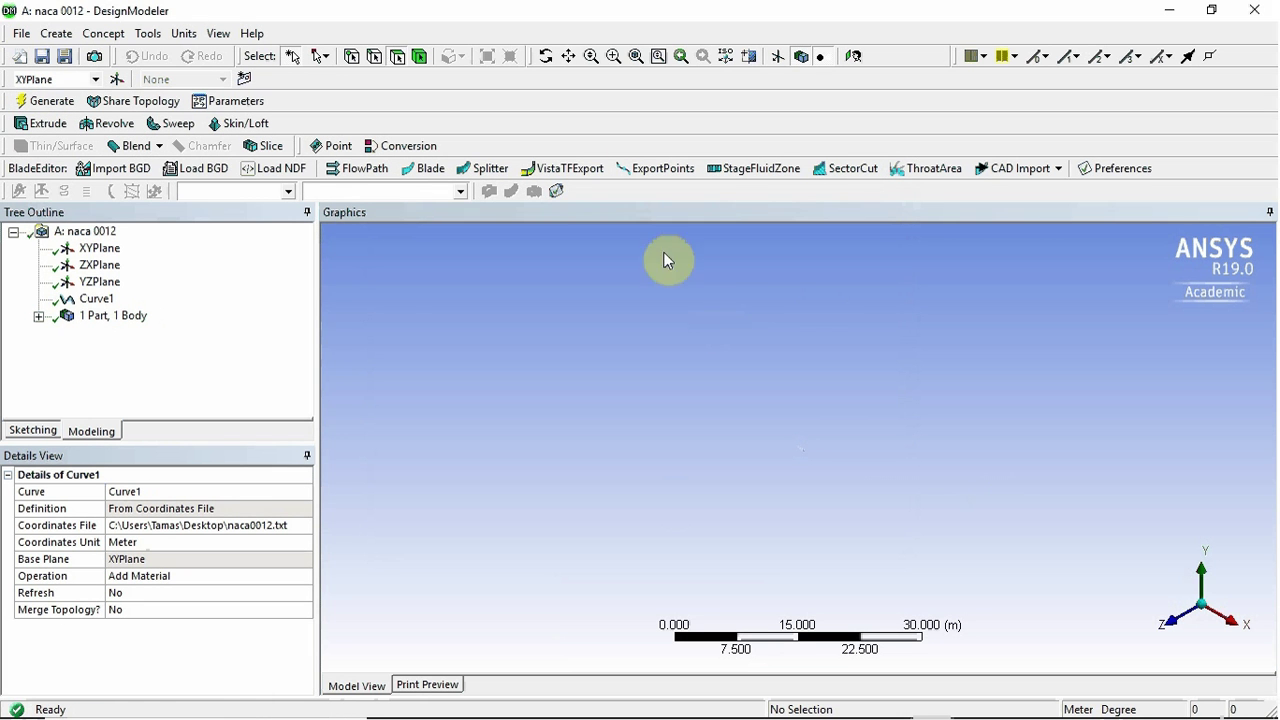
click(638, 59)
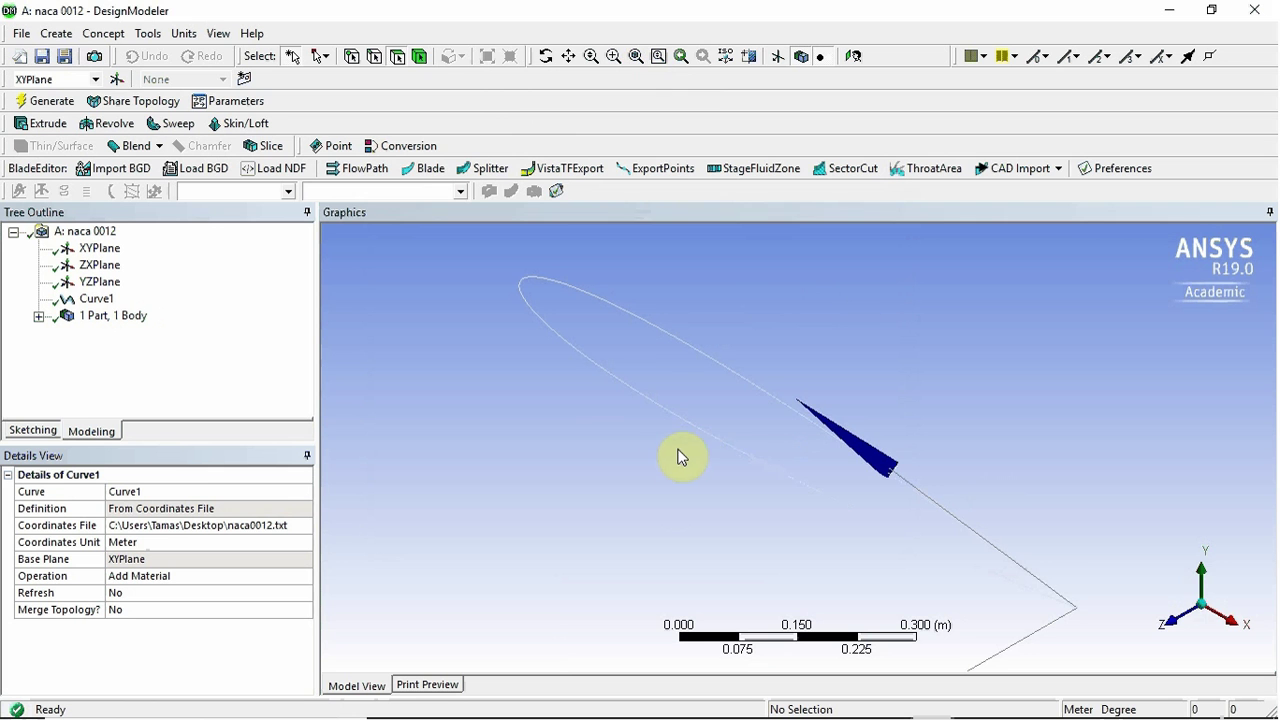
middle_drag(693, 449, 806, 404)
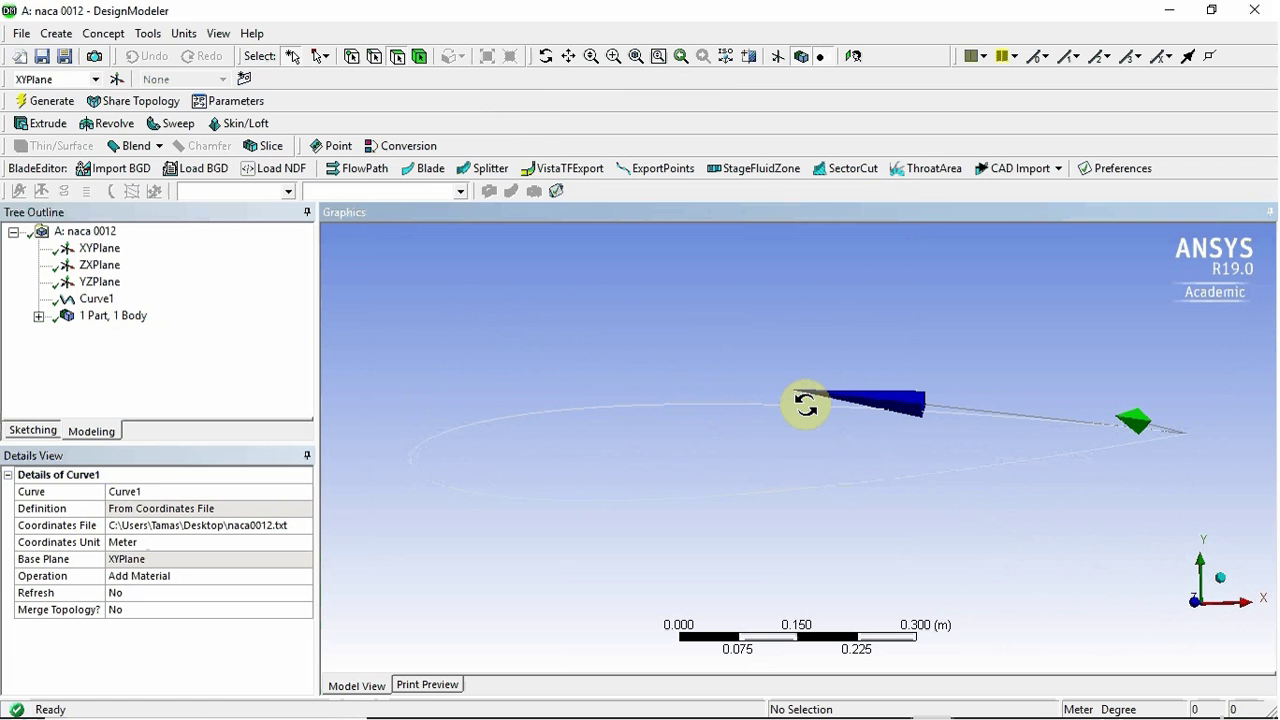
Create and generate surface Surf1 from the airfoil curve's edge.
middle_drag(806, 404, 849, 423)
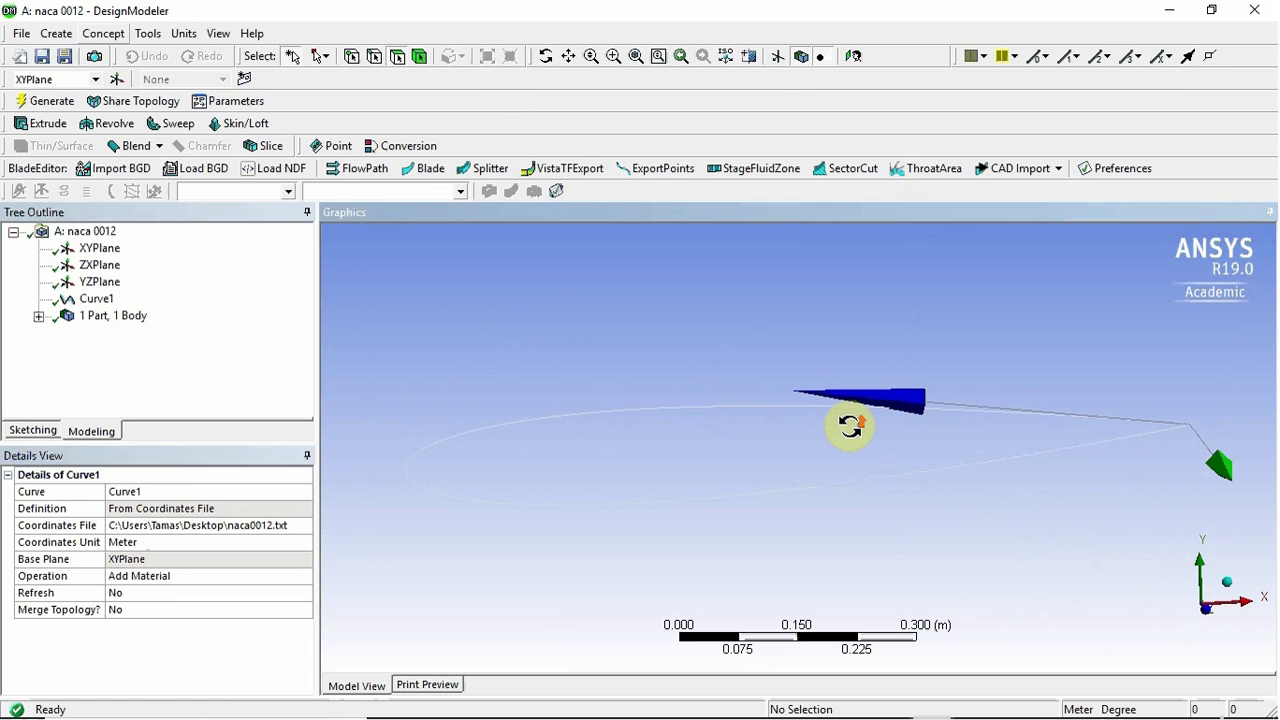
click(57, 36)
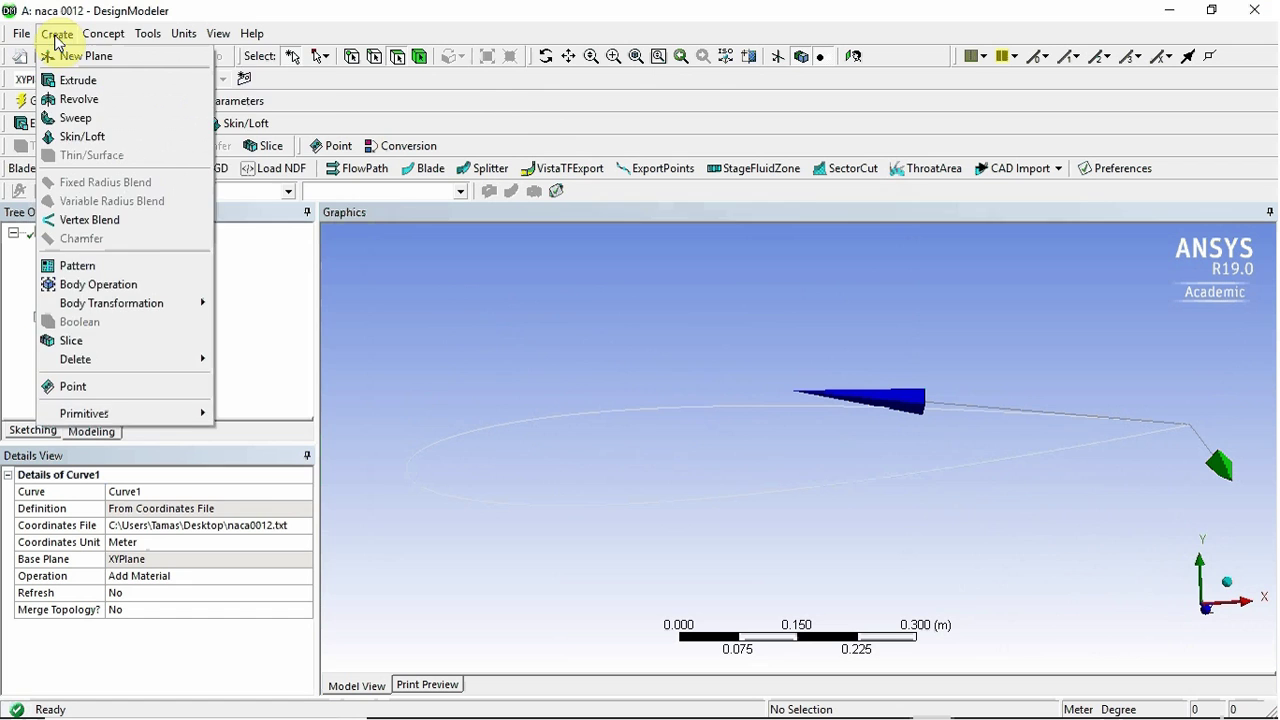
mouse_move(93, 38)
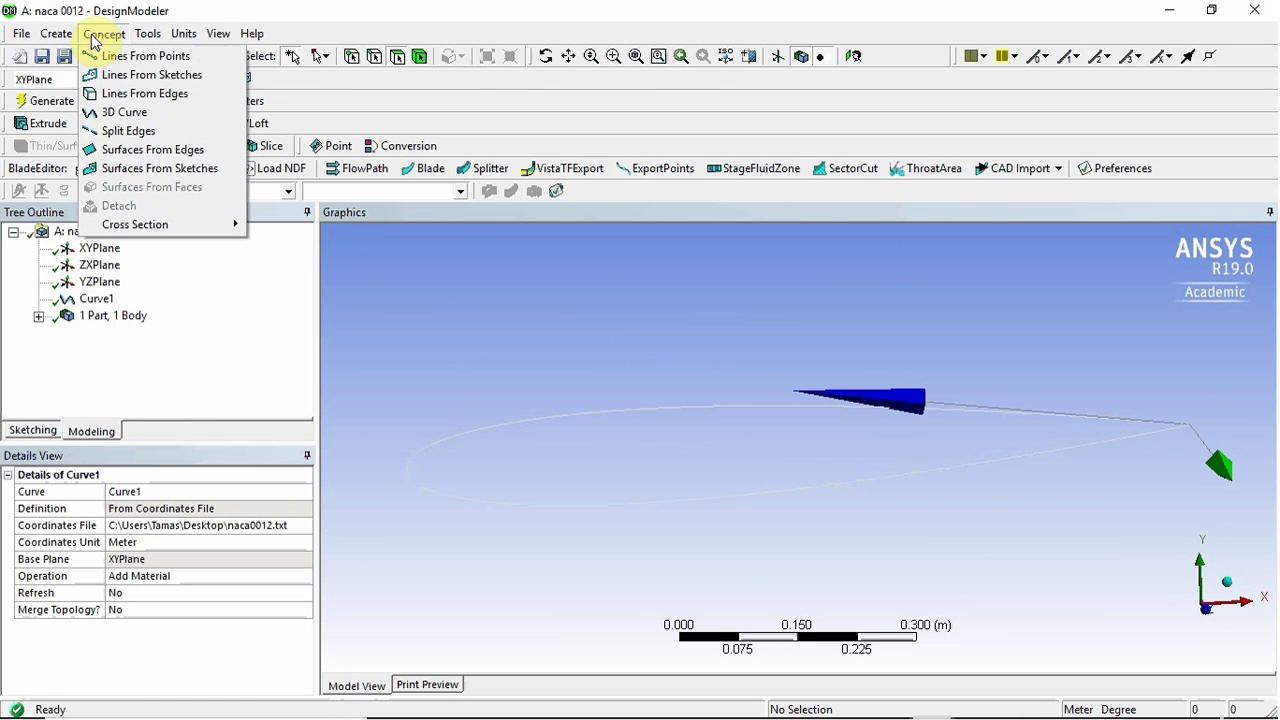
click(155, 150)
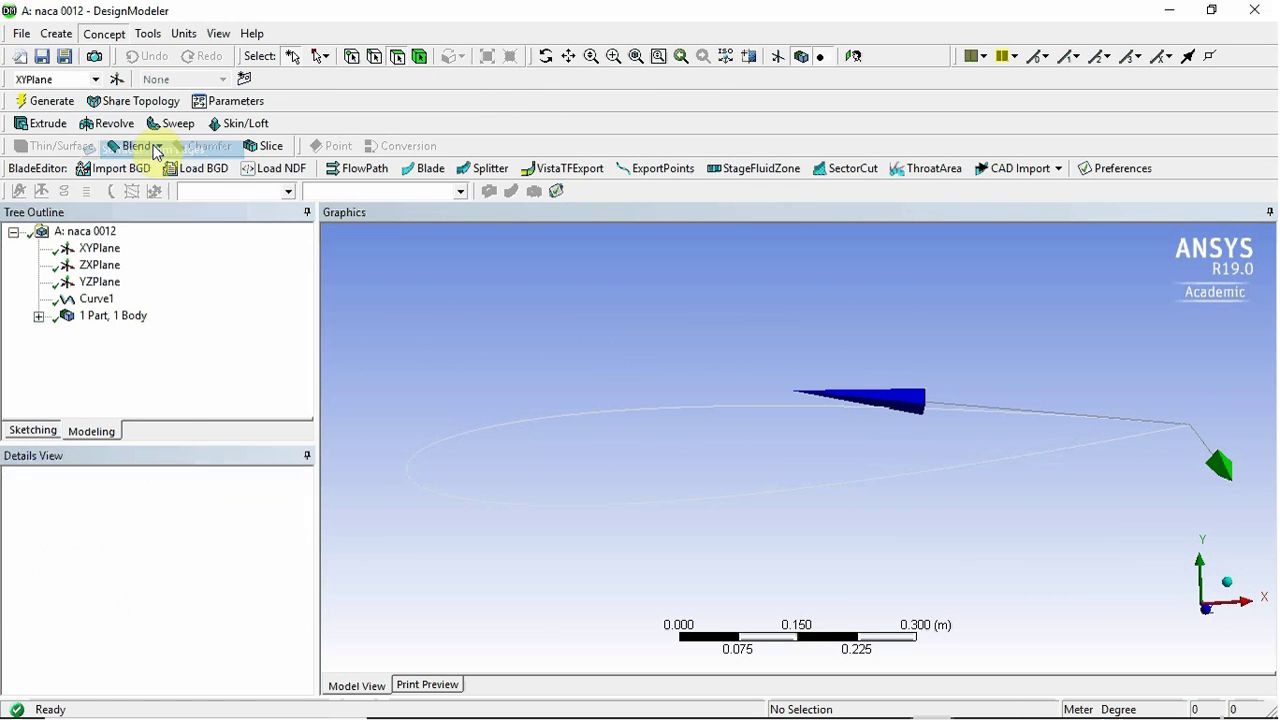
click(610, 418)
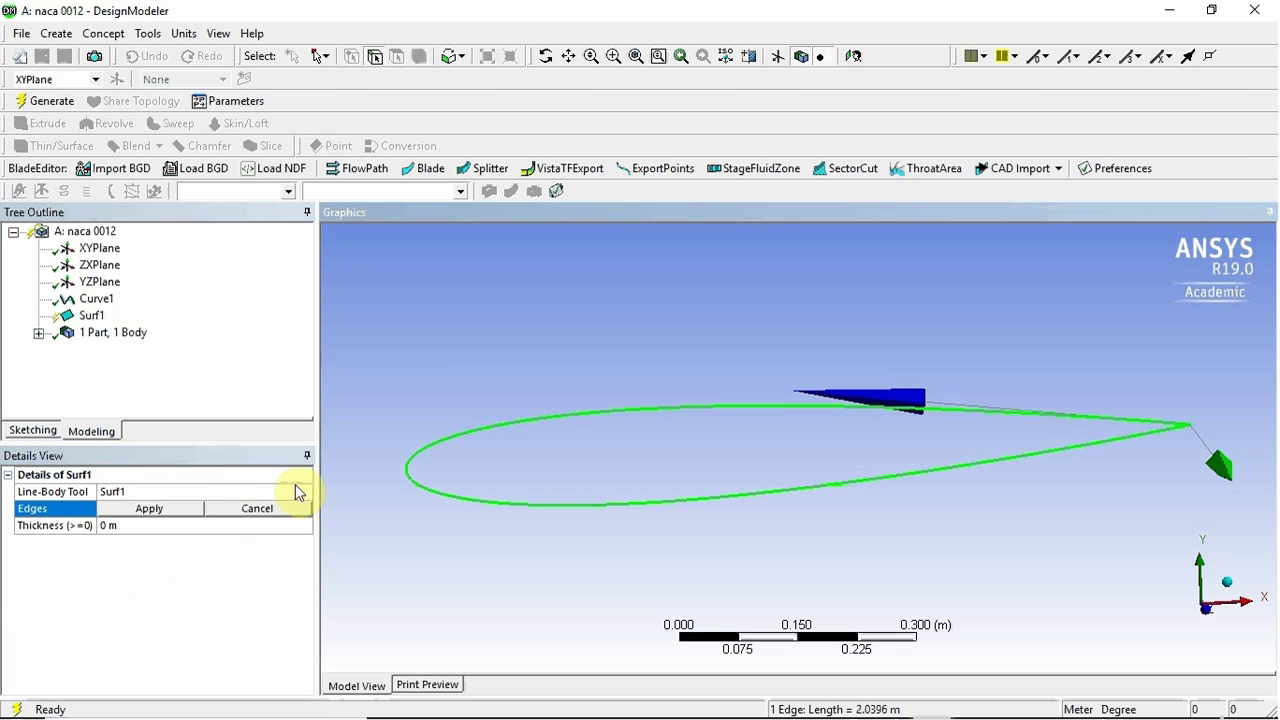
click(168, 510)
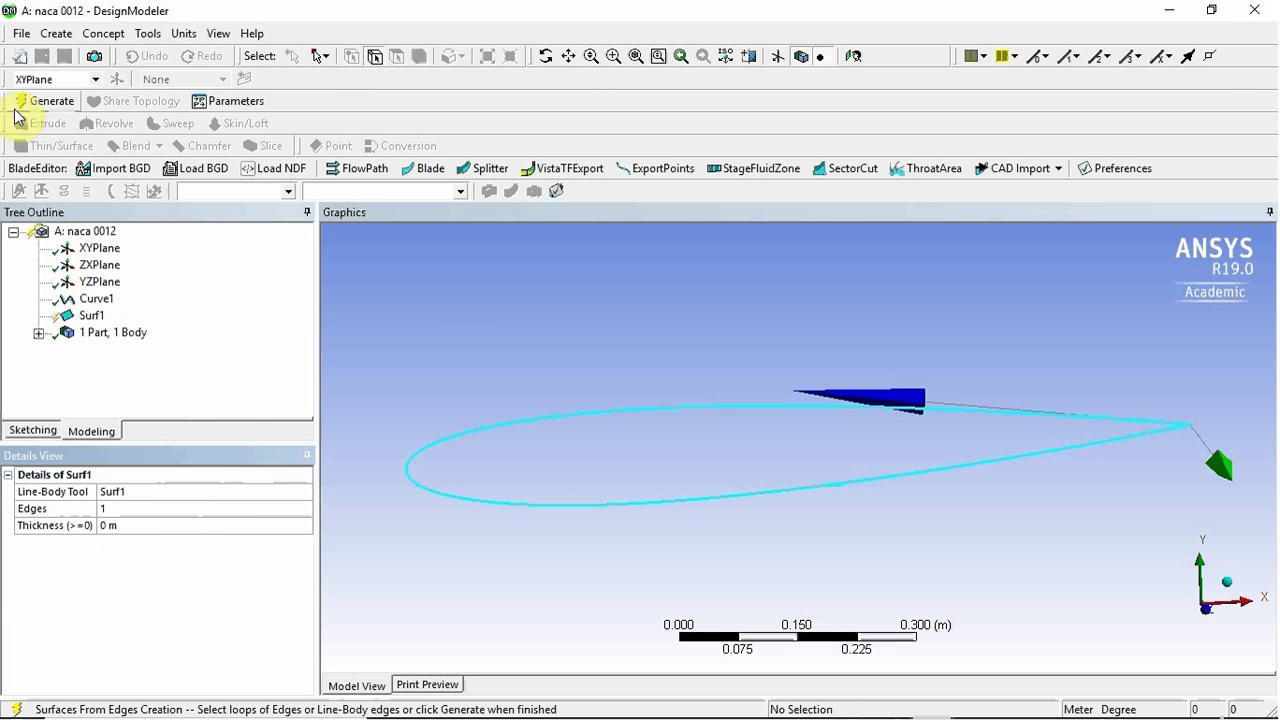
click(44, 104)
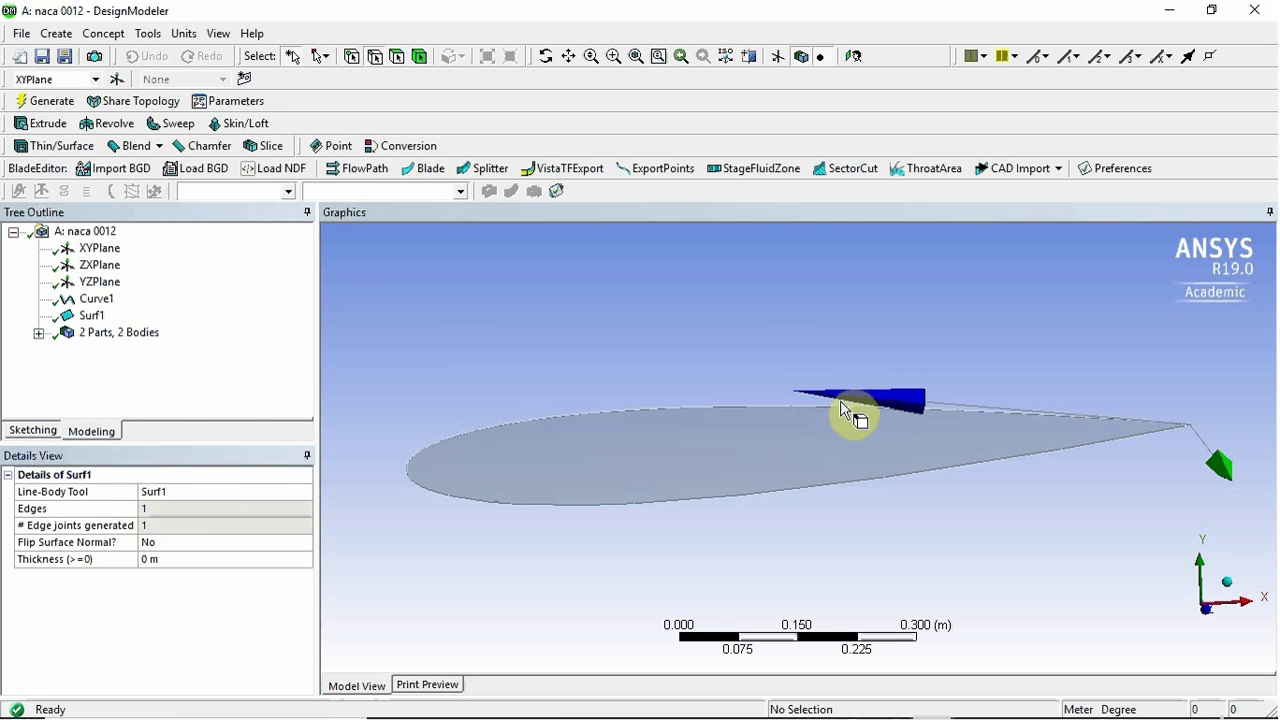
Look at the model straight-on in XY and select the XYPlane.
click(1212, 620)
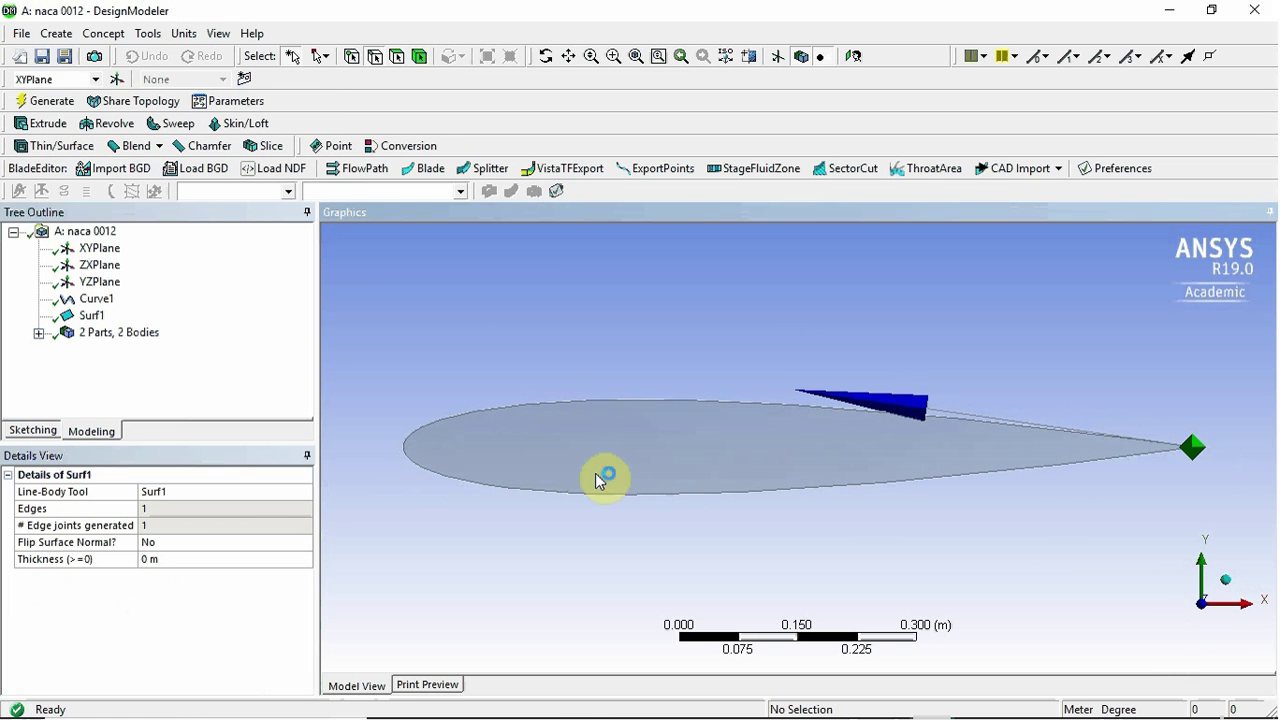
scroll(588, 443, down, 3)
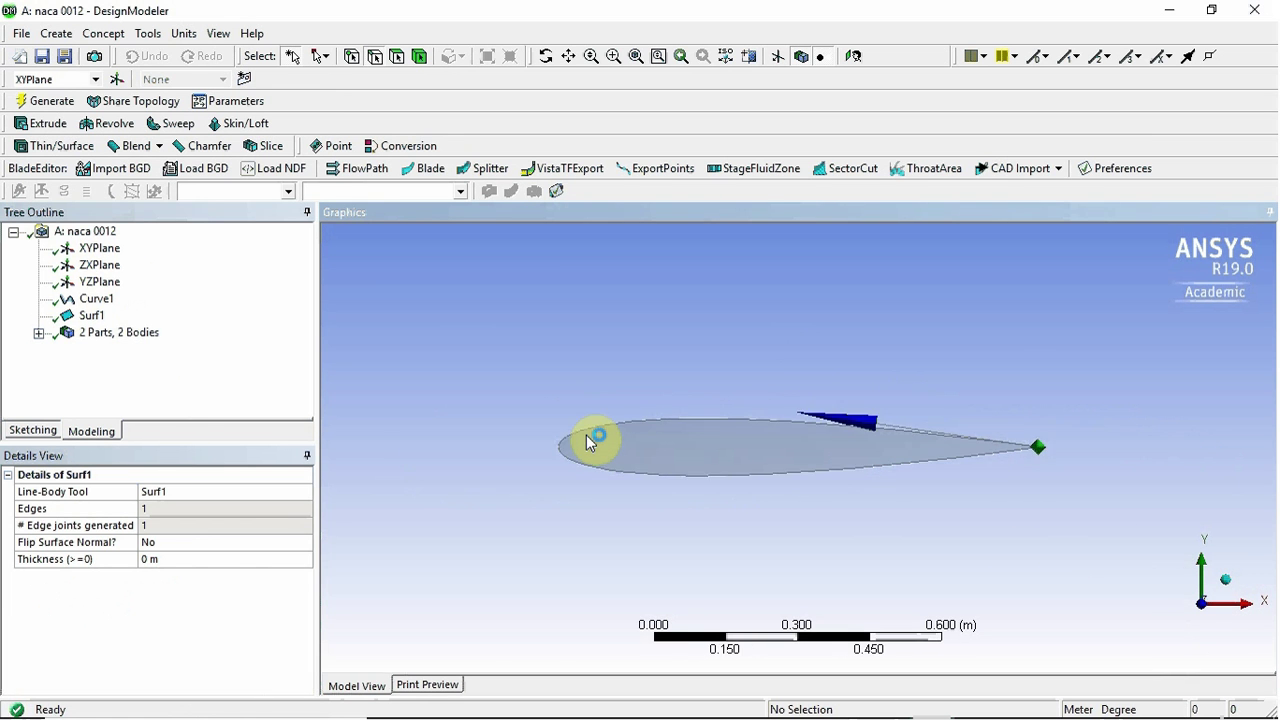
scroll(588, 443, up, 2)
scroll(588, 443, down, 4)
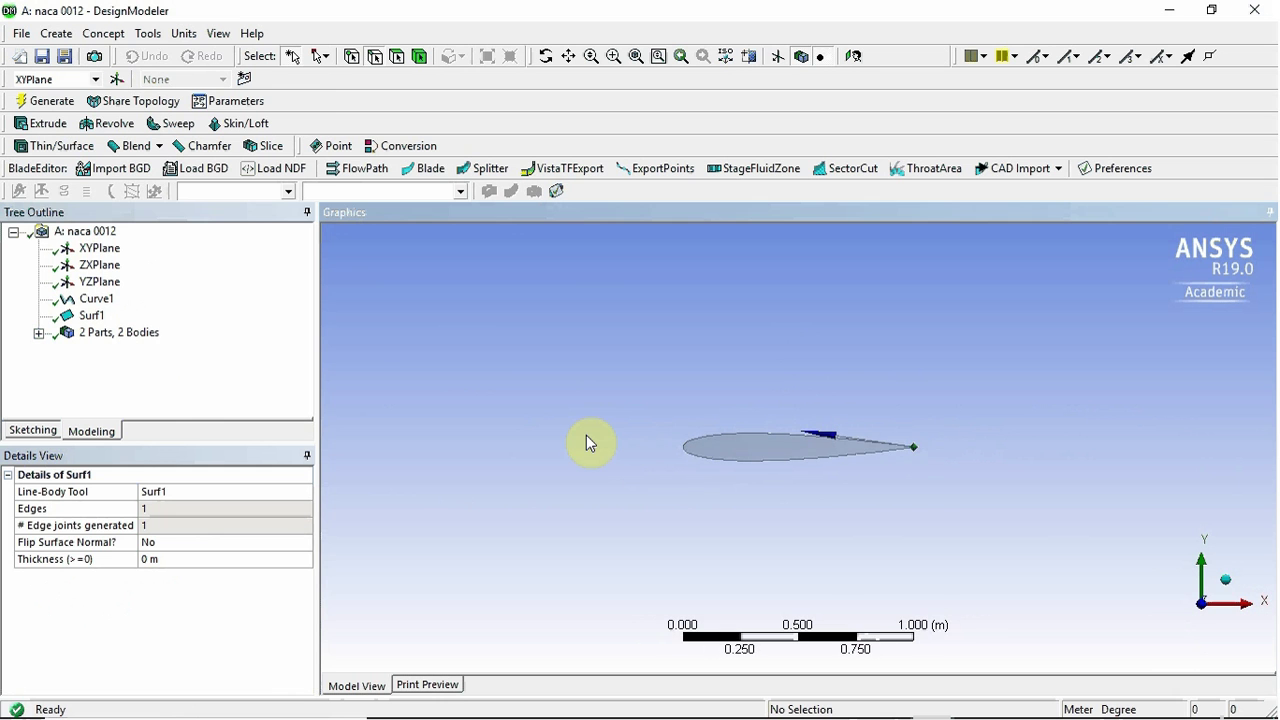
click(99, 249)
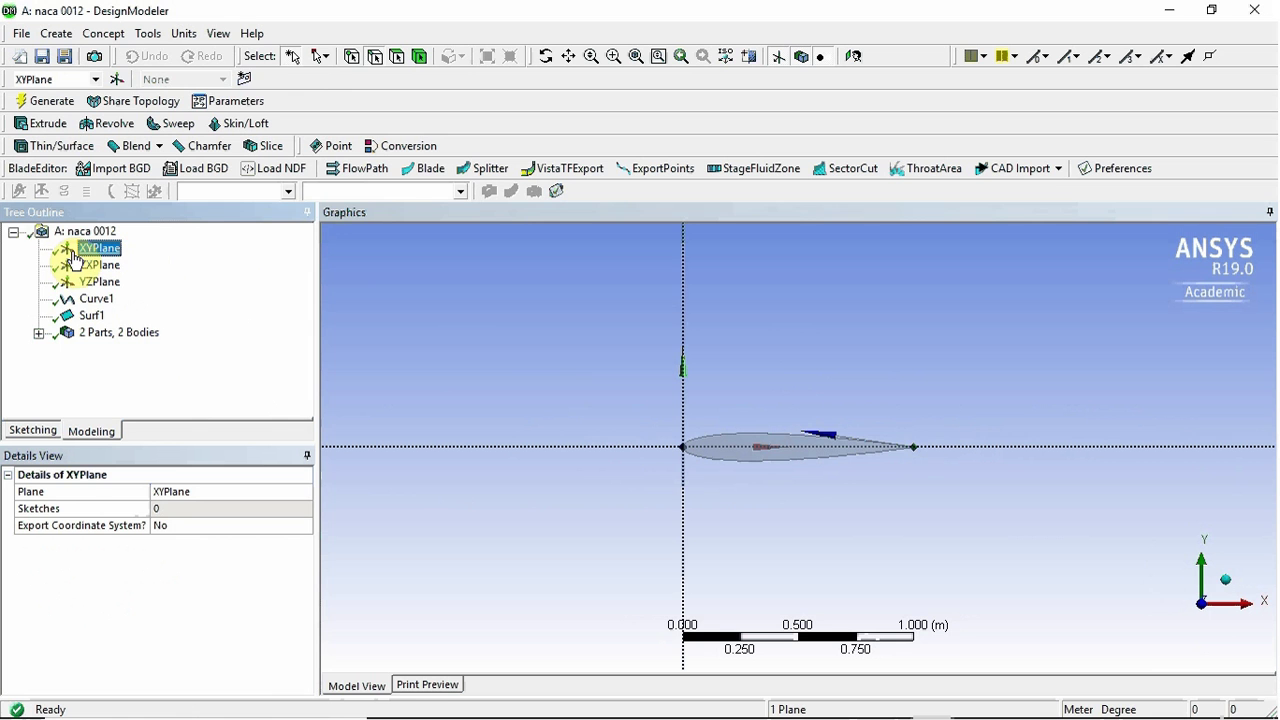
Create Sketch1 on the XYPlane and enter sketching mode.
click(243, 82)
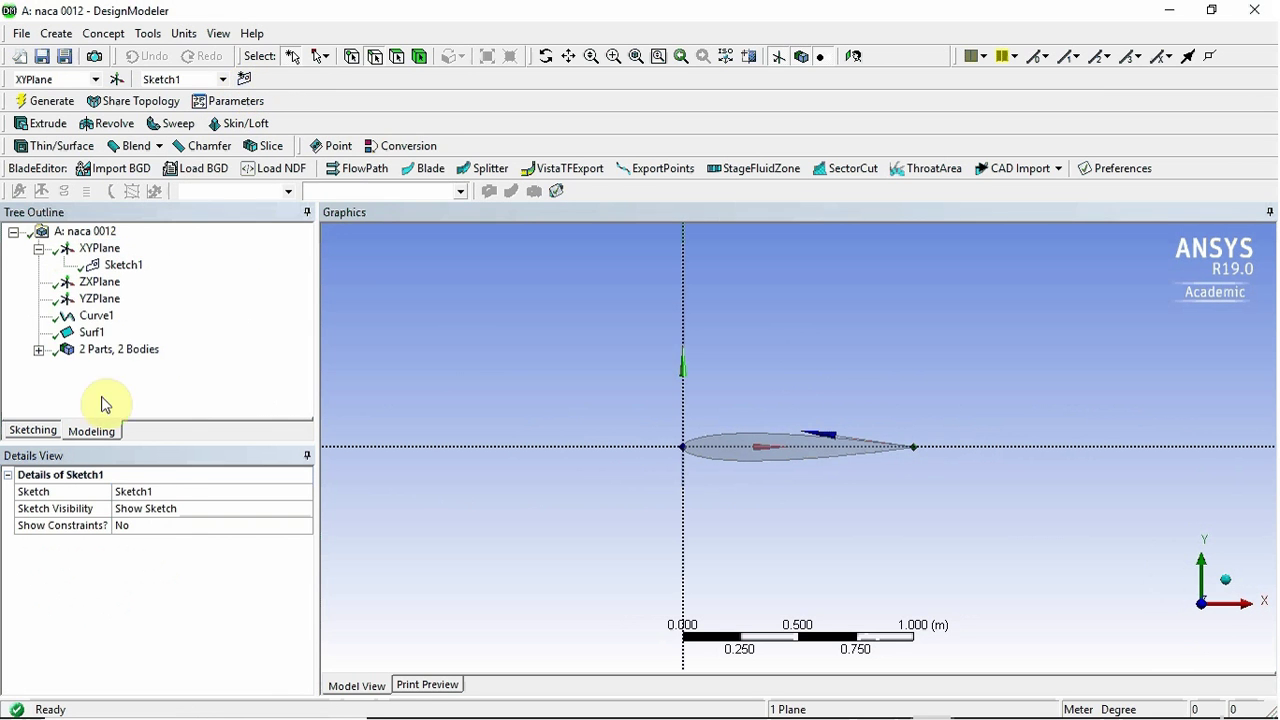
click(33, 431)
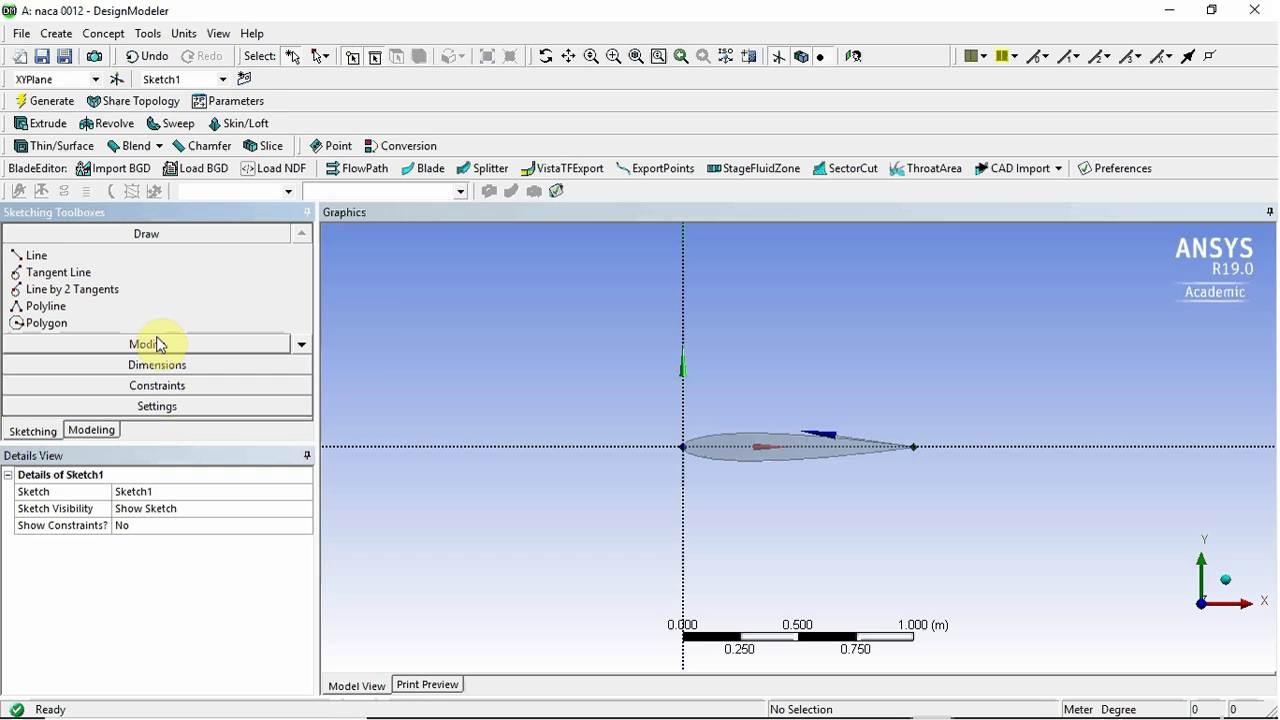
click(301, 346)
click(301, 346)
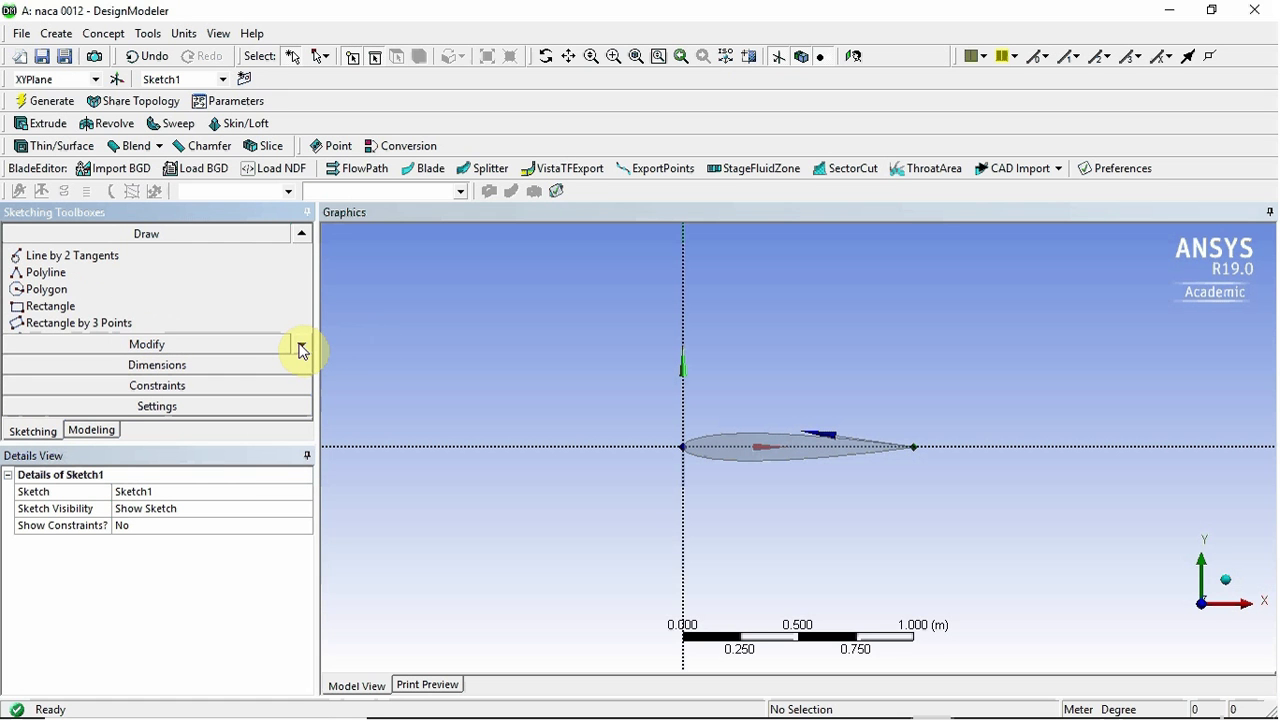
Draw a rectangle (Ln7–Ln10) spanning above and below the airfoil.
click(105, 310)
scroll(809, 330, down, 6)
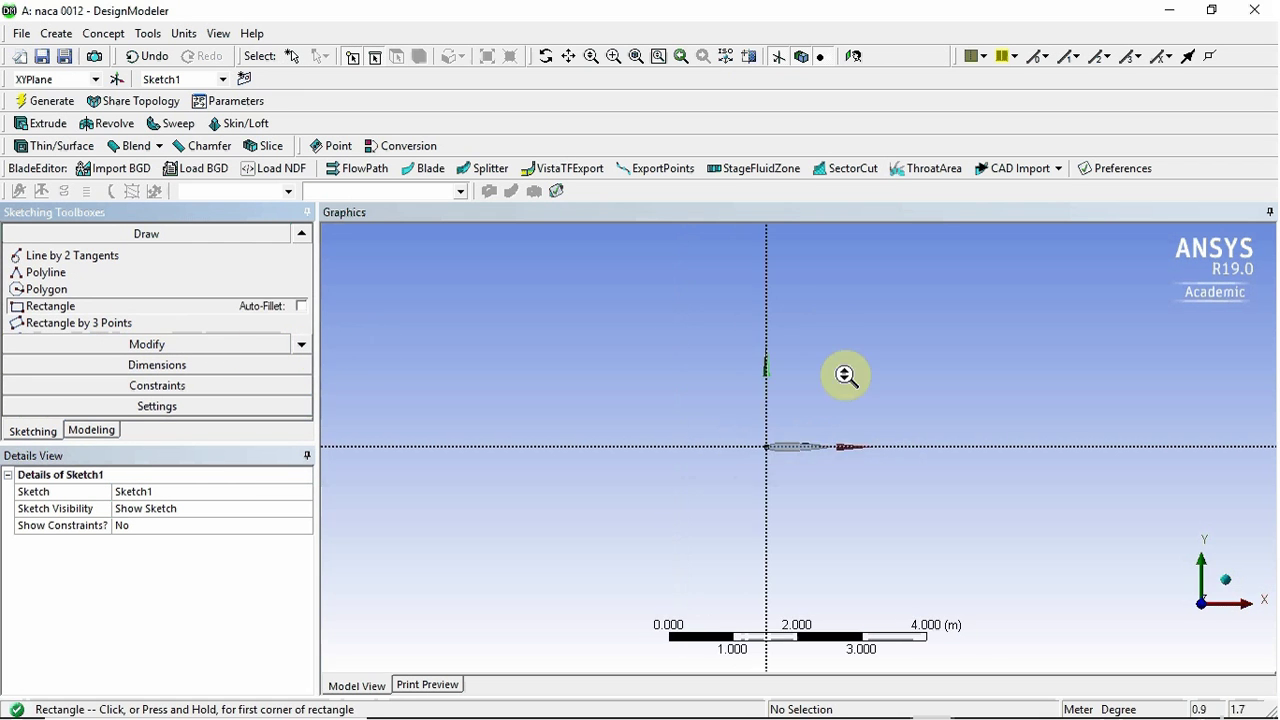
click(804, 286)
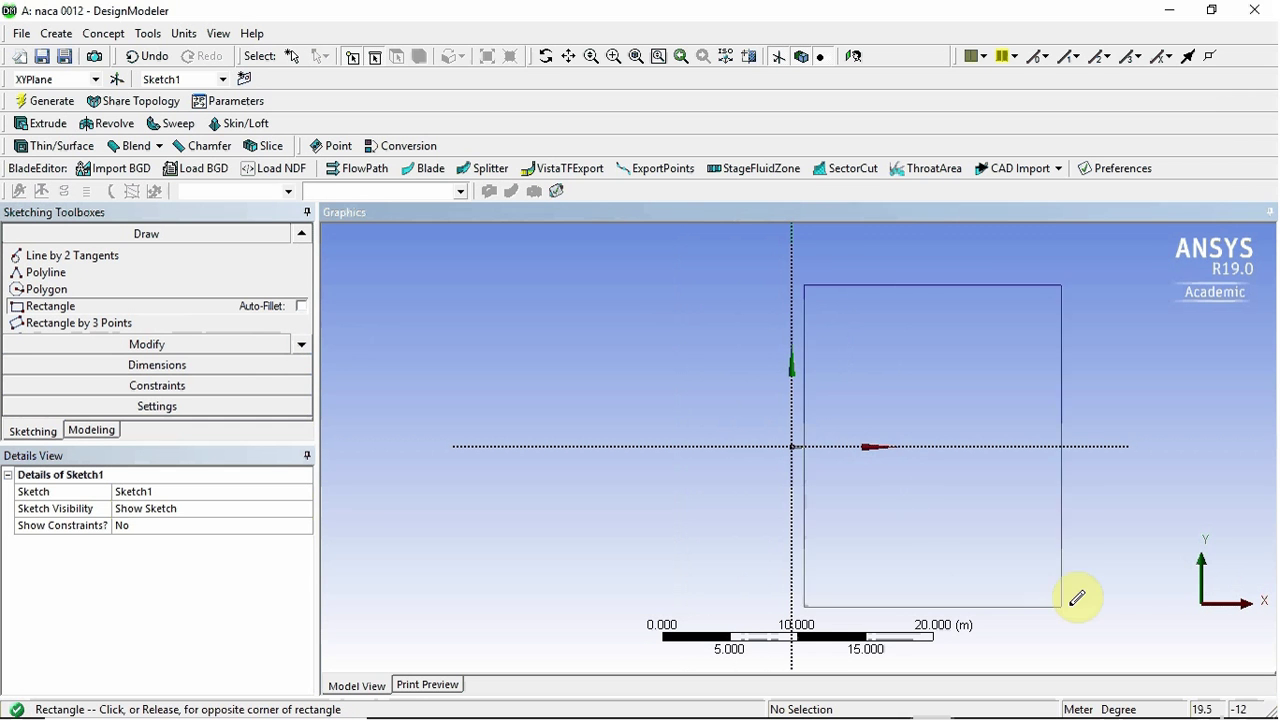
click(1114, 597)
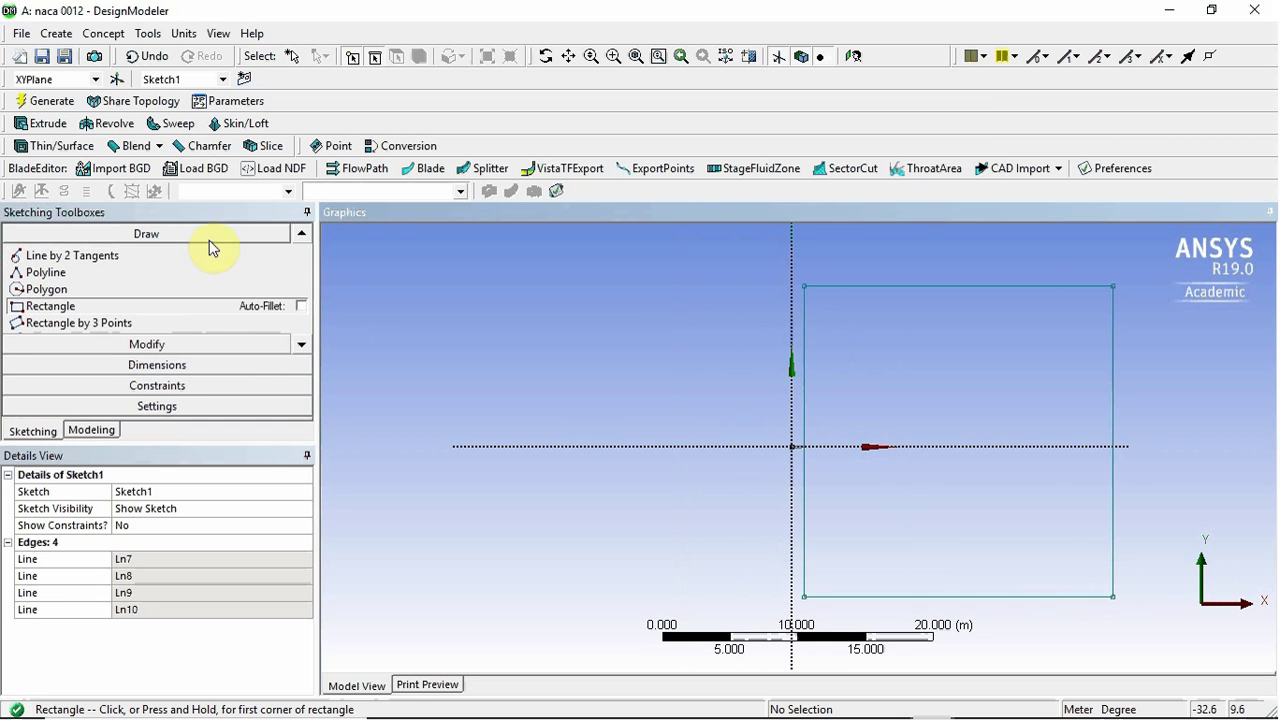
click(178, 366)
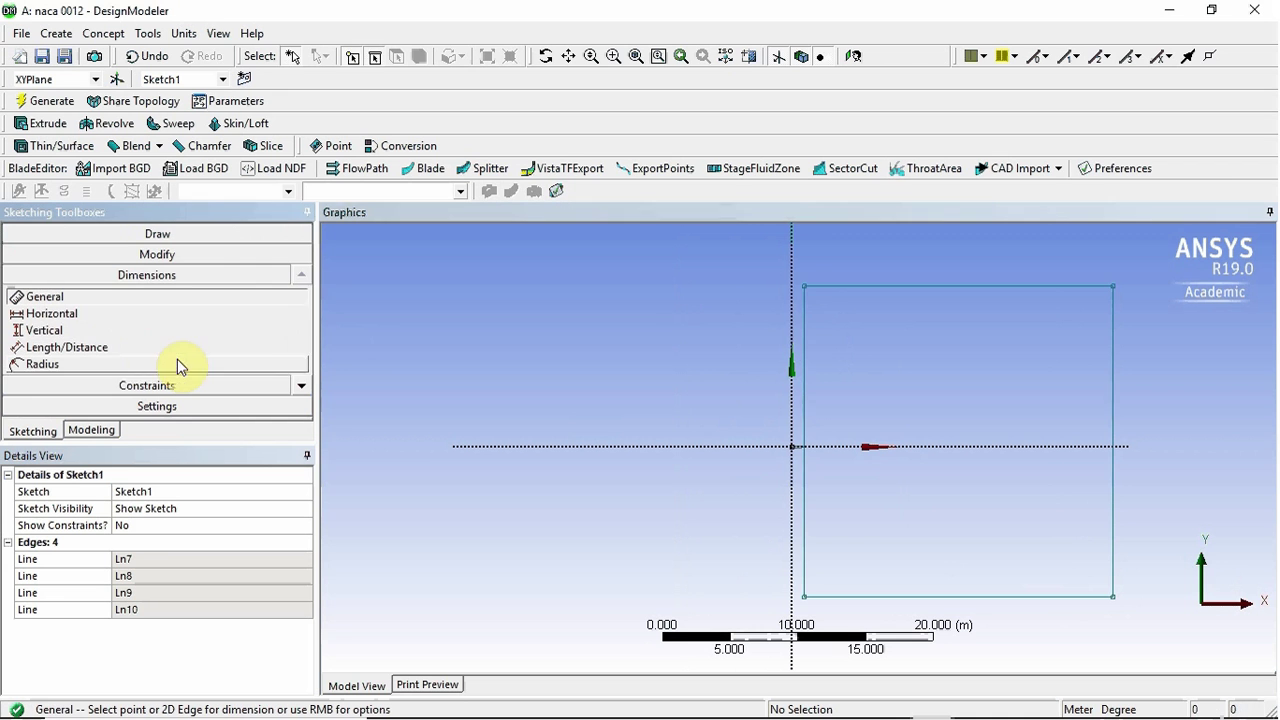
Dimension the vertical axis to the rectangle's left edge as H1 = 0.1 m.
click(95, 315)
scroll(815, 420, up, 4)
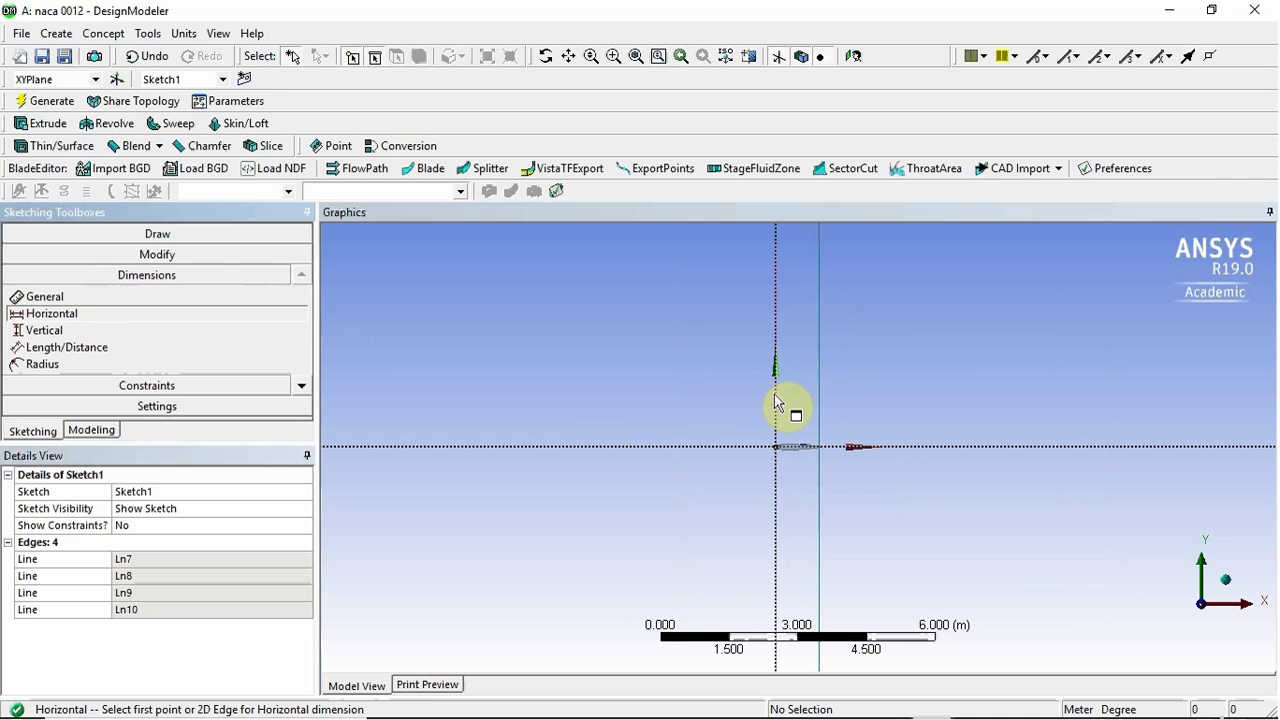
click(777, 404)
click(819, 399)
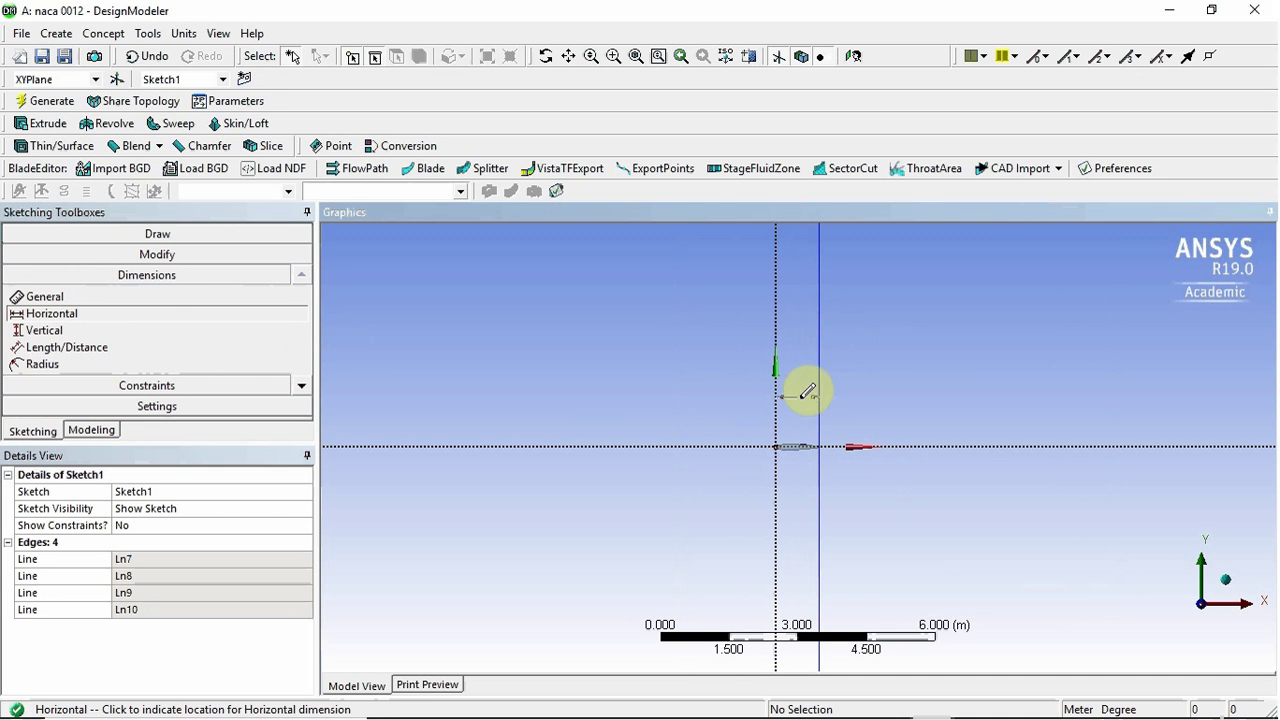
click(803, 402)
click(149, 557)
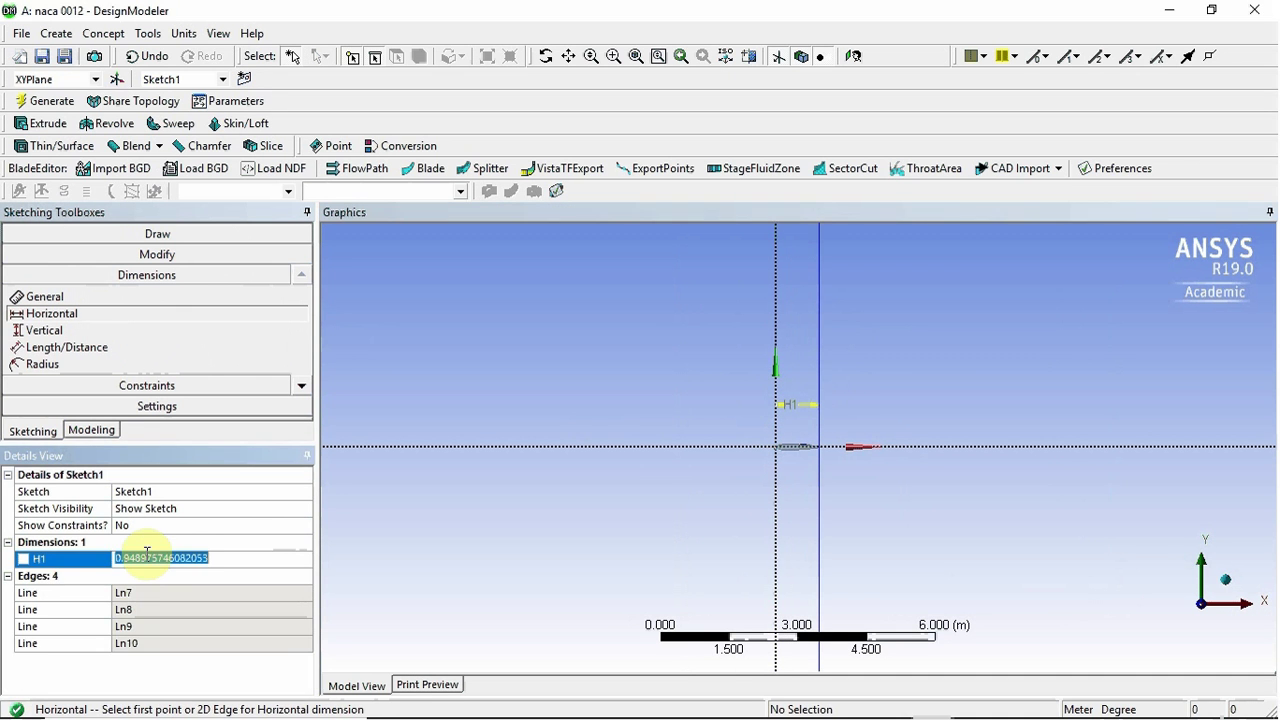
text(0.1)
key(Return)
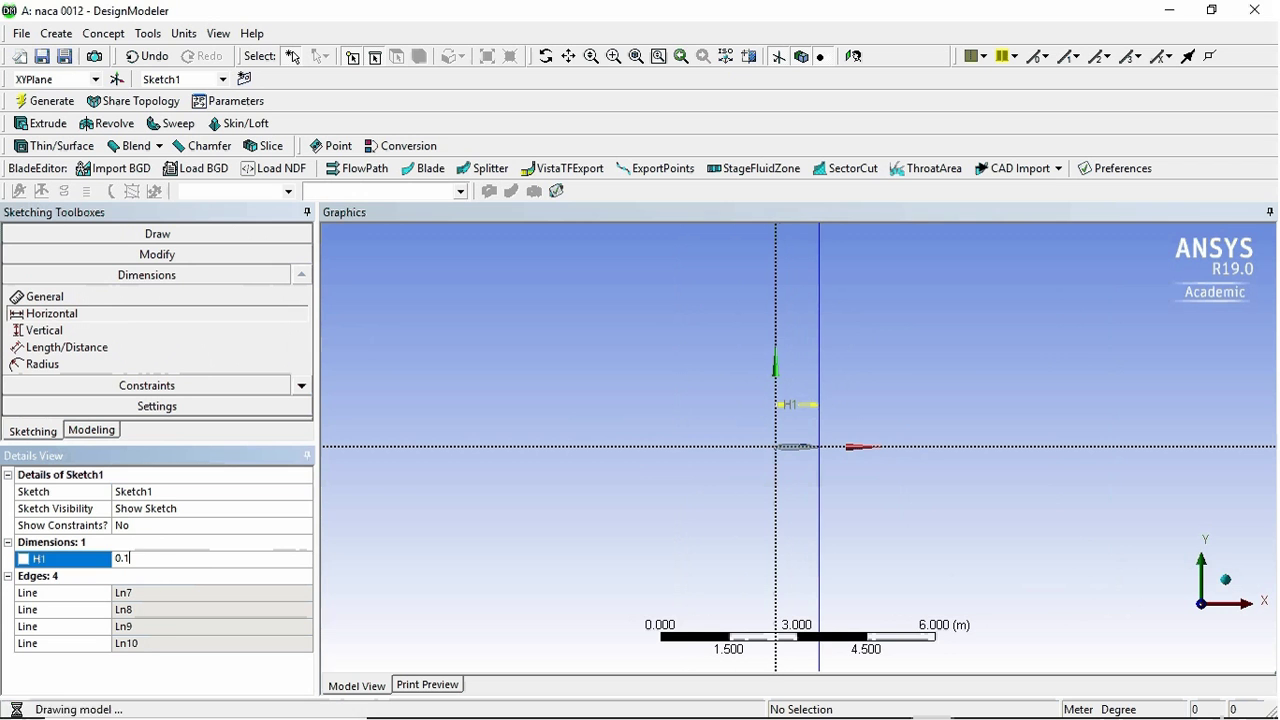
scroll(760, 474, up, 12)
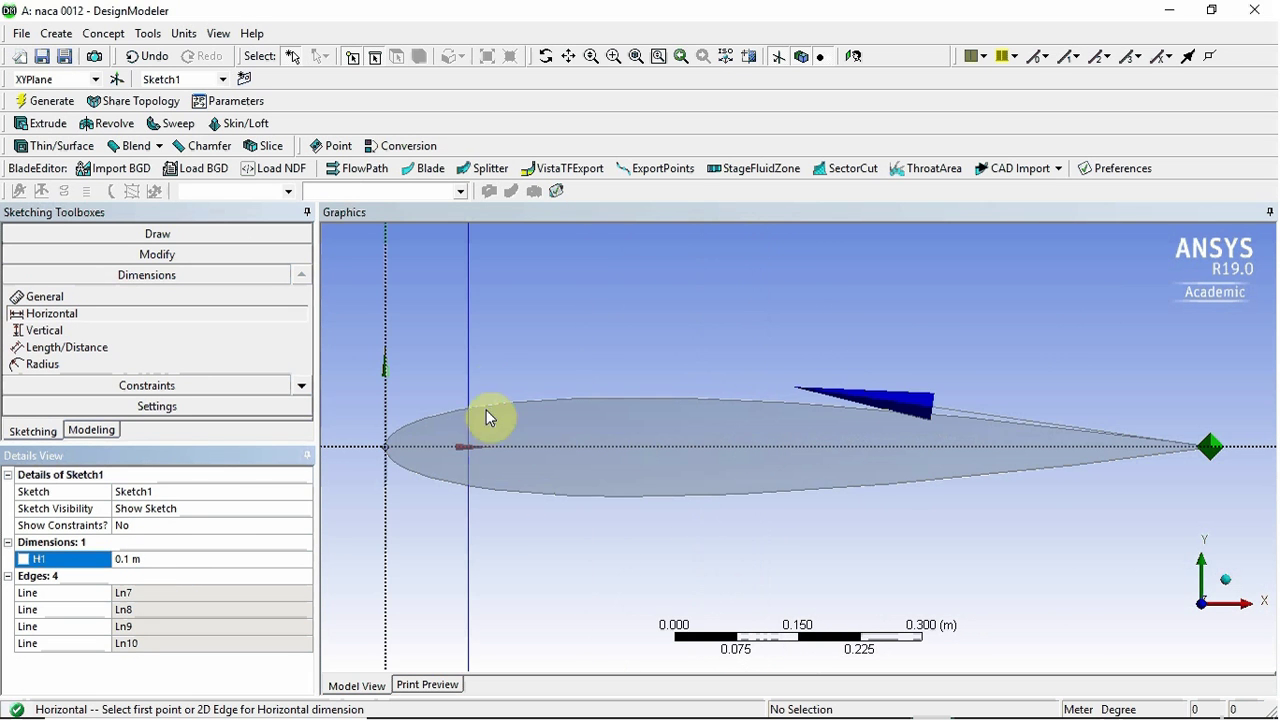
scroll(640, 314, down, 14)
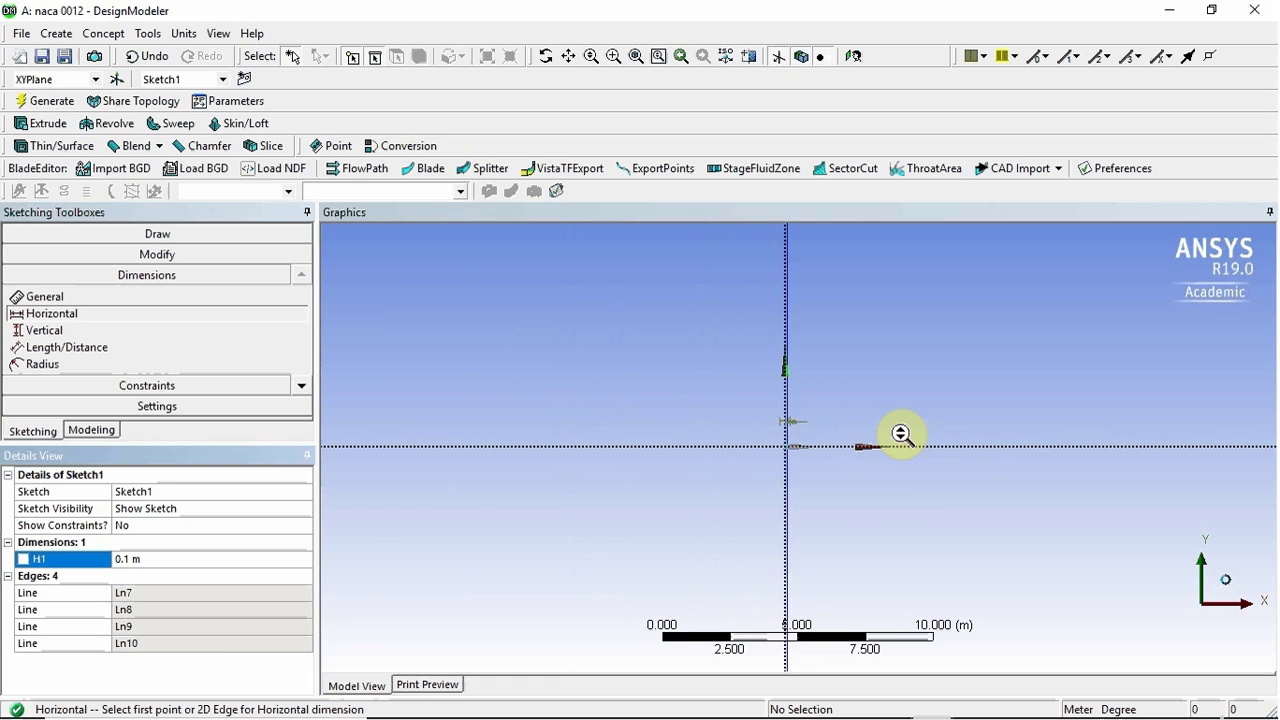
scroll(940, 467, down, 3)
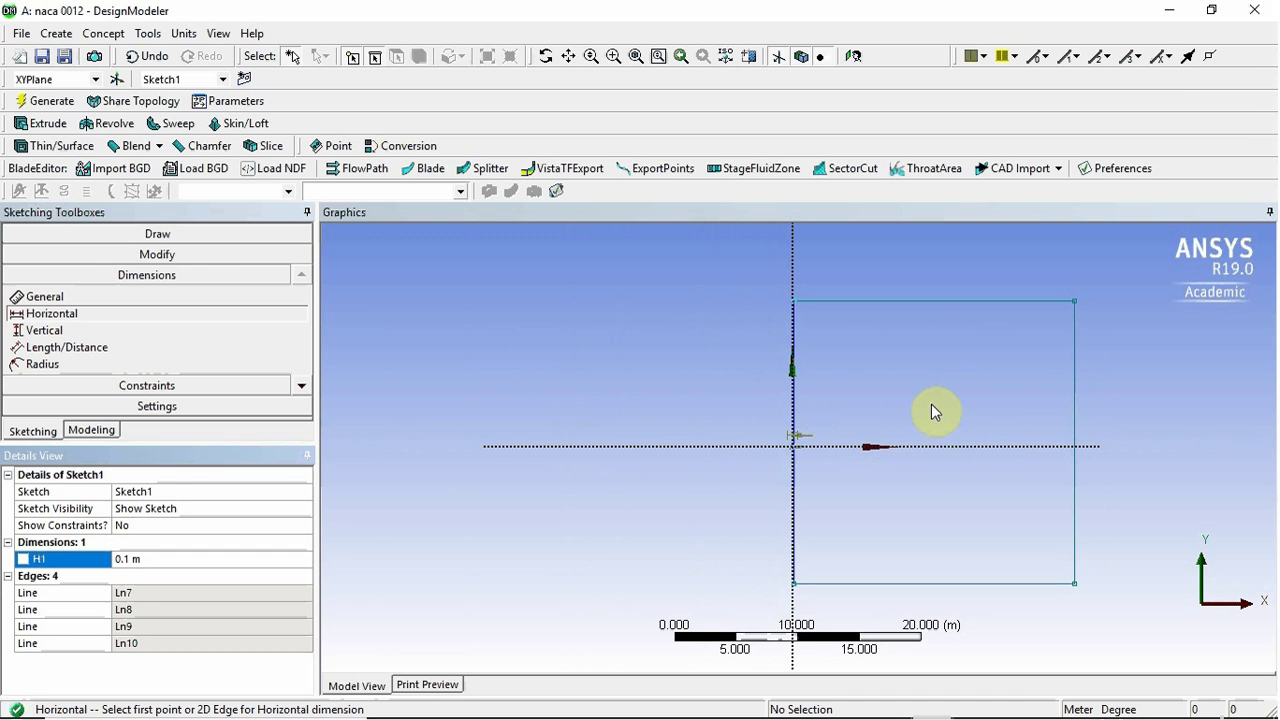
scroll(920, 412, up, 1)
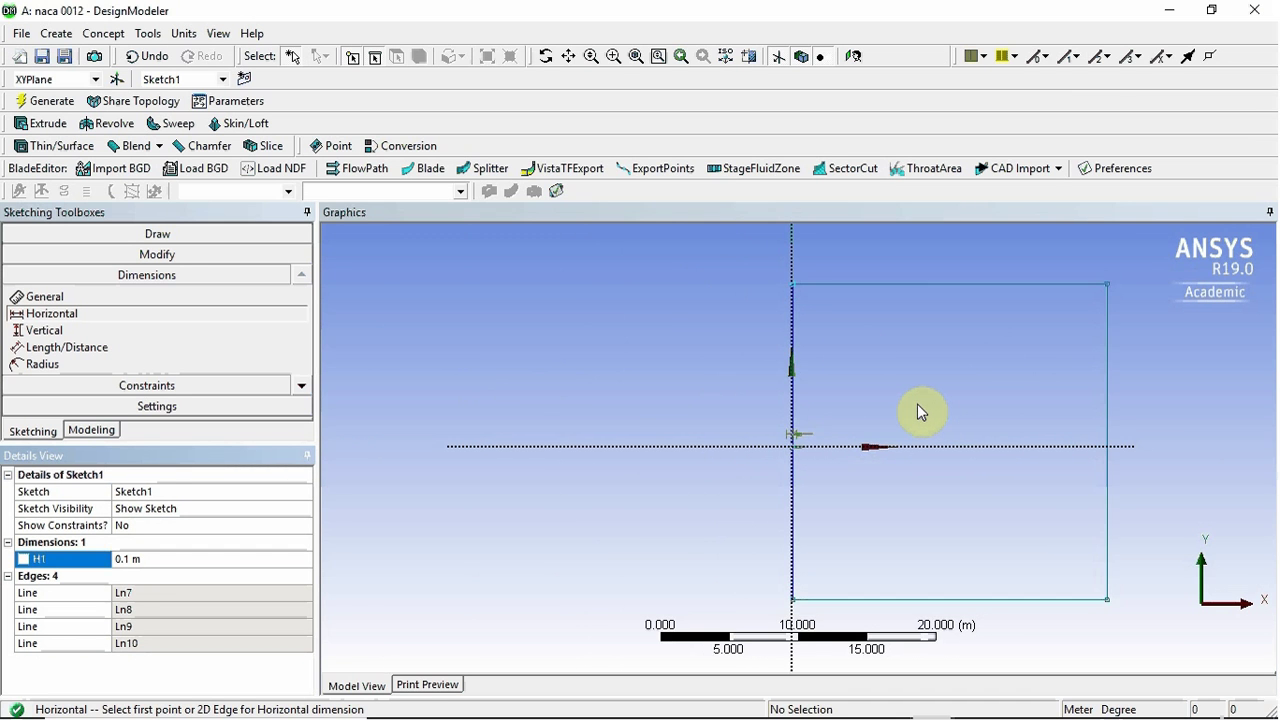
scroll(920, 412, up, 2)
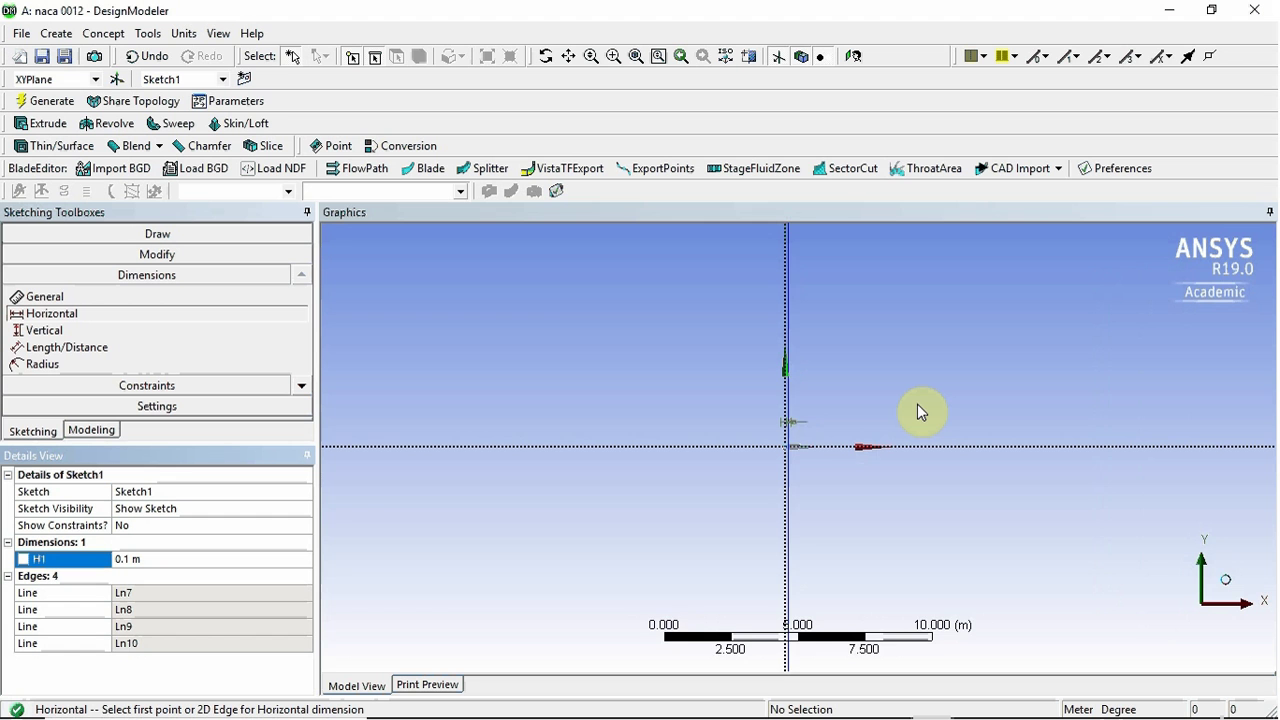
scroll(917, 410, down, 2)
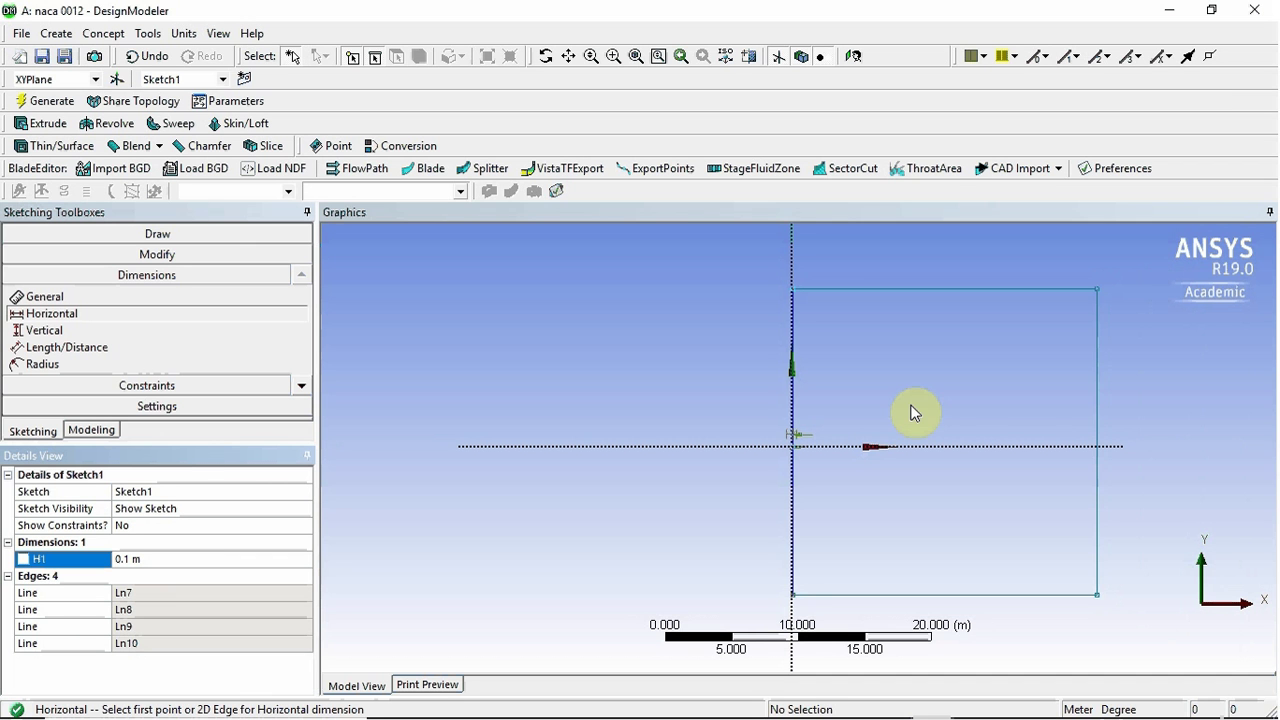
Dimension the rectangle's right edge to the origin reference as H2 = 31 m.
click(1097, 385)
scroll(803, 431, up, 2)
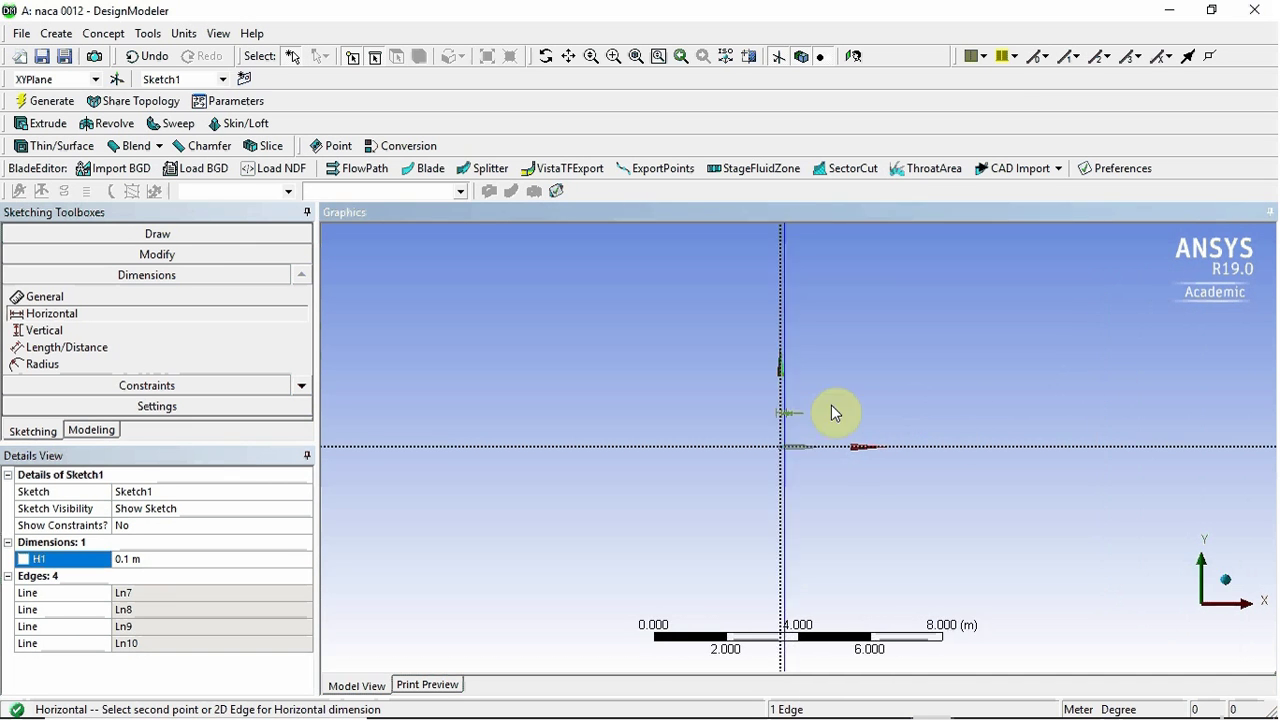
scroll(800, 425, up, 3)
click(760, 432)
scroll(975, 448, up, 2)
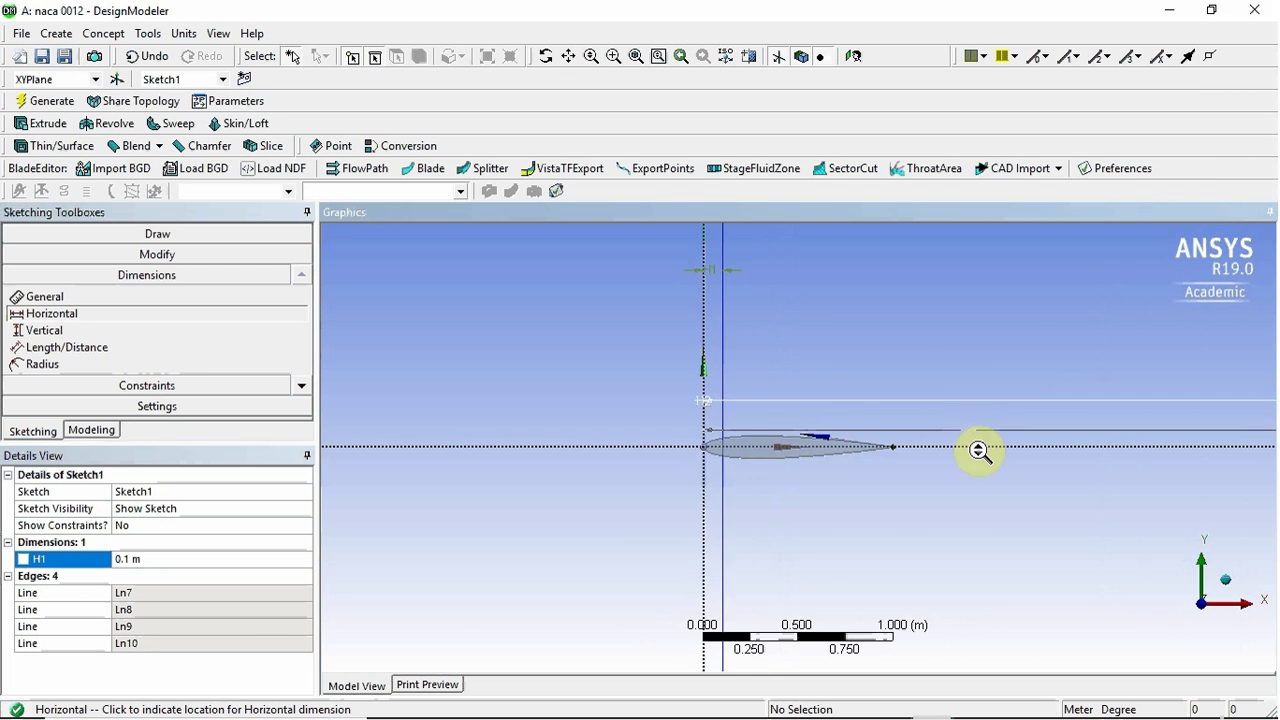
scroll(975, 448, down, 8)
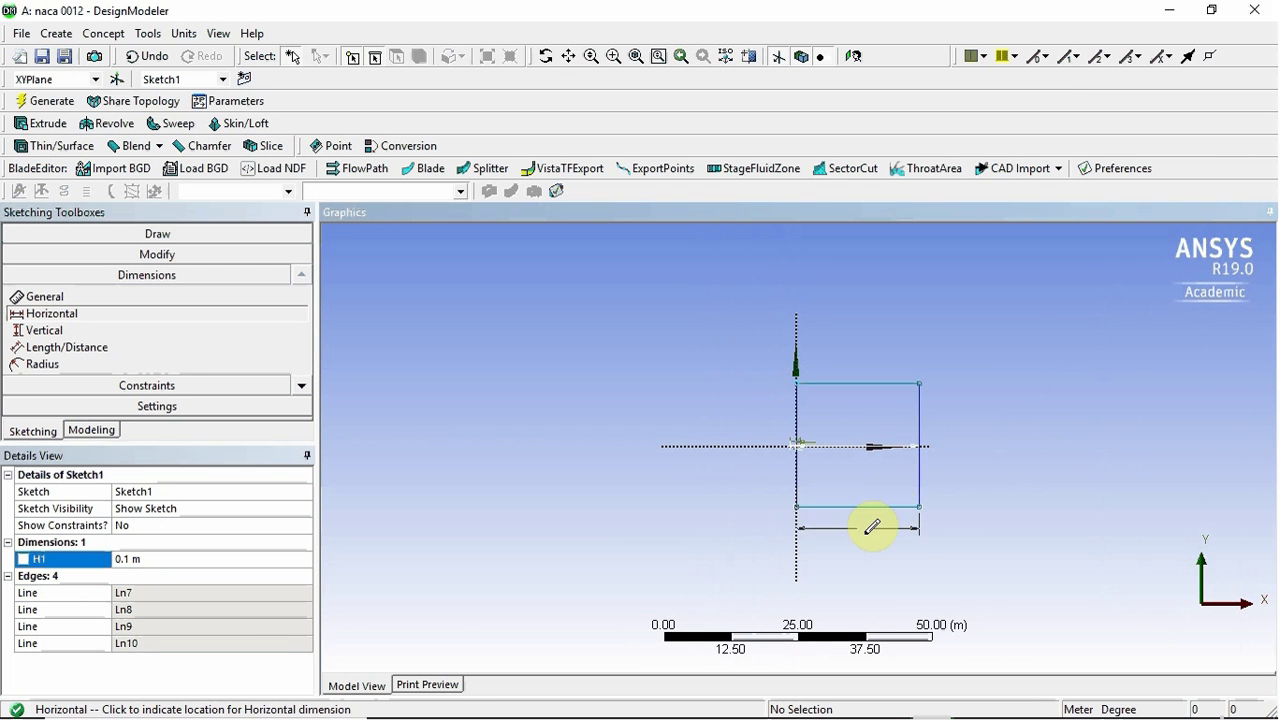
click(872, 527)
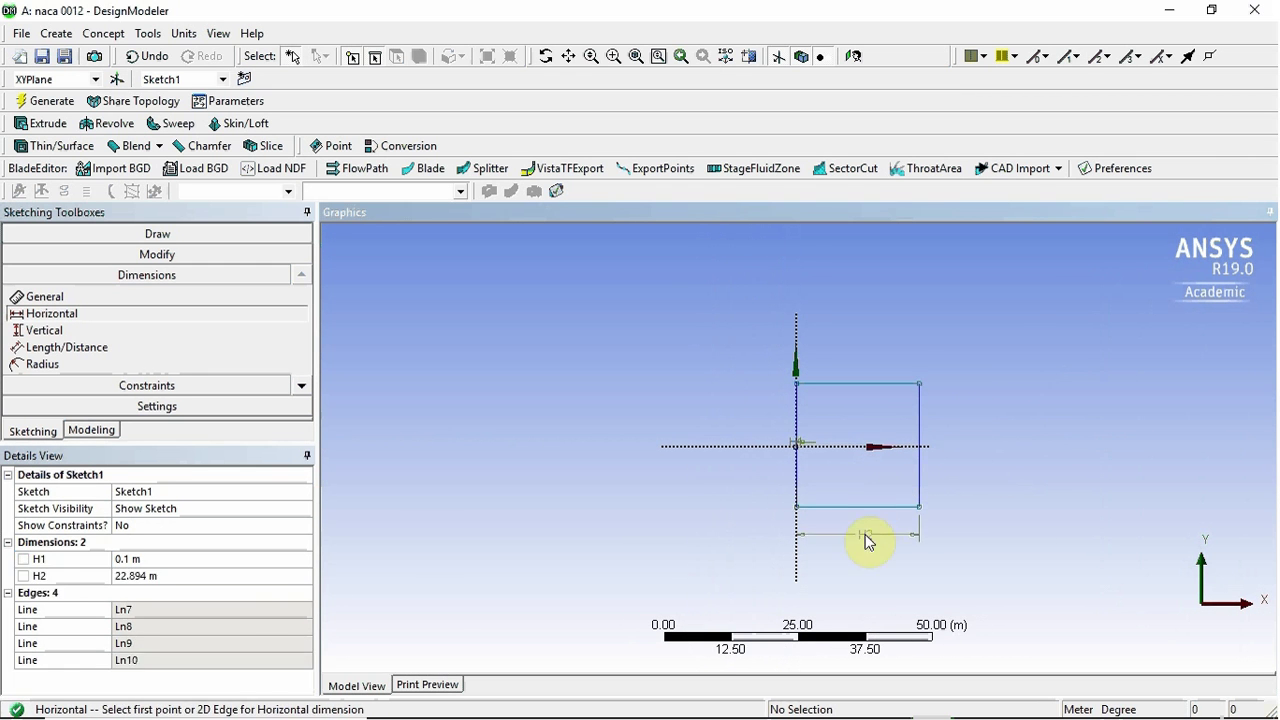
click(140, 575)
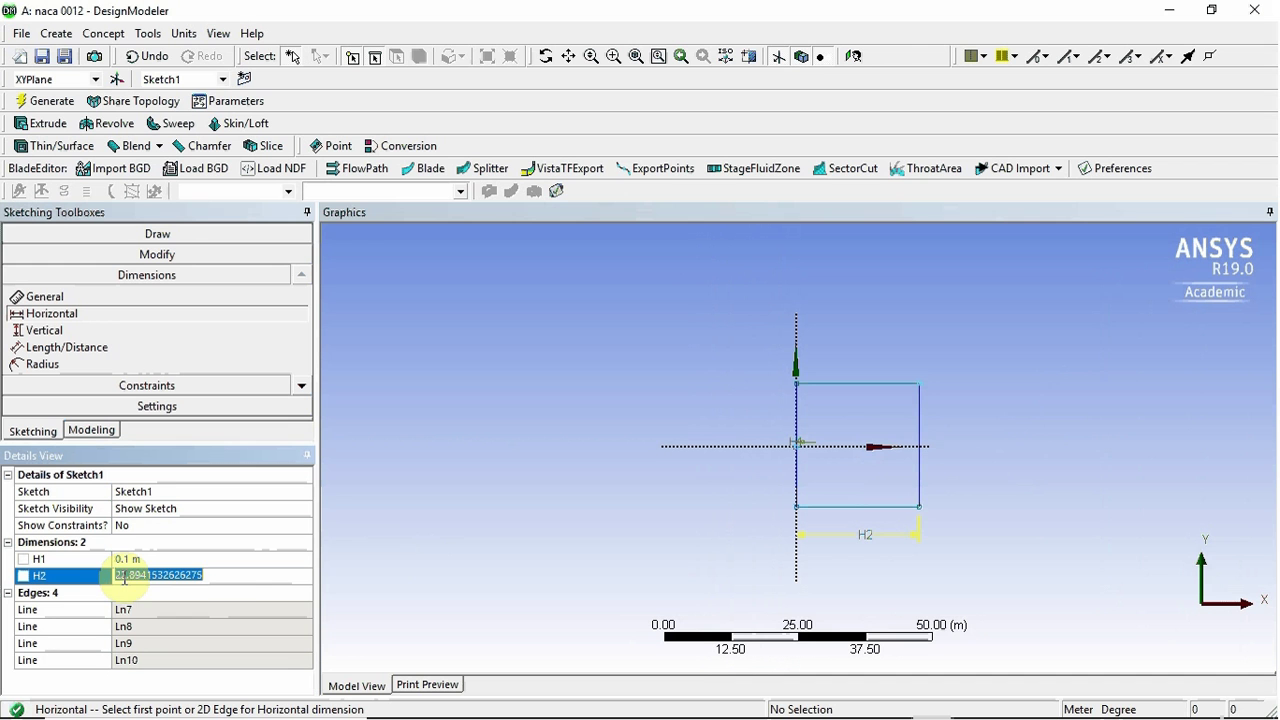
text(31)
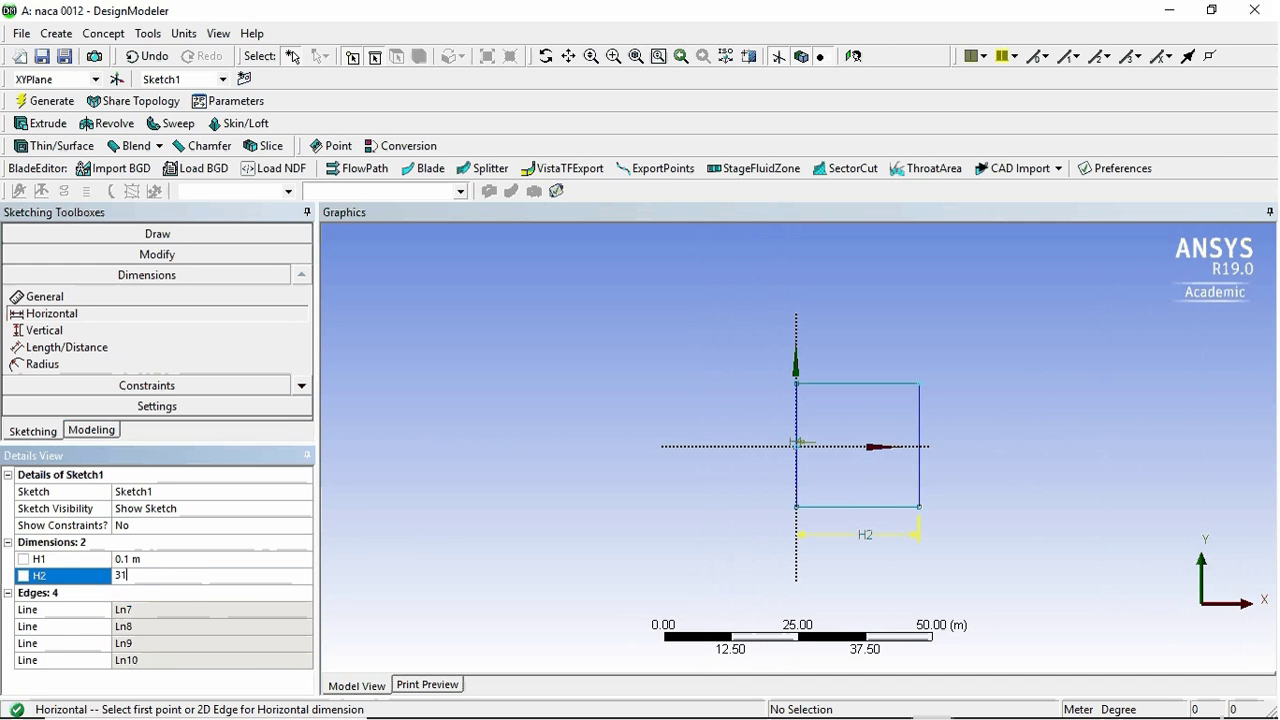
key(Return)
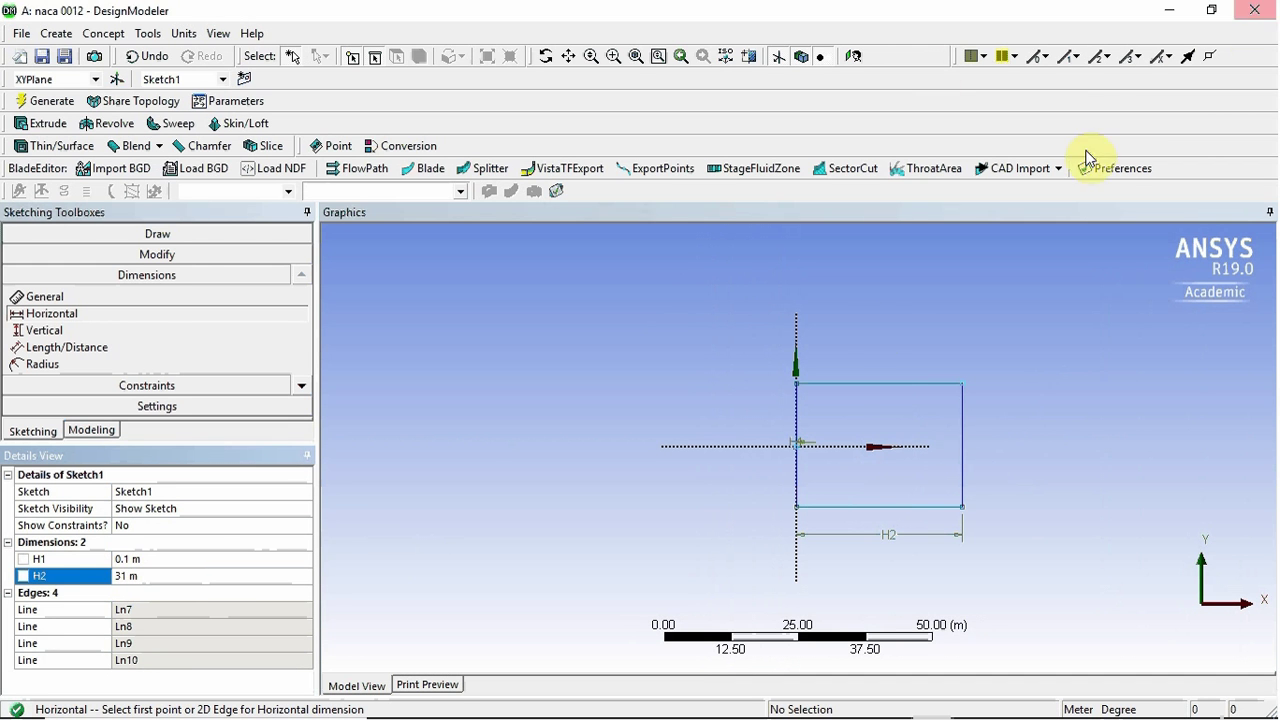
Add vertical dimension V3 of 20 m from the top edge to the horizontal axis.
click(878, 390)
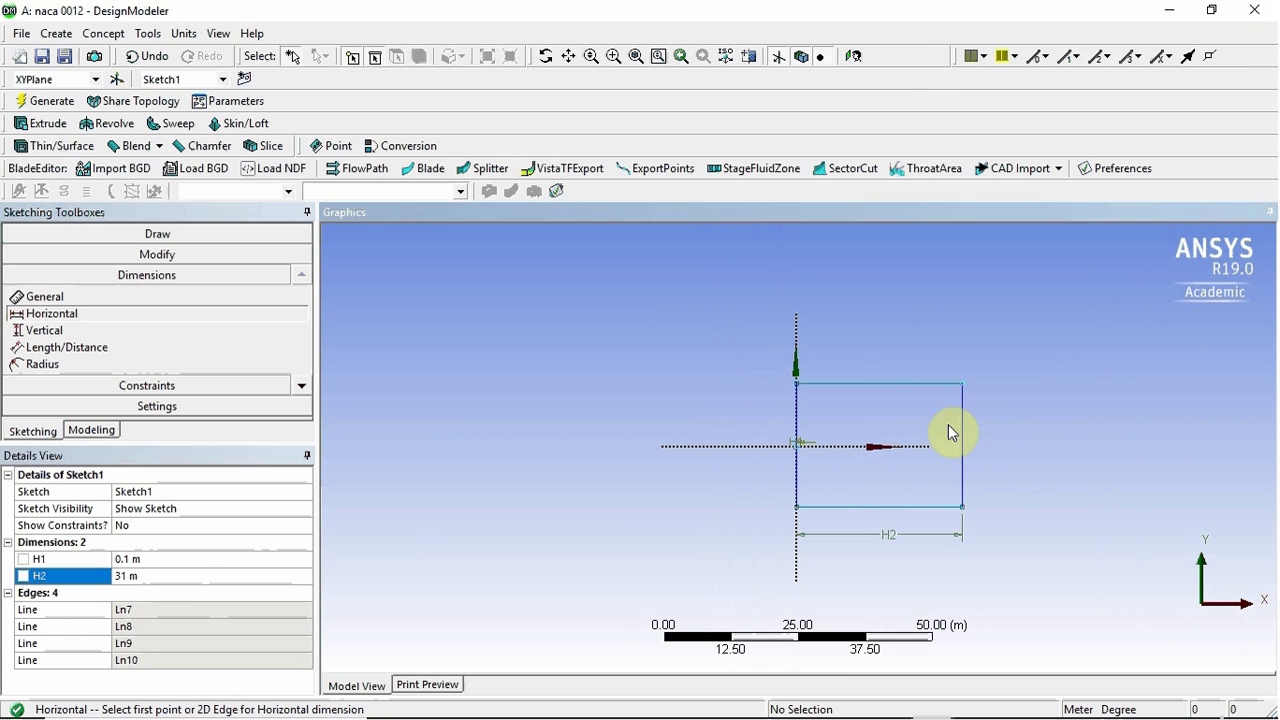
click(44, 330)
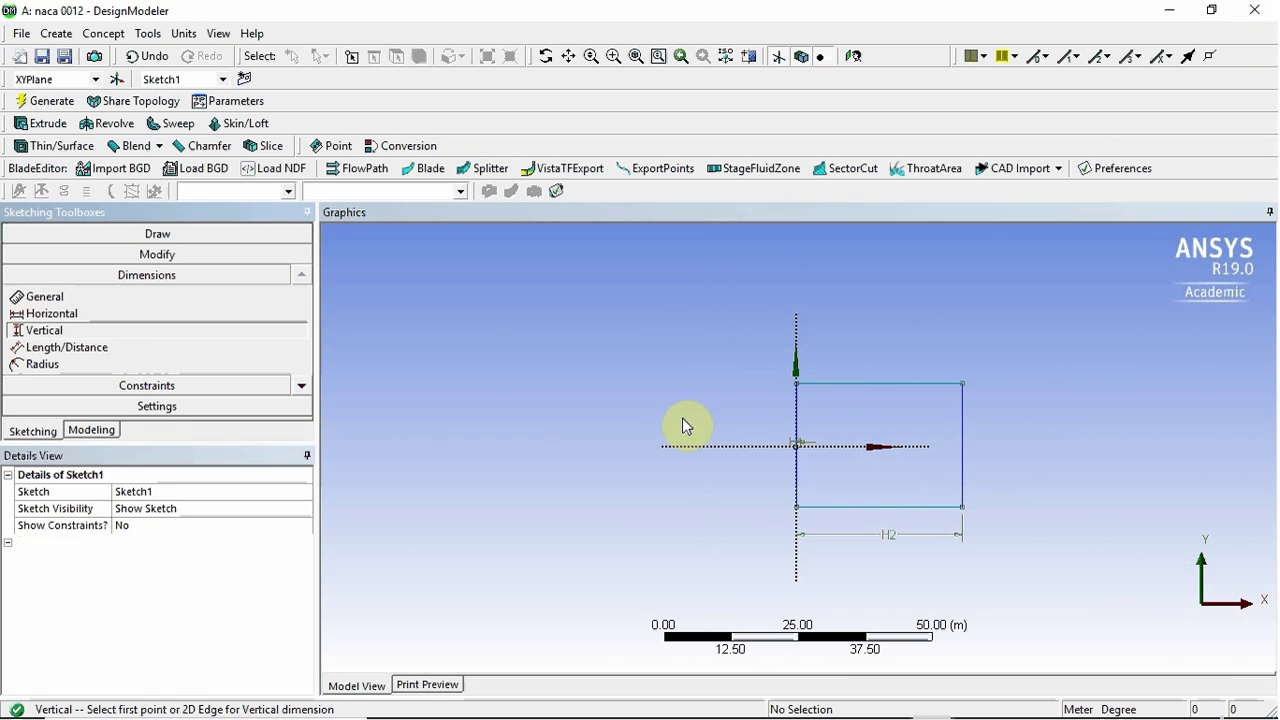
click(920, 447)
click(928, 384)
click(1048, 431)
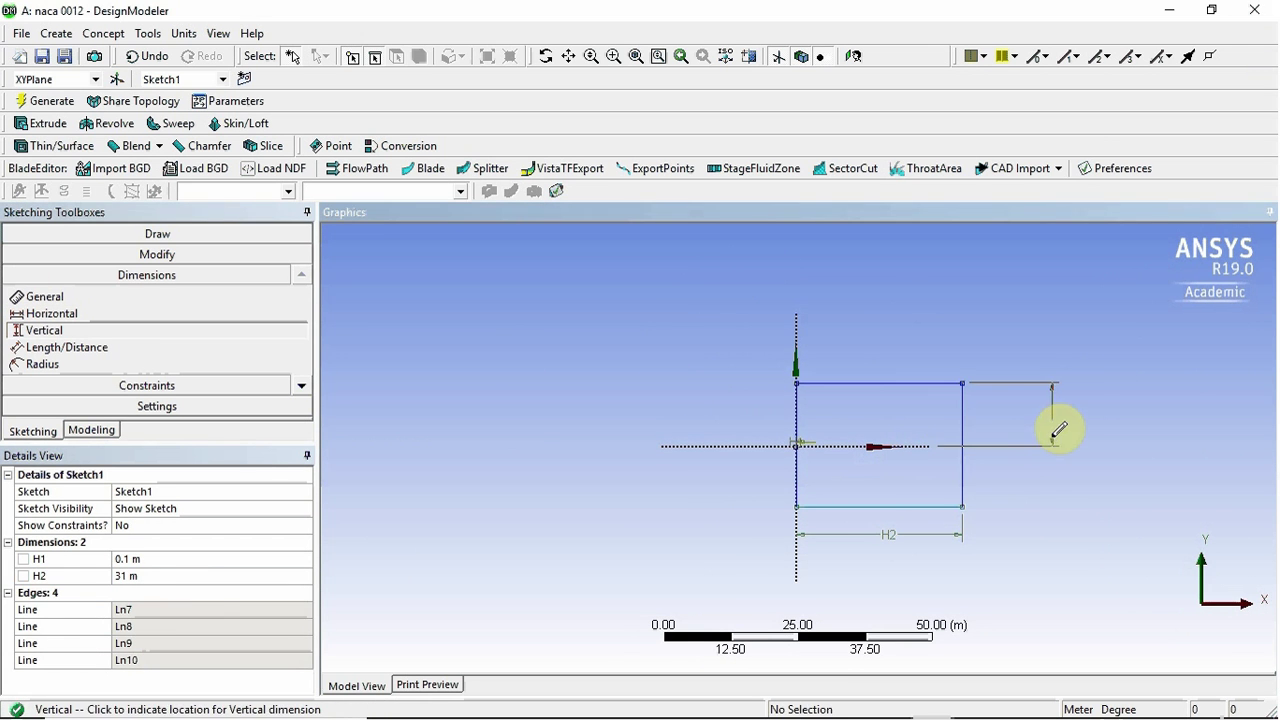
click(187, 592)
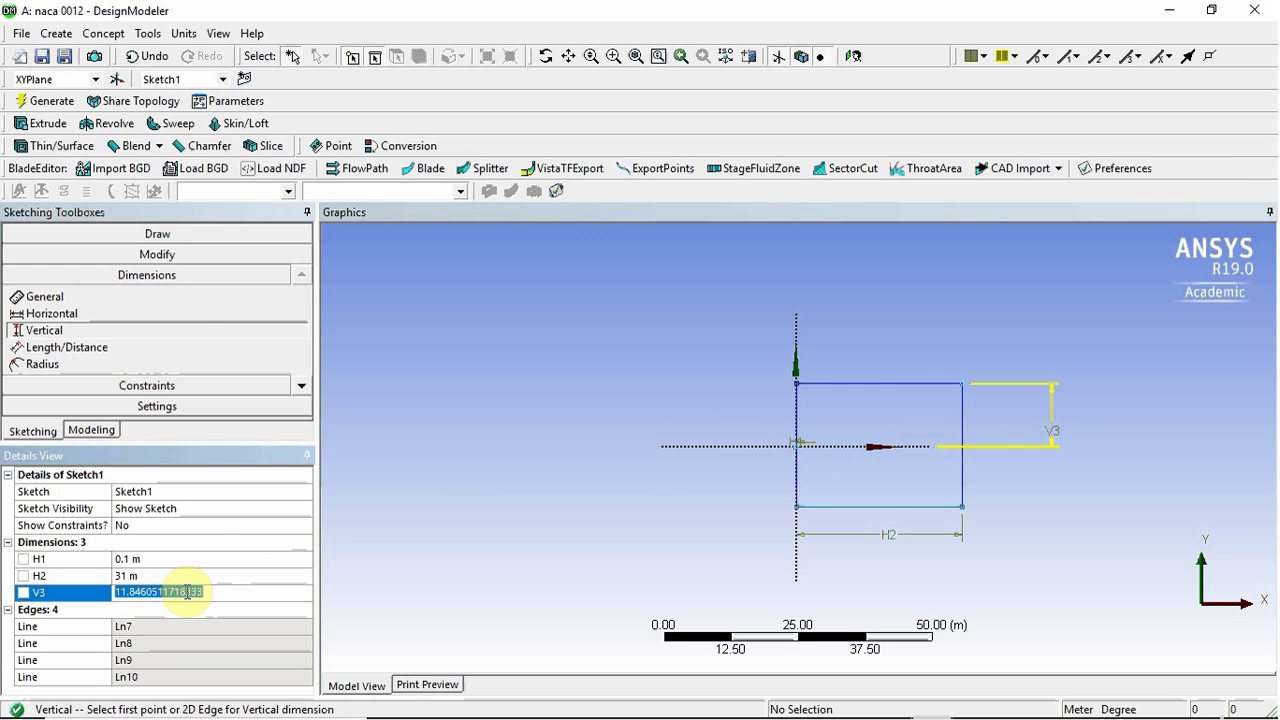
text(20)
key(Return)
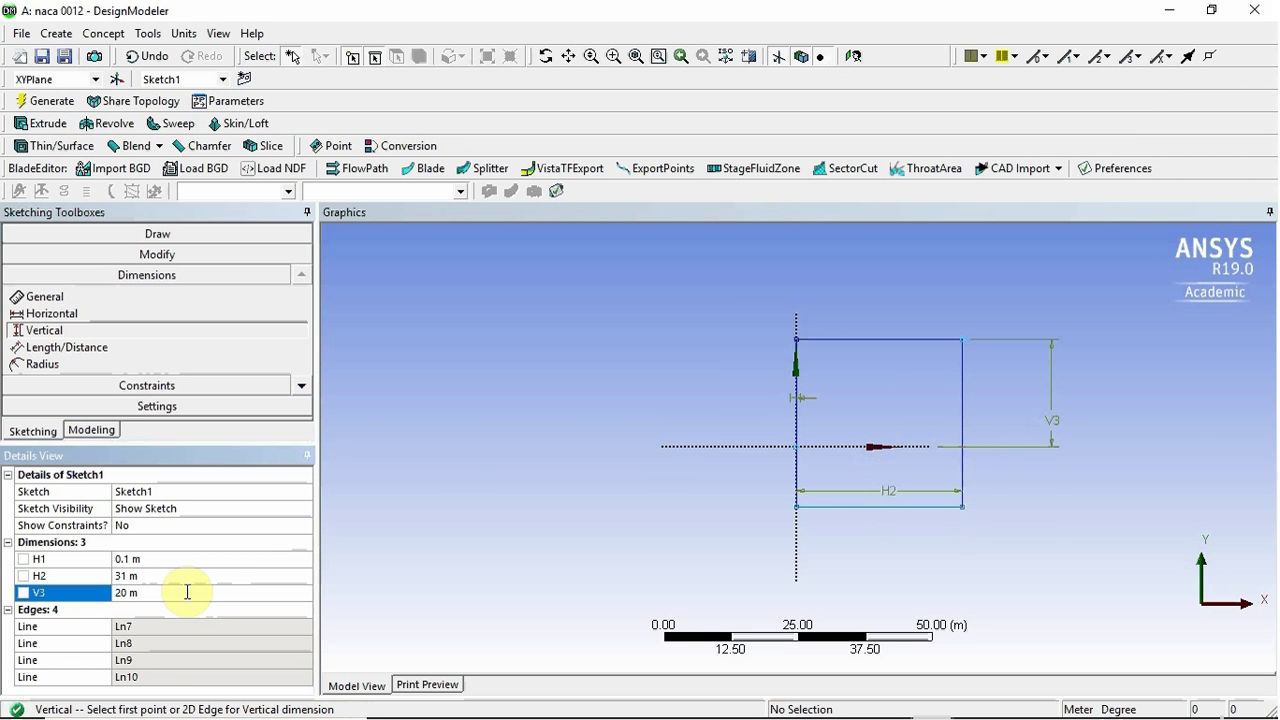
Add vertical dimension V4 of 20 m from the bottom edge to the horizontal axis.
scroll(967, 454, up, 2)
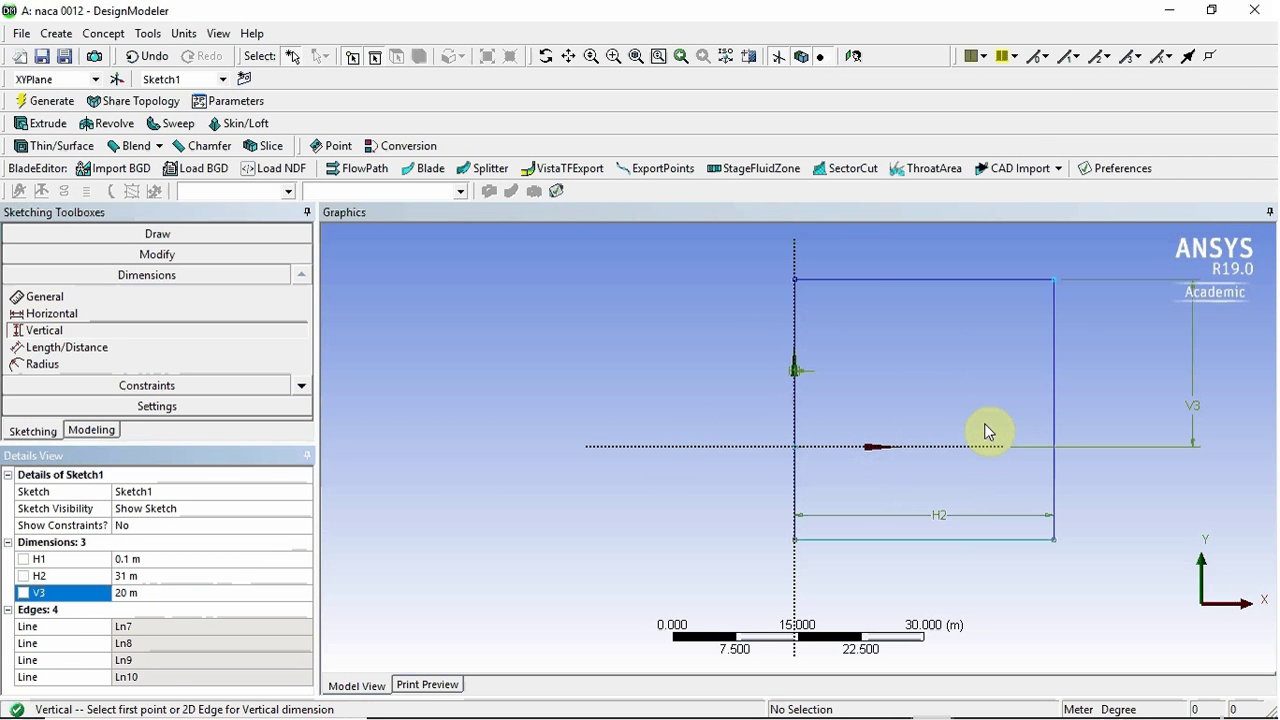
click(1055, 542)
click(1040, 447)
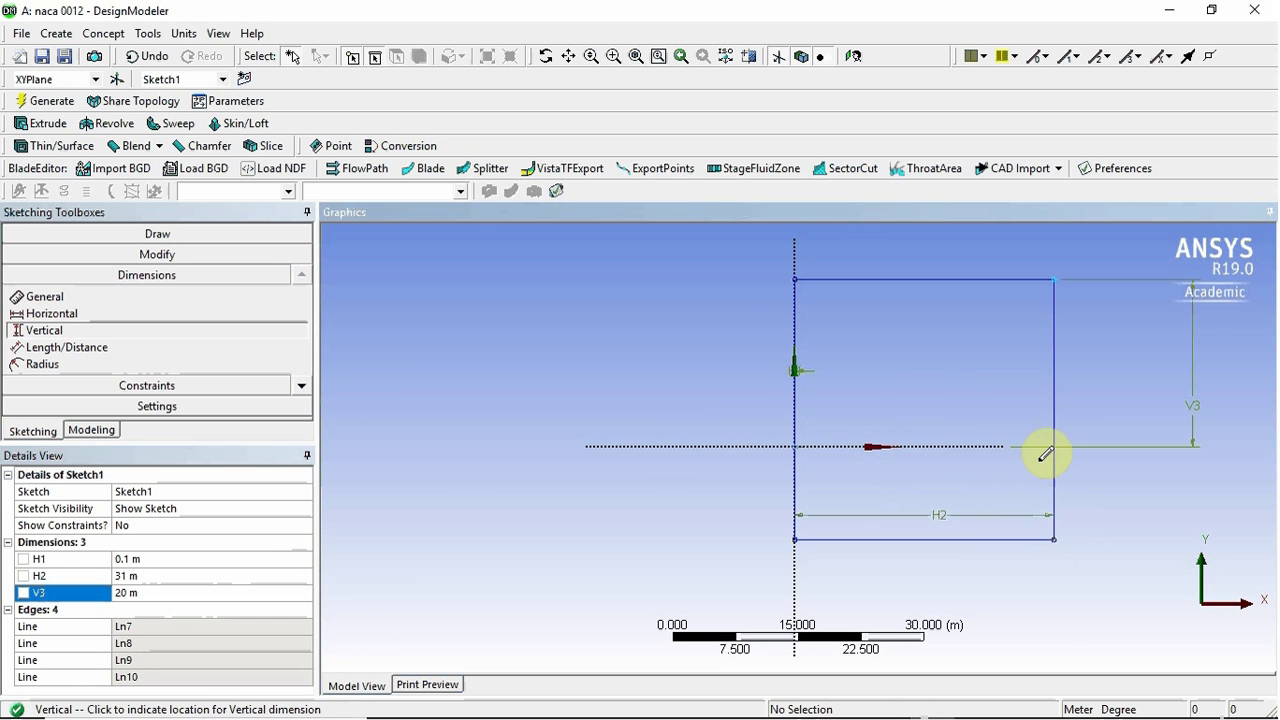
click(1150, 481)
click(137, 609)
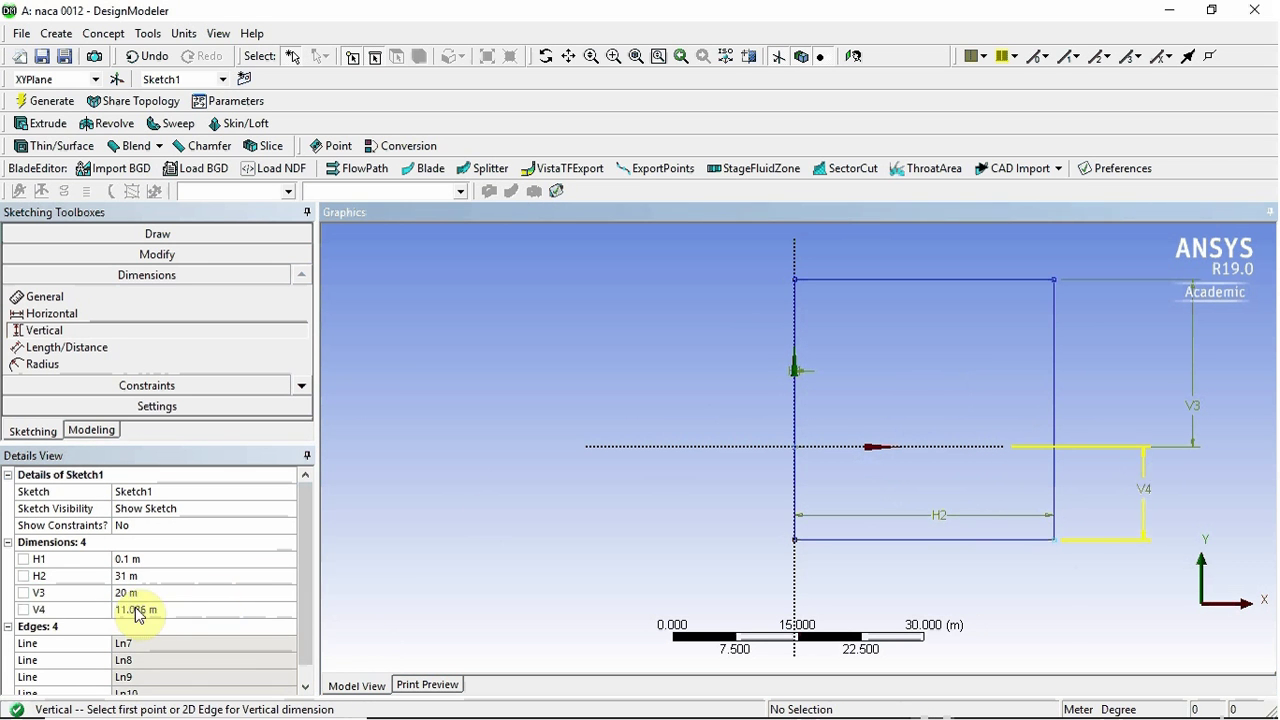
text(20)
key(Return)
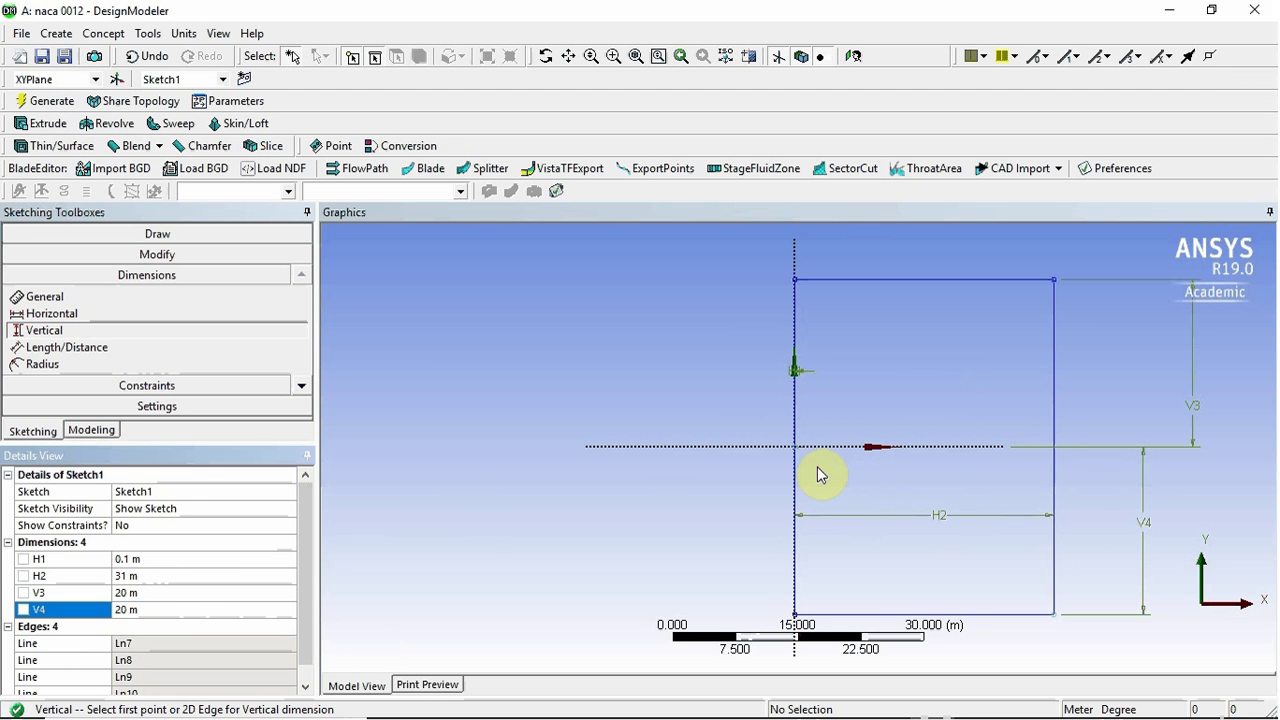
scroll(818, 474, up, 10)
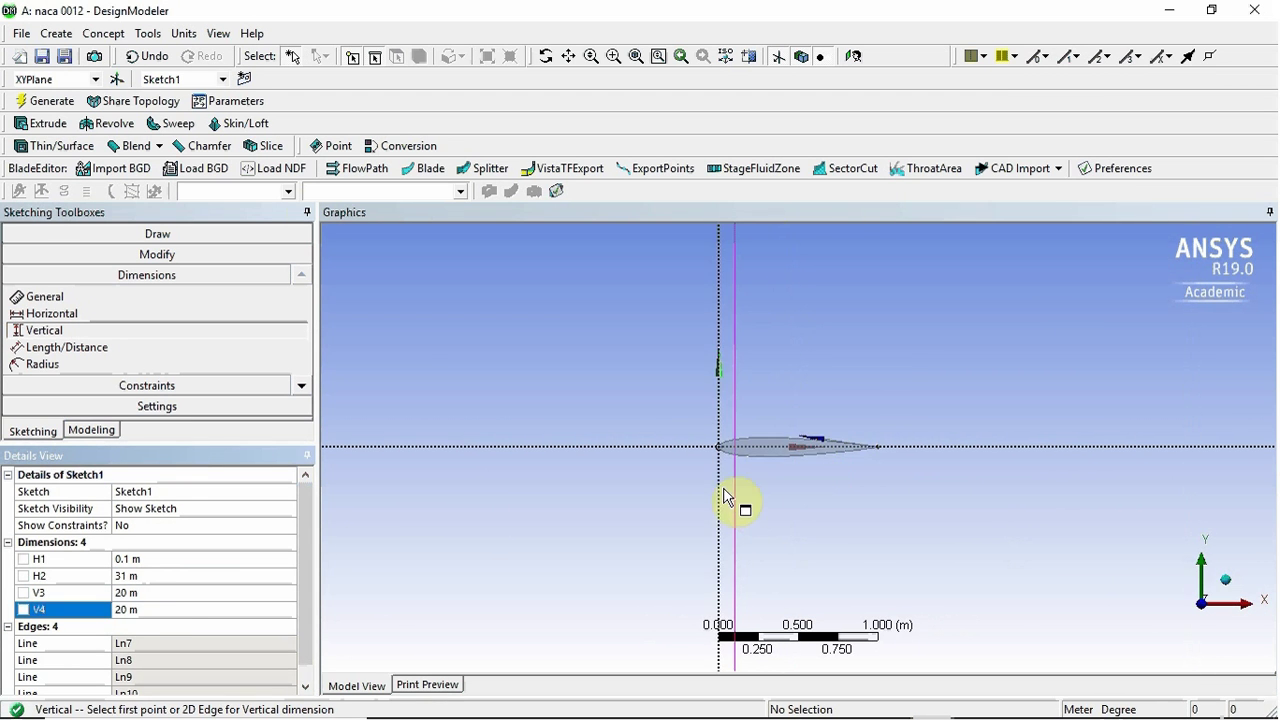
Draw an arc centred at the origin from the vertical line's top endpoint to its bottom.
click(195, 239)
drag(301, 344, 301, 344)
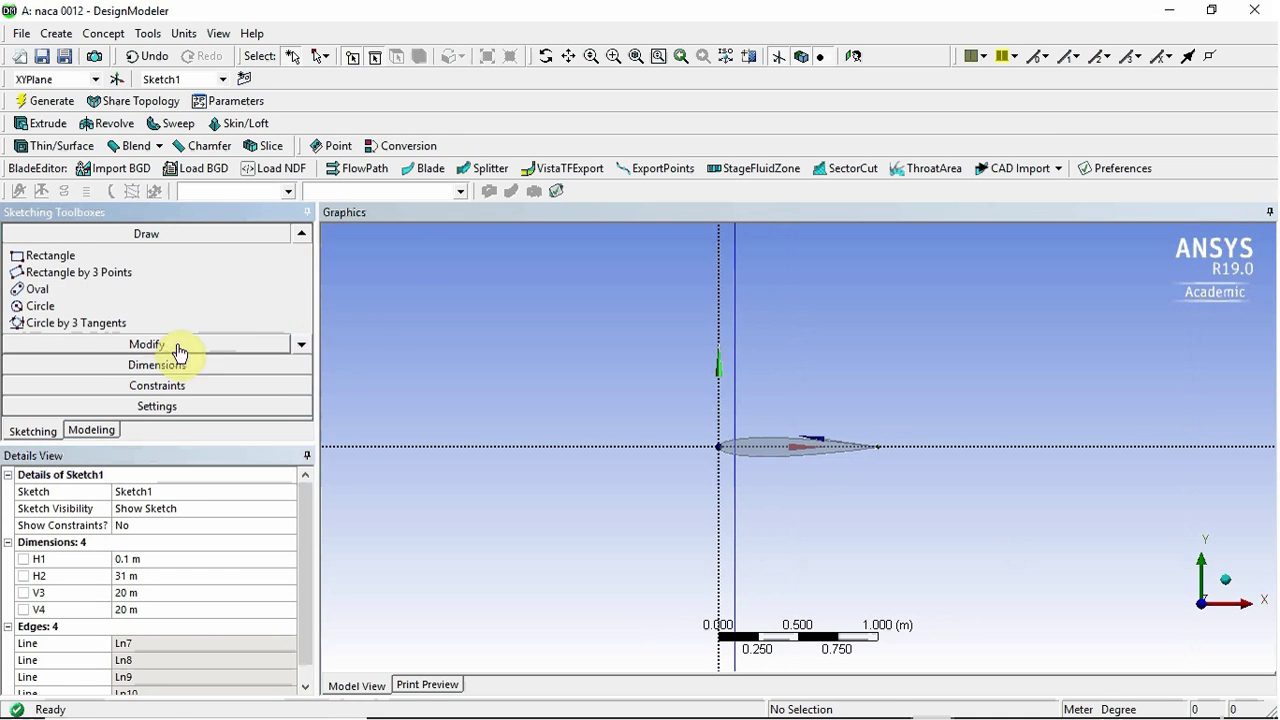
click(301, 344)
click(301, 346)
click(301, 346)
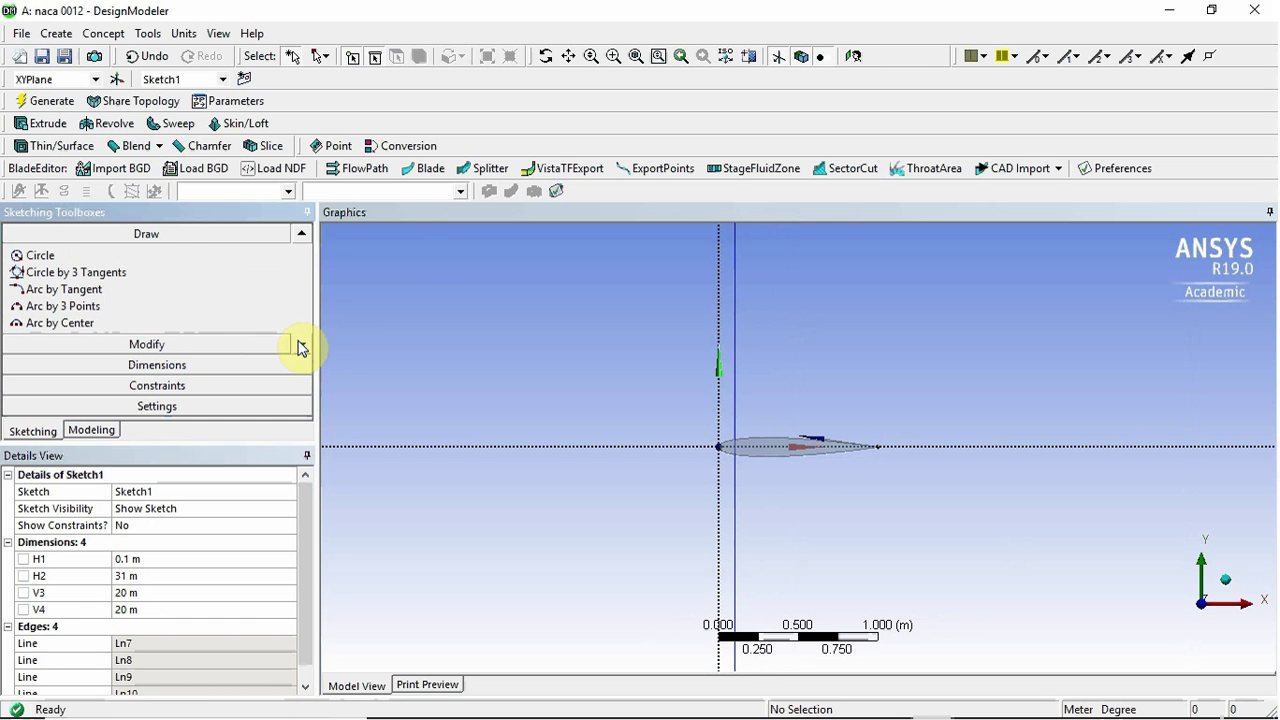
click(97, 324)
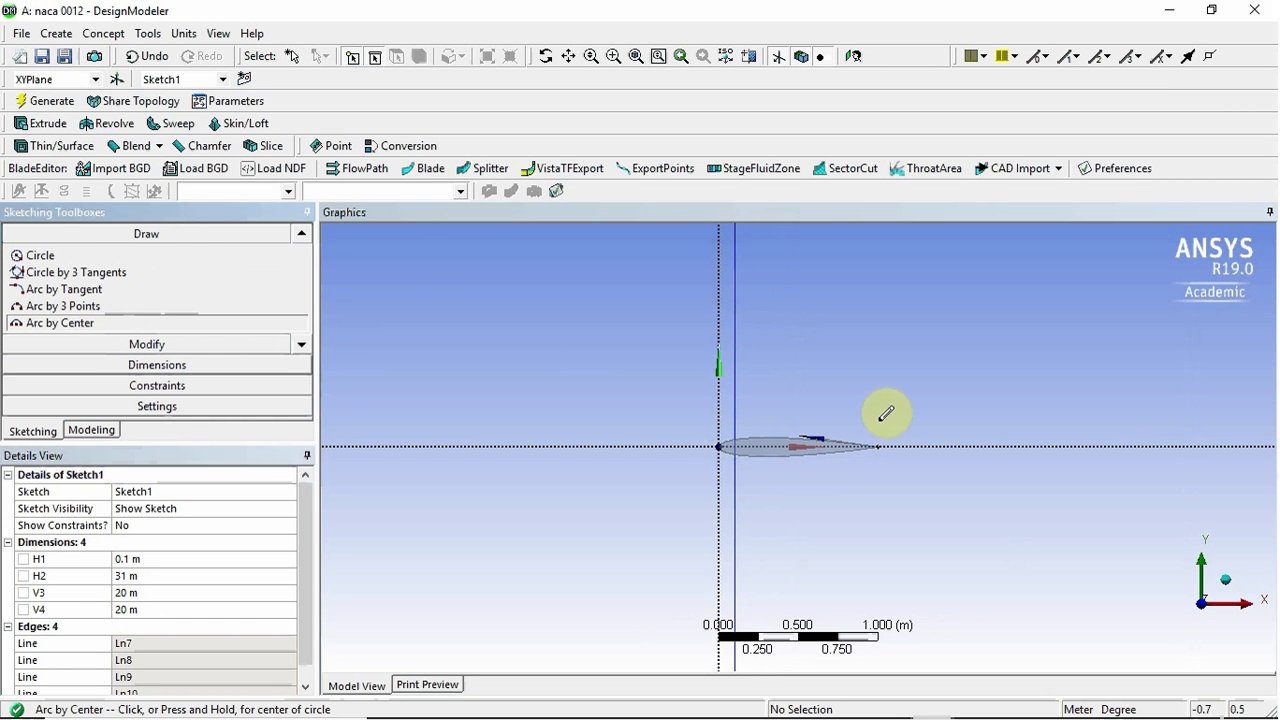
click(734, 446)
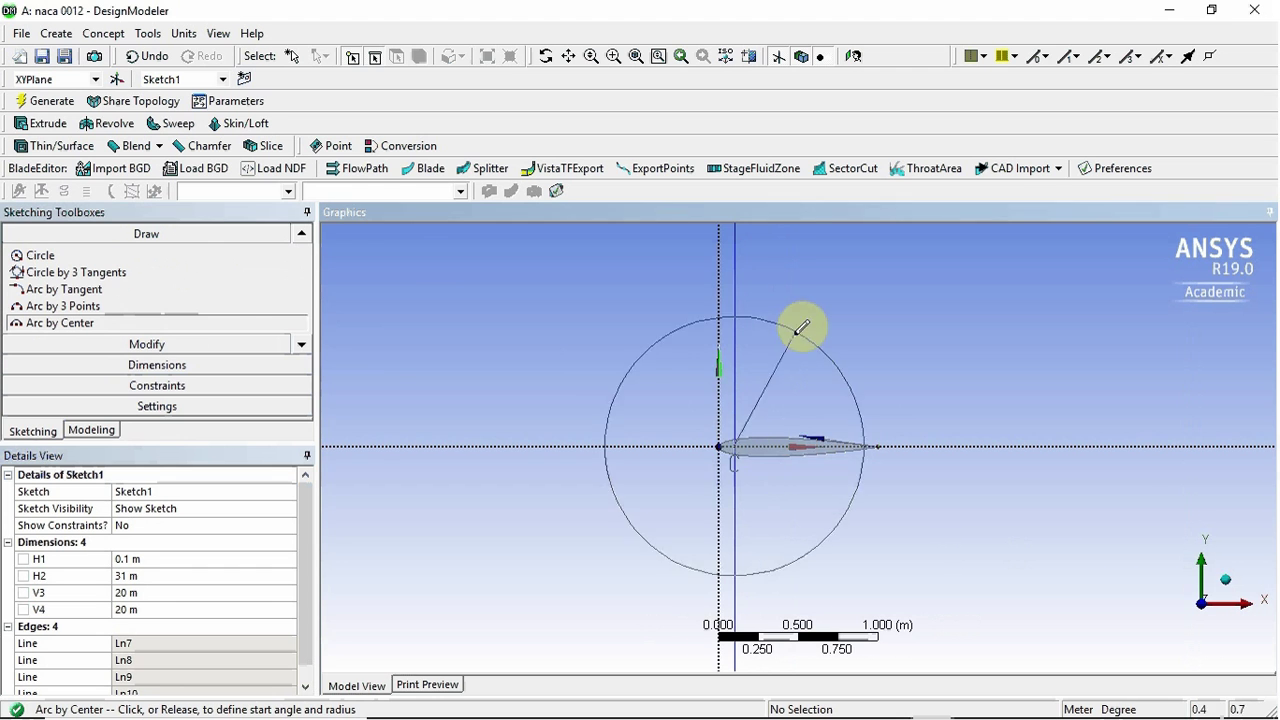
scroll(815, 320, down, 8)
scroll(838, 333, down, 4)
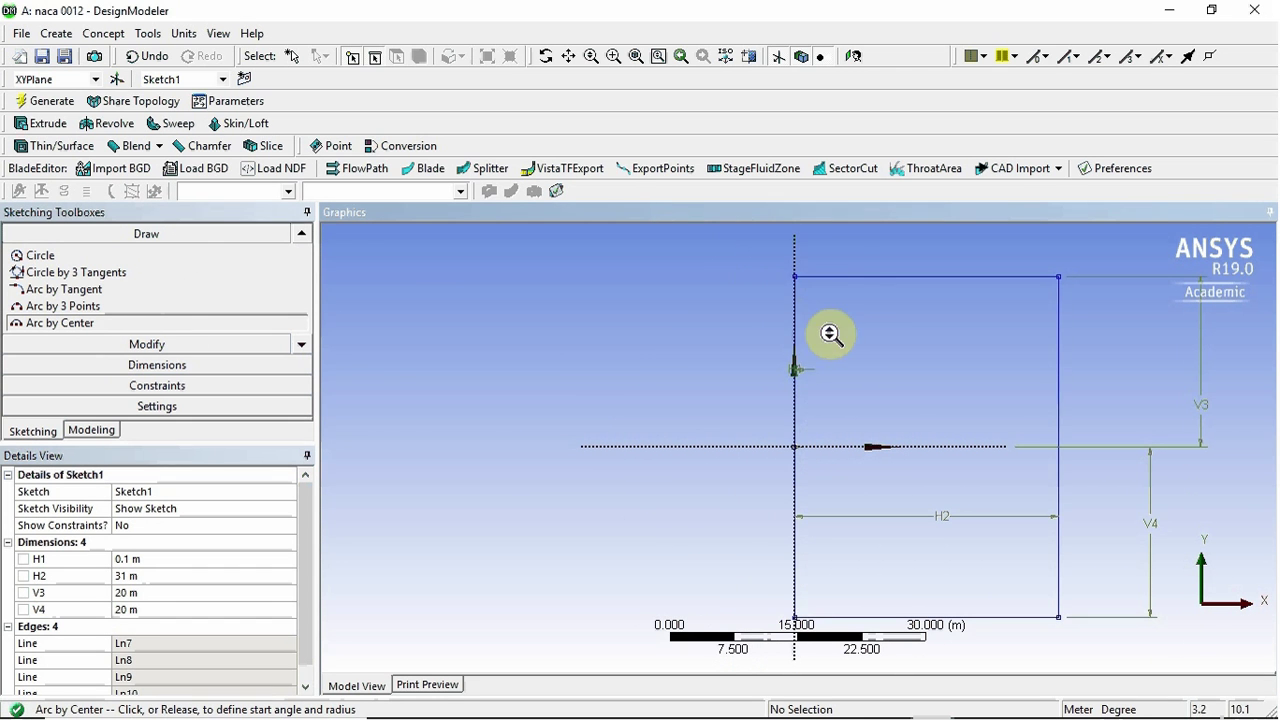
click(801, 268)
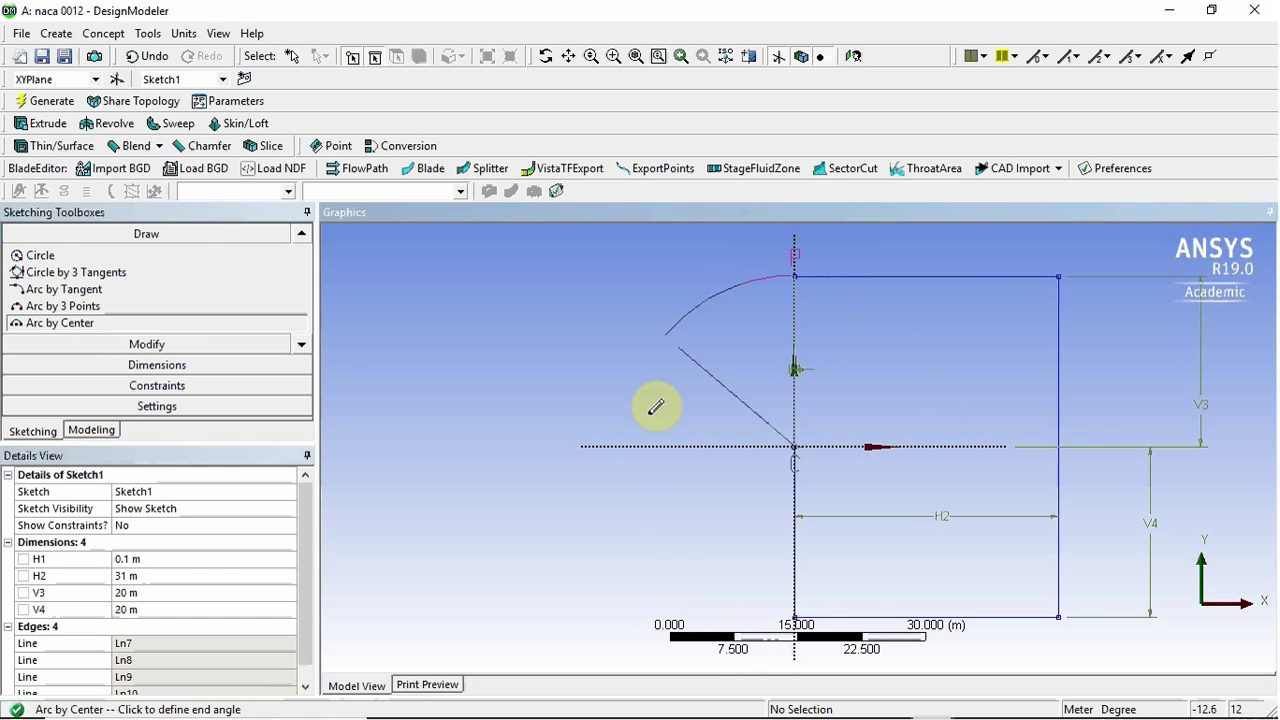
click(795, 609)
scroll(832, 505, up, 4)
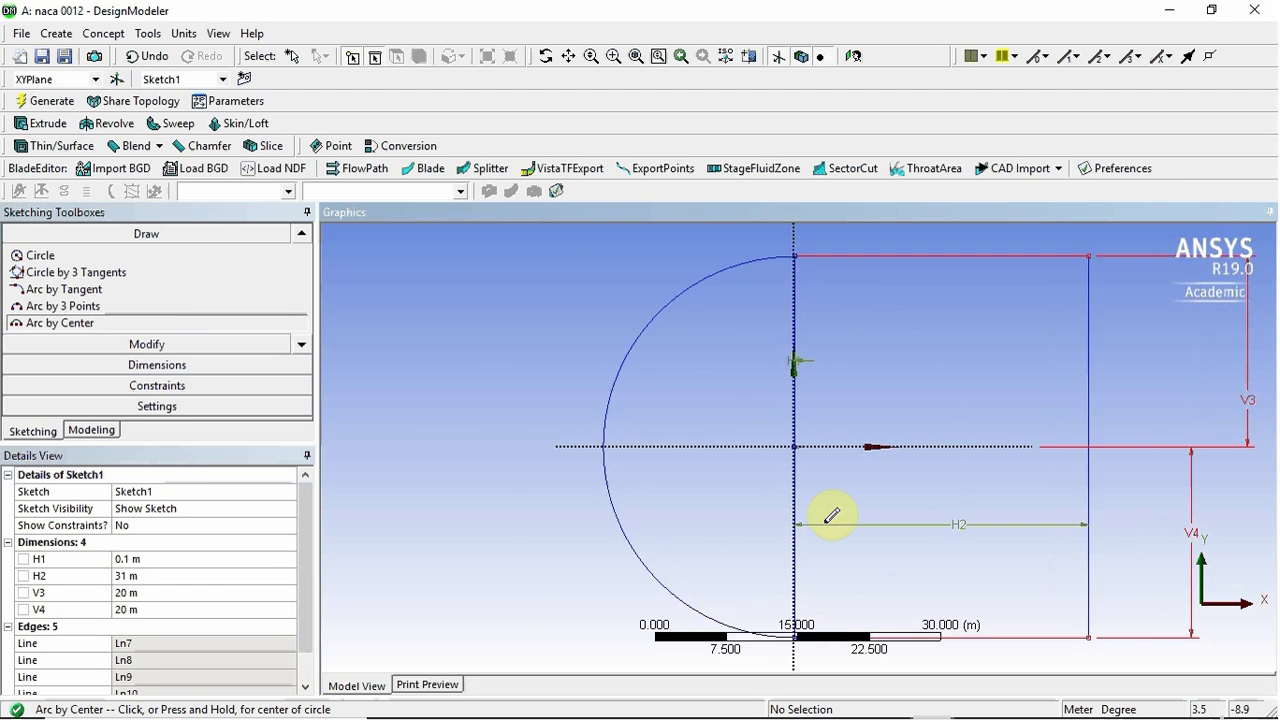
scroll(832, 503, up, 6)
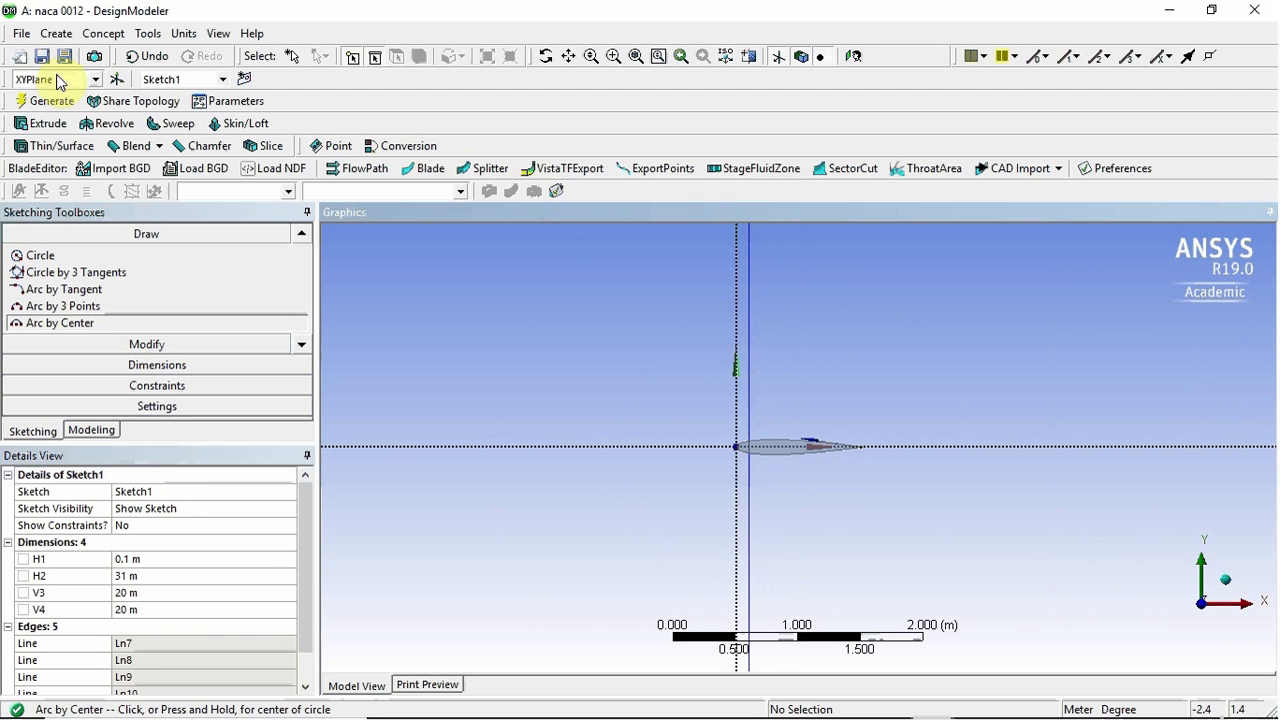
Trim both parts of the left vertical line, leaving three lines and the arc in Sketch1.
click(302, 344)
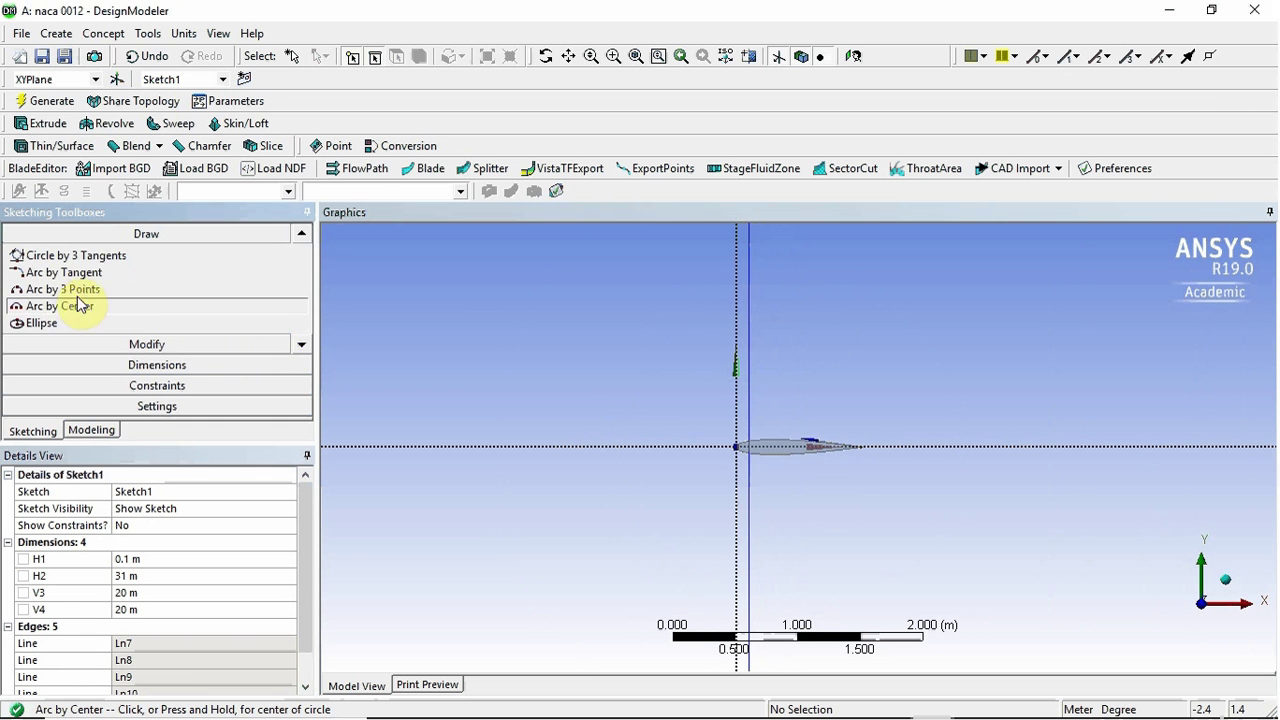
click(301, 346)
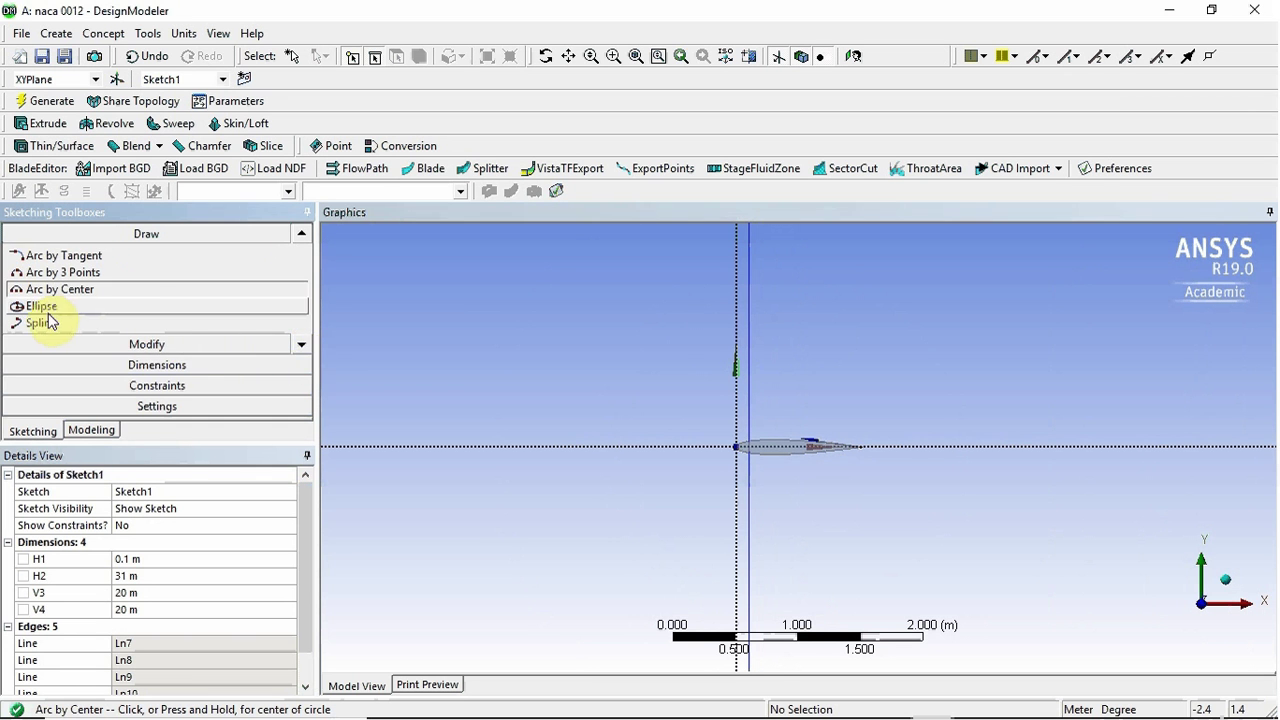
click(146, 344)
click(38, 326)
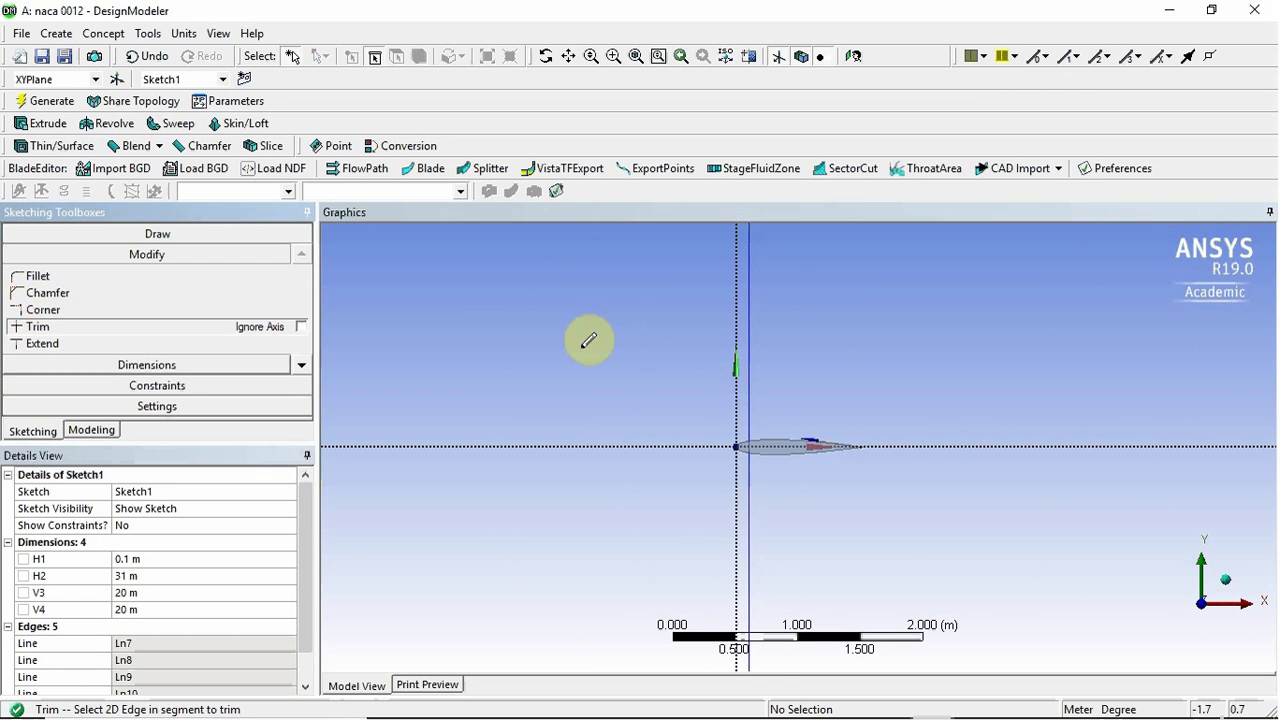
click(755, 320)
click(757, 464)
scroll(770, 457, down, 1)
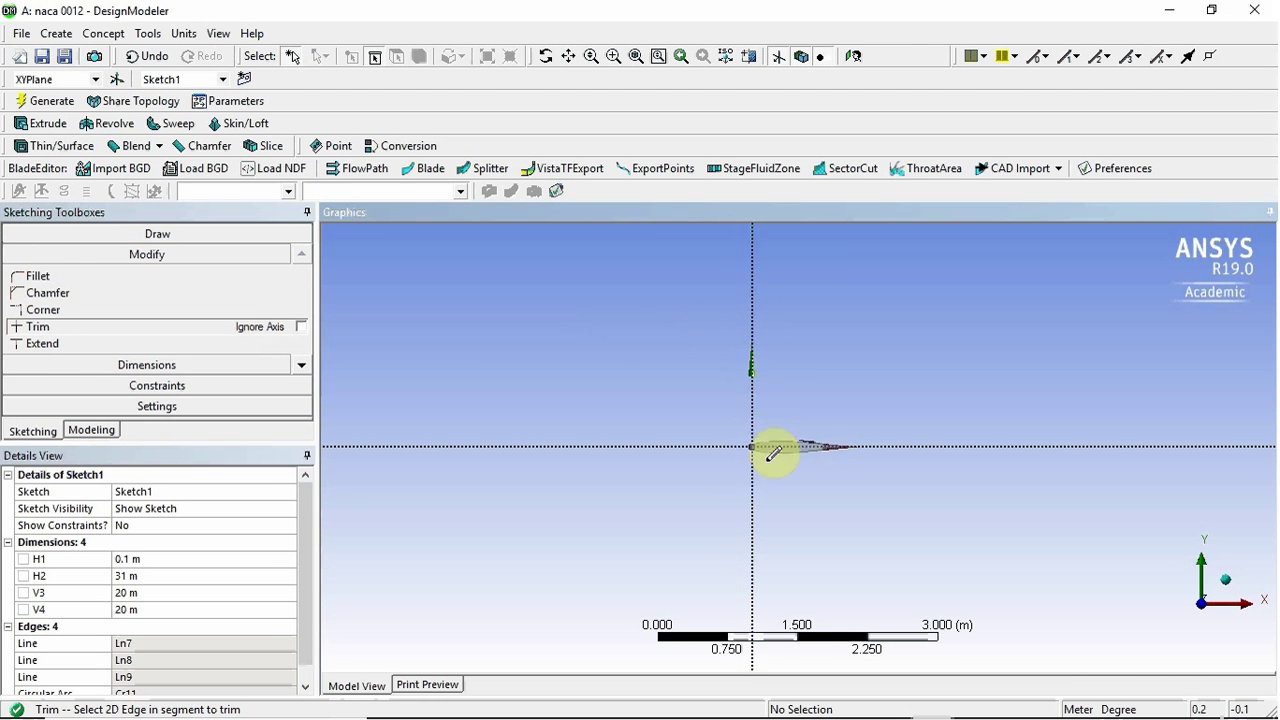
scroll(771, 440, down, 5)
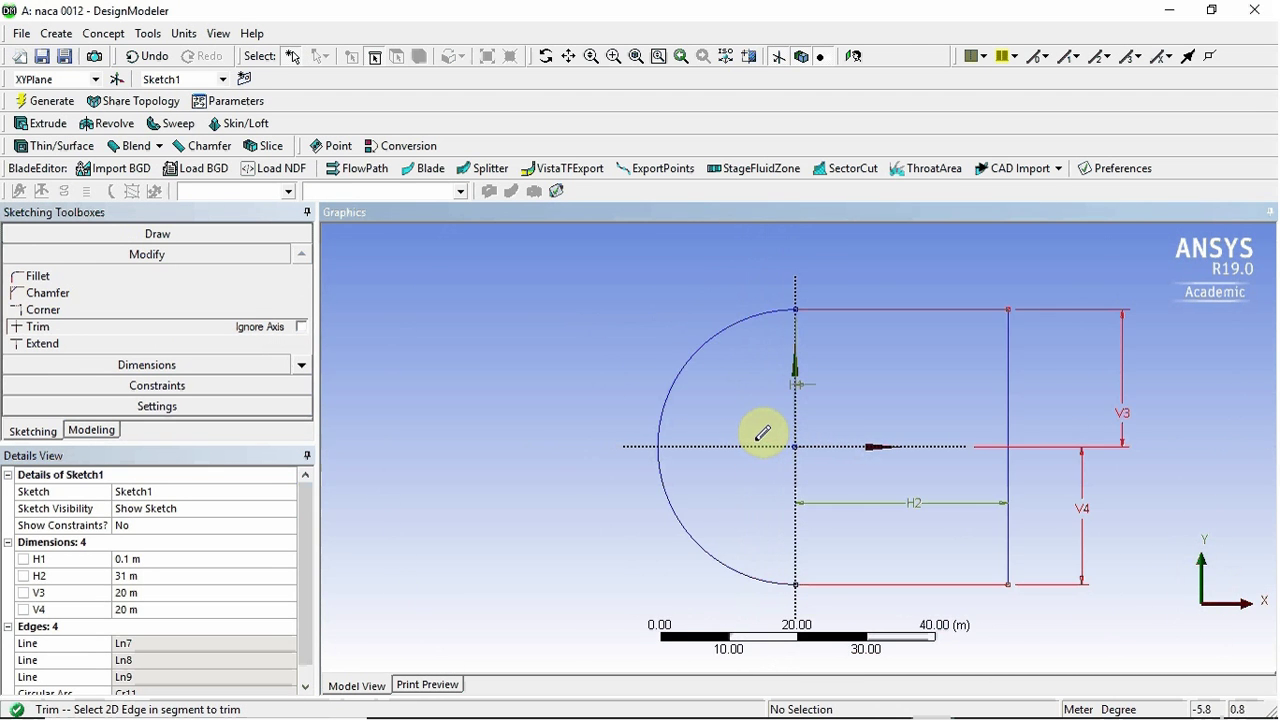
scroll(823, 466, up, 5)
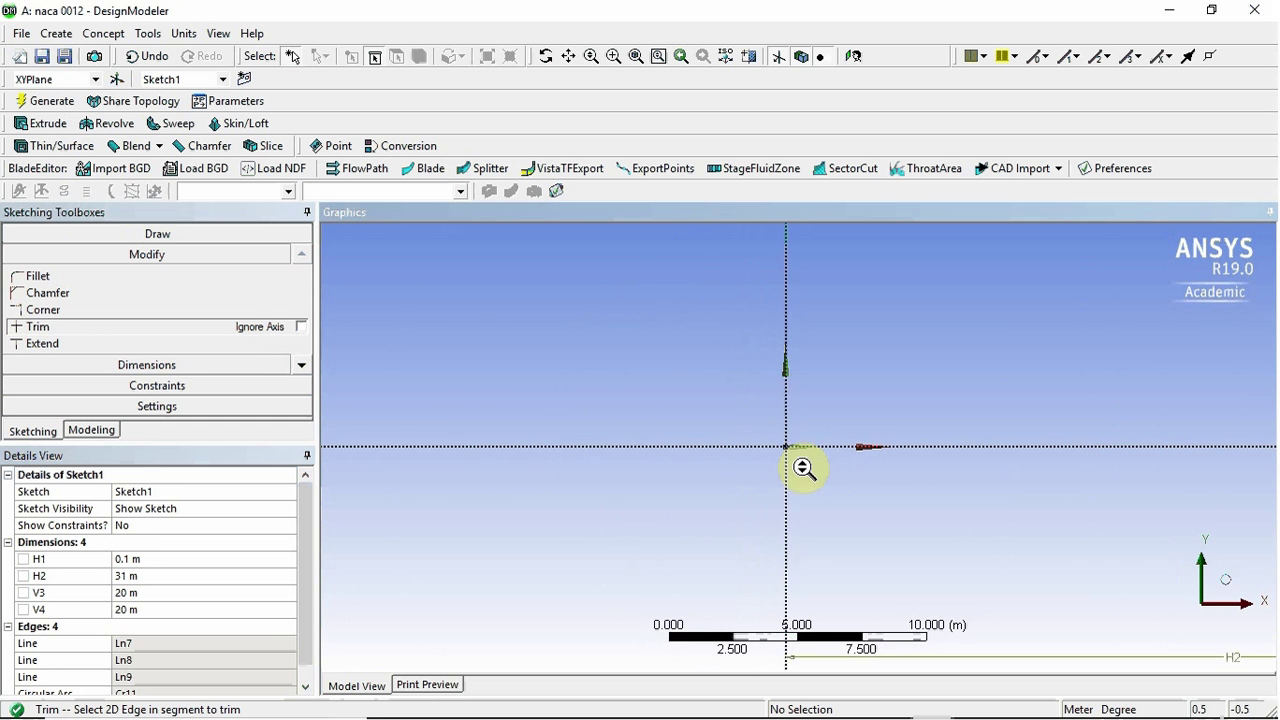
scroll(806, 466, down, 4)
scroll(843, 466, down, 1)
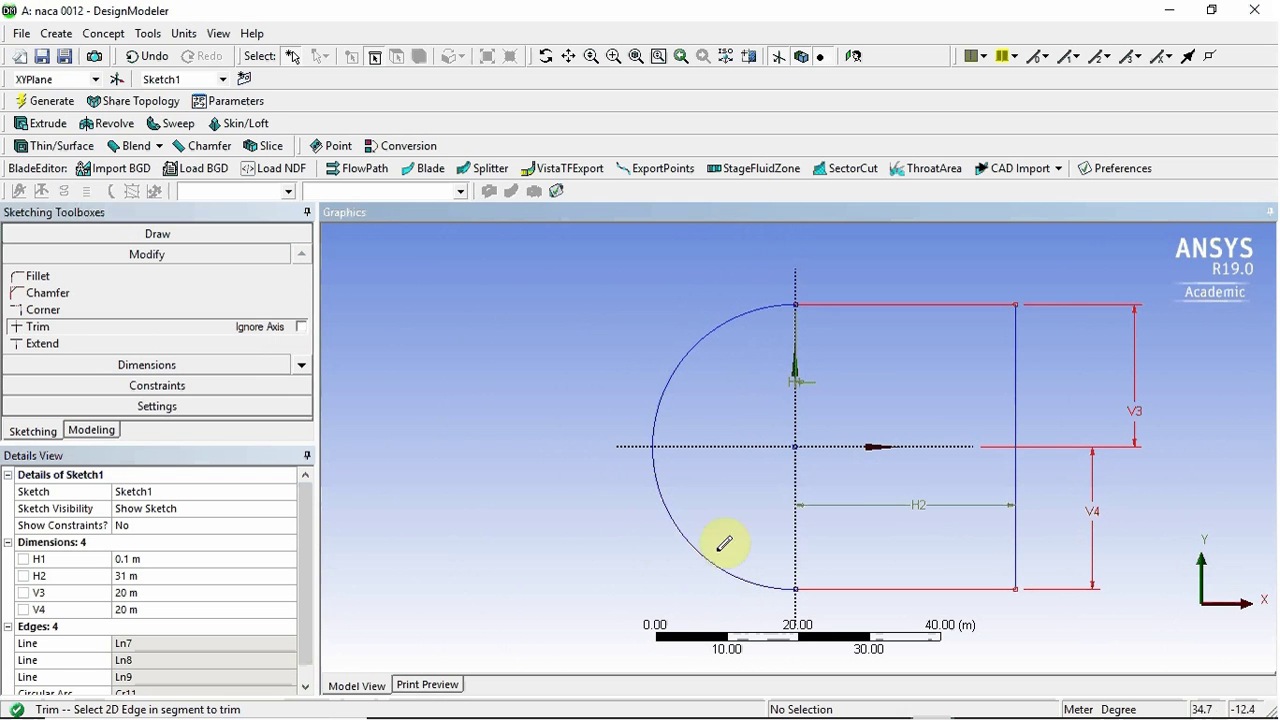
click(170, 366)
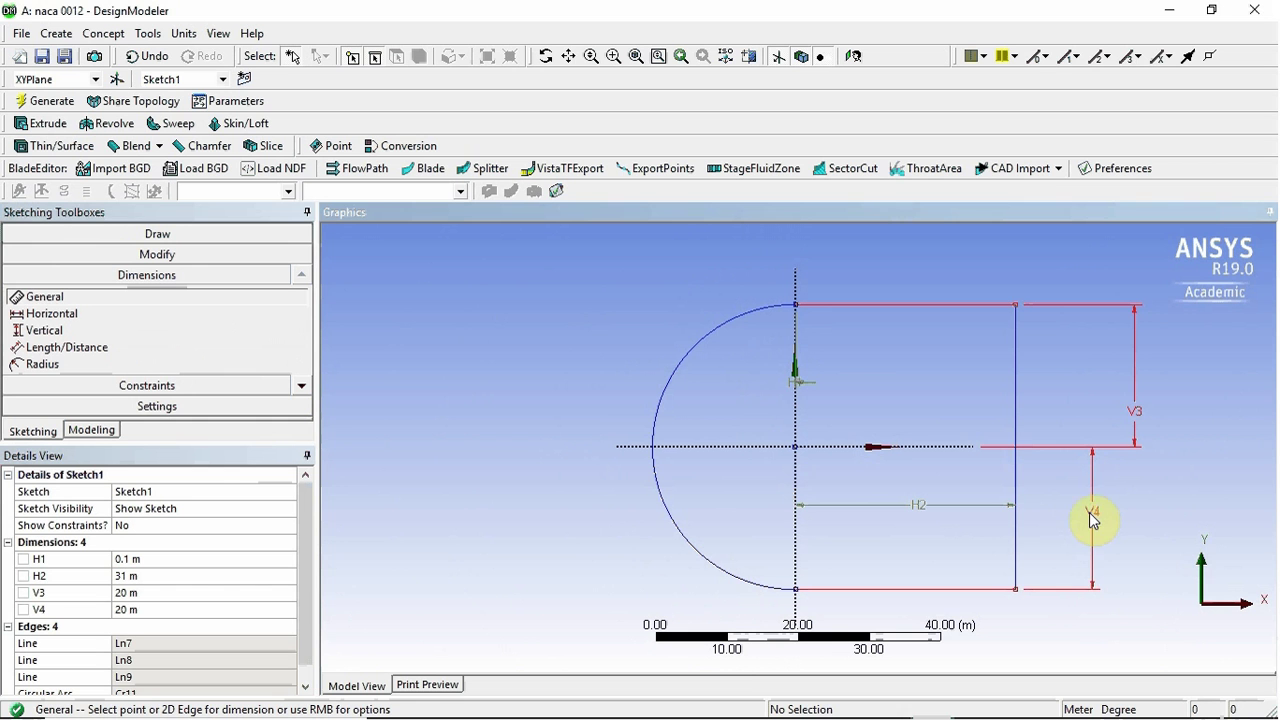
Delete the V3 and V4 dimensions, keeping only H1 (0.1 m) and H2 (31 m).
click(190, 545)
click(1094, 512)
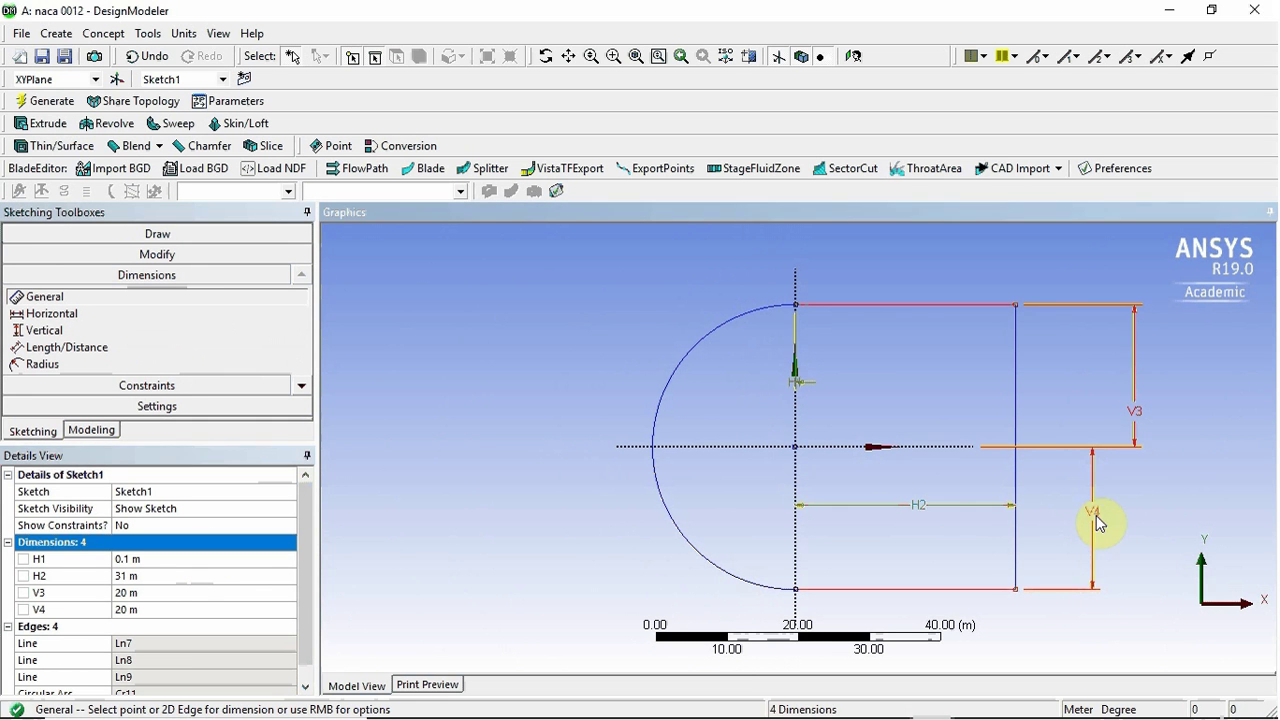
scroll(1096, 511, up, 2)
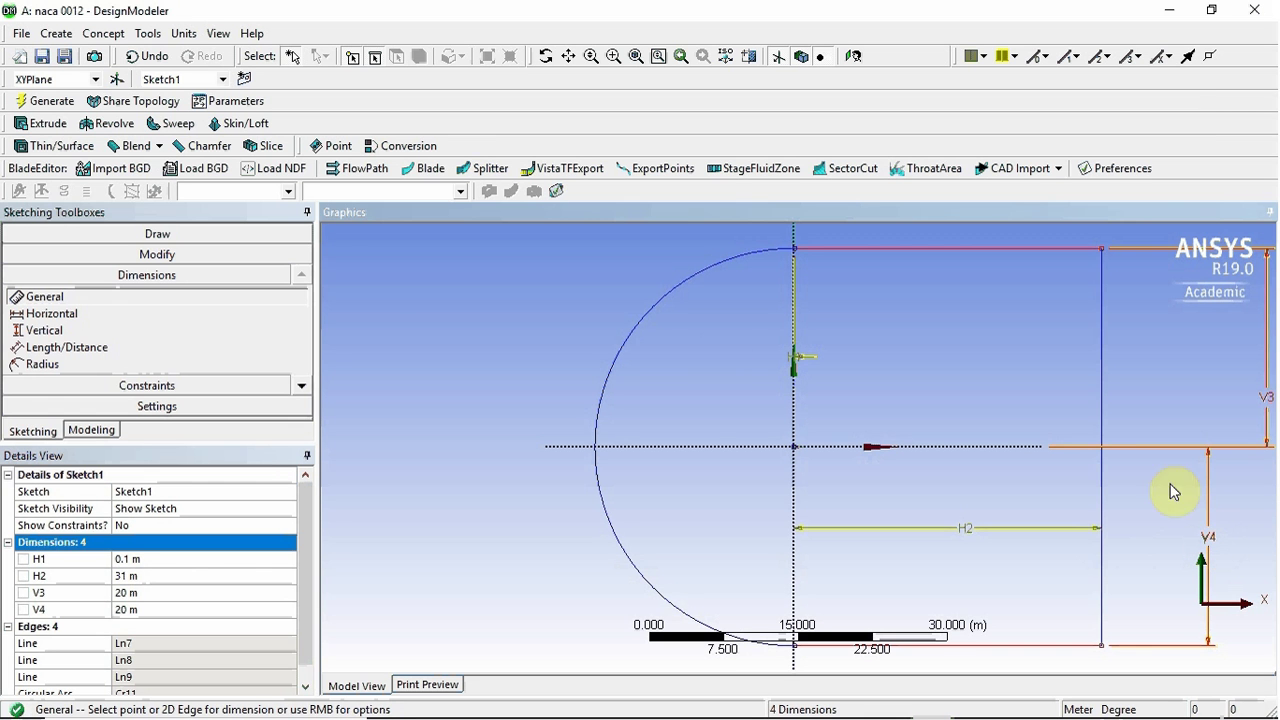
click(91, 430)
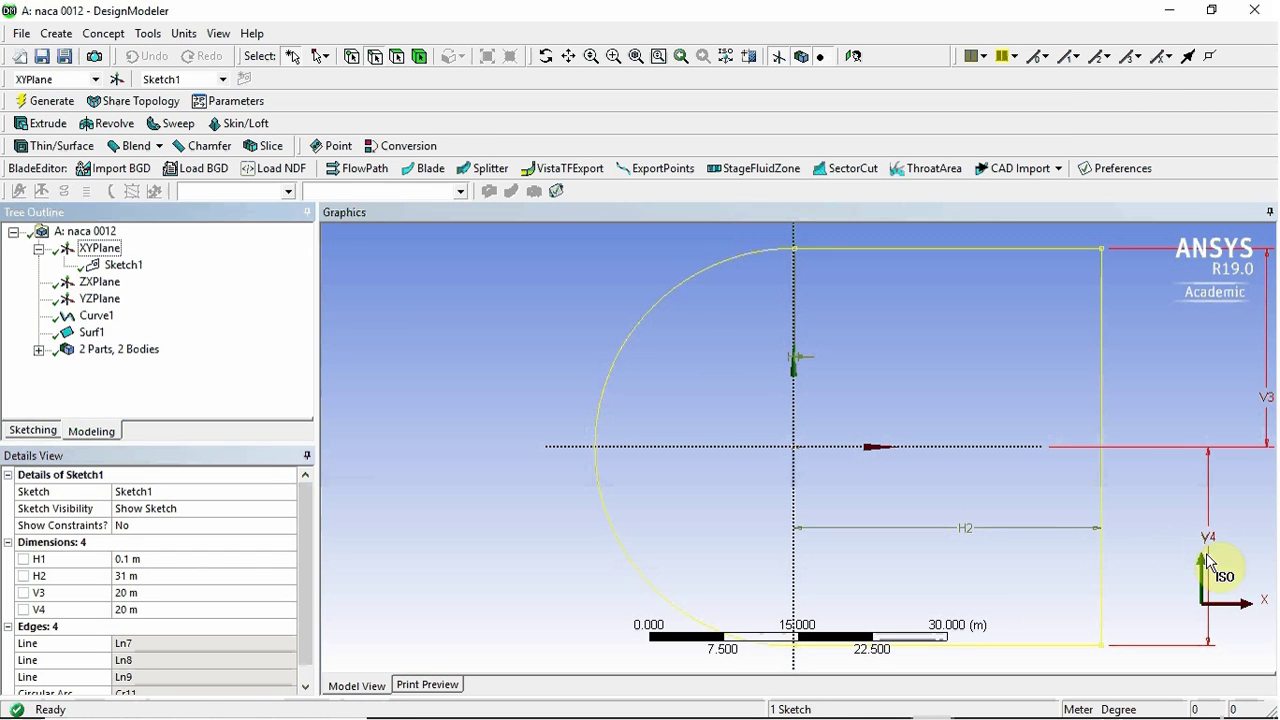
click(40, 430)
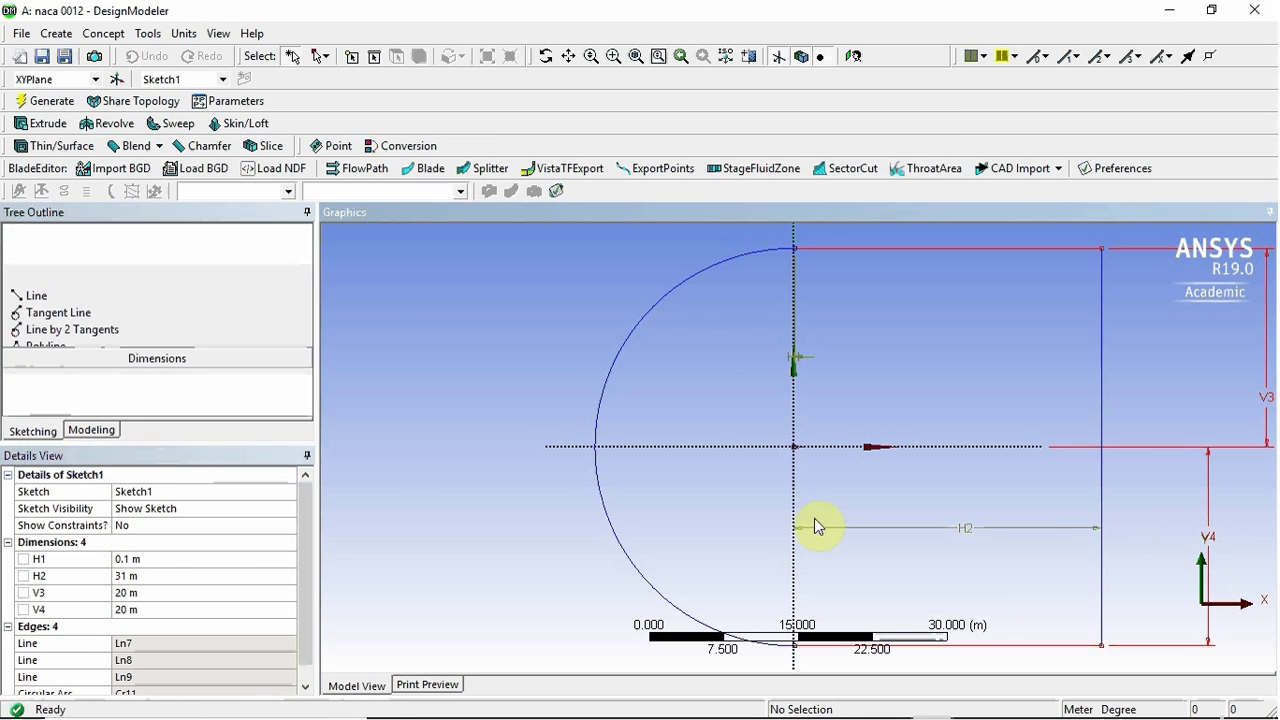
click(1208, 512)
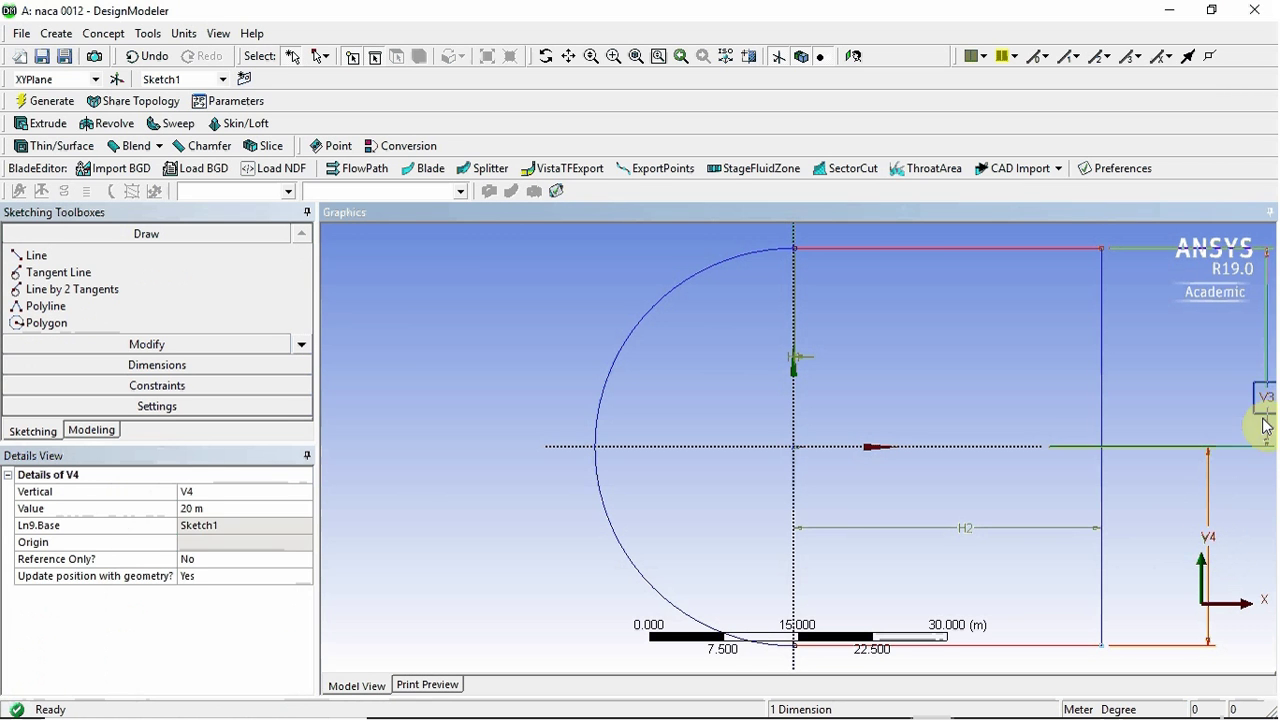
ctrl+click(1260, 422)
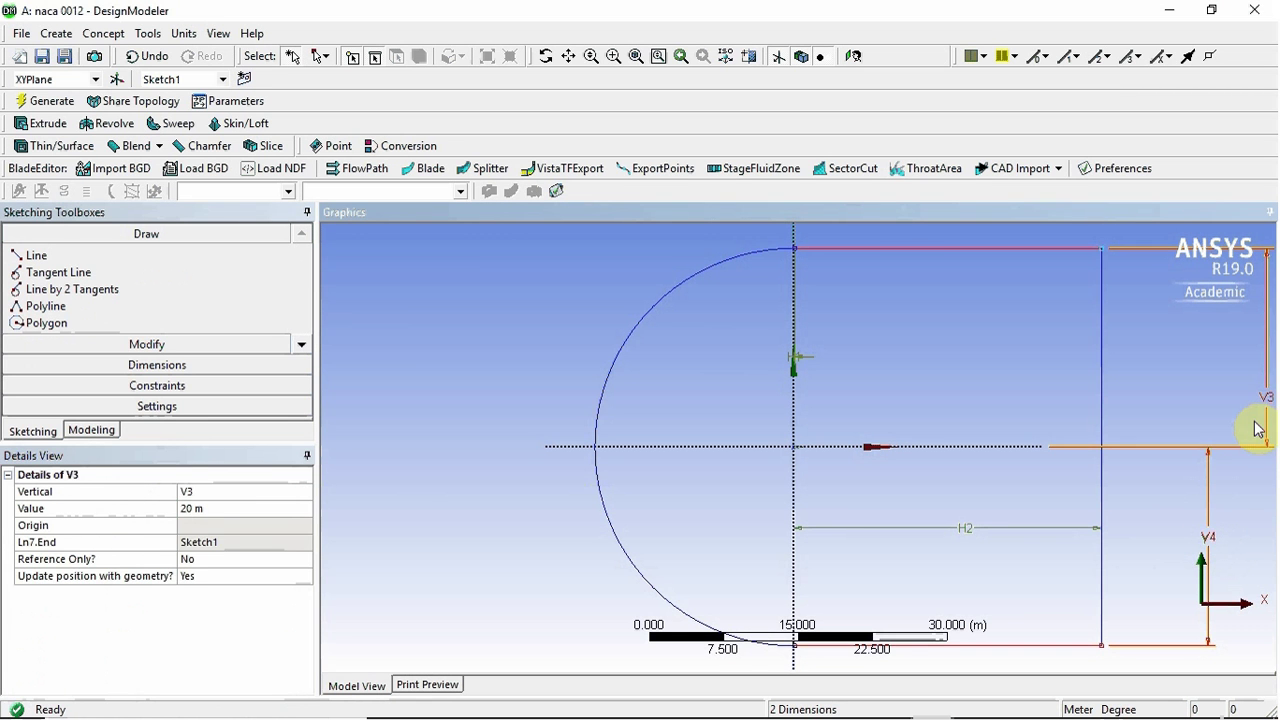
key(Delete)
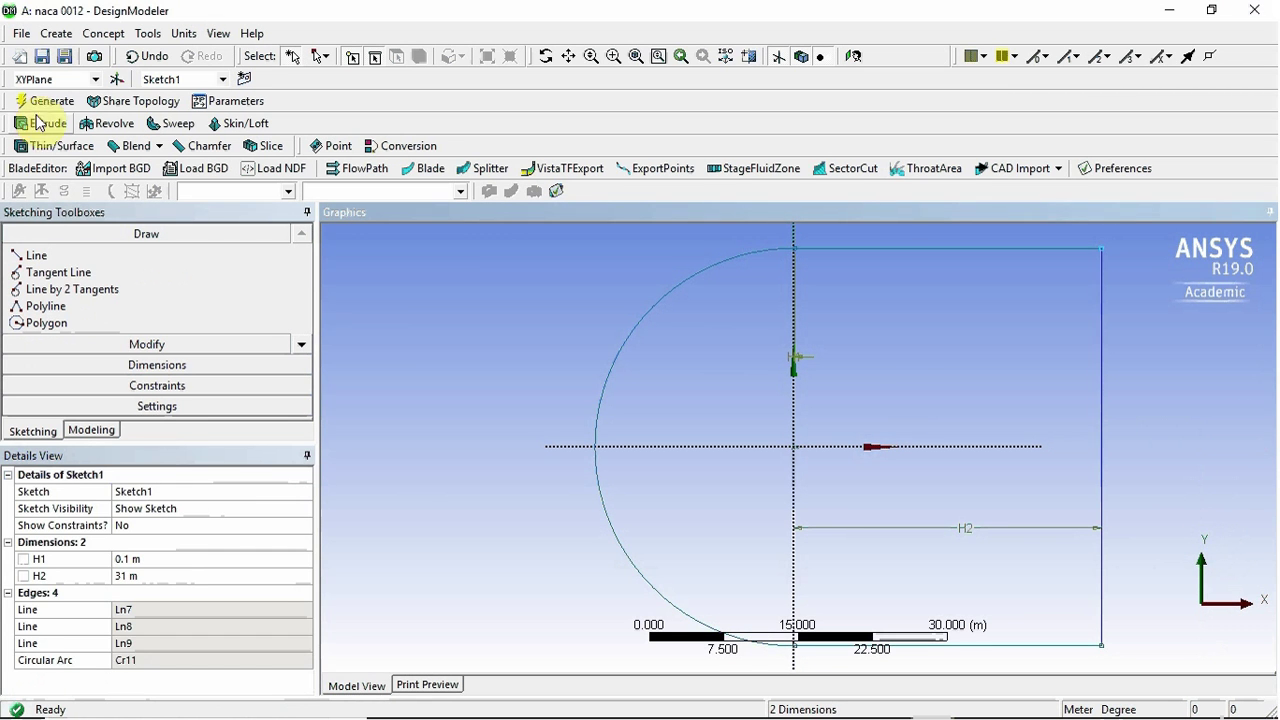
Add a General radius dimension R5 of 20 m to the arc.
click(150, 365)
click(78, 304)
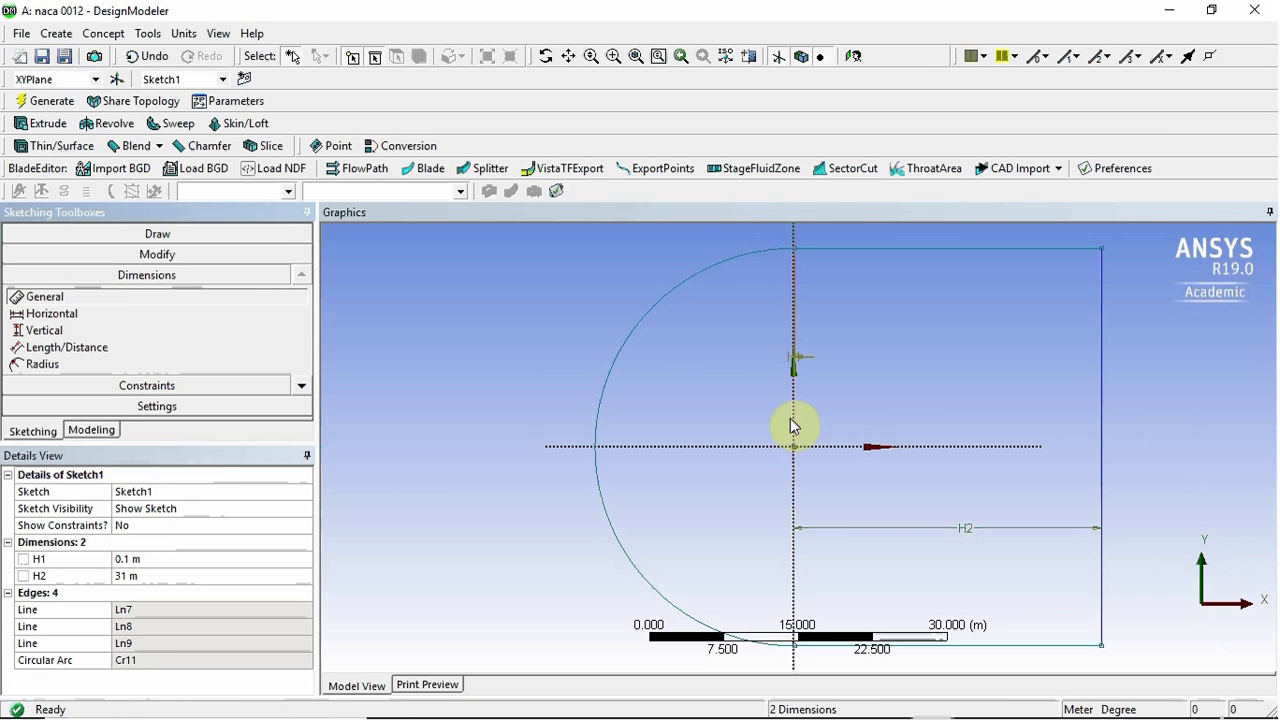
click(628, 344)
click(686, 374)
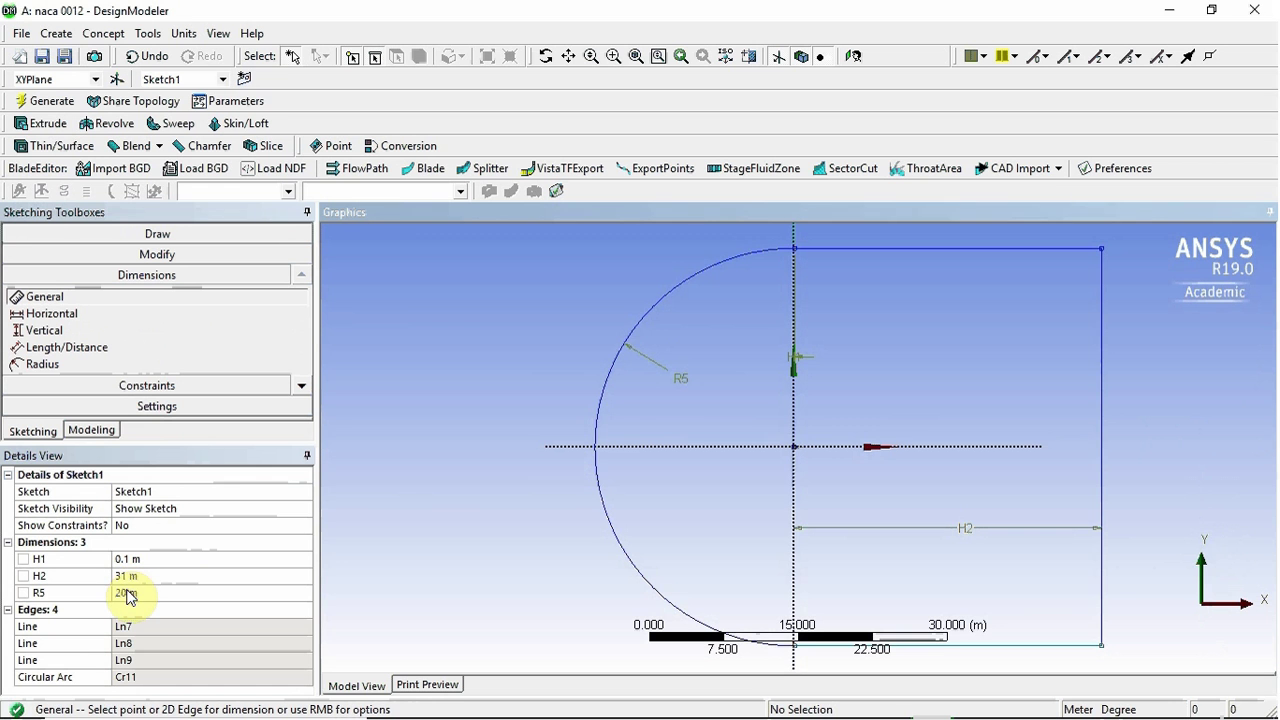
scroll(800, 386, up, 10)
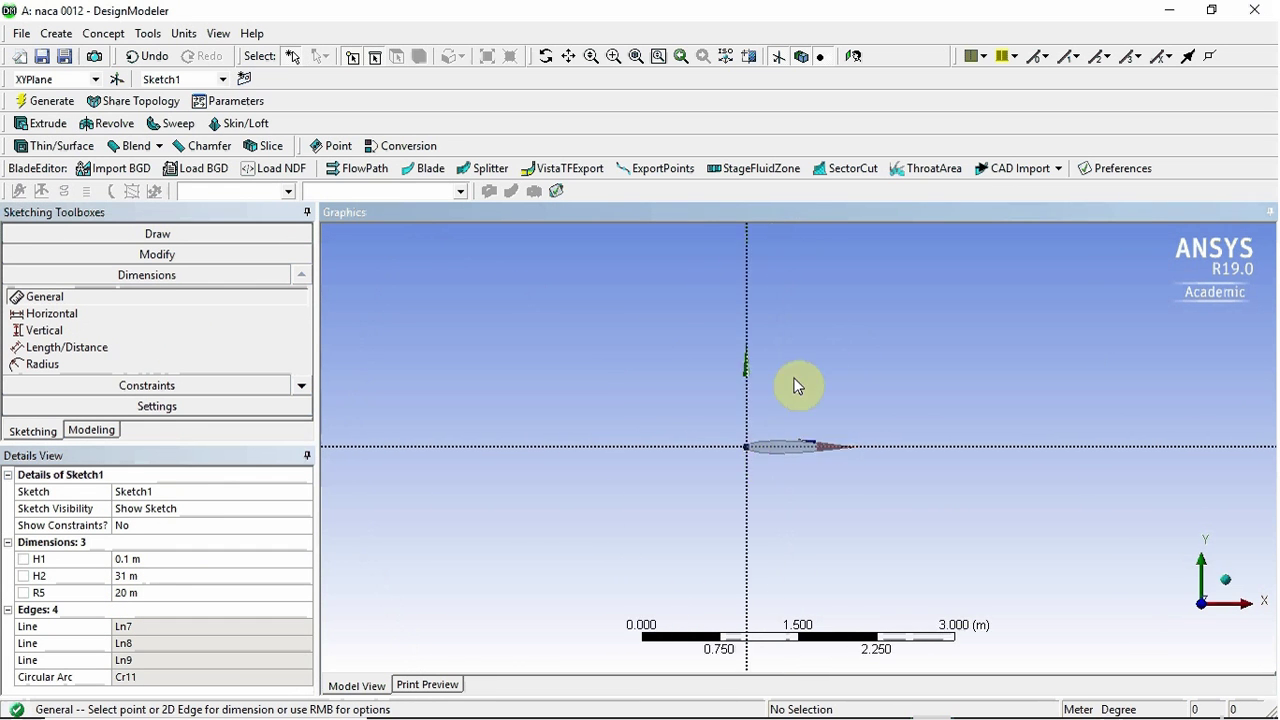
scroll(799, 323, down, 10)
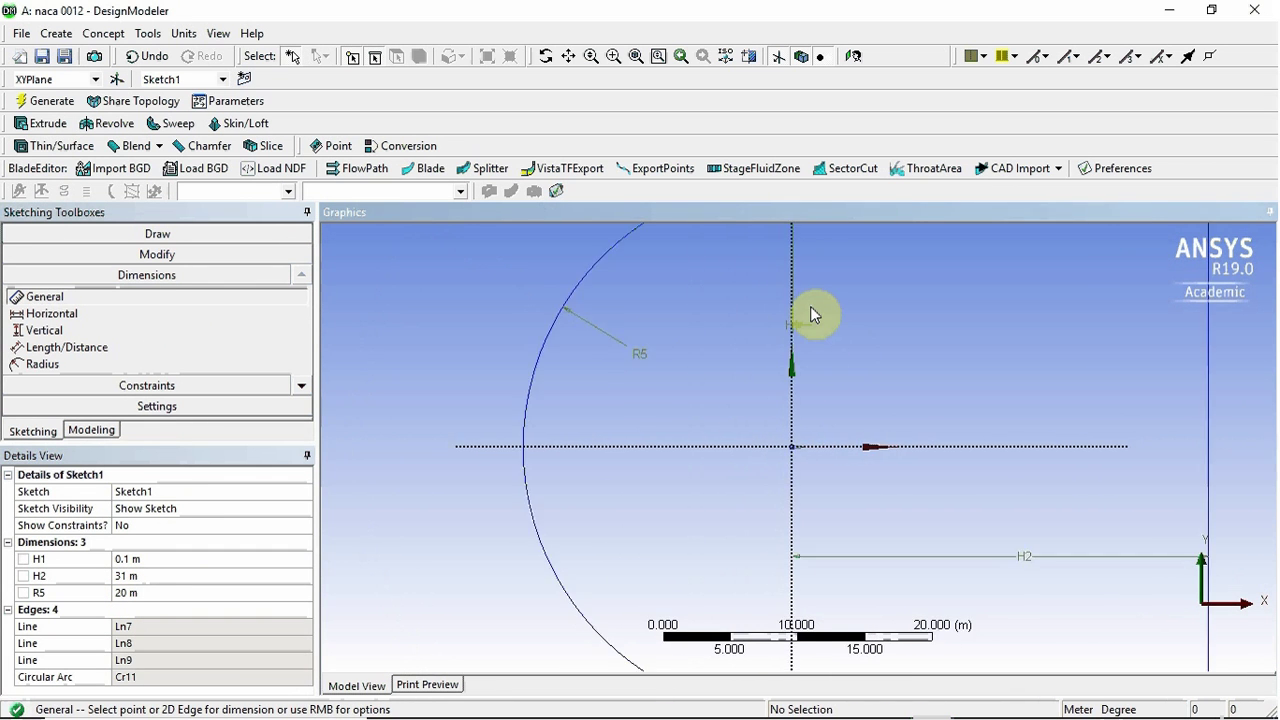
scroll(808, 410, up, 6)
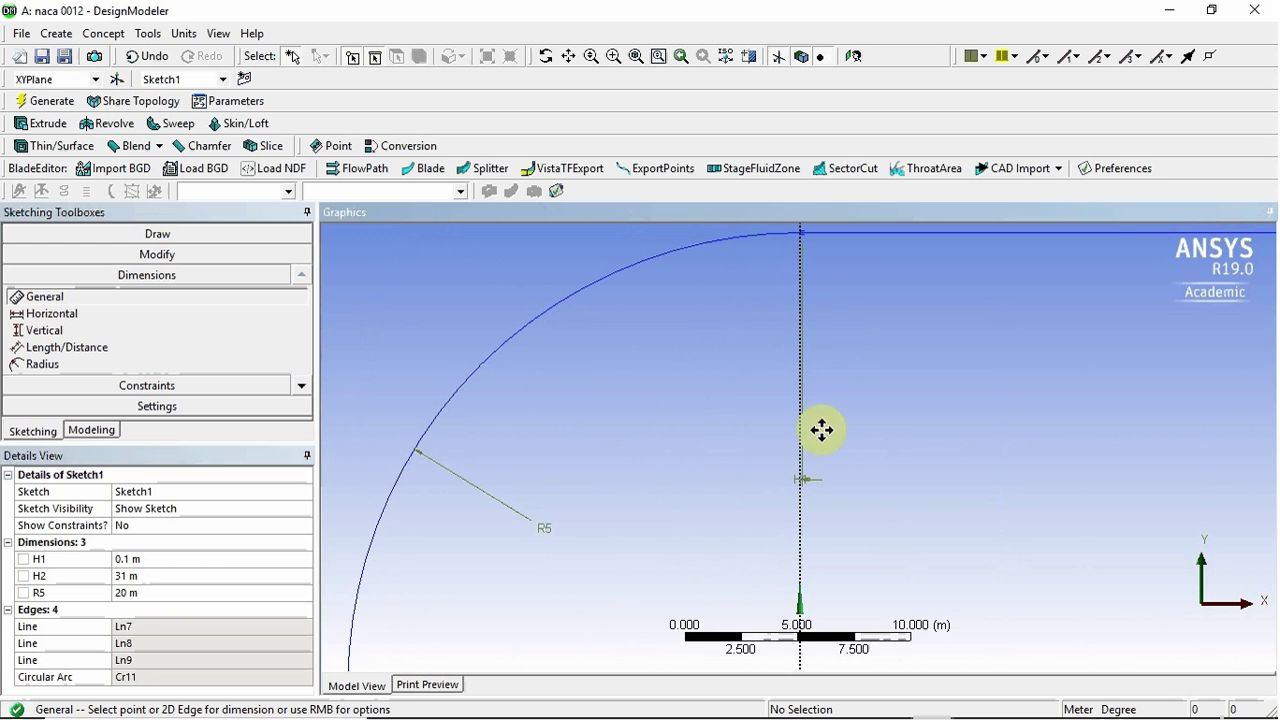
scroll(829, 414, up, 5)
scroll(800, 349, down, 1)
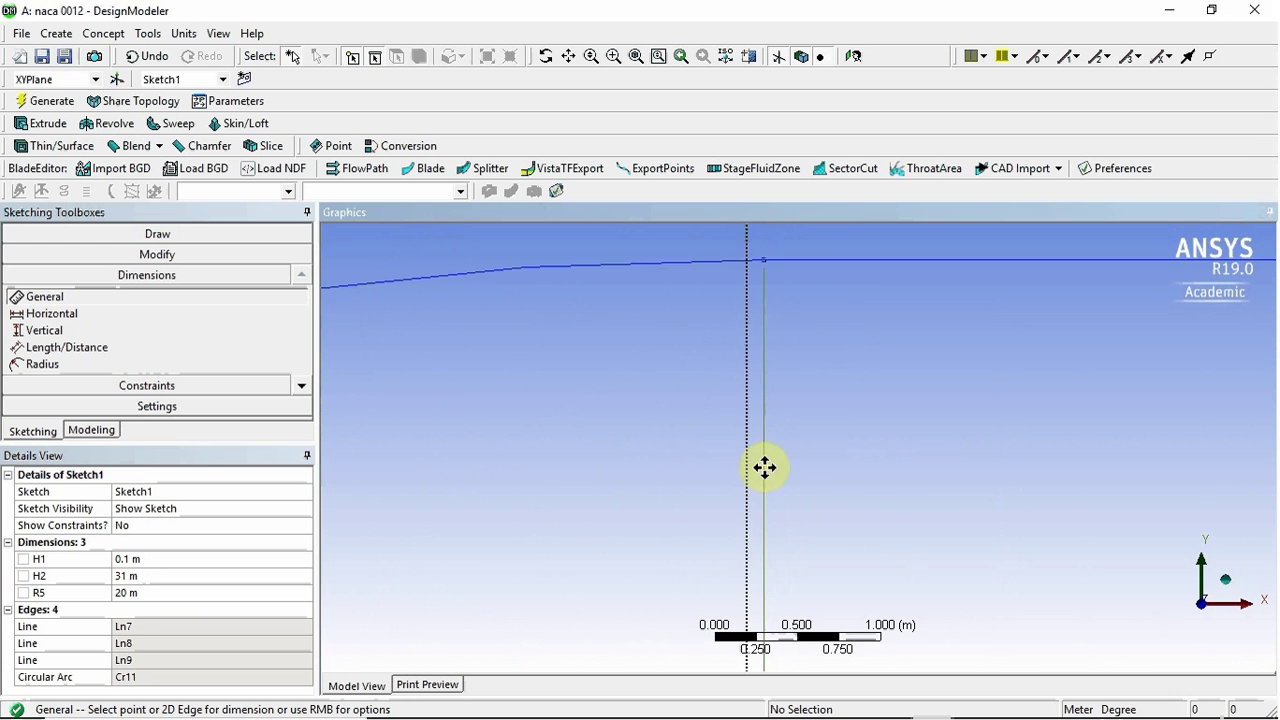
scroll(786, 371, down, 11)
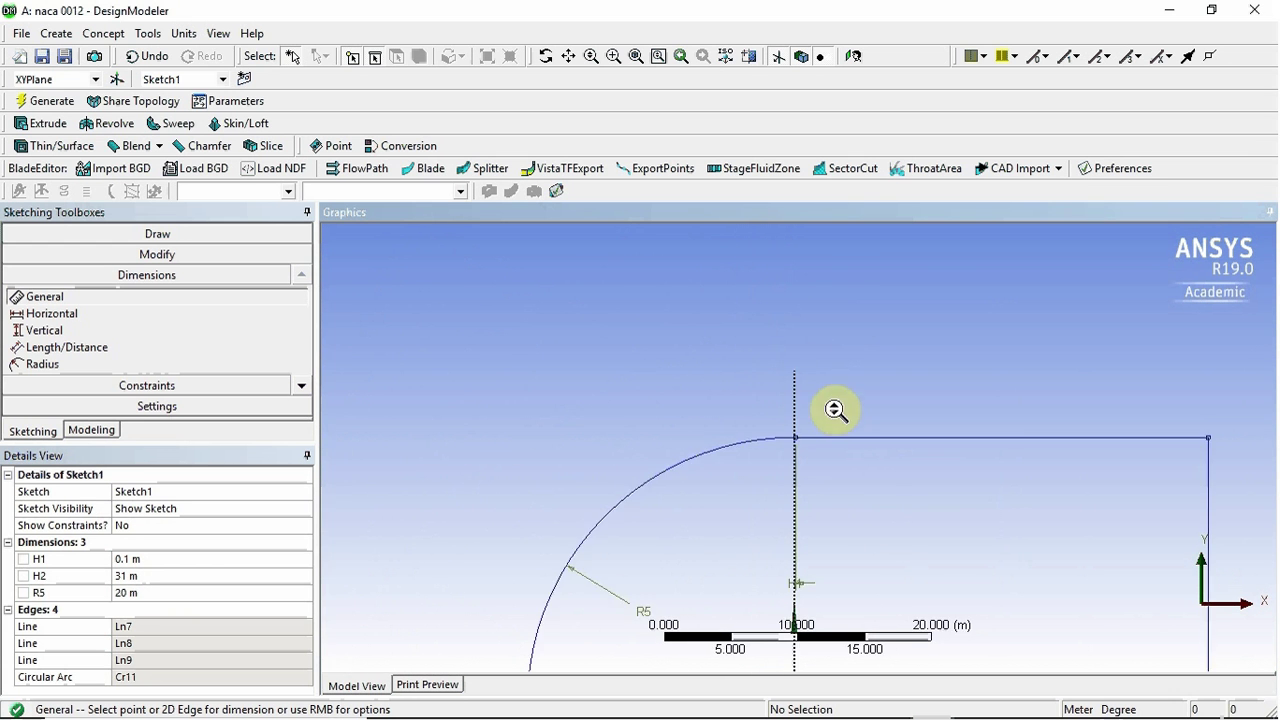
ctrl+middle_drag(855, 470, 829, 334)
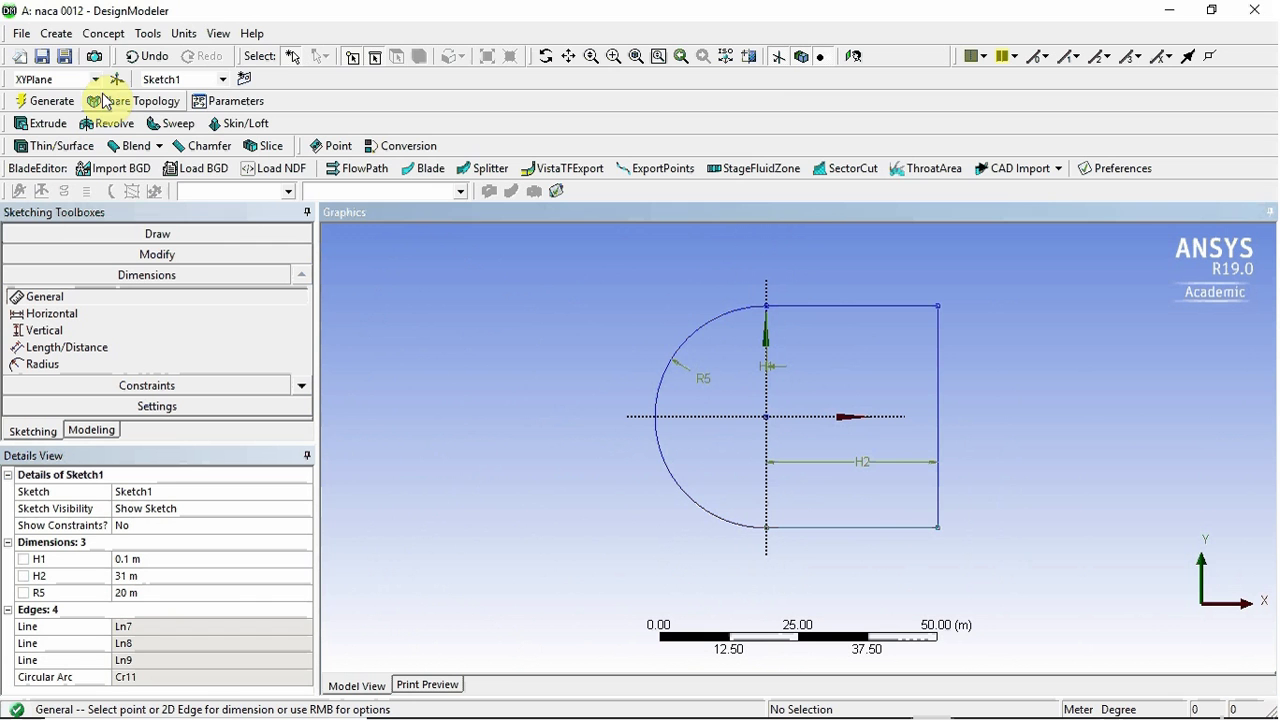
Start a Surface From Sketches with Sketch1's edges applied as the base object.
click(100, 34)
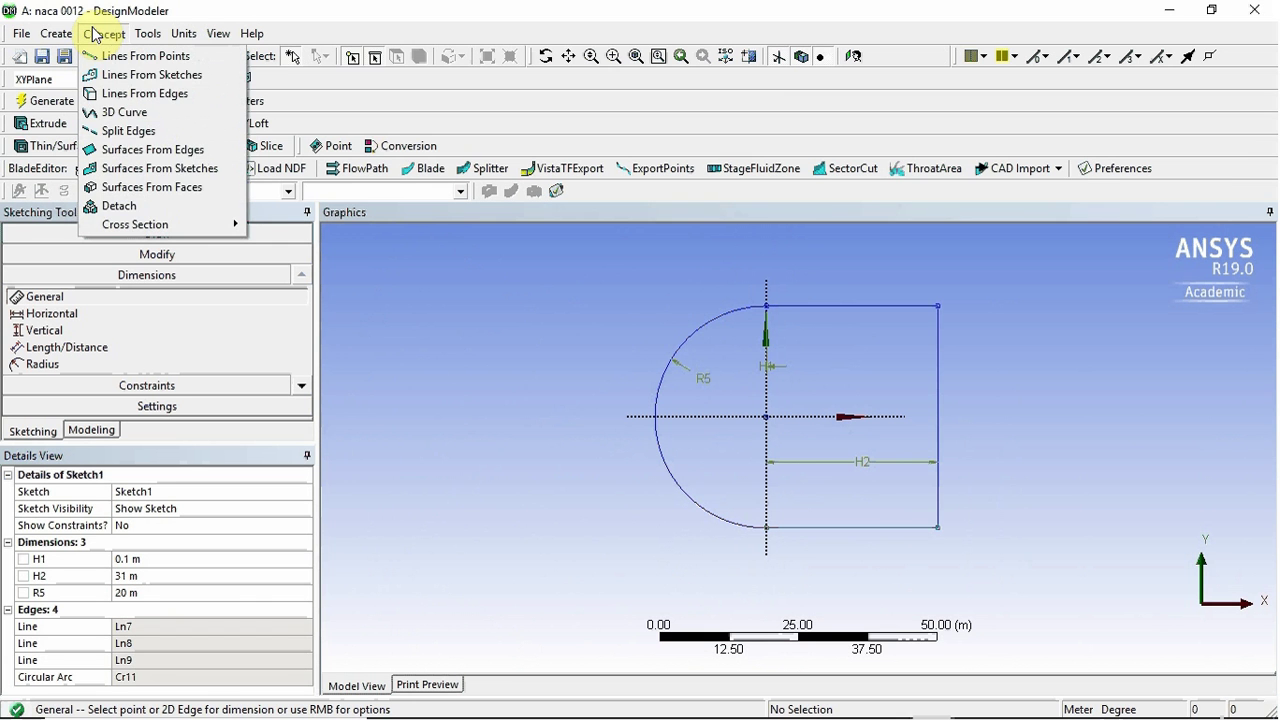
click(165, 168)
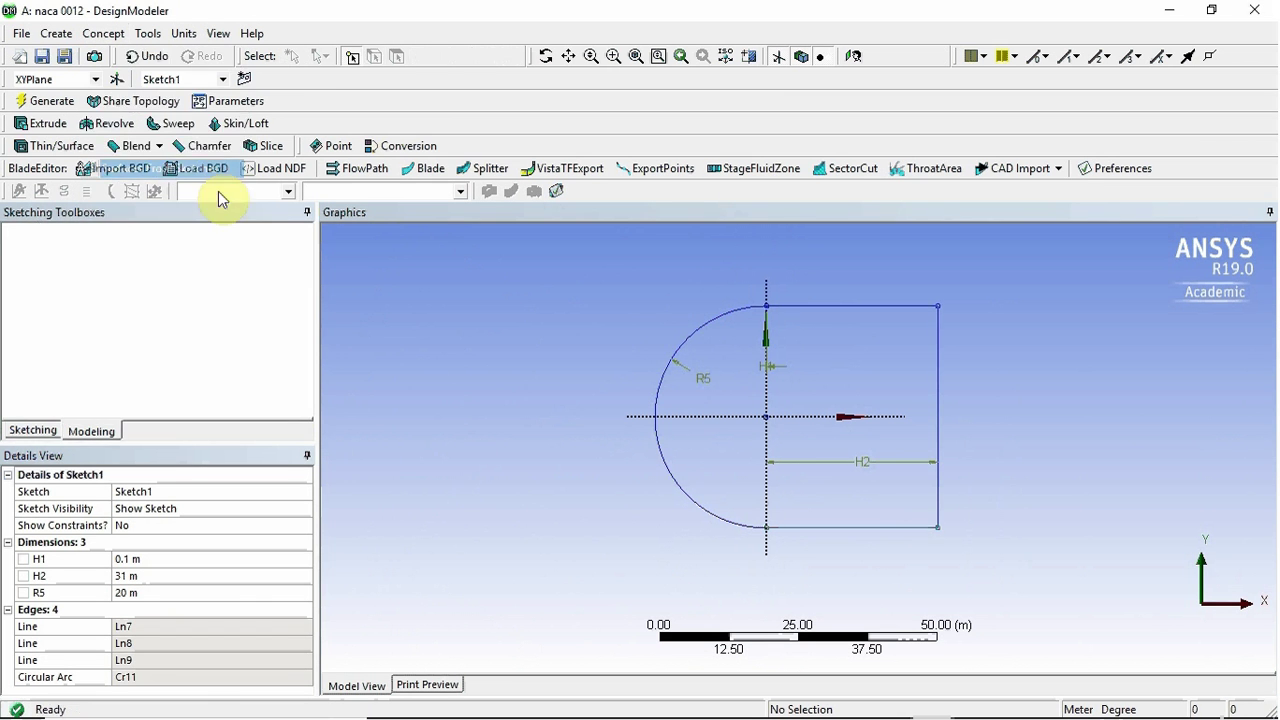
click(697, 337)
ctrl+click(817, 307)
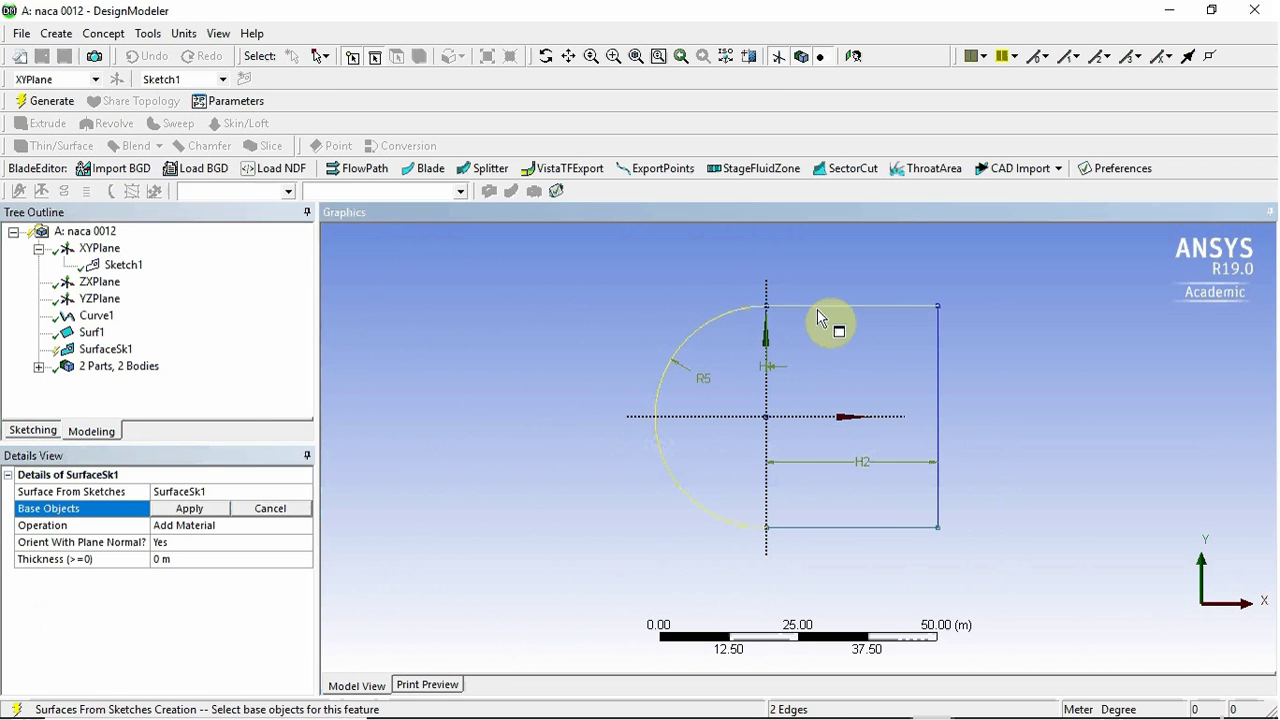
ctrl+click(937, 349)
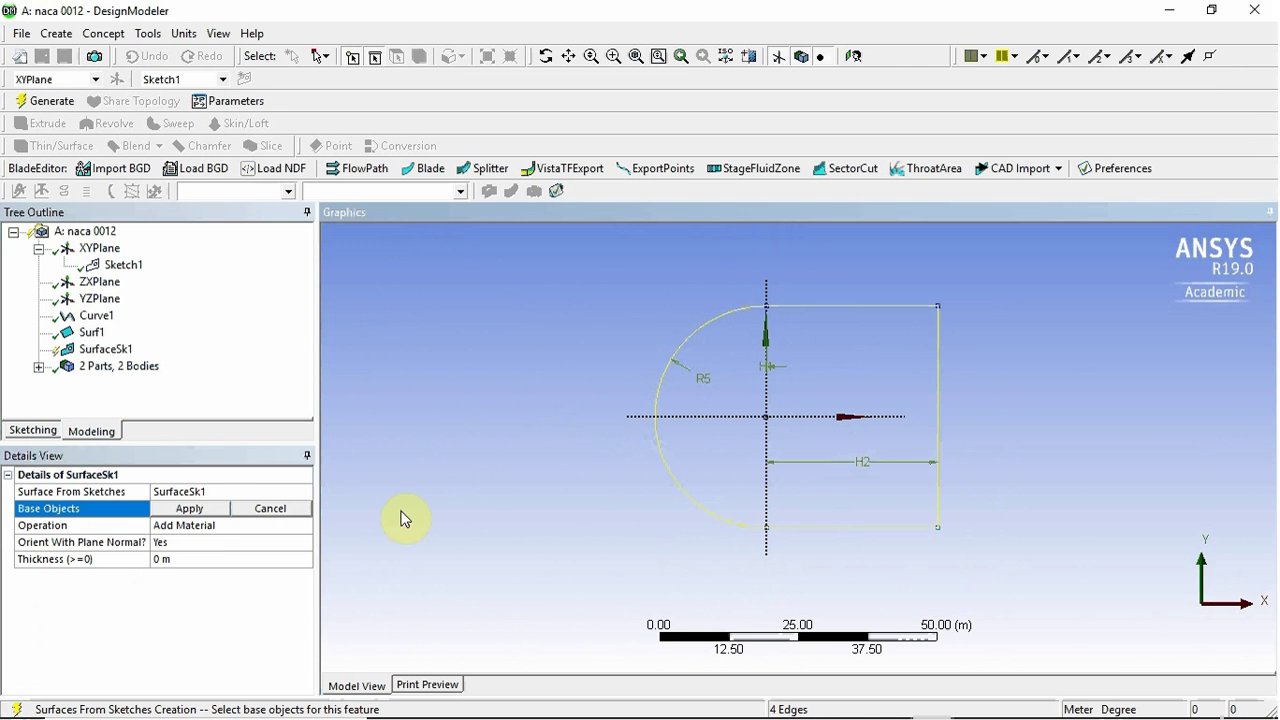
click(200, 512)
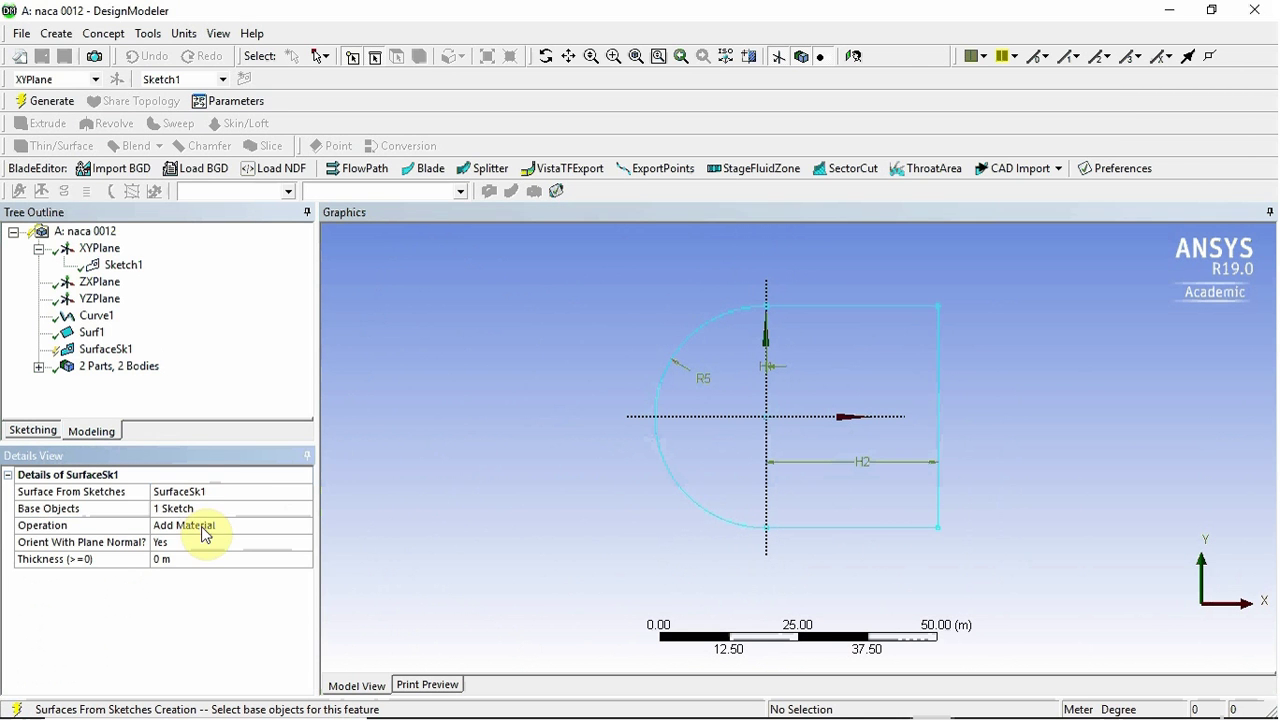
Set the surface operation to Add Frozen and generate SurfaceSk1.
click(202, 527)
click(304, 526)
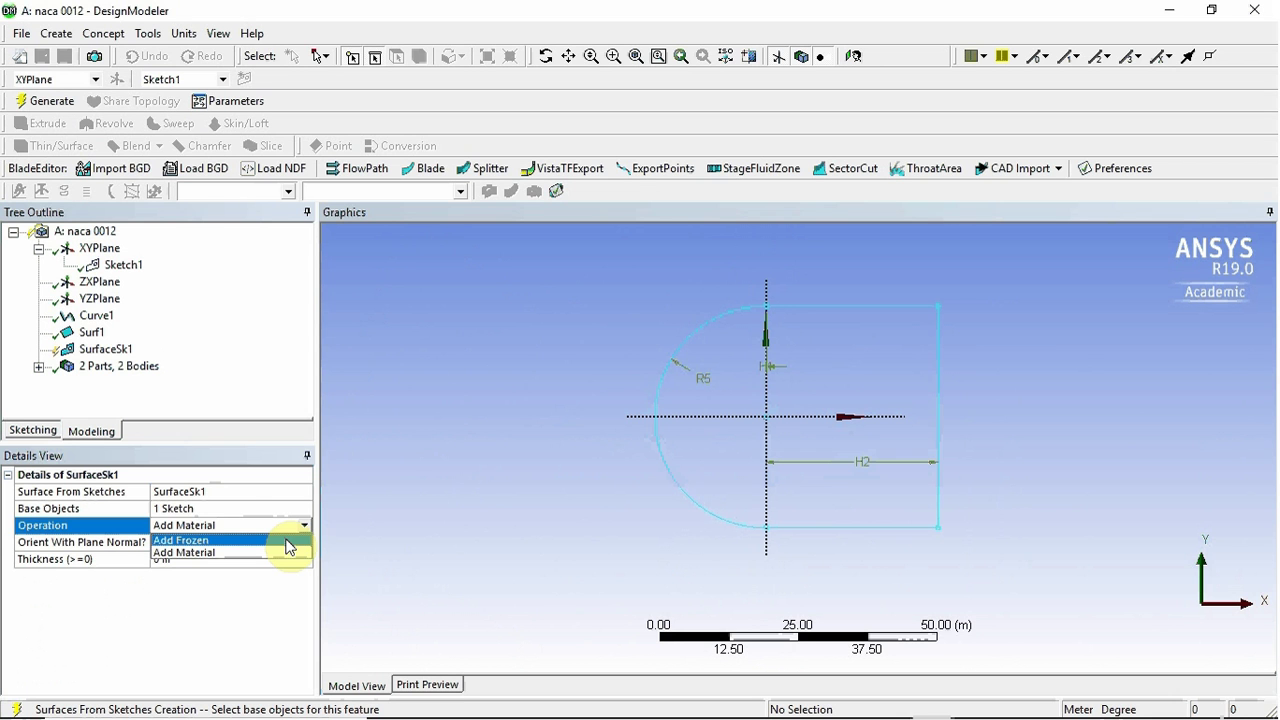
click(288, 541)
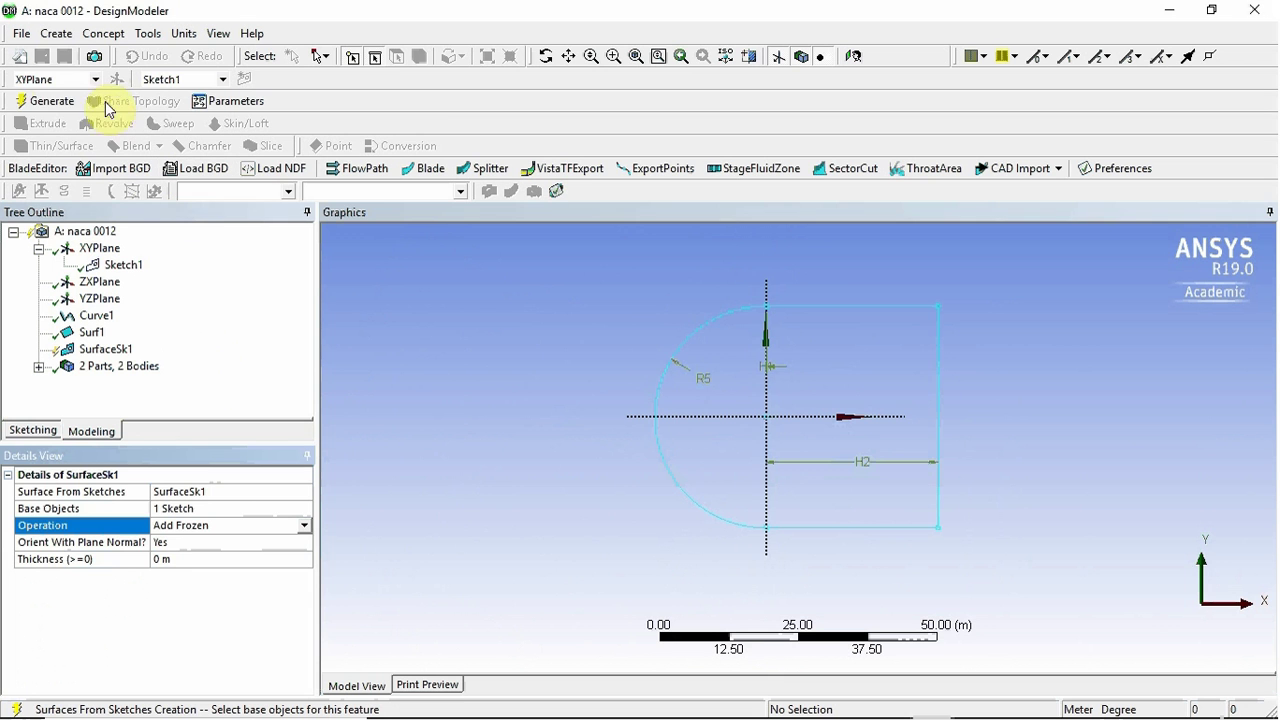
click(30, 105)
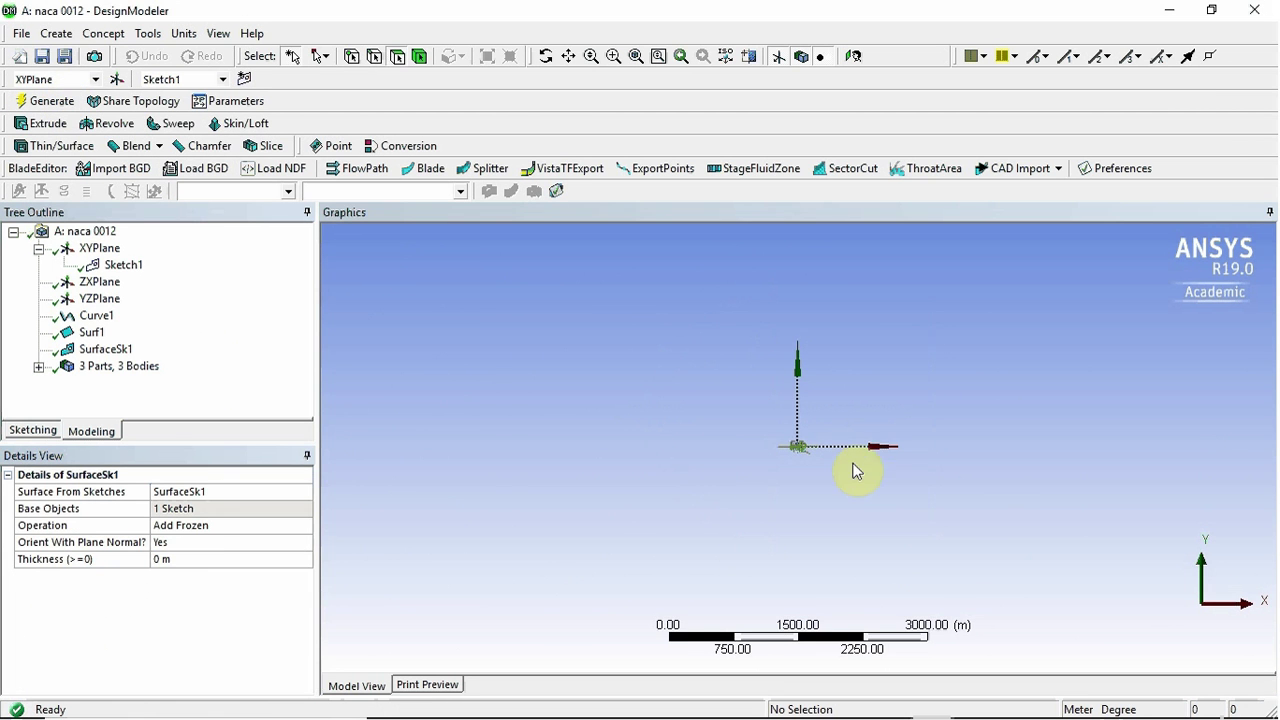
scroll(800, 440, up, 15)
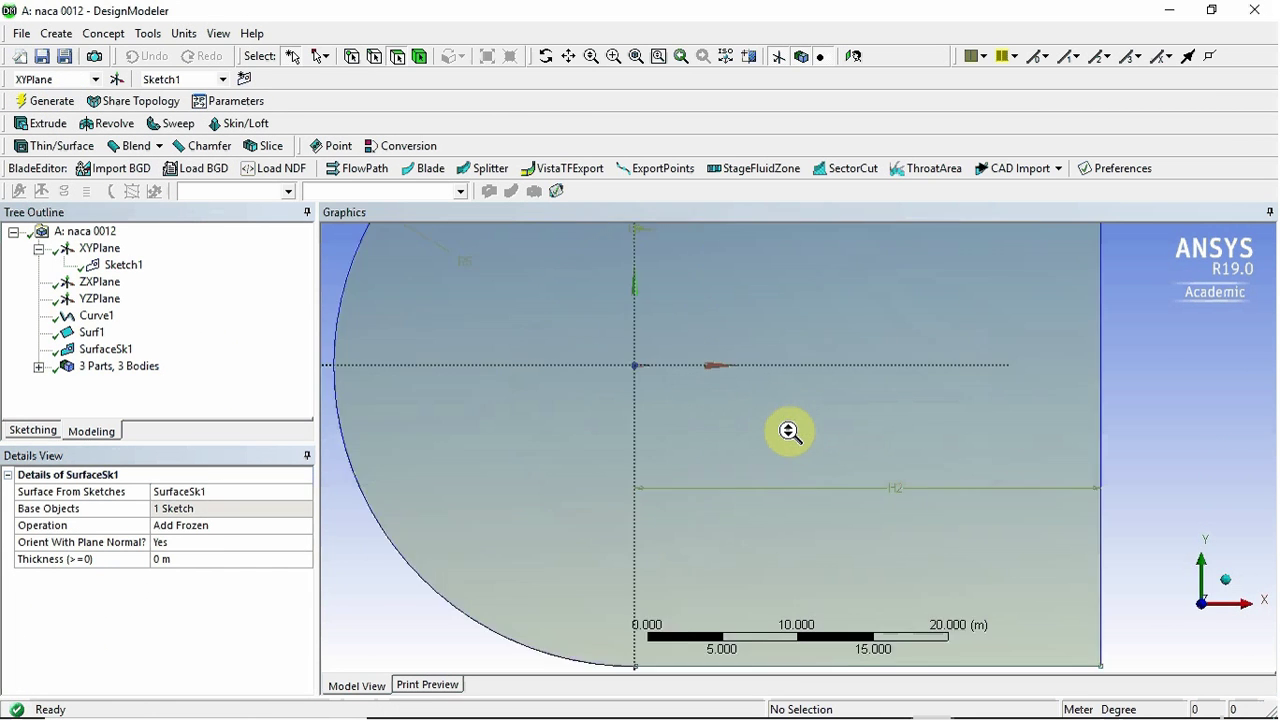
click(549, 356)
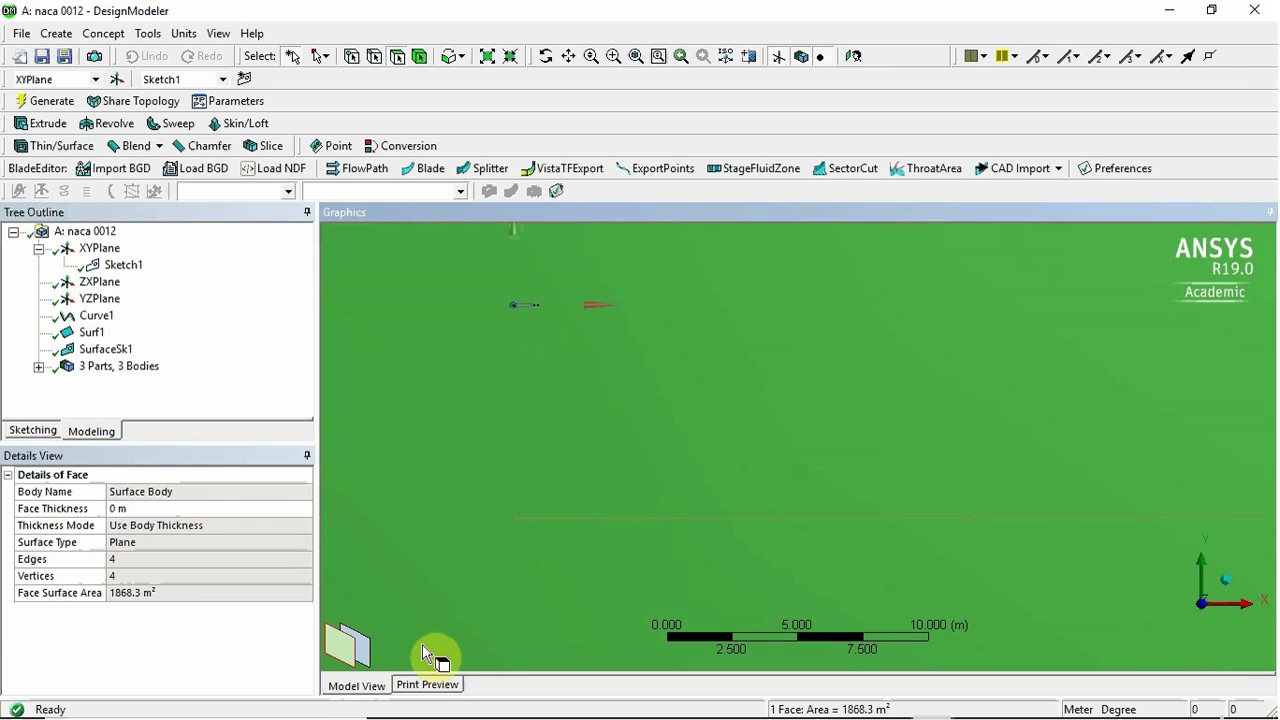
click(365, 642)
scroll(538, 316, up, 2)
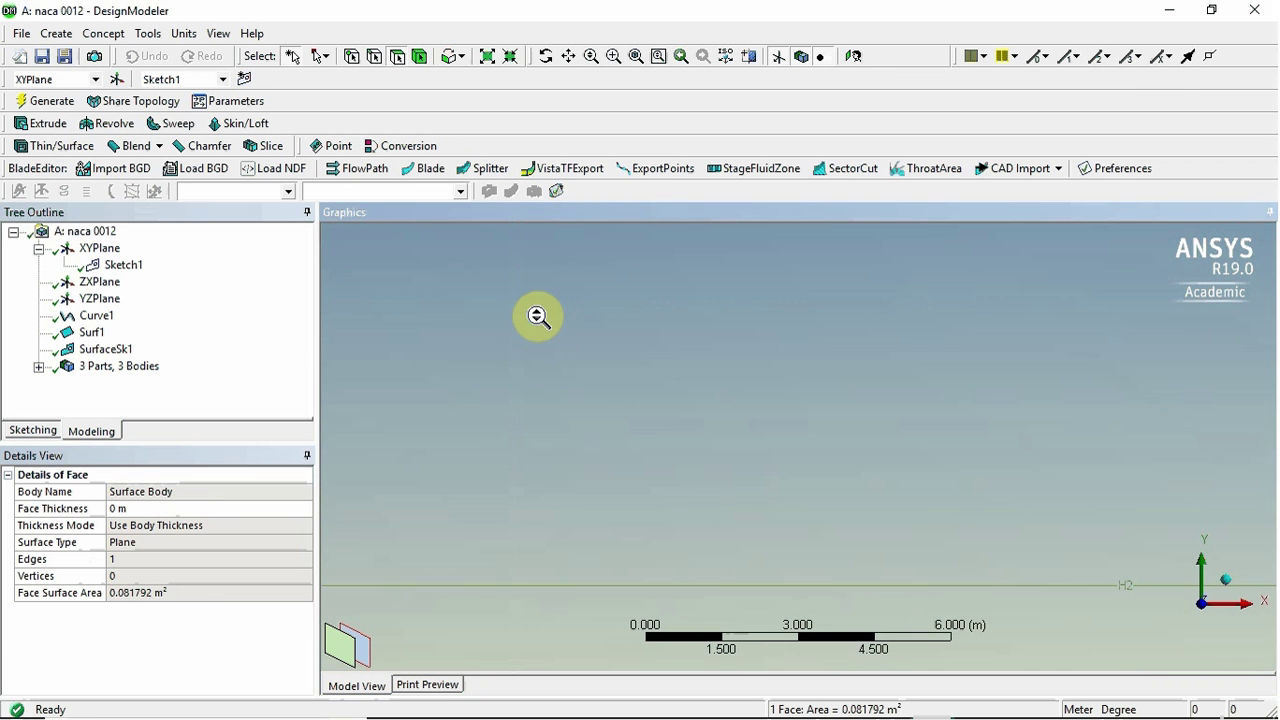
ctrl+middle_drag(538, 316, 743, 454)
scroll(623, 429, up, 2)
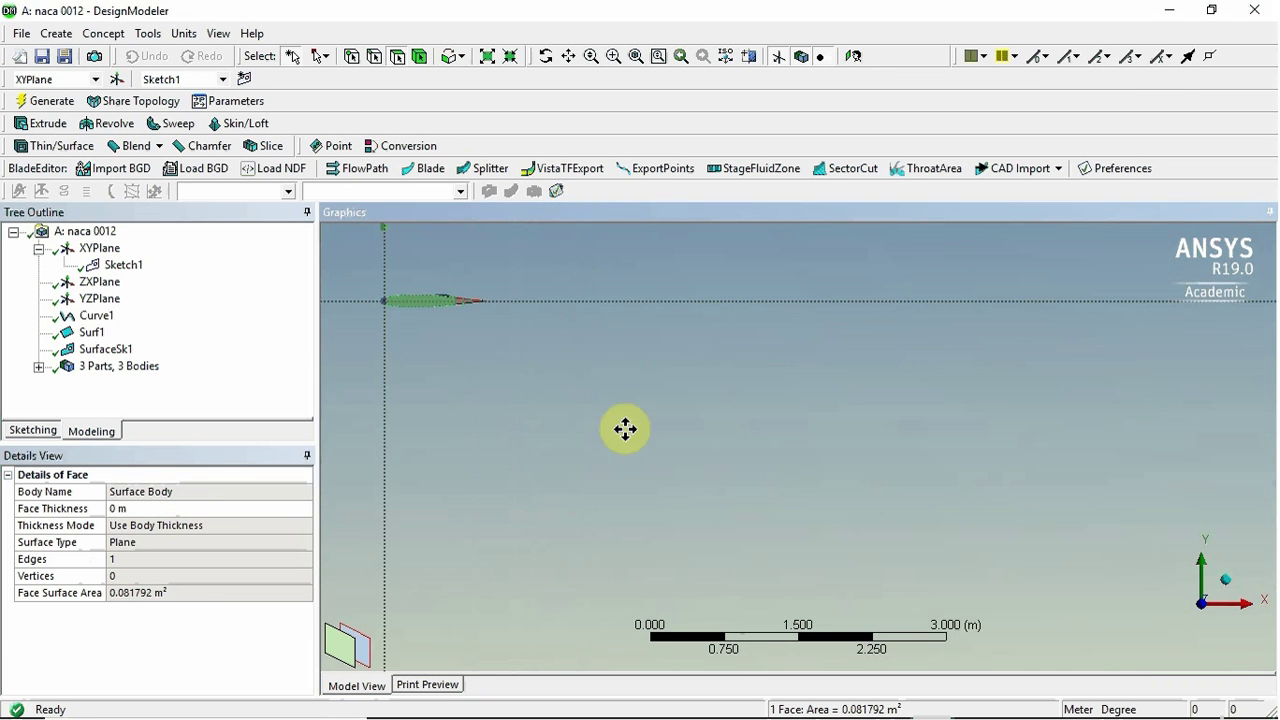
ctrl+middle_drag(623, 429, 697, 428)
scroll(700, 430, down, 6)
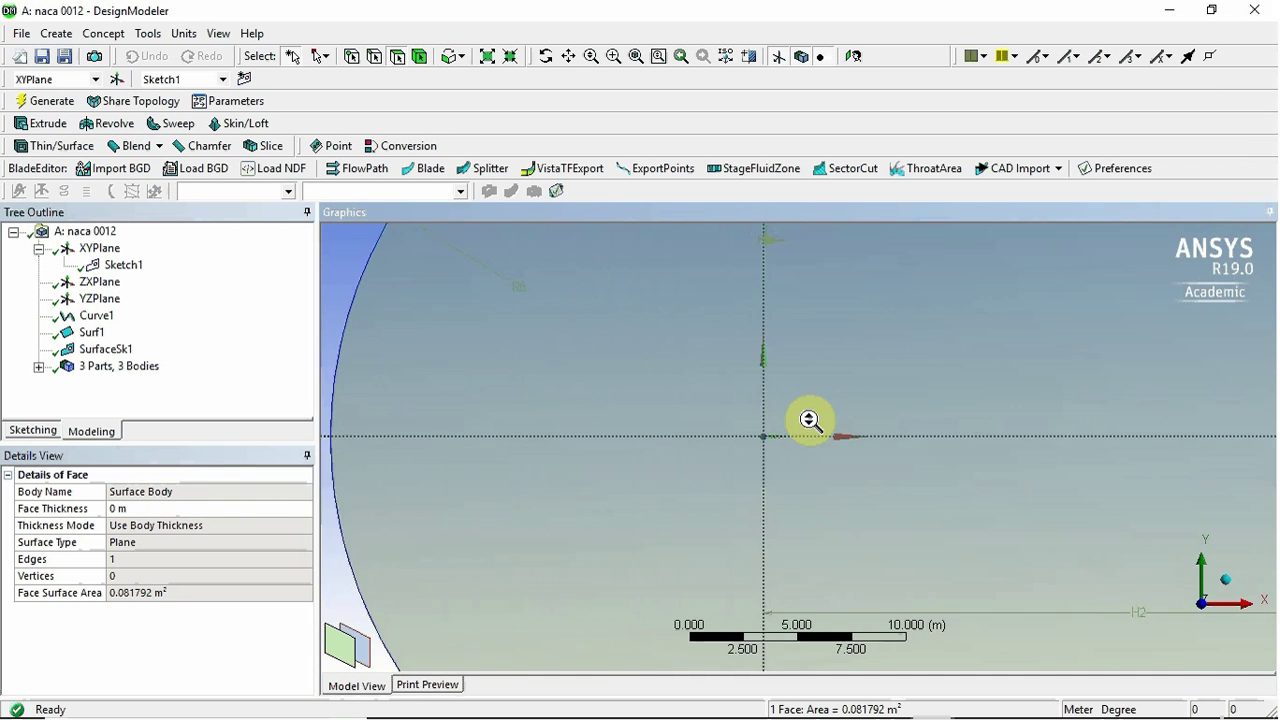
scroll(785, 406, down, 2)
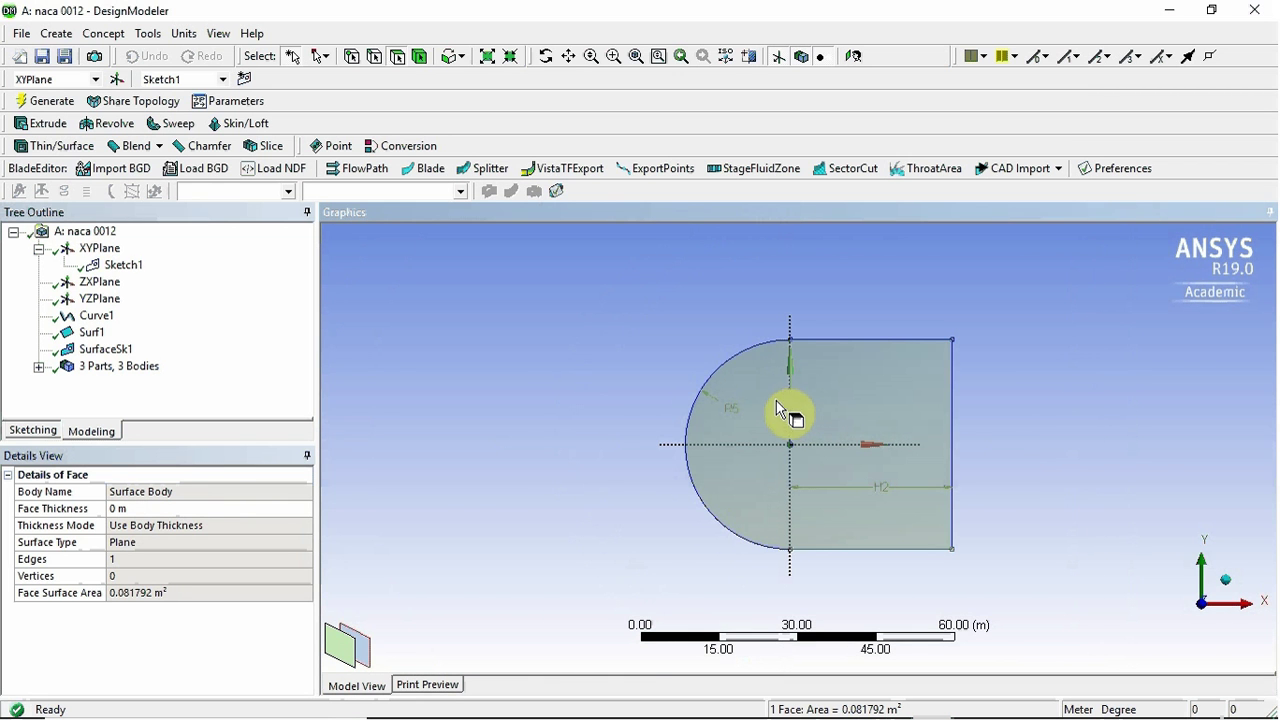
click(653, 343)
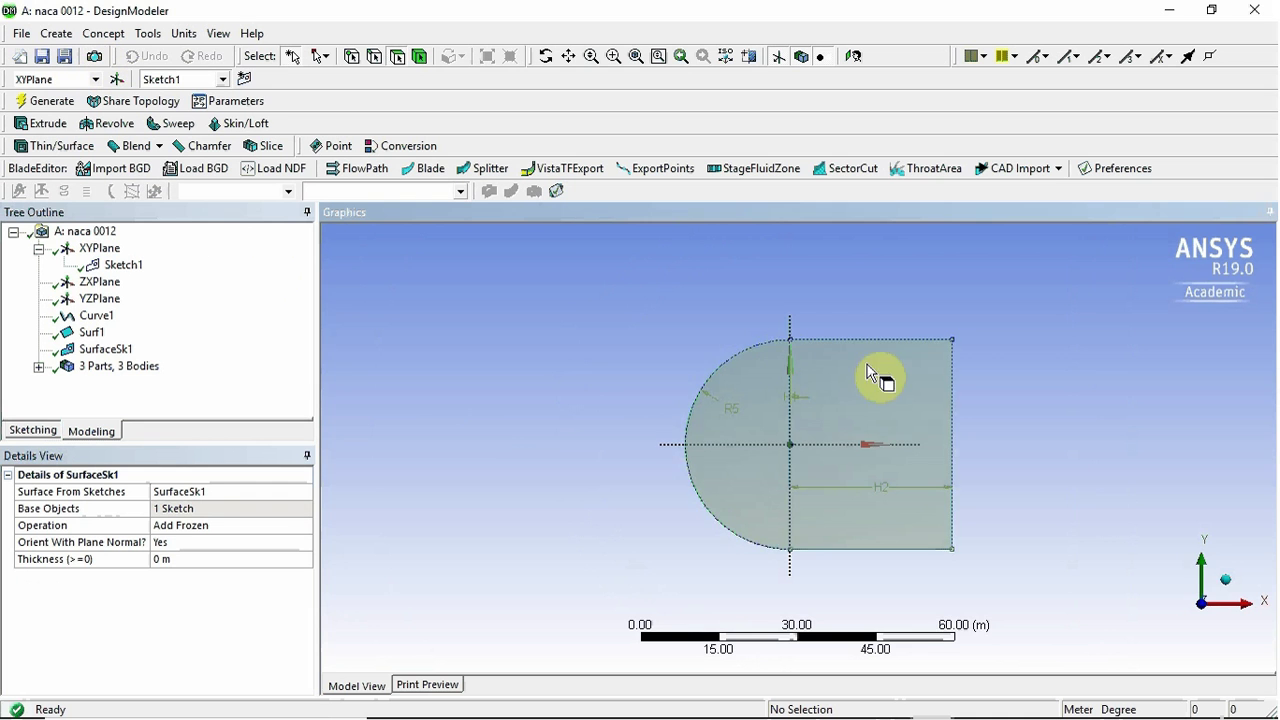
scroll(778, 451, up, 8)
scroll(750, 434, down, 3)
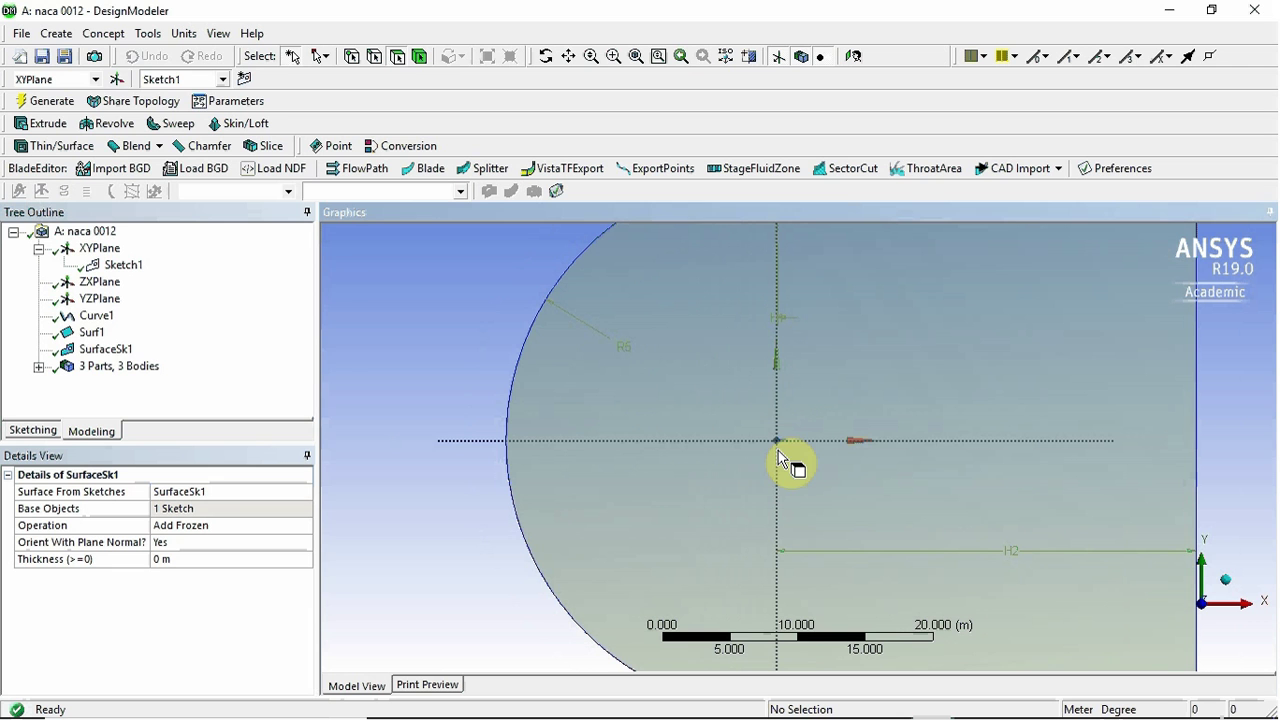
Add a Subtract Boolean with the C-shaped domain surface as the target body.
click(58, 33)
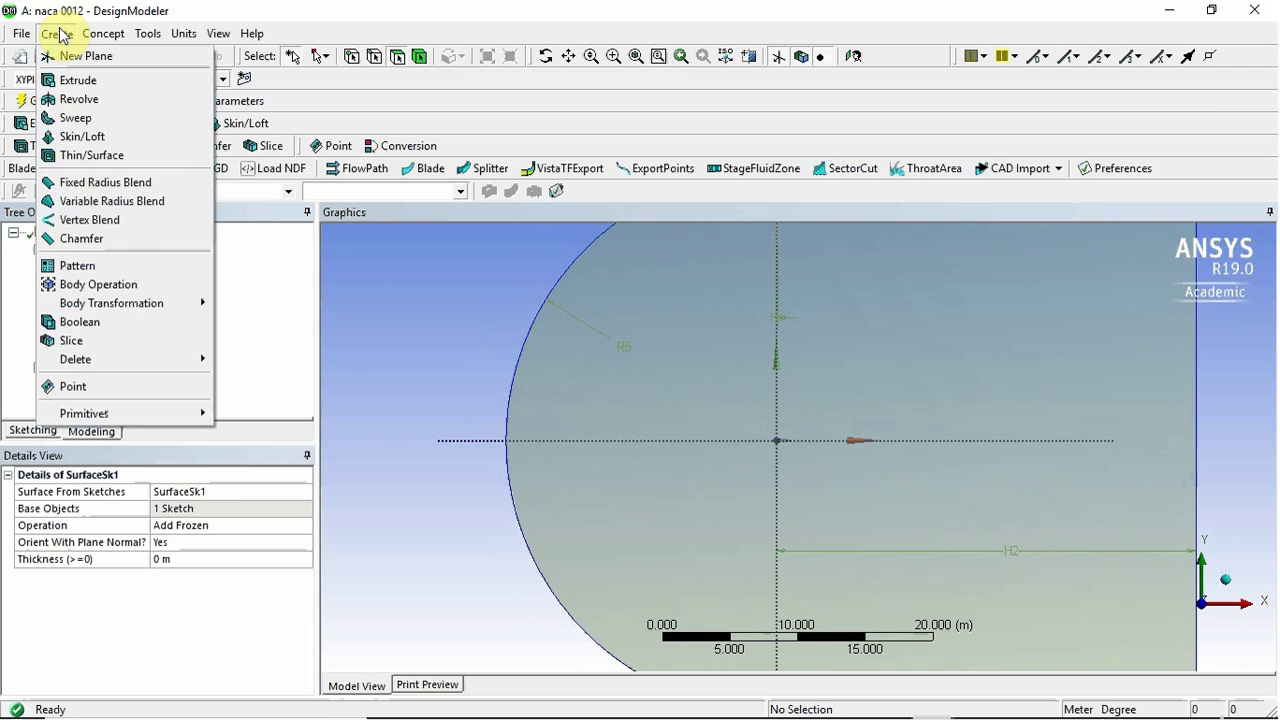
click(80, 321)
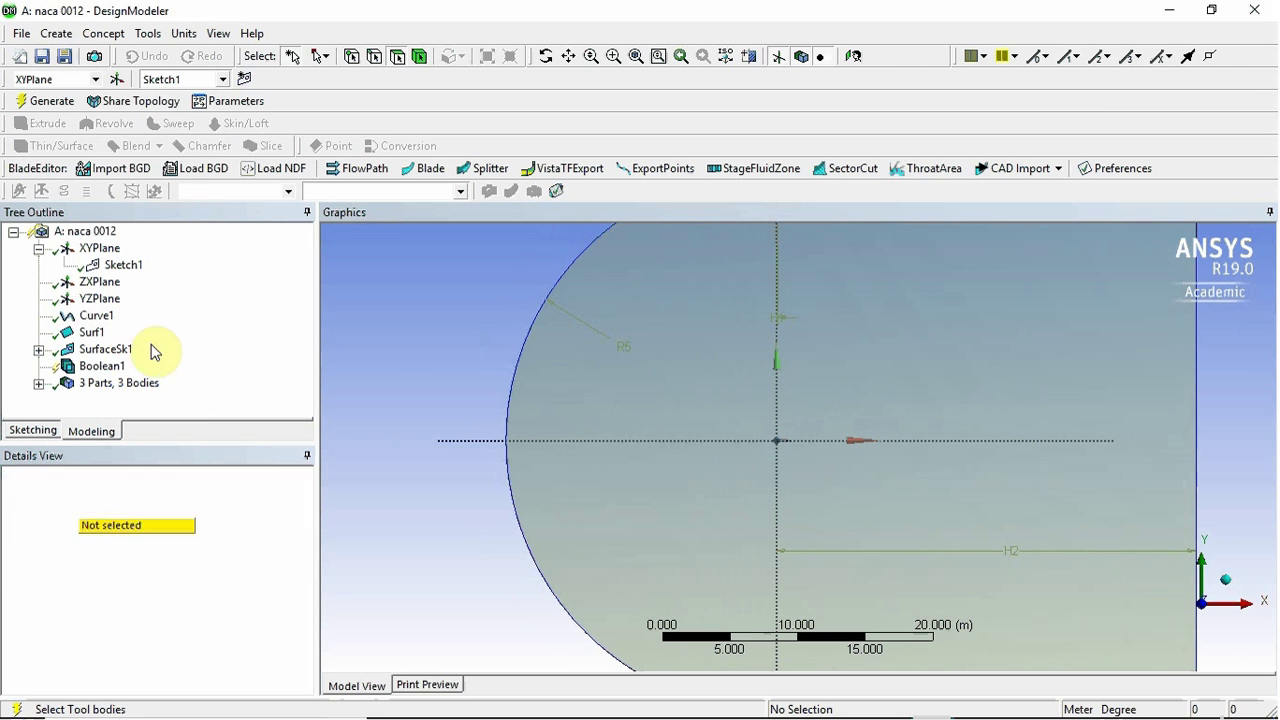
click(257, 525)
click(304, 508)
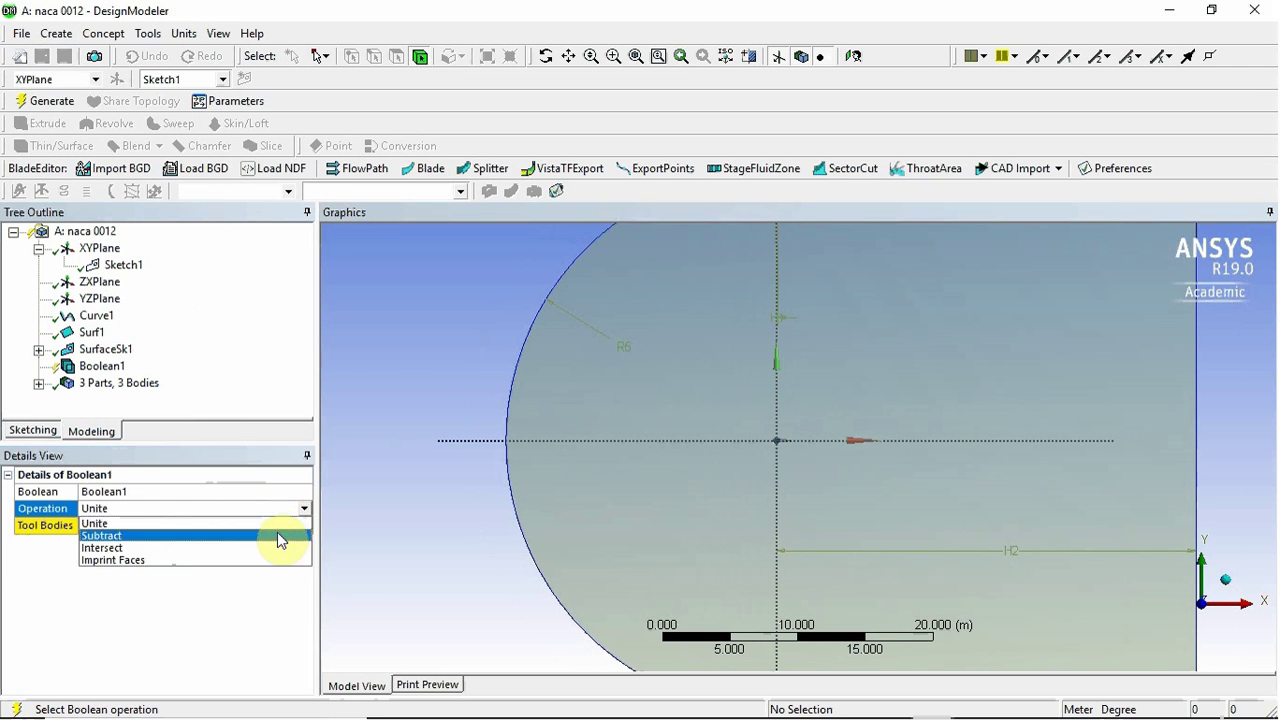
click(277, 533)
click(166, 525)
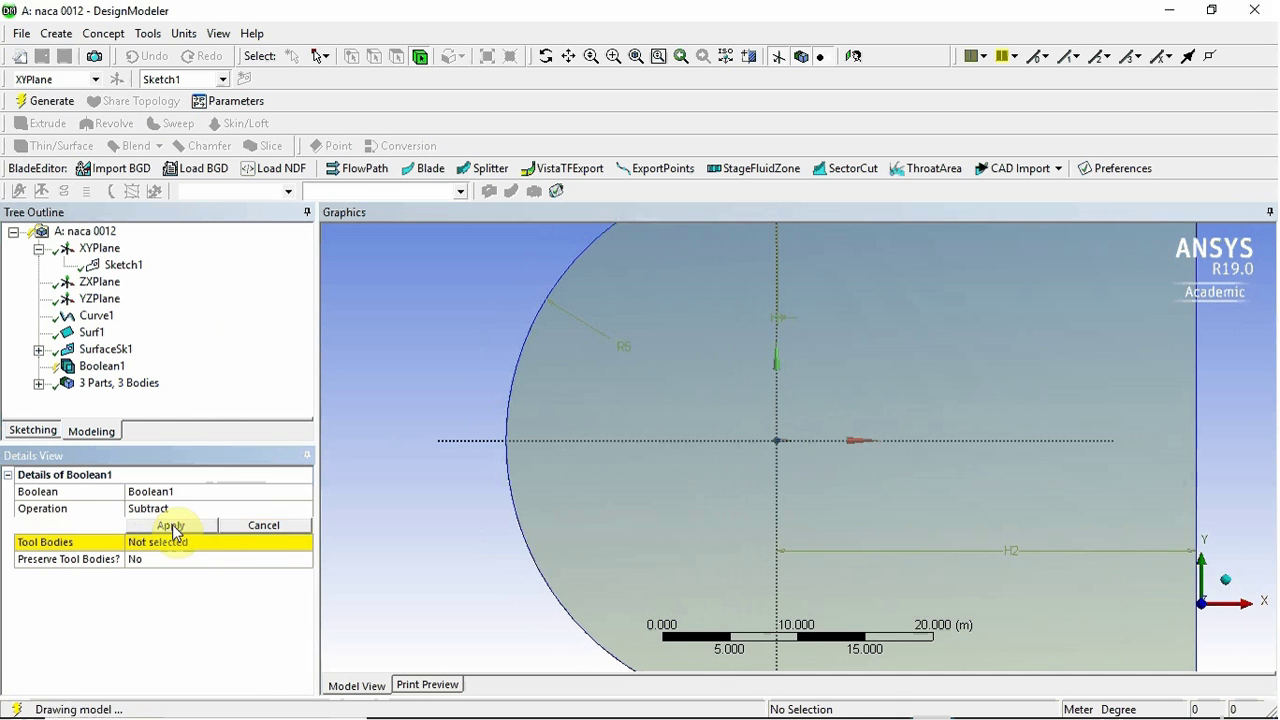
click(604, 512)
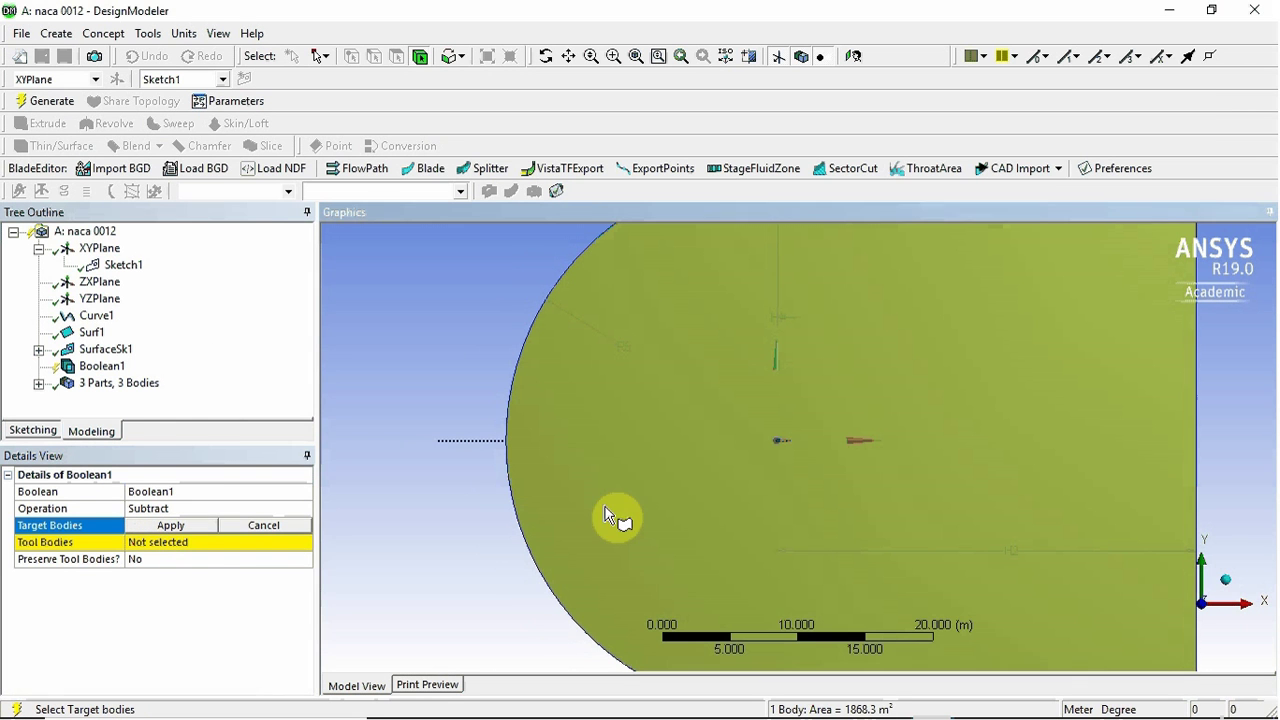
click(190, 530)
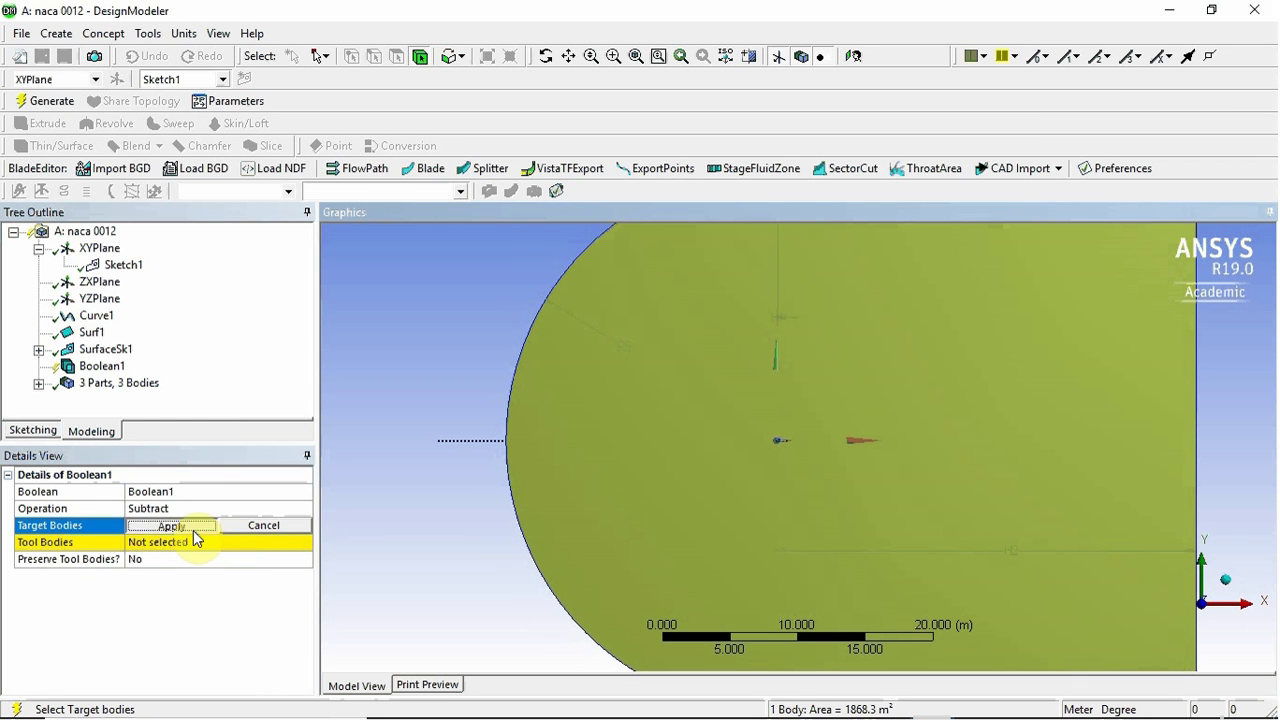
Set the airfoil as the tool body and generate the subtraction.
click(170, 545)
scroll(790, 455, up, 5)
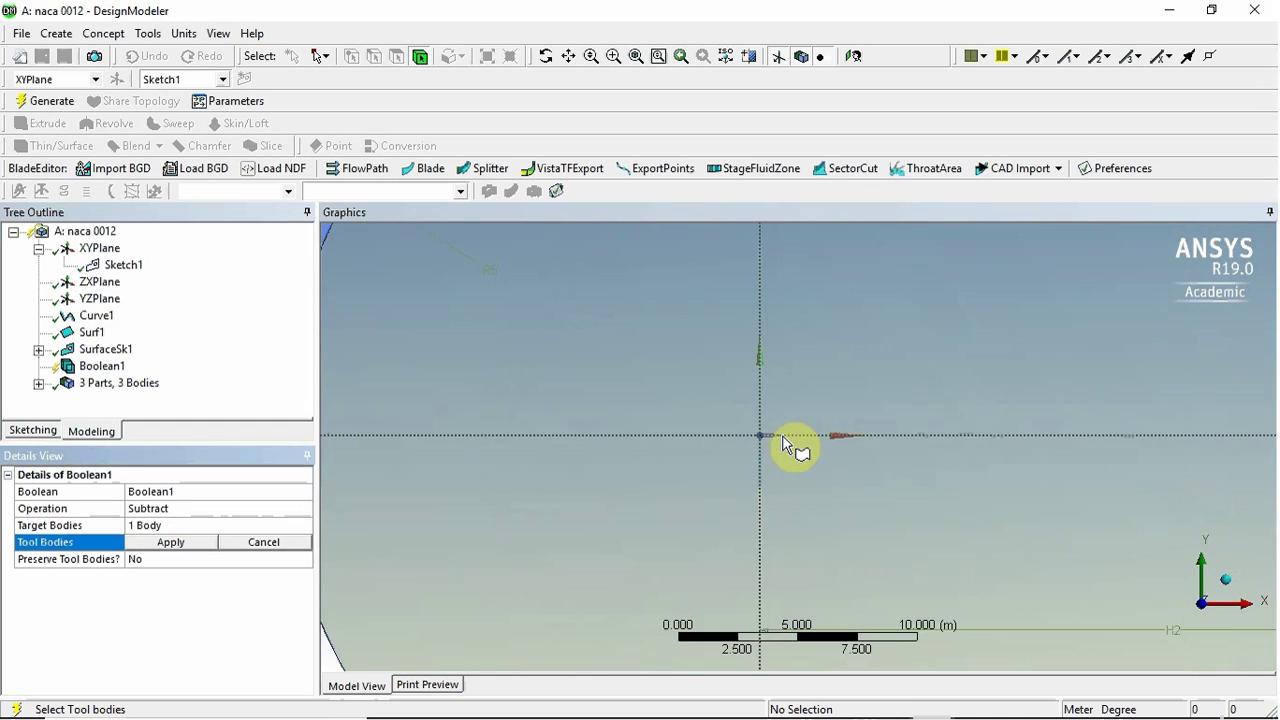
click(689, 406)
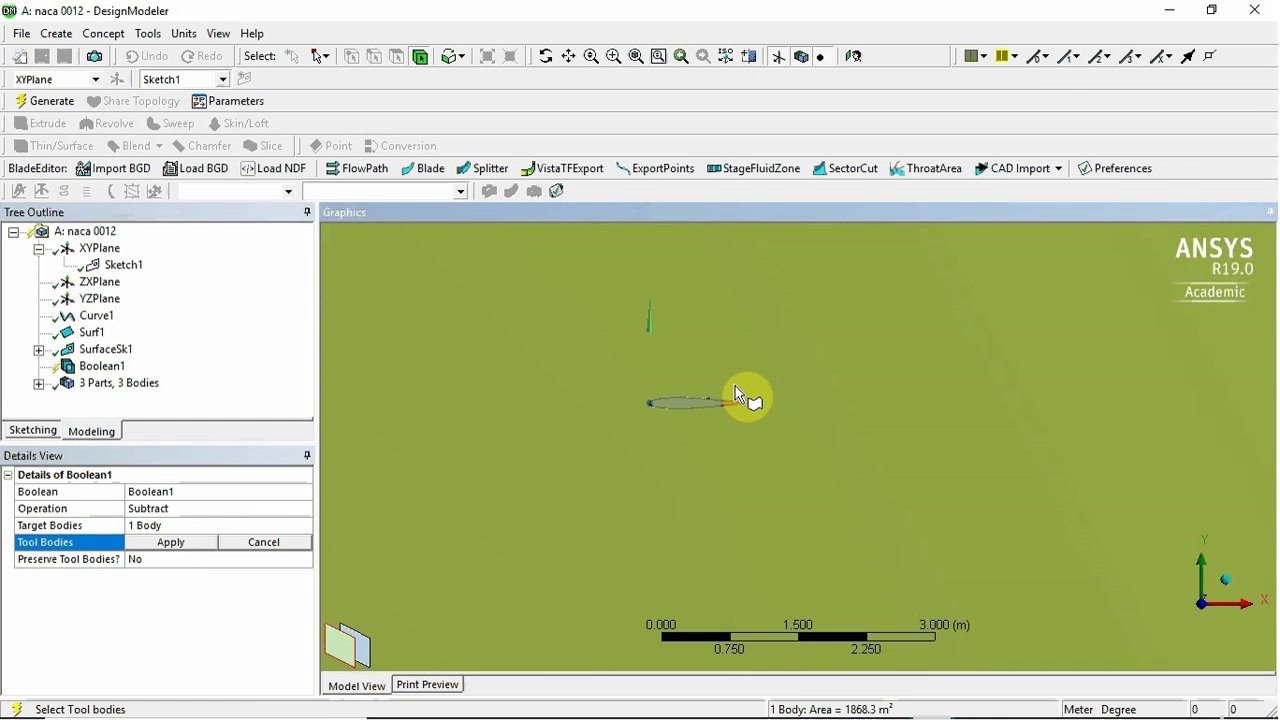
click(370, 662)
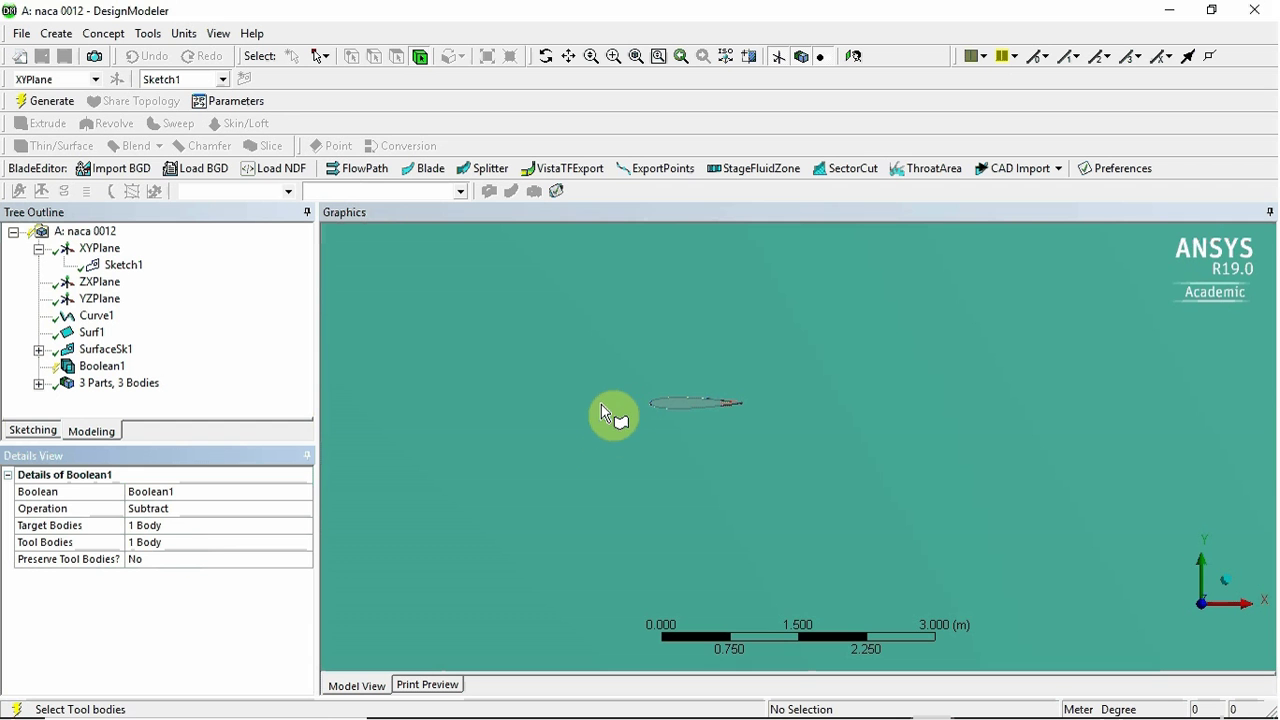
click(72, 102)
scroll(620, 390, up, 3)
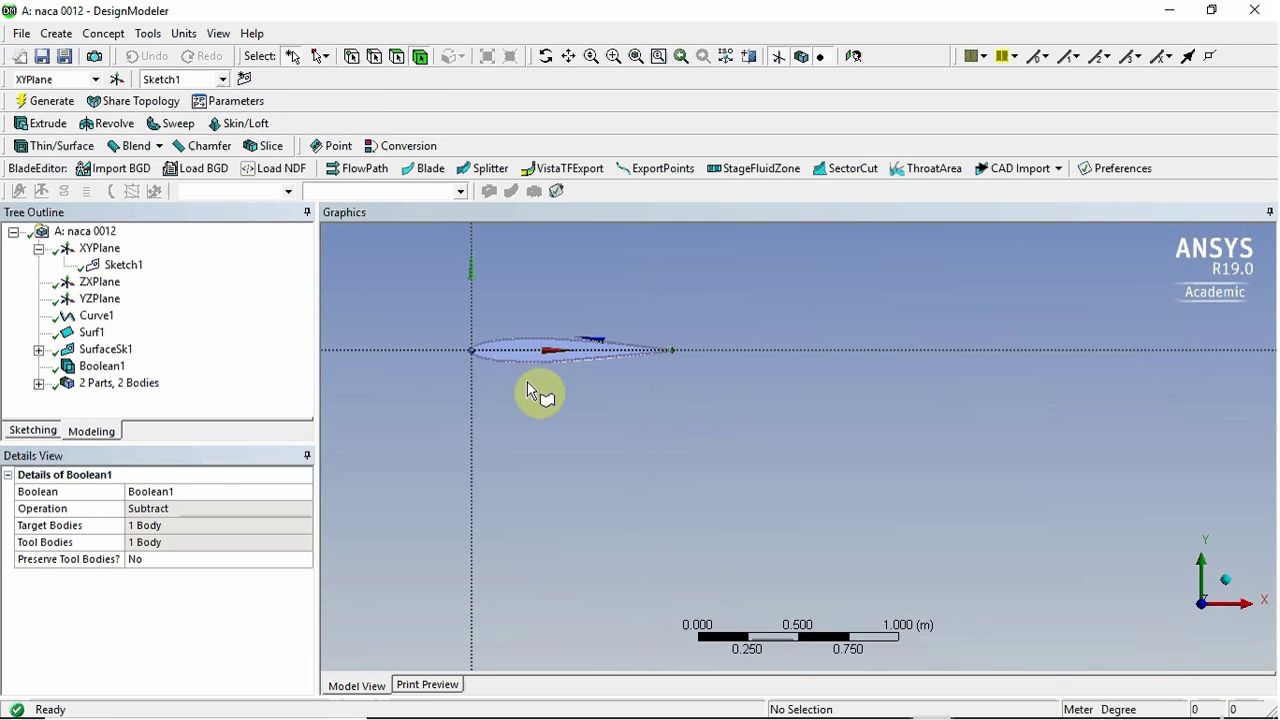
scroll(543, 391, down, 4)
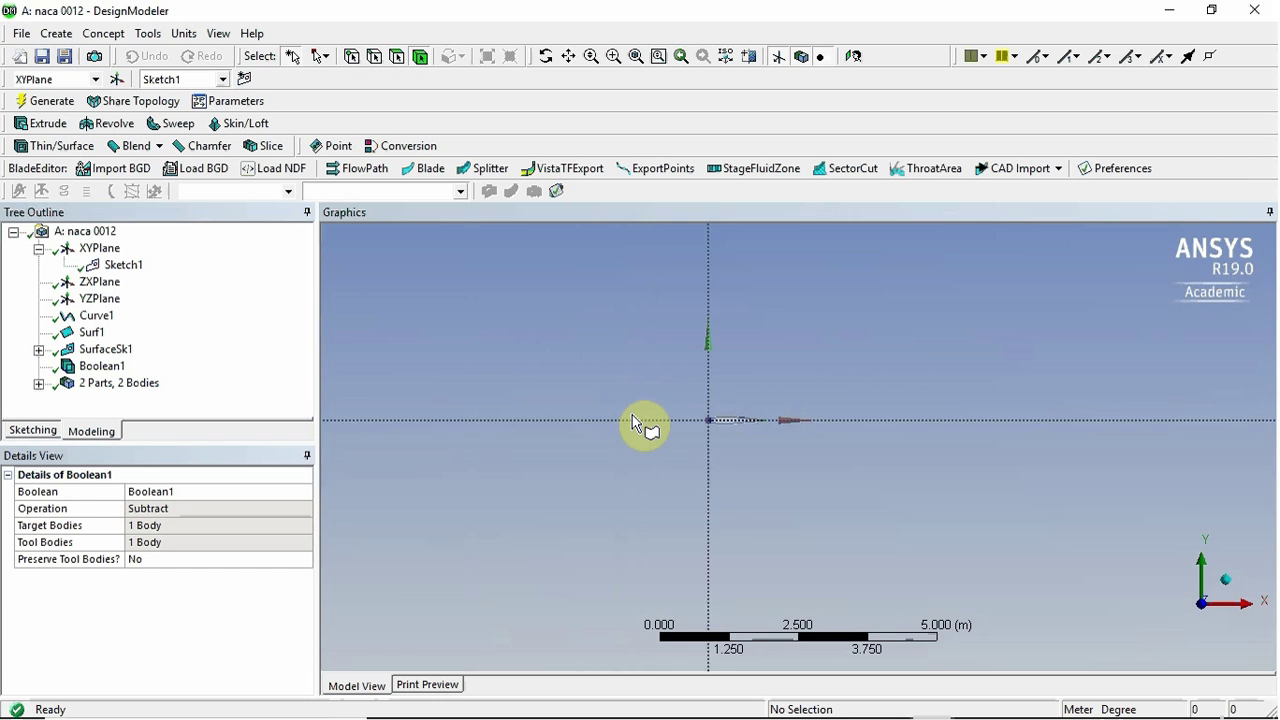
scroll(640, 435, down, 5)
middle_drag(734, 460, 773, 478)
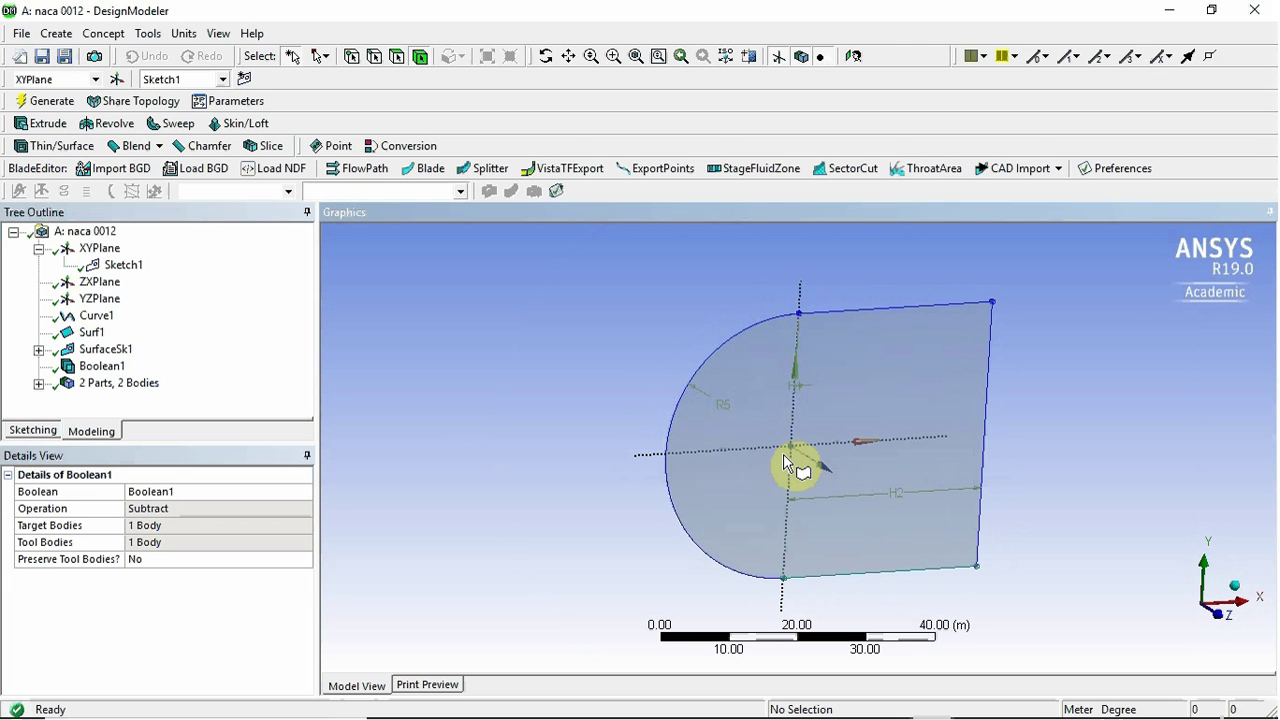
Show the Boolean1 domain in isometric view and select ZXPlane in the tree.
scroll(797, 460, up, 10)
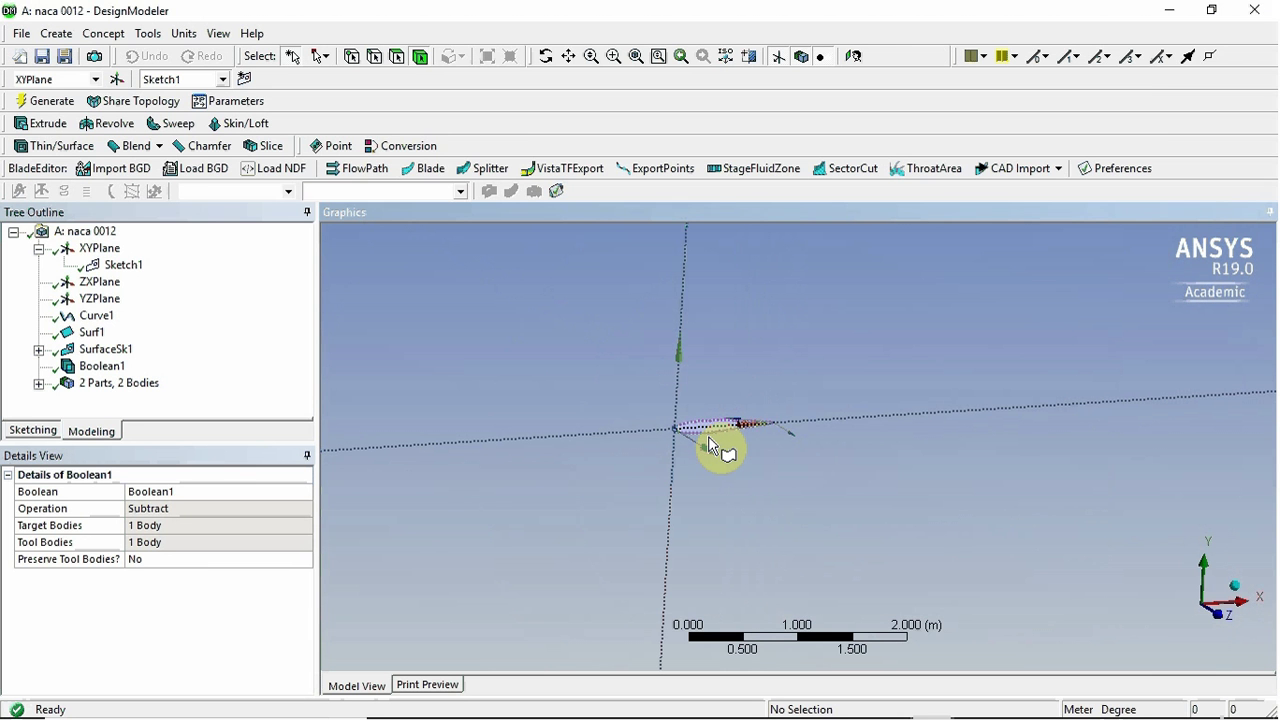
scroll(709, 440, down, 10)
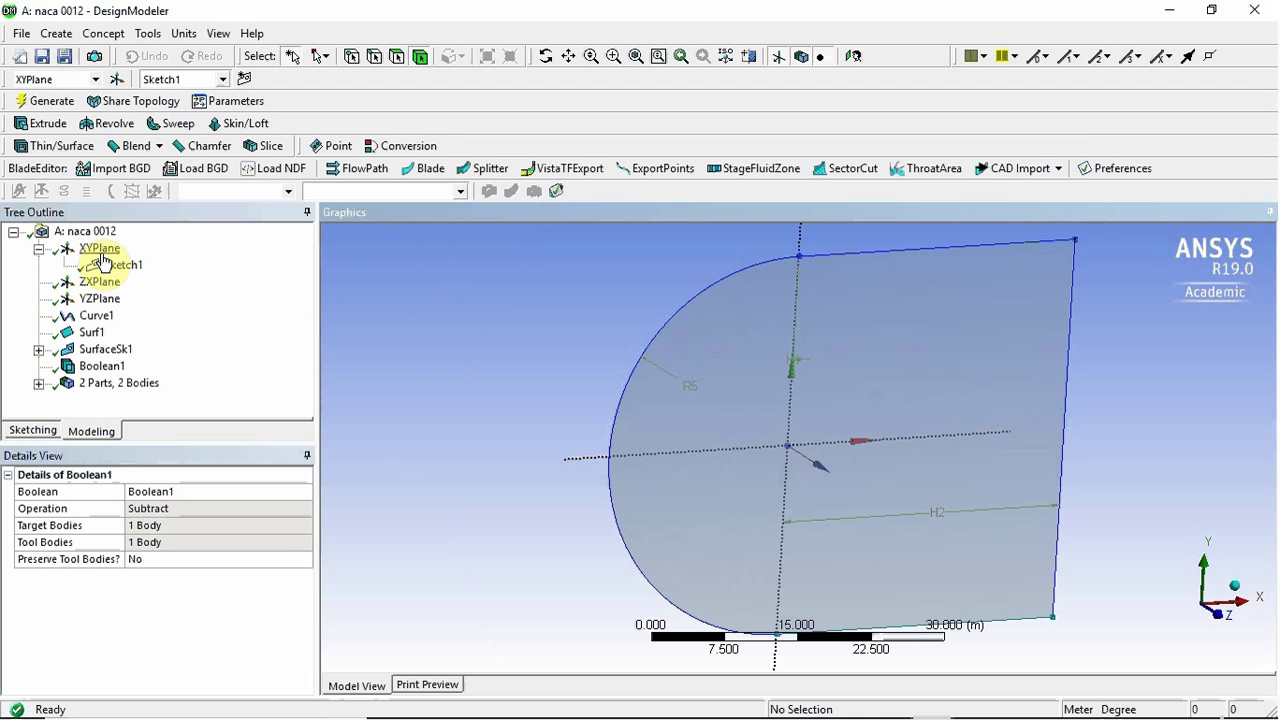
middle_drag(1160, 566, 771, 503)
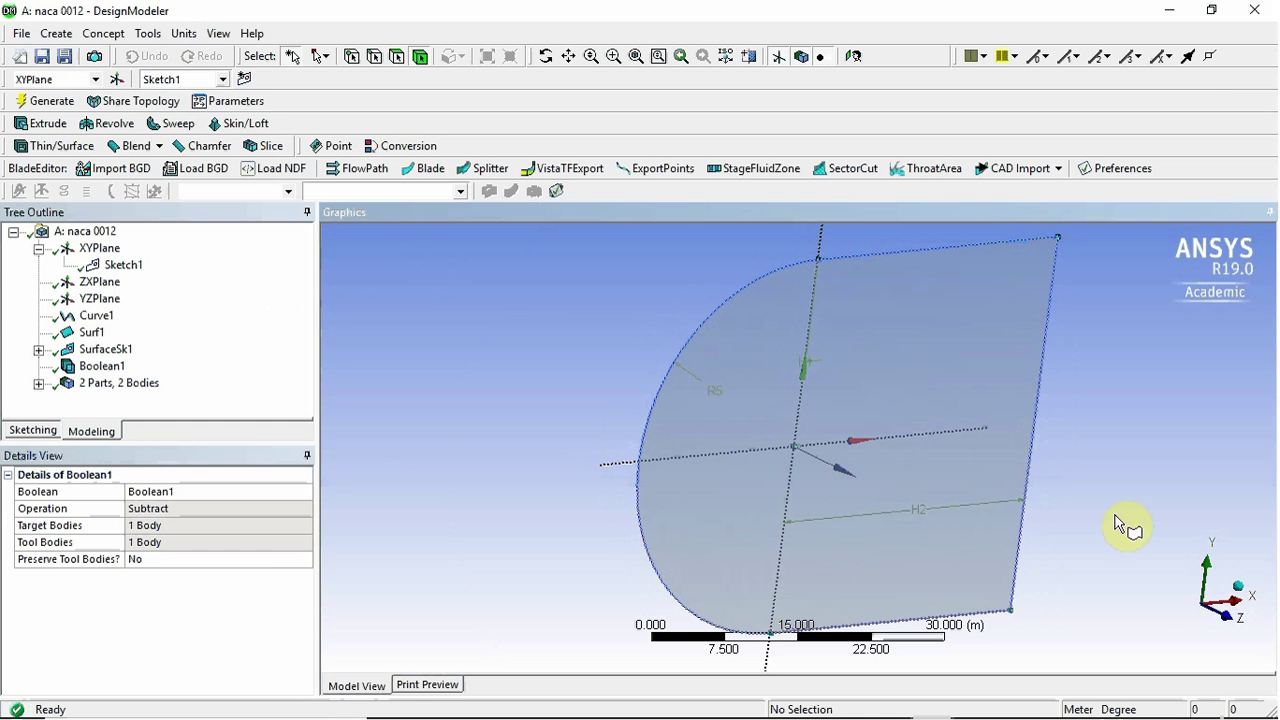
click(1222, 637)
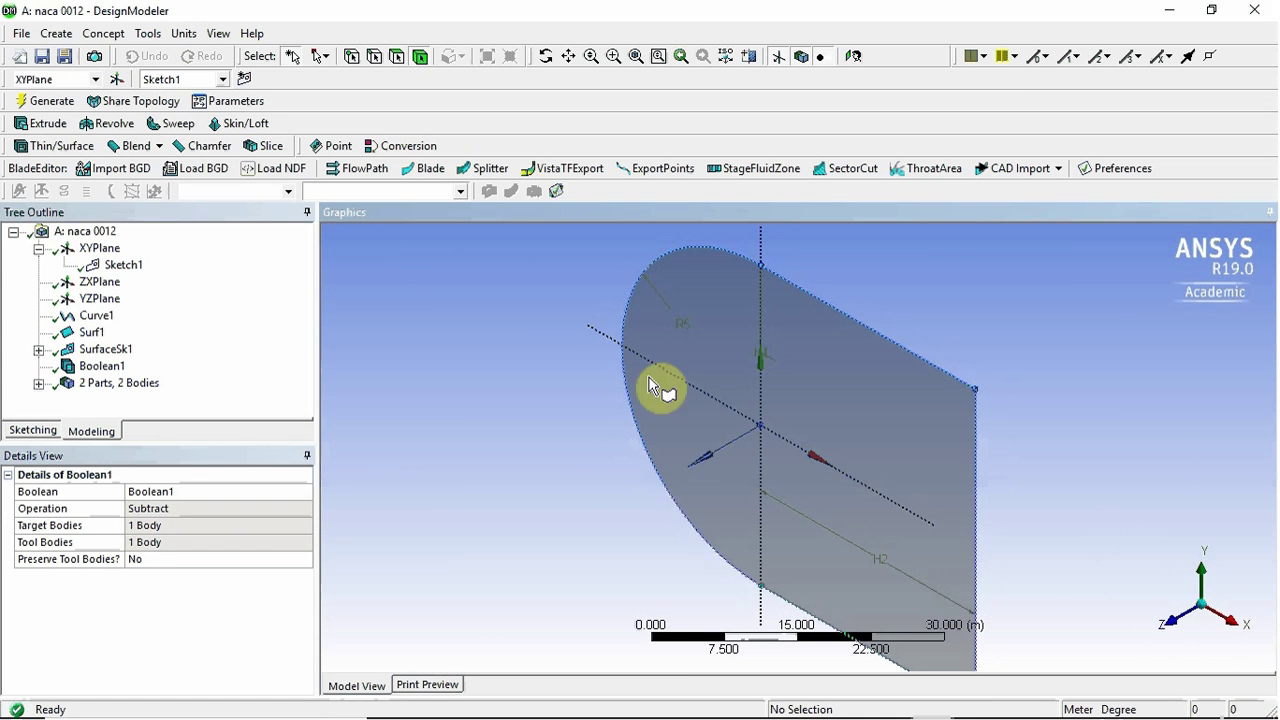
click(88, 284)
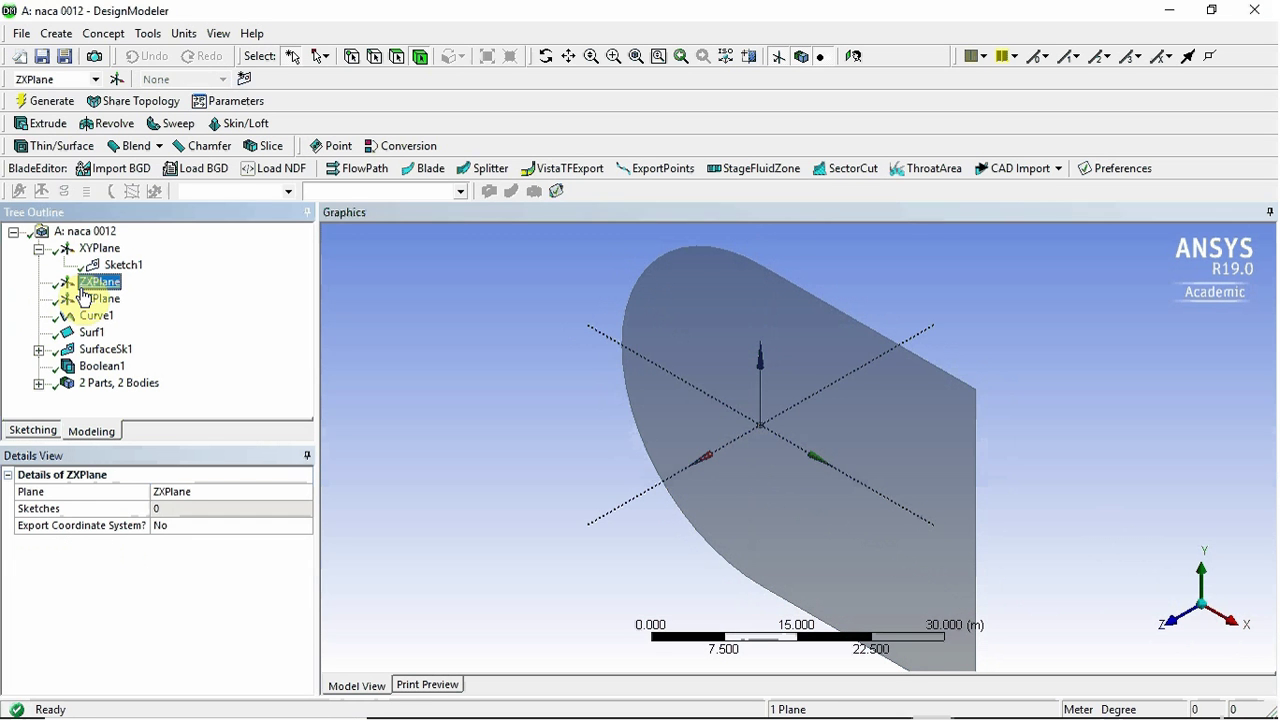
Add a Face Split feature with Face Split Type set to By Plane.
click(104, 33)
mouse_move(159, 42)
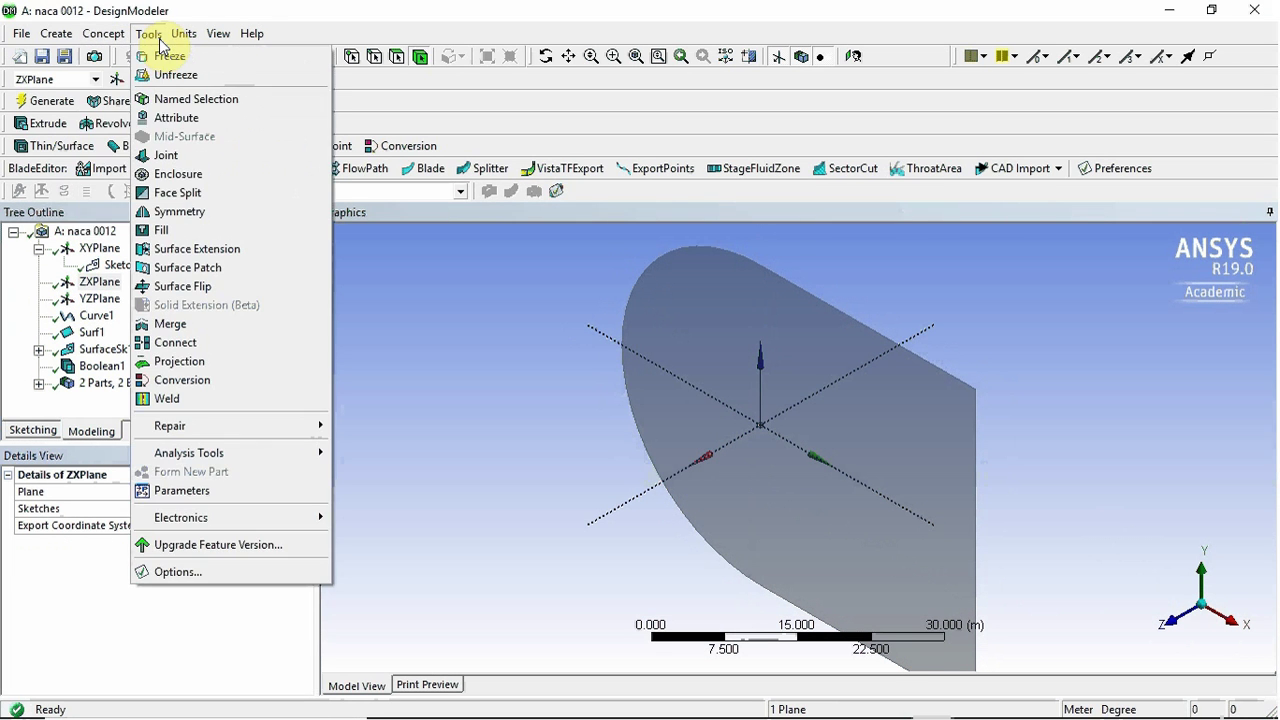
click(201, 193)
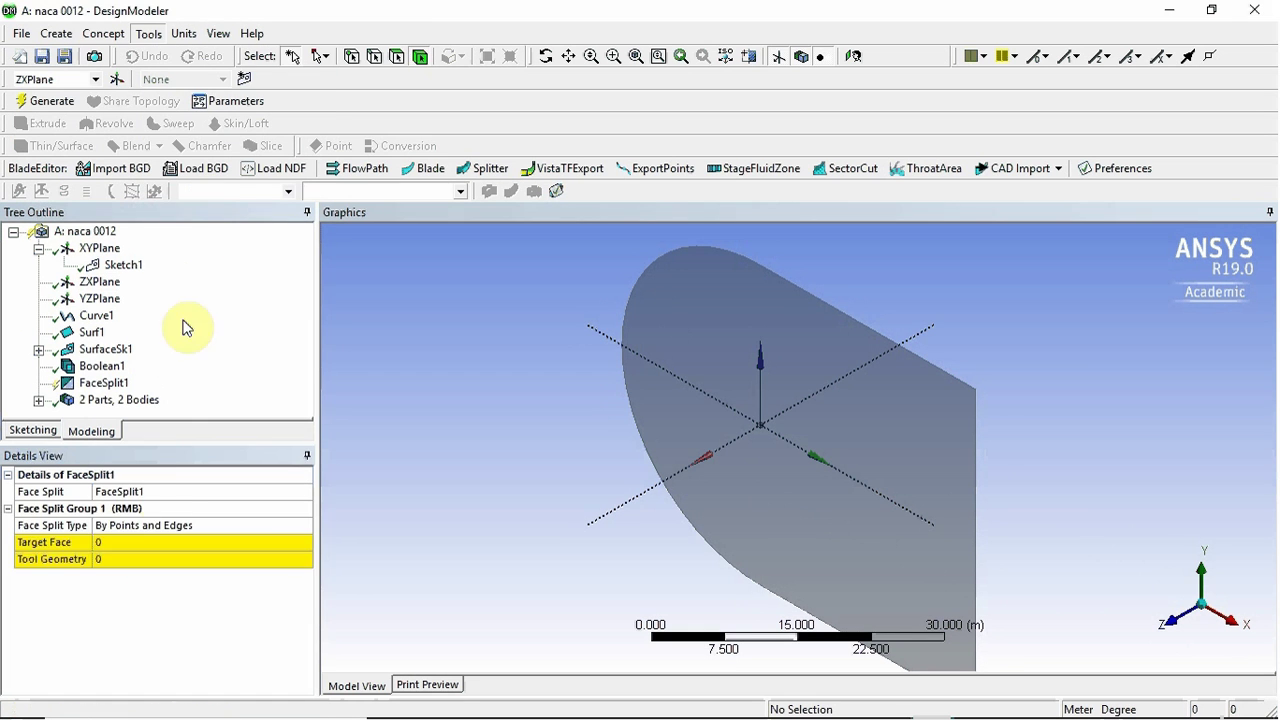
click(212, 528)
click(305, 527)
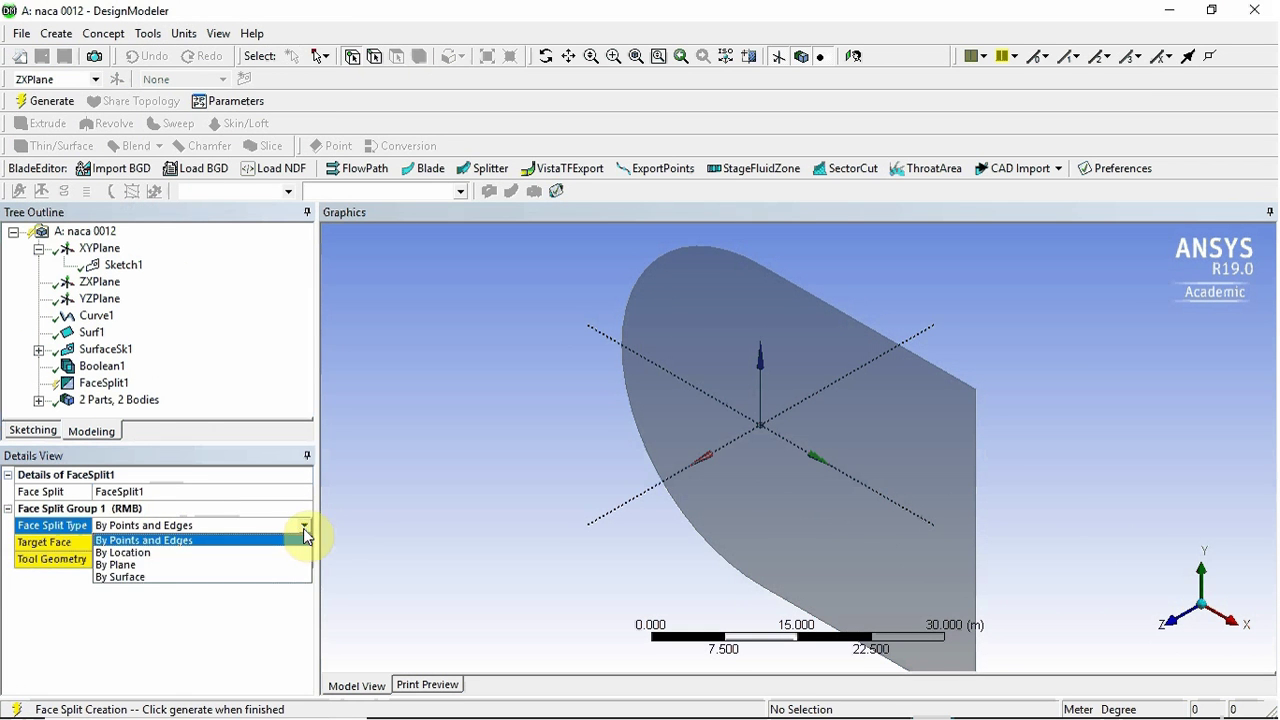
click(264, 563)
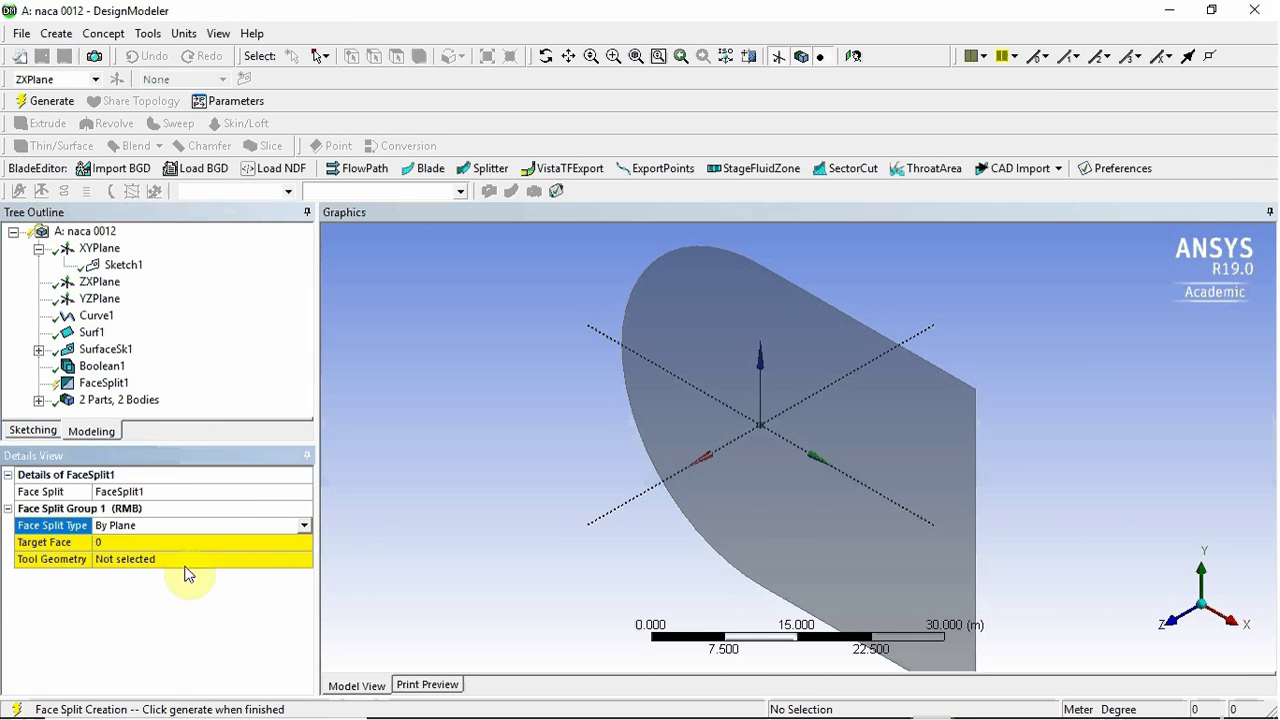
Split the domain face with ZXPlane as tool geometry and generate FaceSplit1.
click(122, 542)
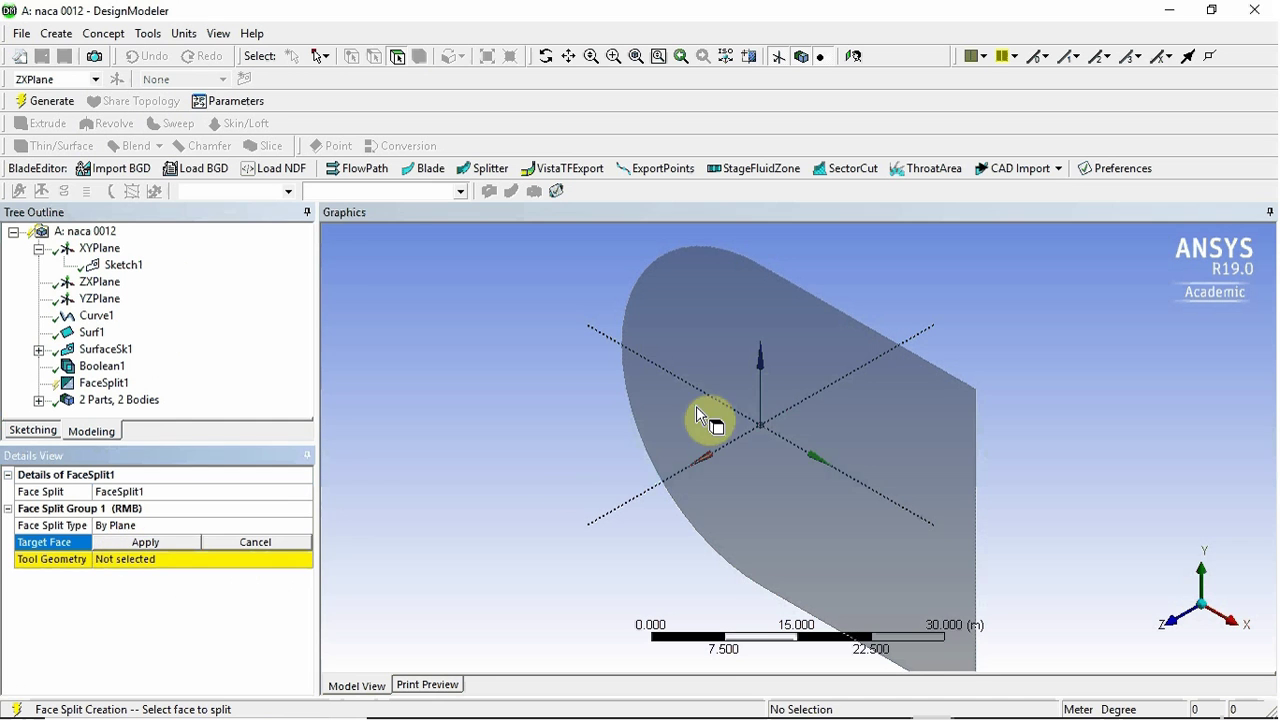
click(697, 410)
click(144, 542)
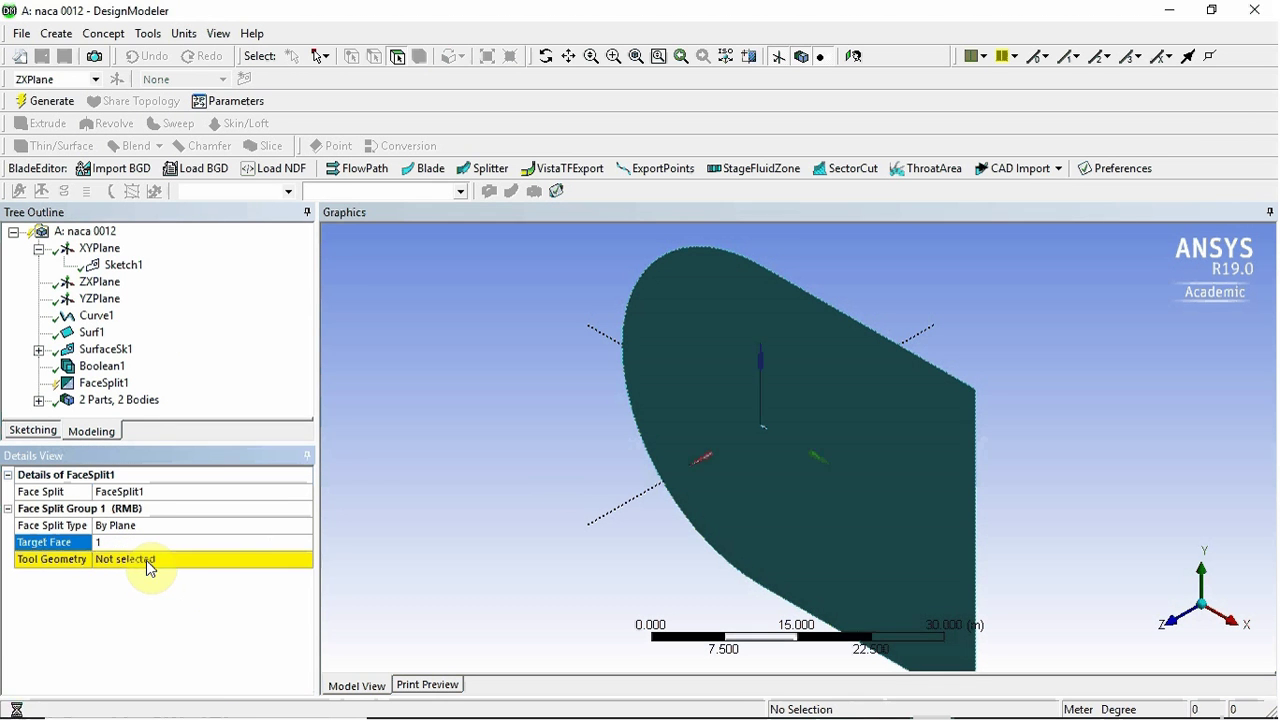
click(148, 563)
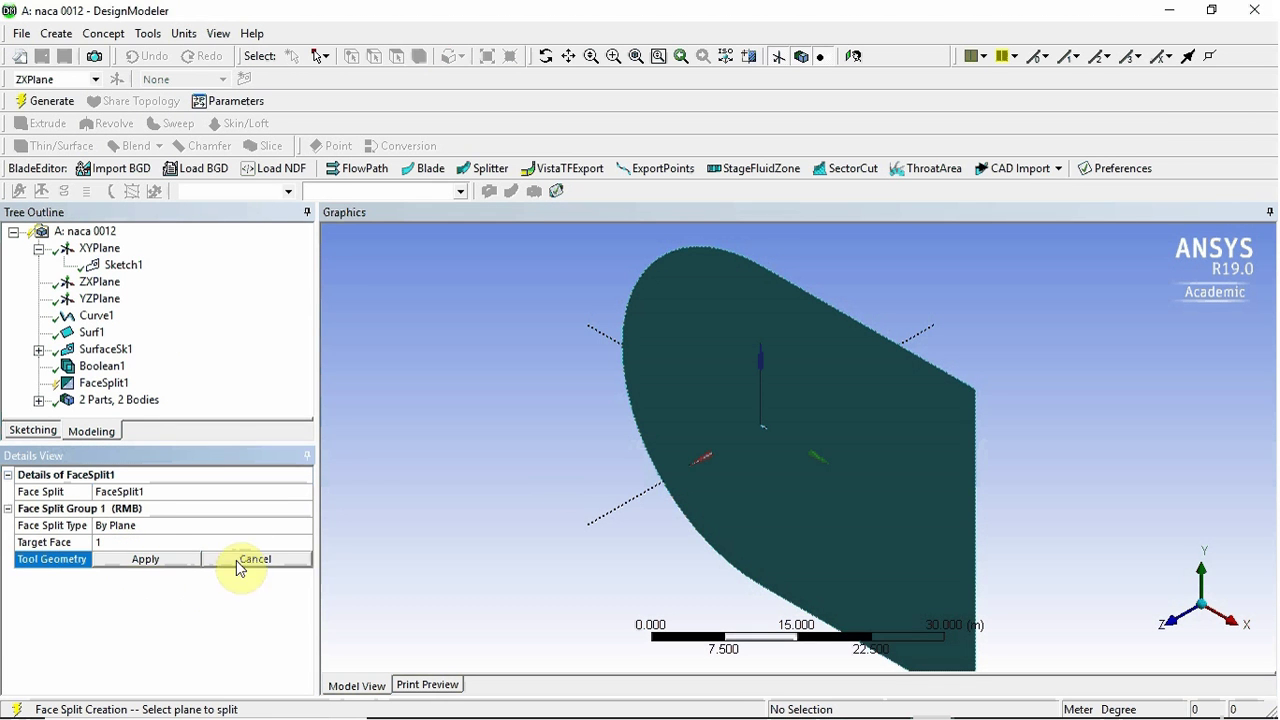
click(100, 282)
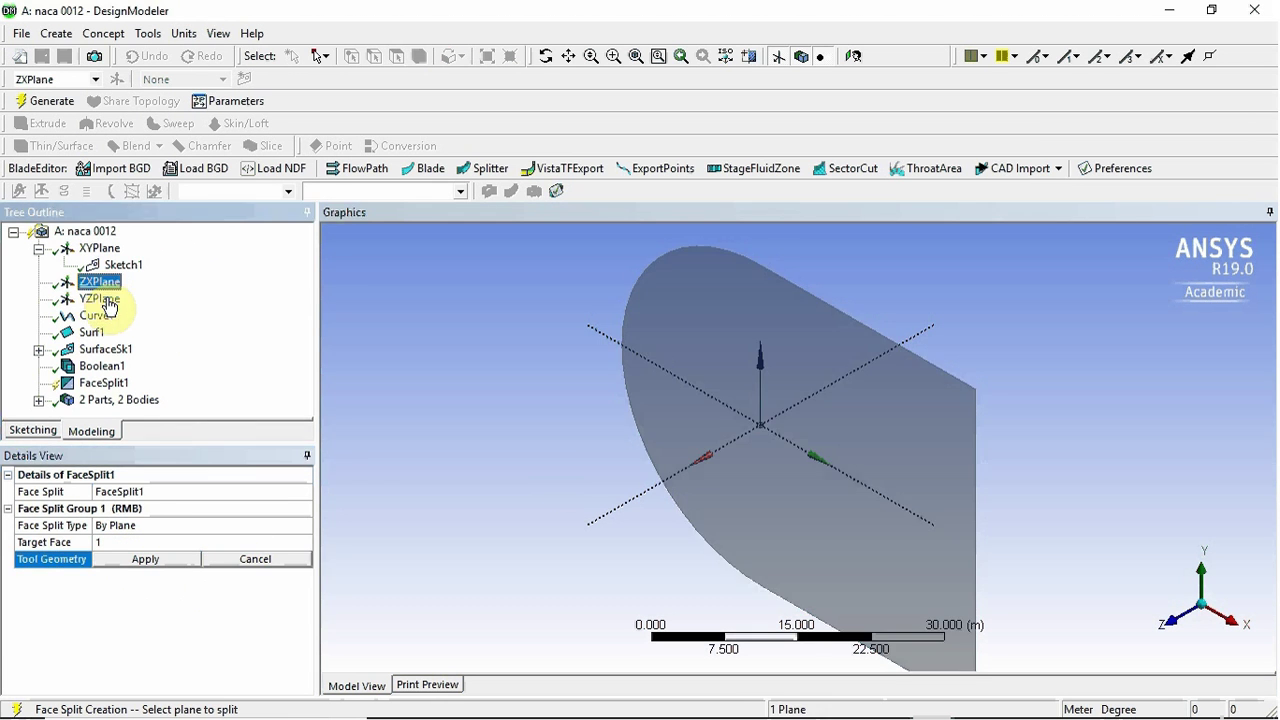
click(147, 559)
click(45, 101)
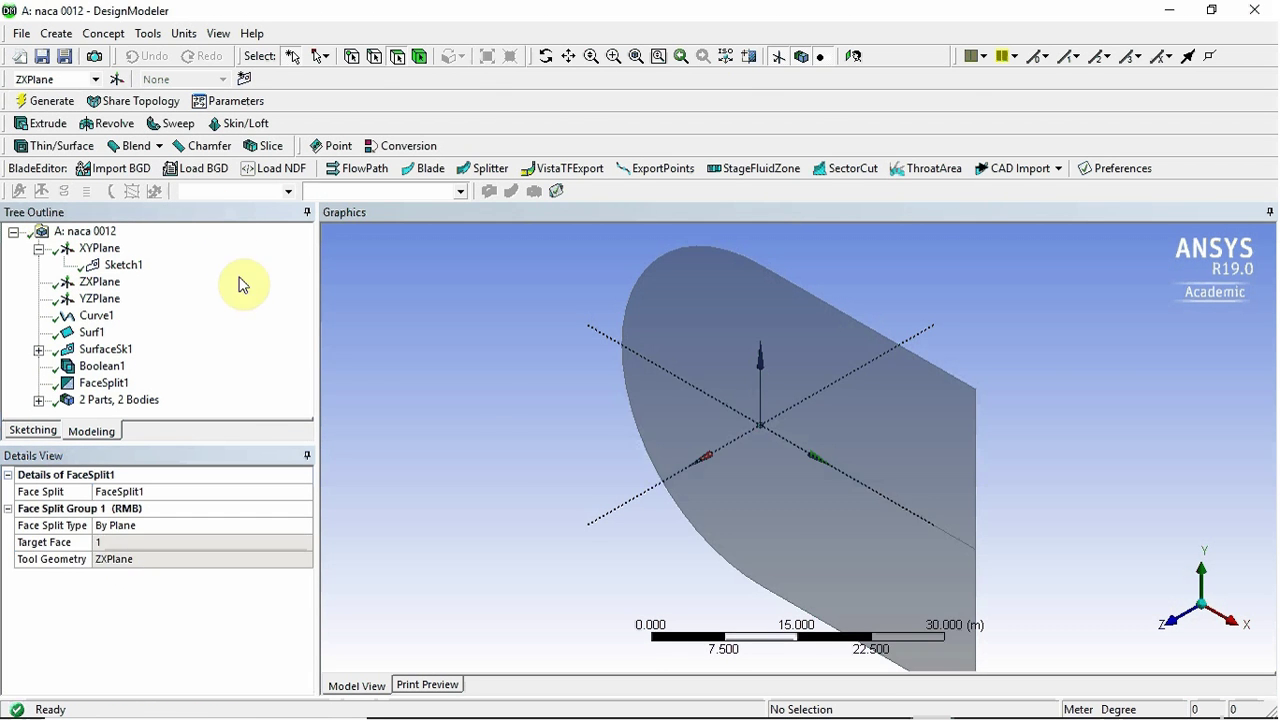
Inspect the resulting upper and lower half faces along the split line.
click(790, 500)
click(745, 480)
middle_drag(751, 486, 909, 506)
scroll(777, 523, up, 5)
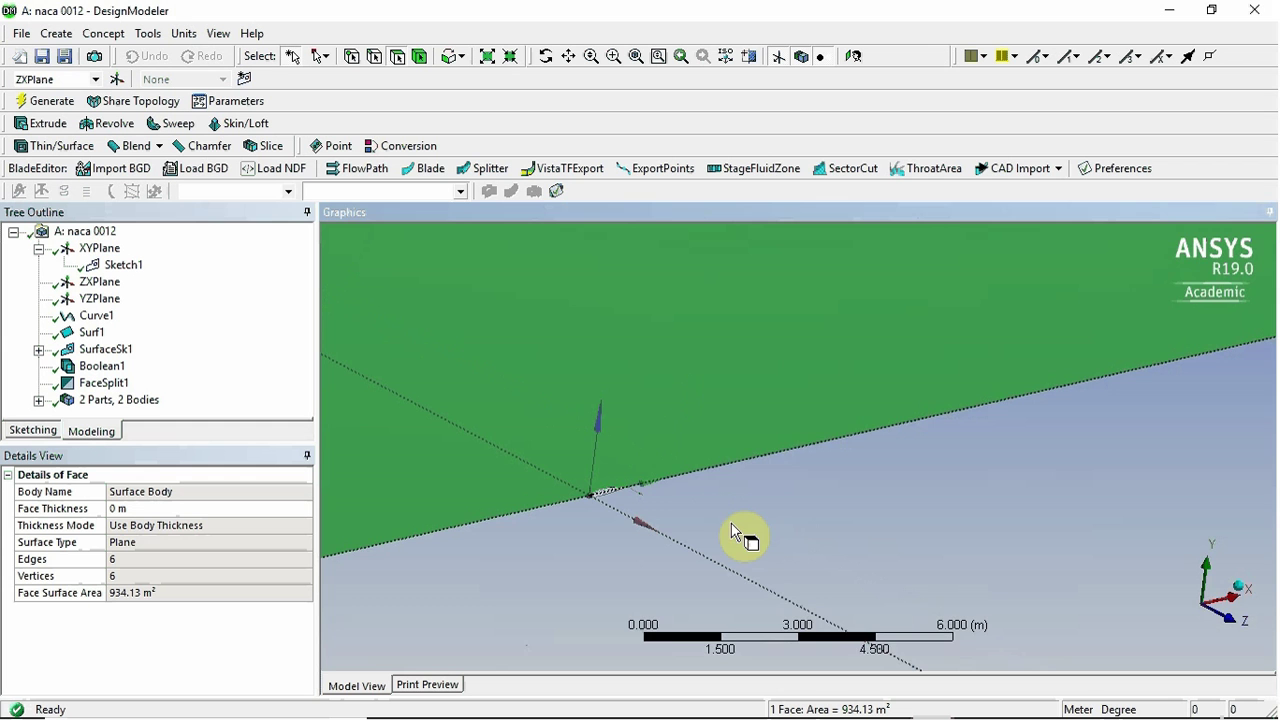
click(729, 531)
click(686, 403)
click(567, 587)
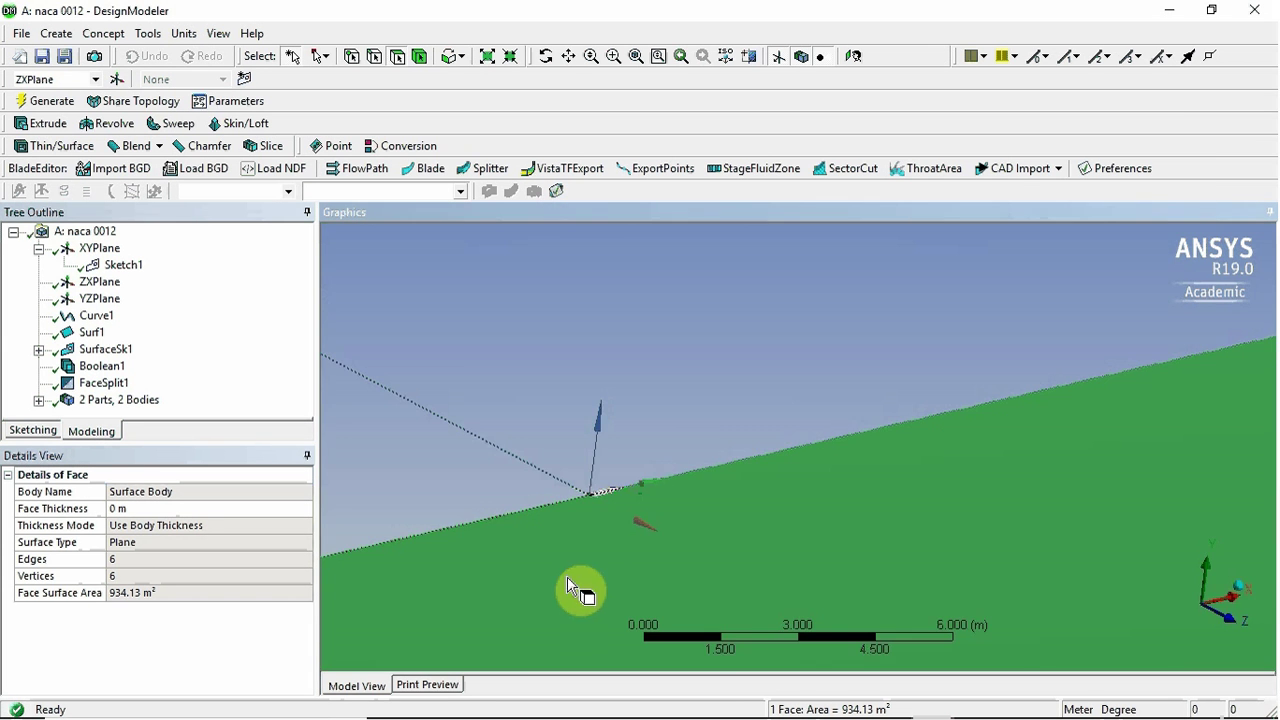
scroll(645, 452, down, 4)
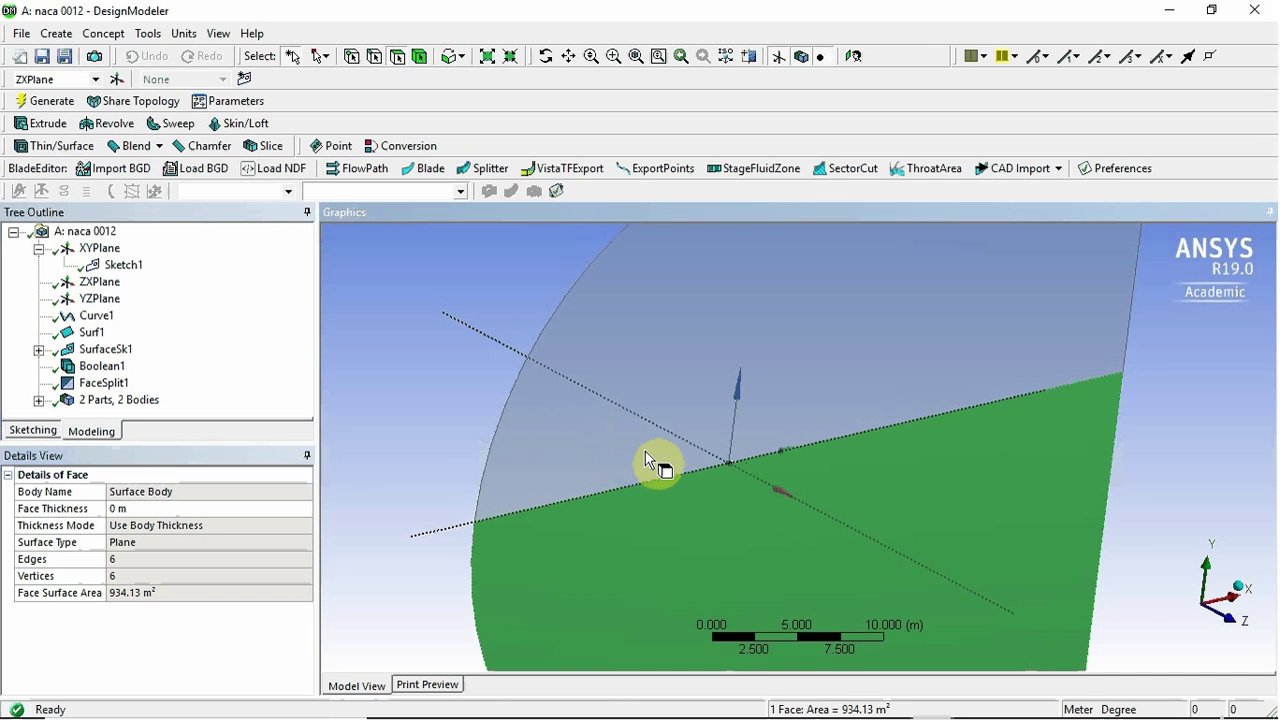
middle_drag(645, 452, 614, 451)
scroll(709, 471, up, 5)
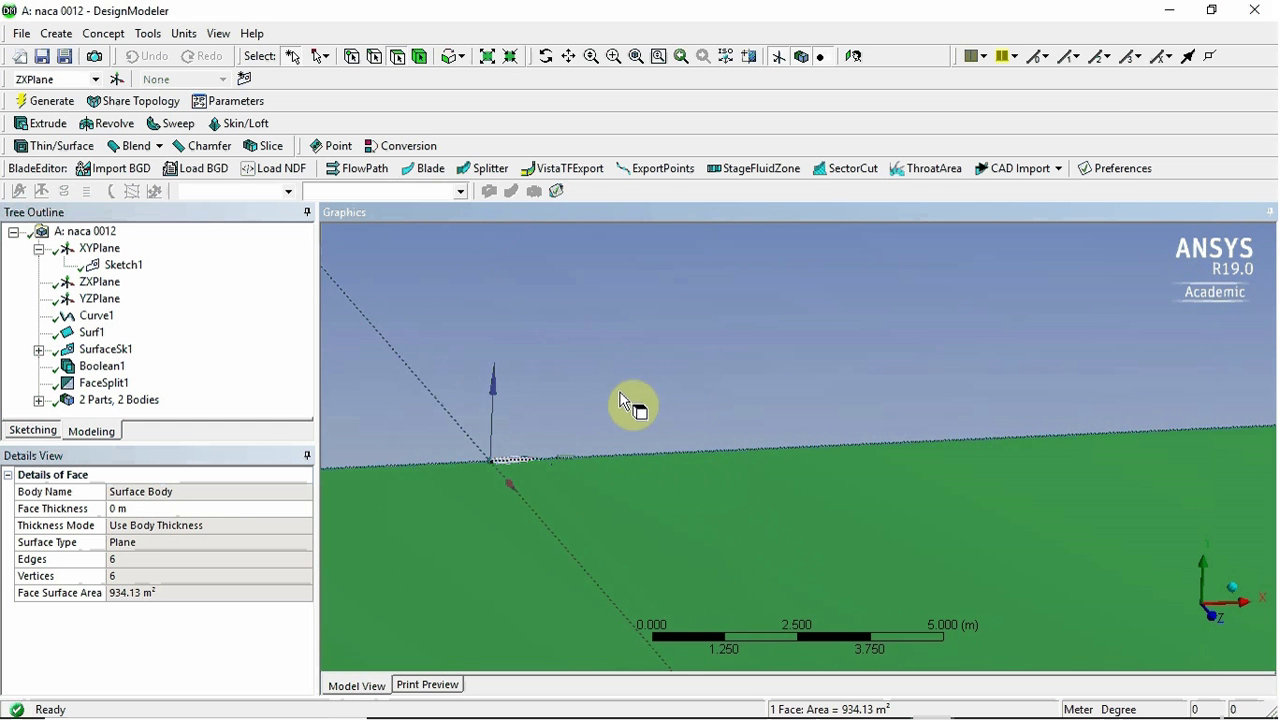
ctrl+middle_drag(620, 400, 928, 329)
scroll(816, 405, up, 3)
scroll(904, 362, down, 5)
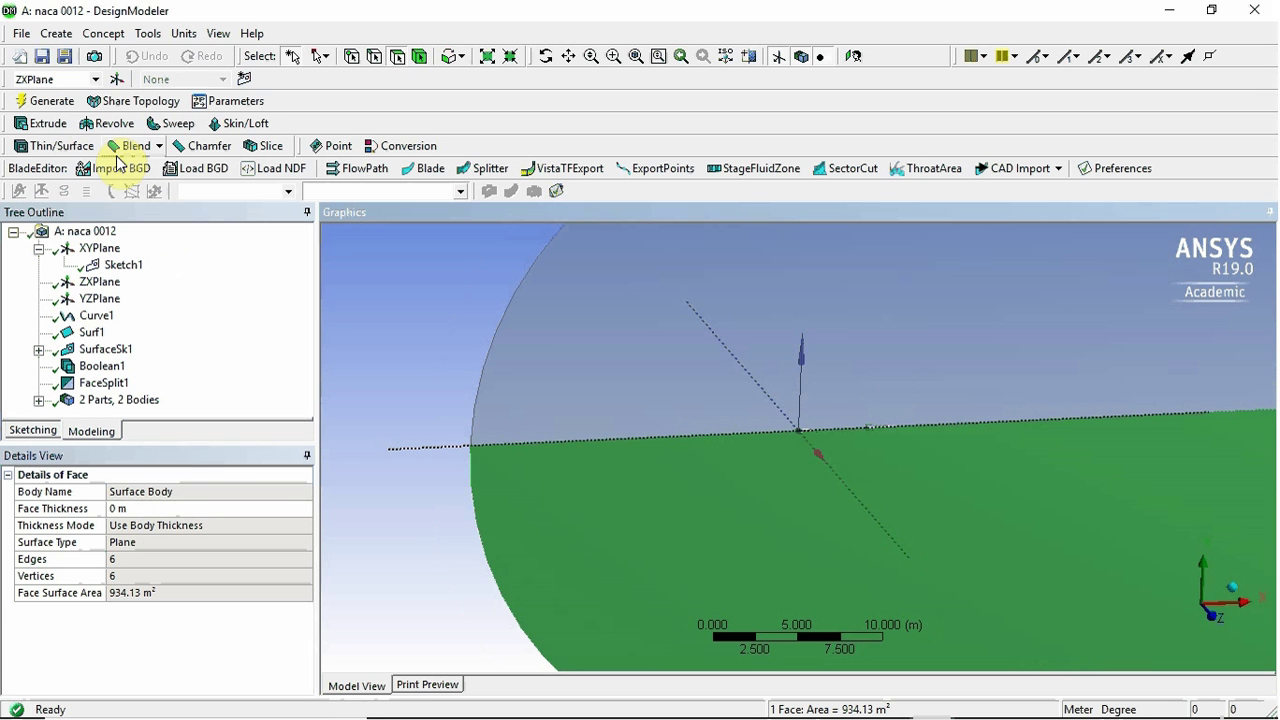
Create a new plane defined From Coordinates with Point X at 1 m.
click(119, 81)
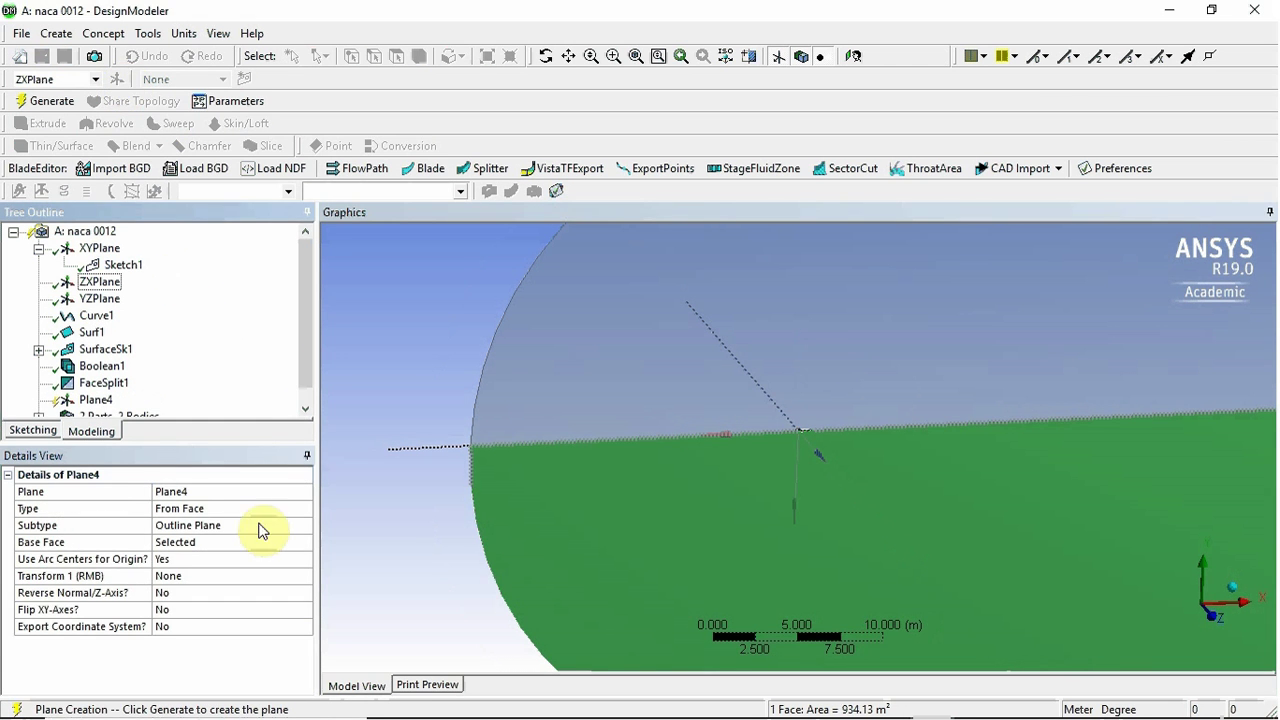
click(310, 512)
click(305, 510)
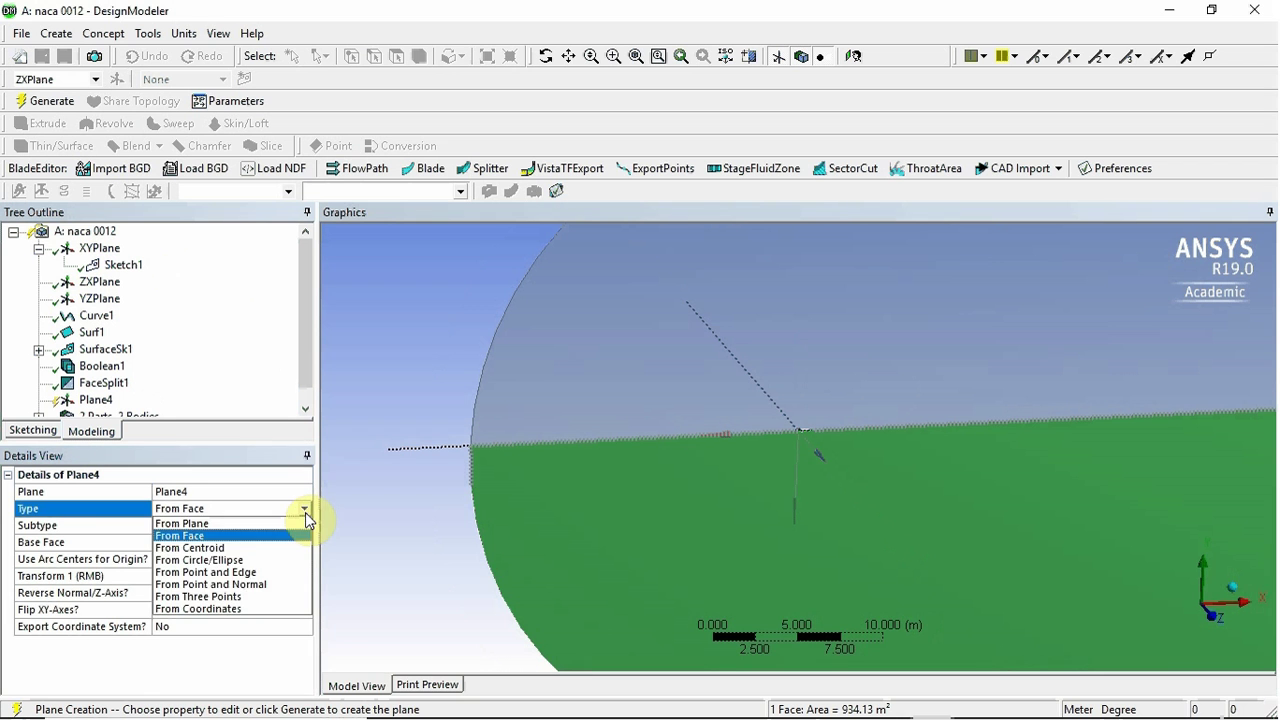
click(265, 608)
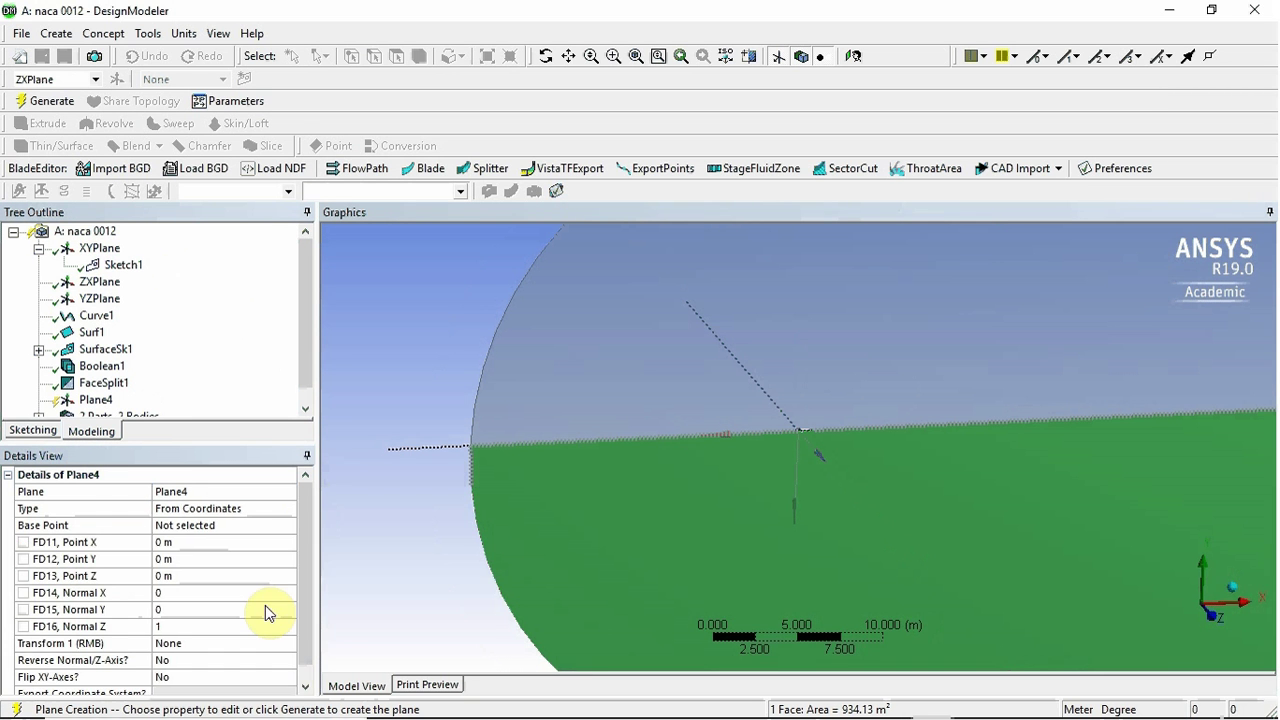
click(160, 542)
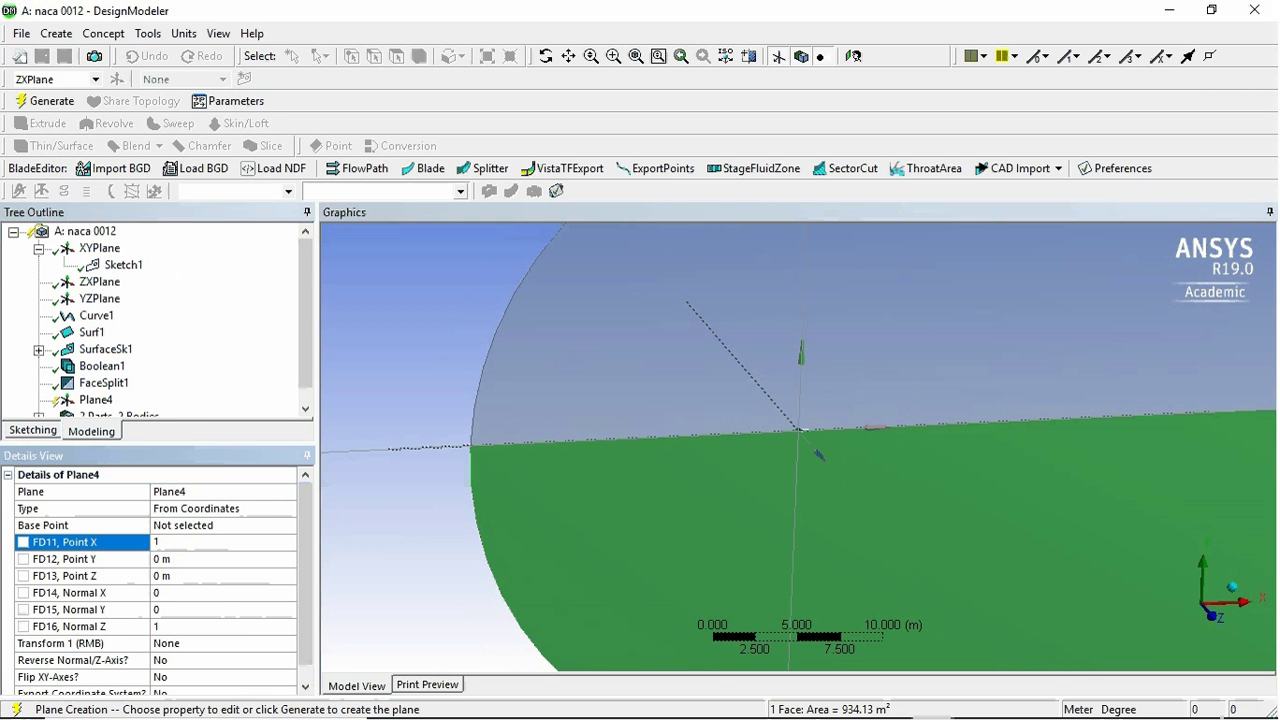
click(180, 593)
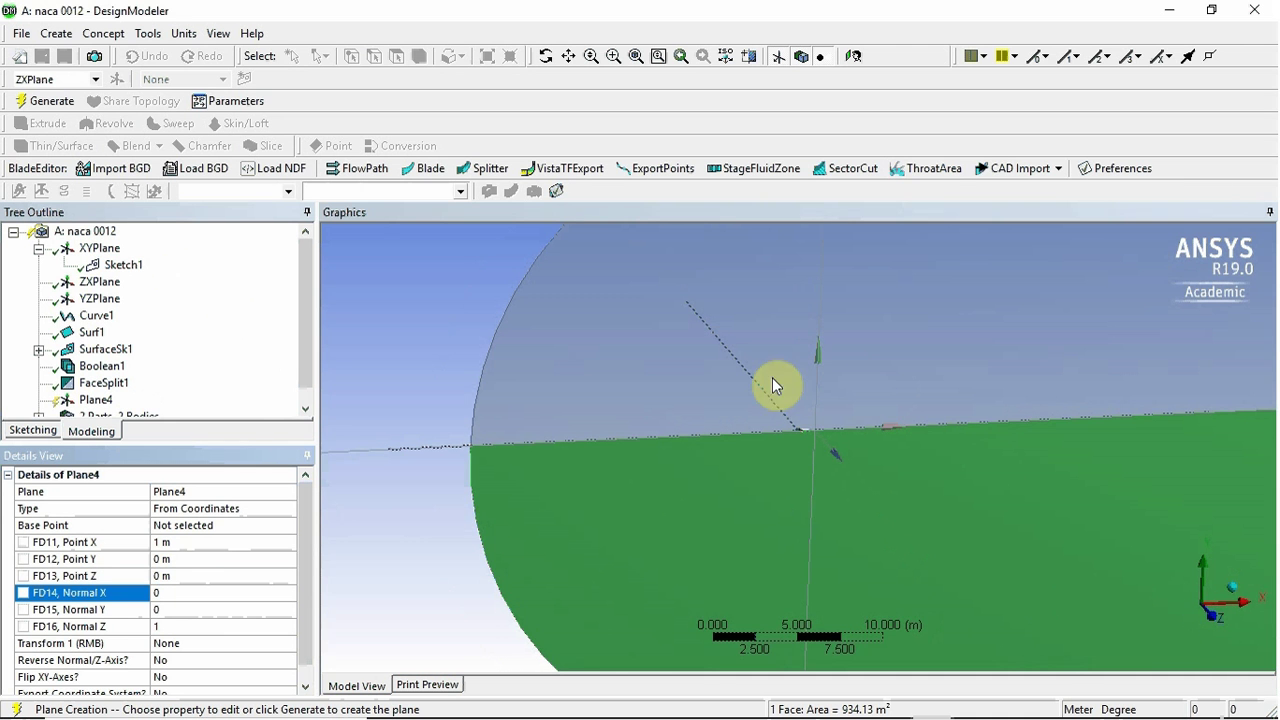
Set the plane normal to (1, 0, 0) and generate Plane4.
middle_drag(774, 383, 711, 318)
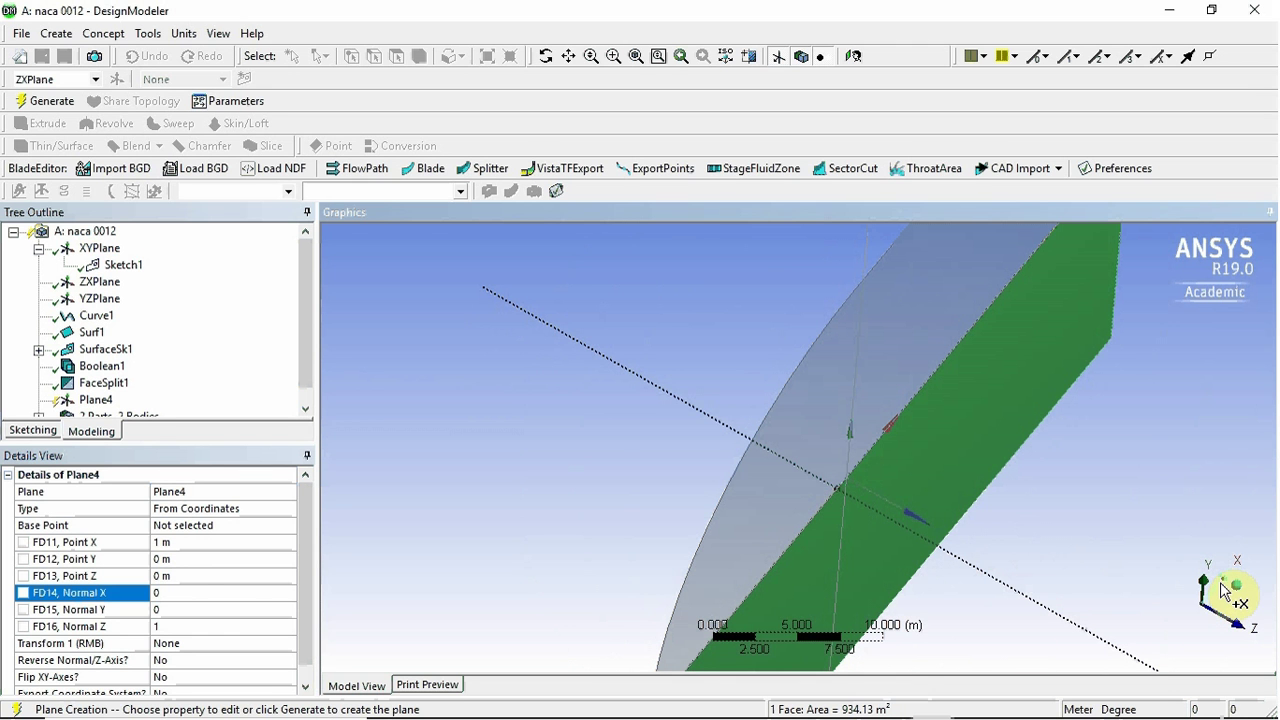
click(170, 597)
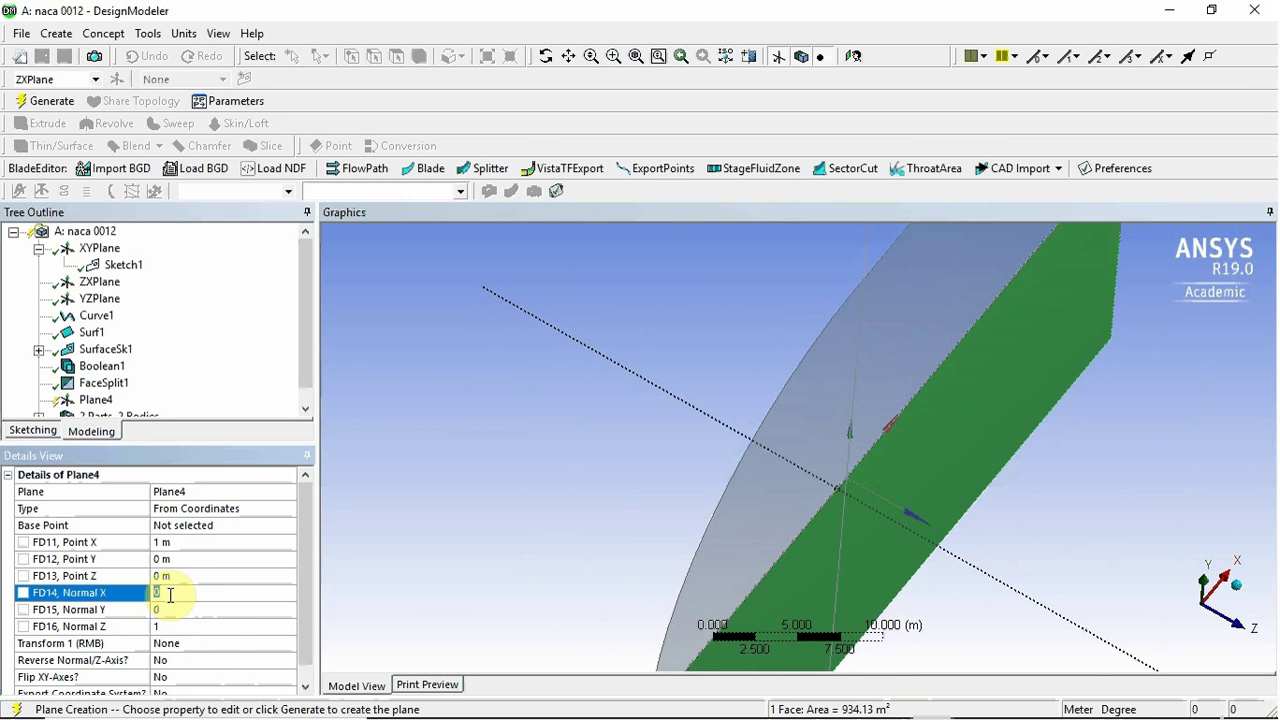
text(1)
click(190, 626)
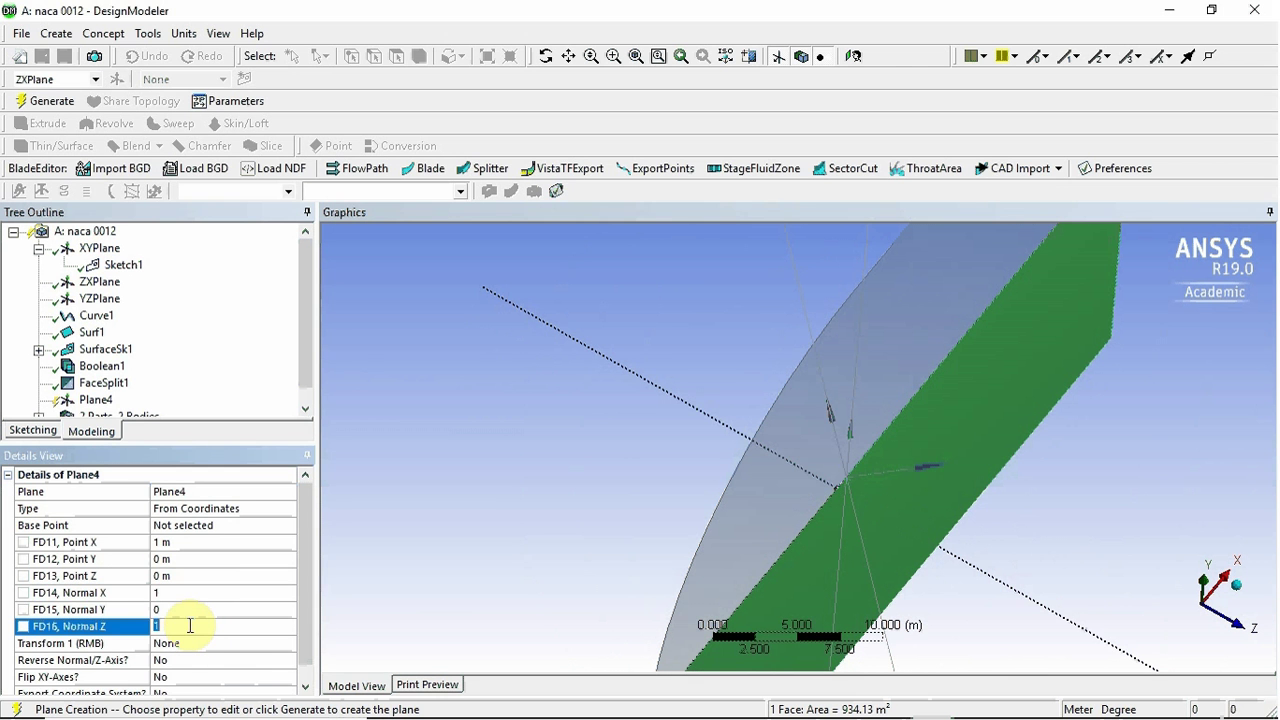
text(0)
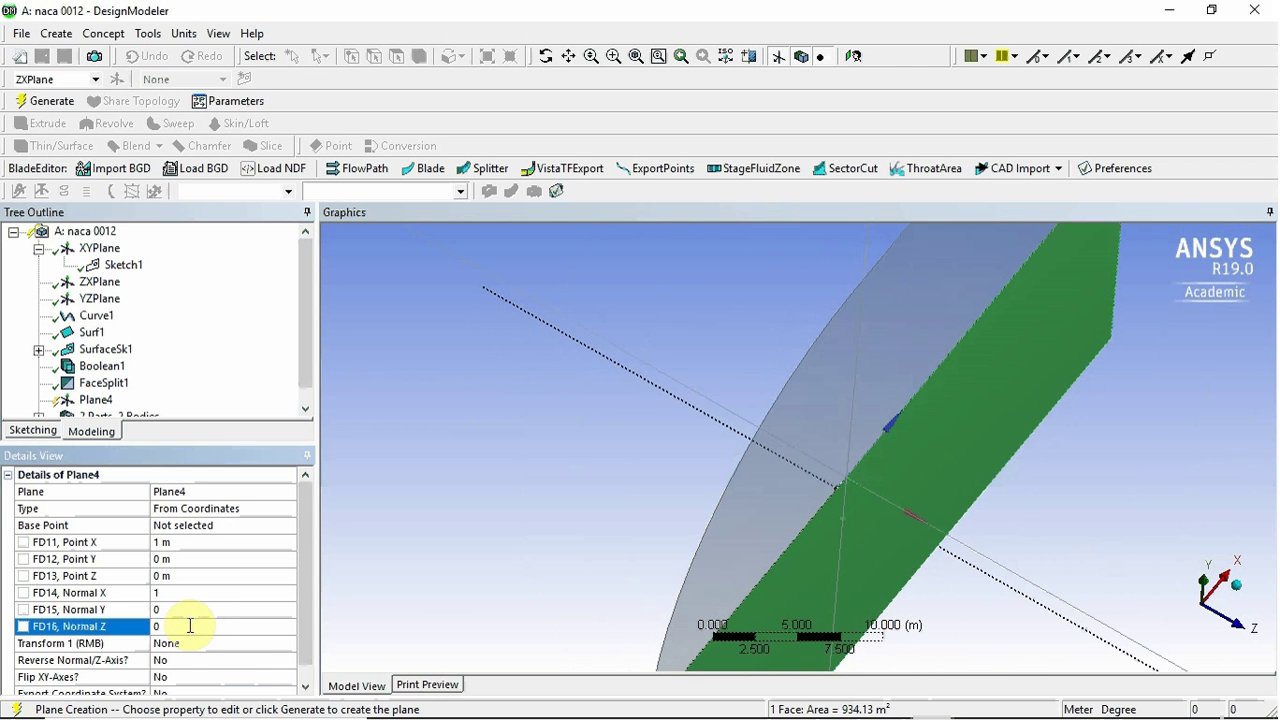
click(52, 97)
click(148, 33)
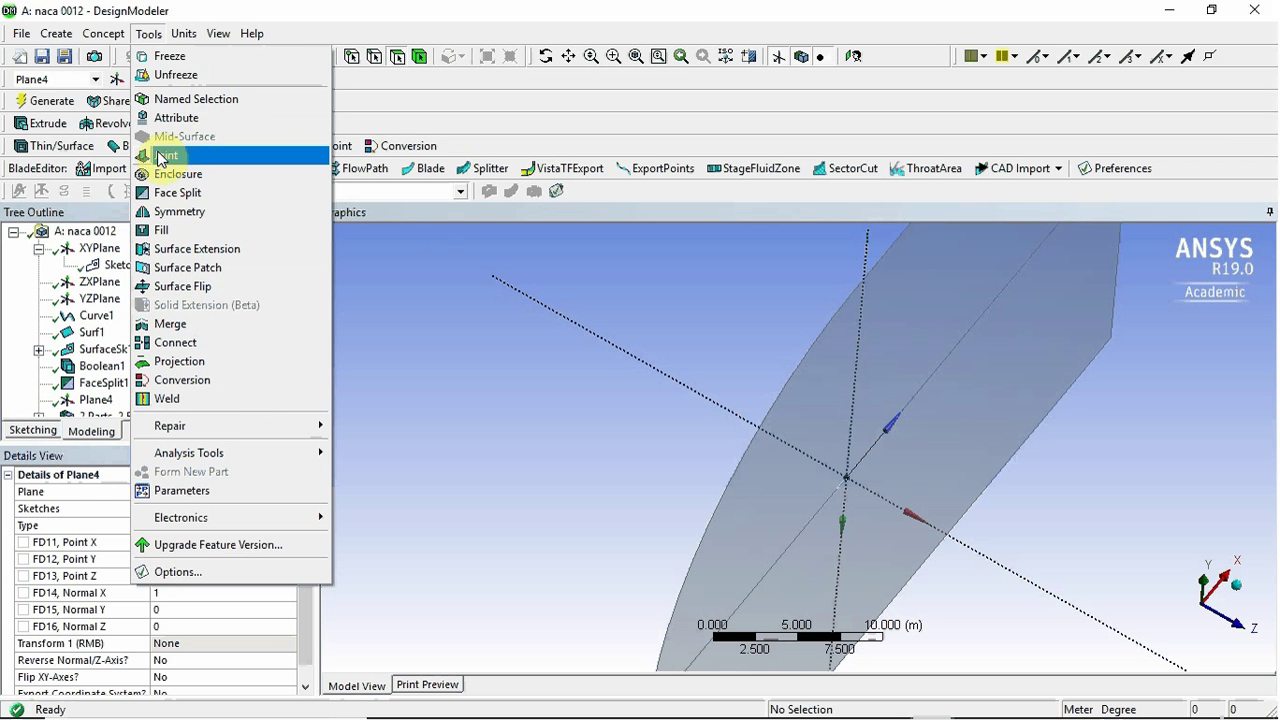
Add a By Plane face split targeting the two left half faces.
click(170, 192)
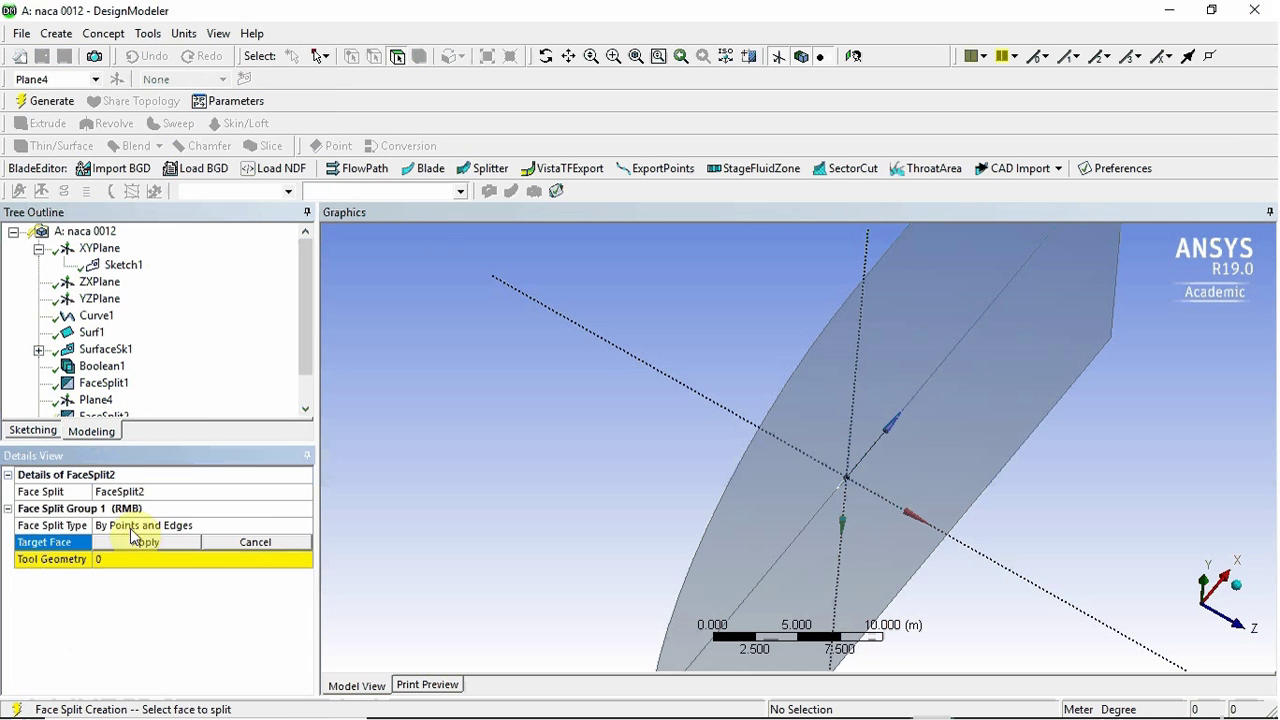
click(176, 527)
click(306, 526)
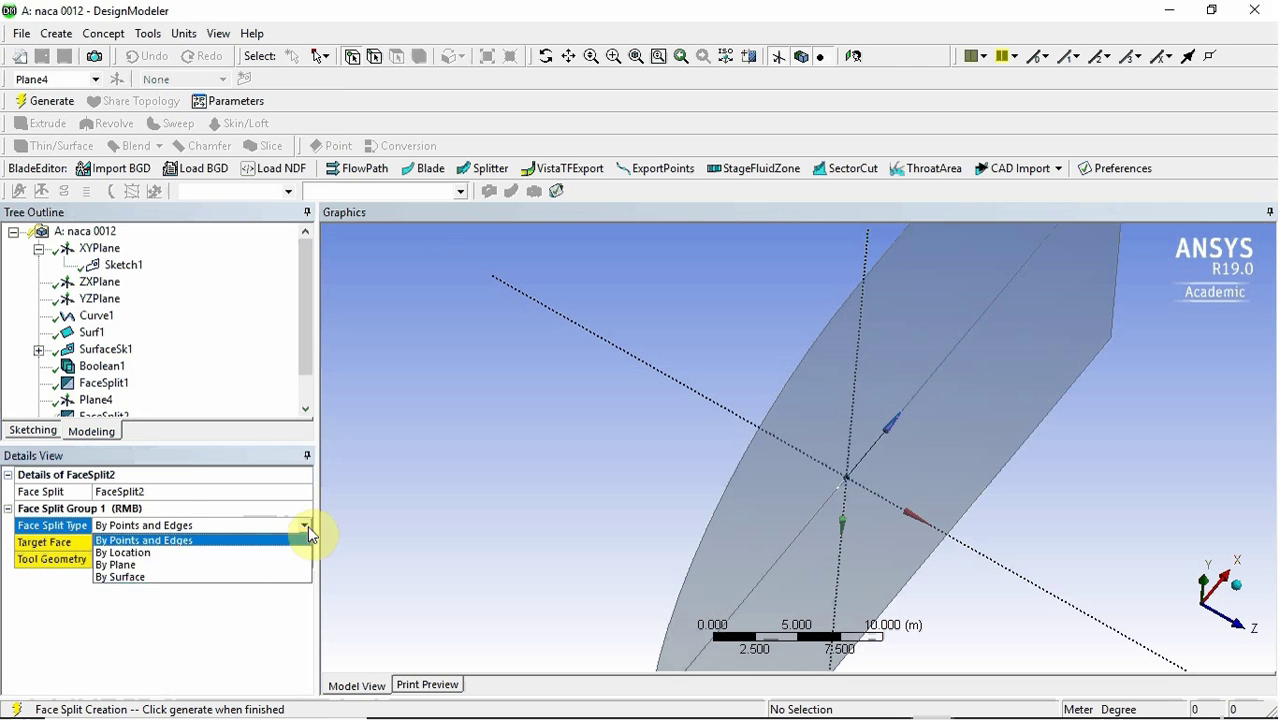
click(272, 565)
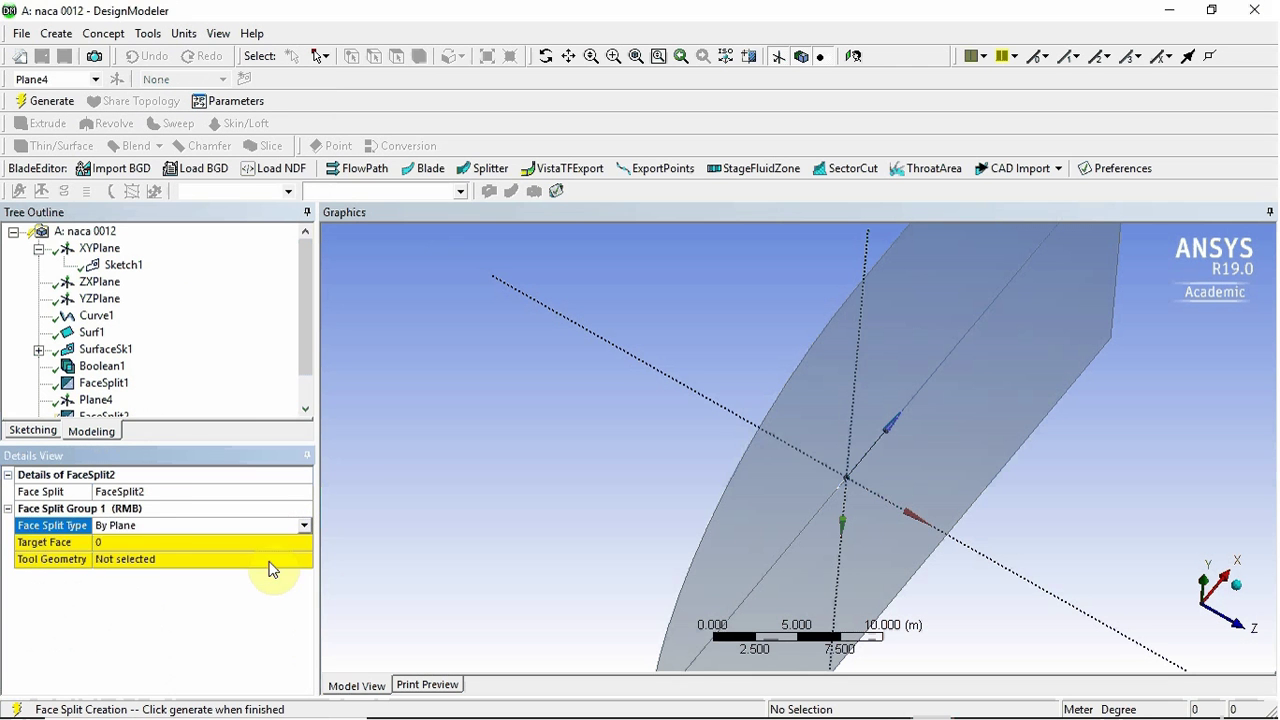
click(131, 540)
click(866, 395)
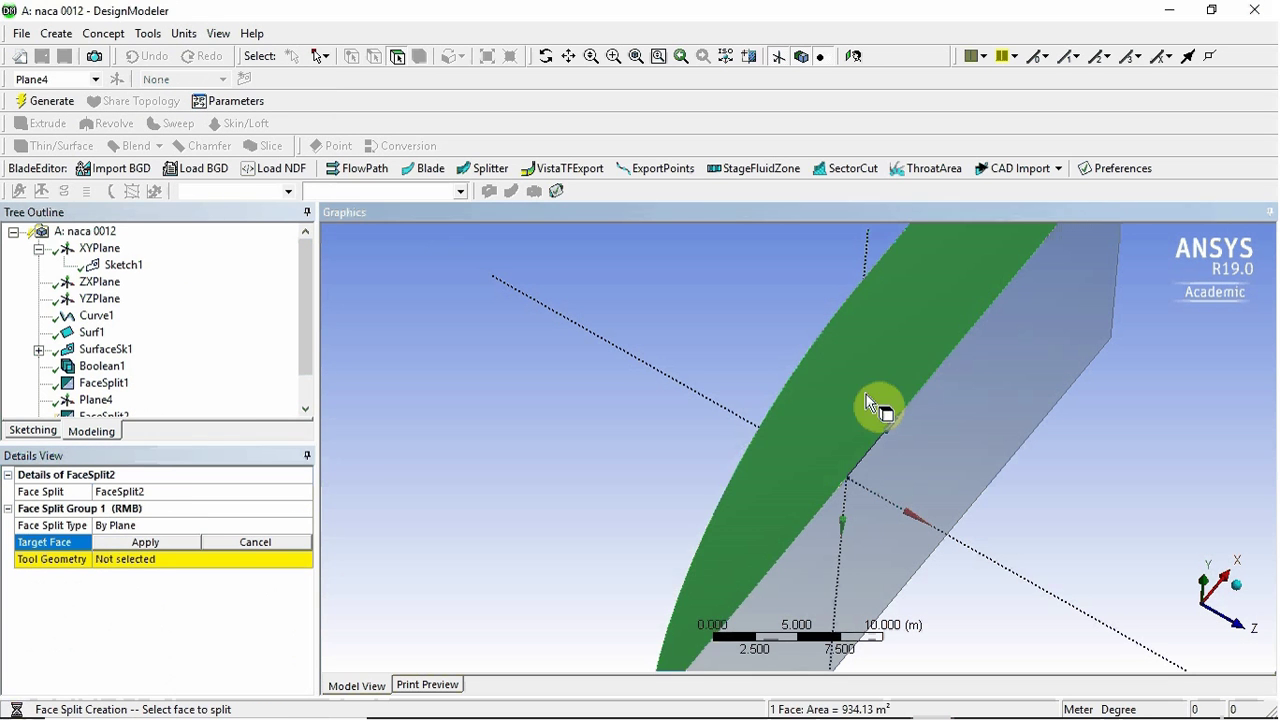
ctrl+click(921, 443)
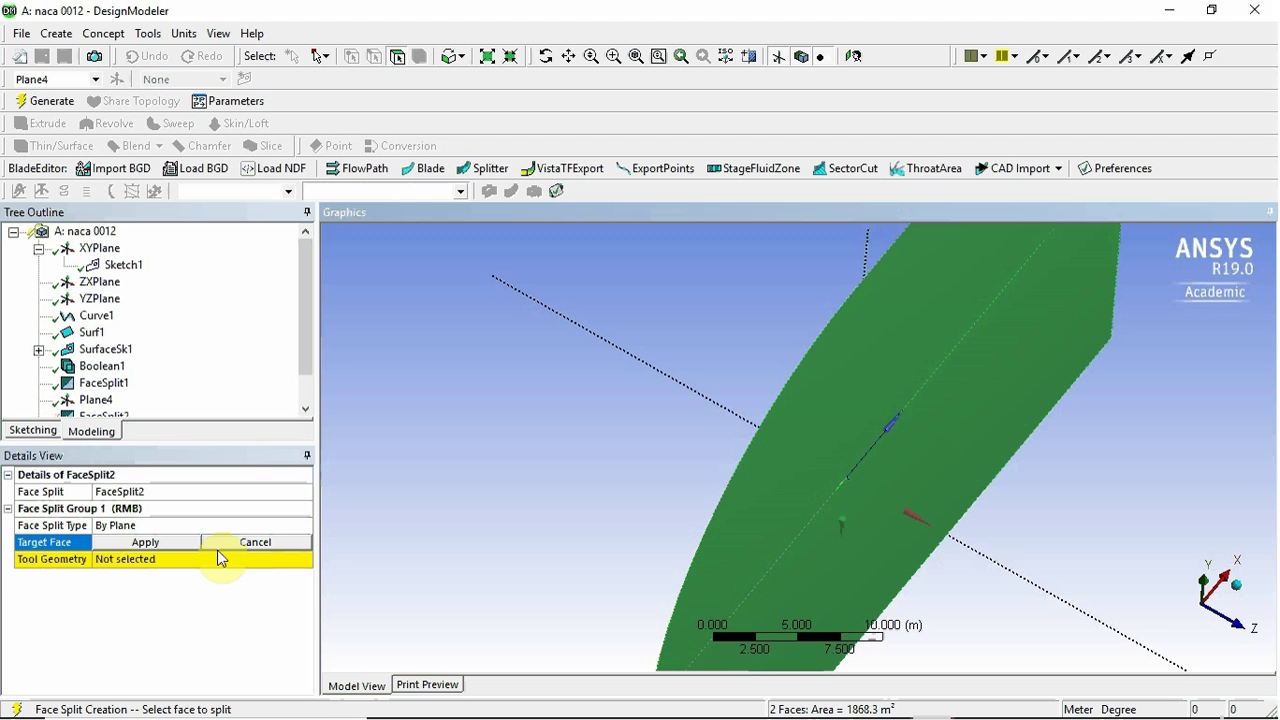
click(187, 544)
Use Plane4 as the tool geometry and generate FaceSplit2.
click(186, 557)
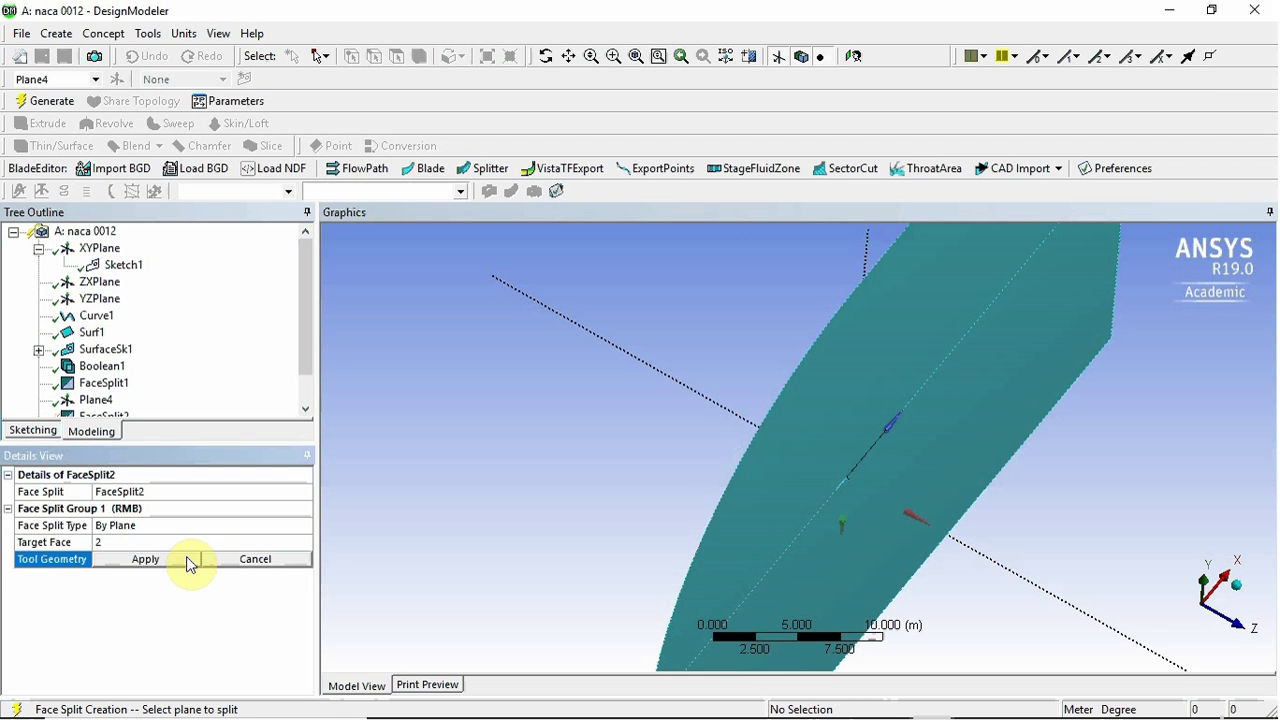
scroll(100, 420, down, 1)
click(96, 366)
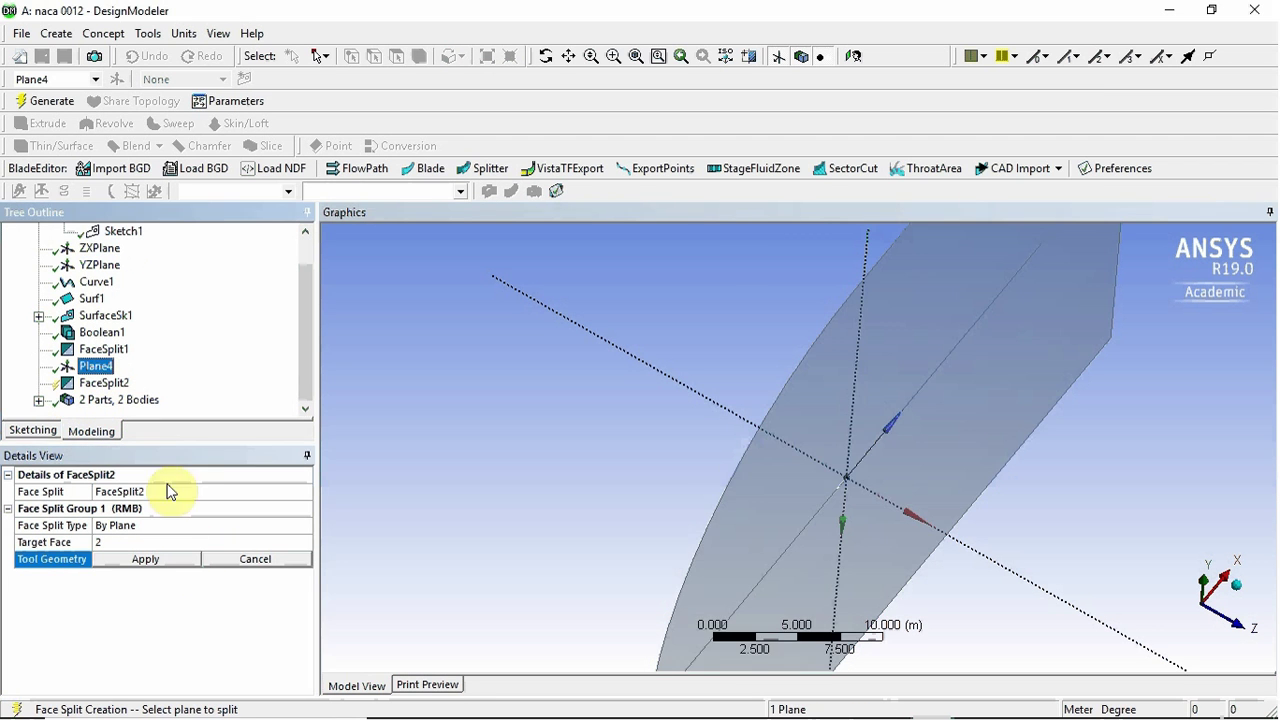
click(177, 555)
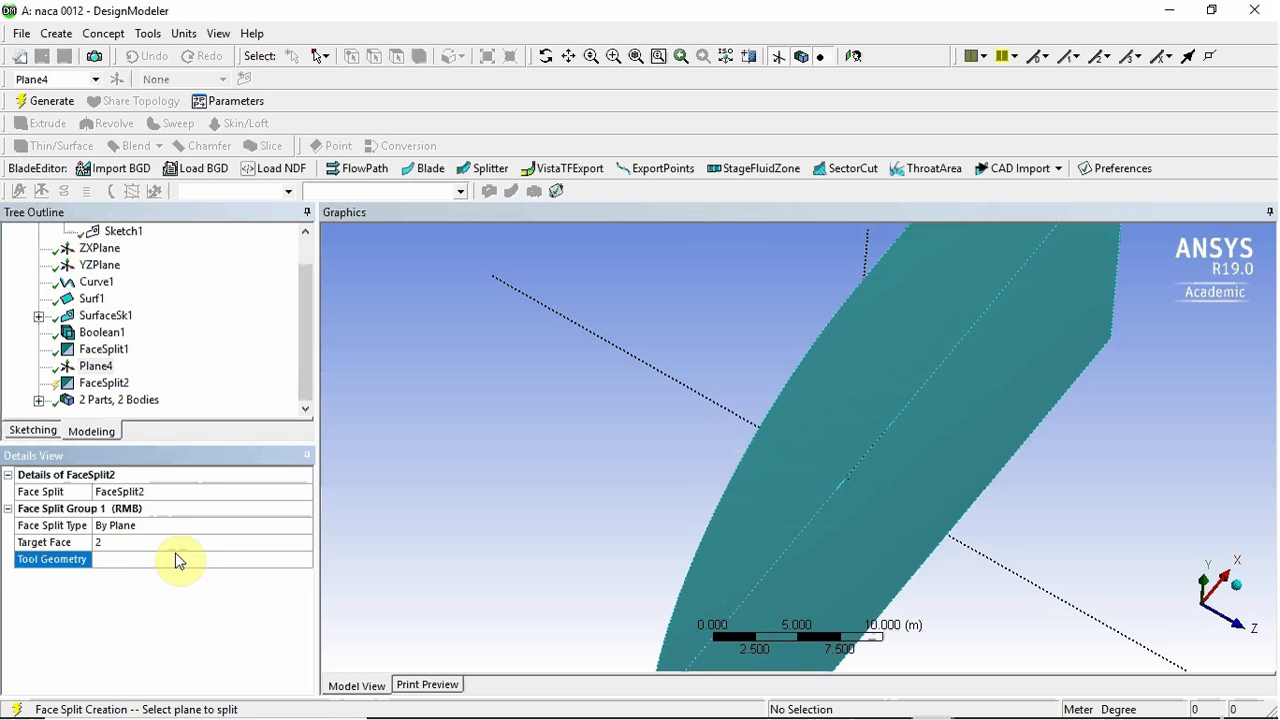
click(36, 103)
Check the areas of the resulting quarter faces and fit the domain in view.
click(912, 400)
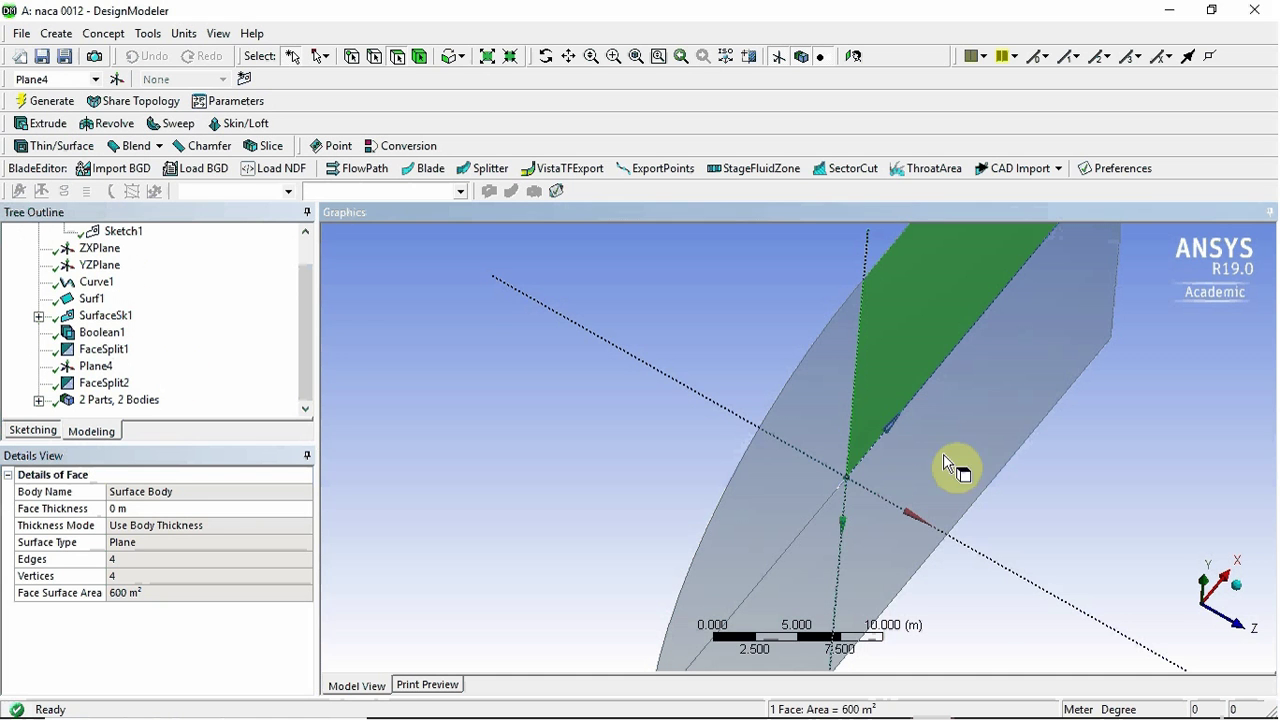
middle_drag(945, 462, 690, 378)
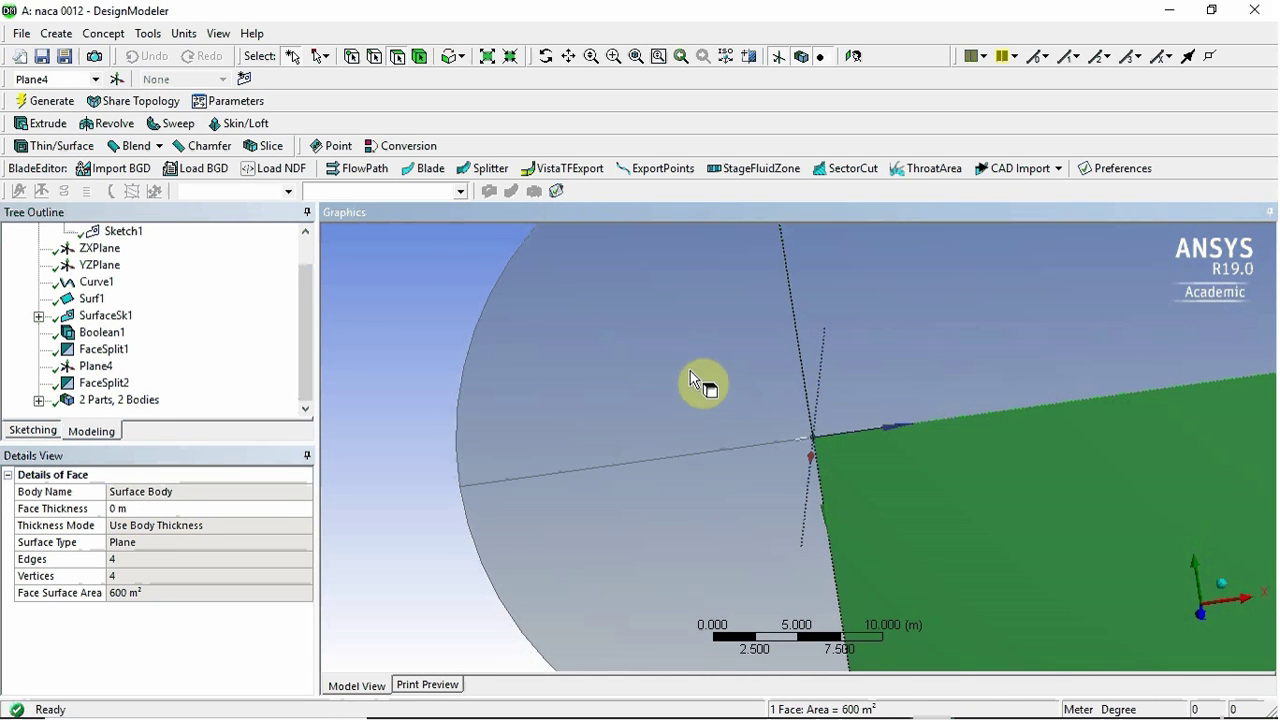
click(771, 551)
click(894, 437)
click(814, 531)
click(757, 440)
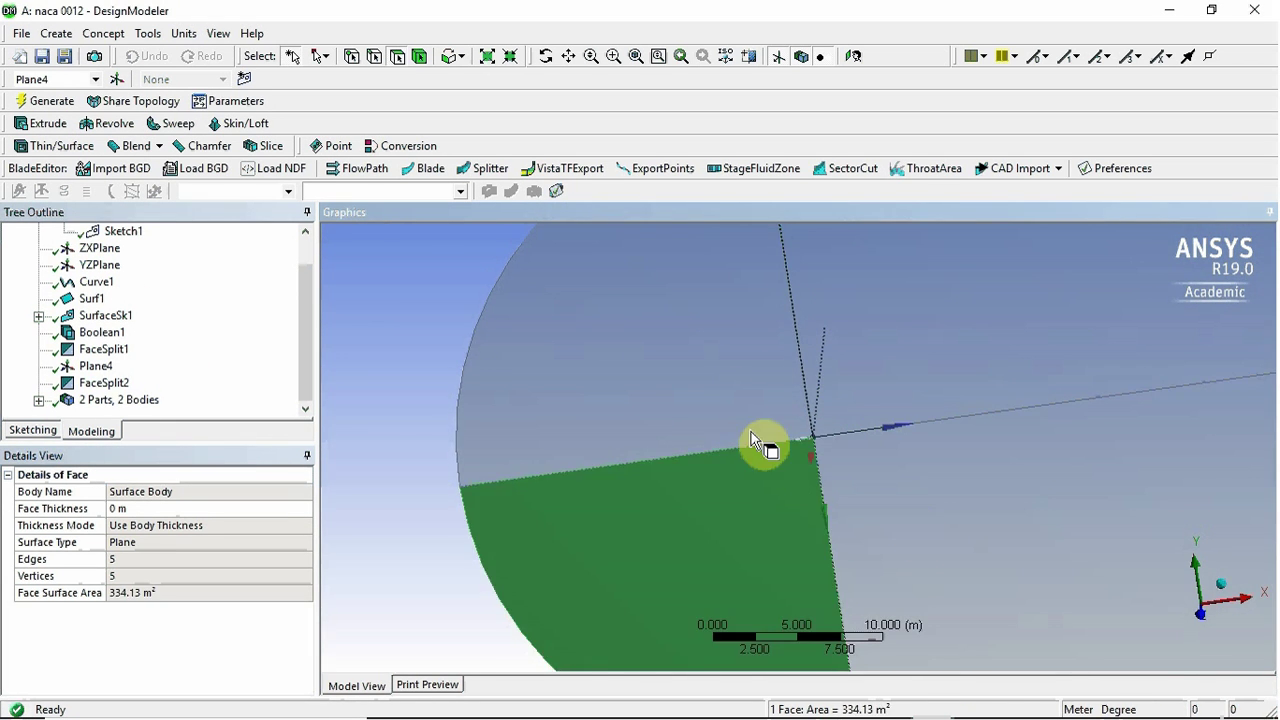
click(716, 391)
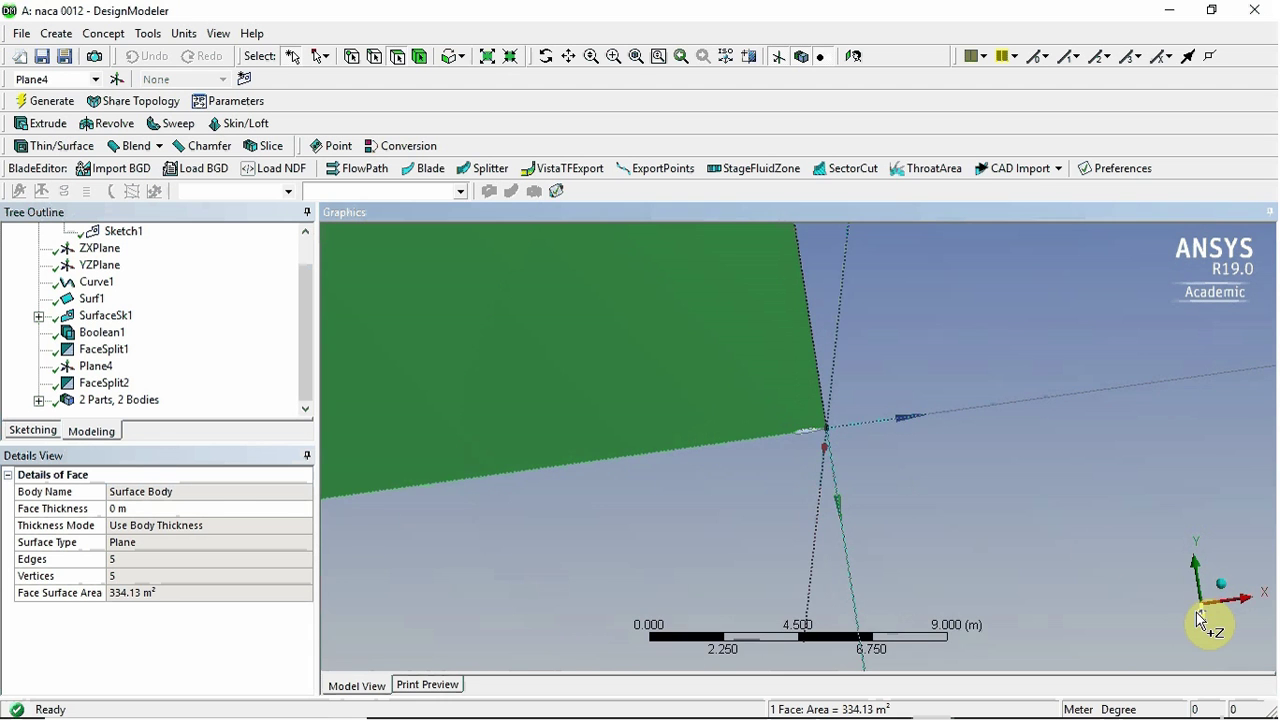
key(F7)
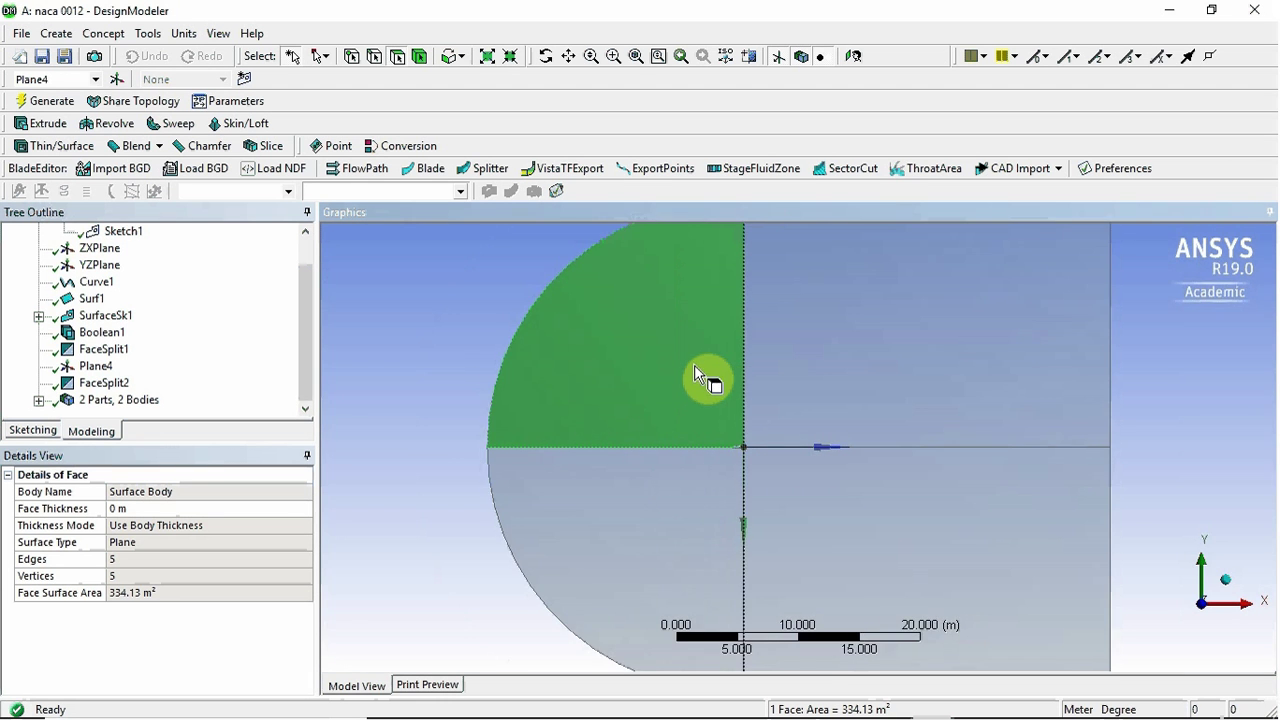
scroll(740, 410, up, 5)
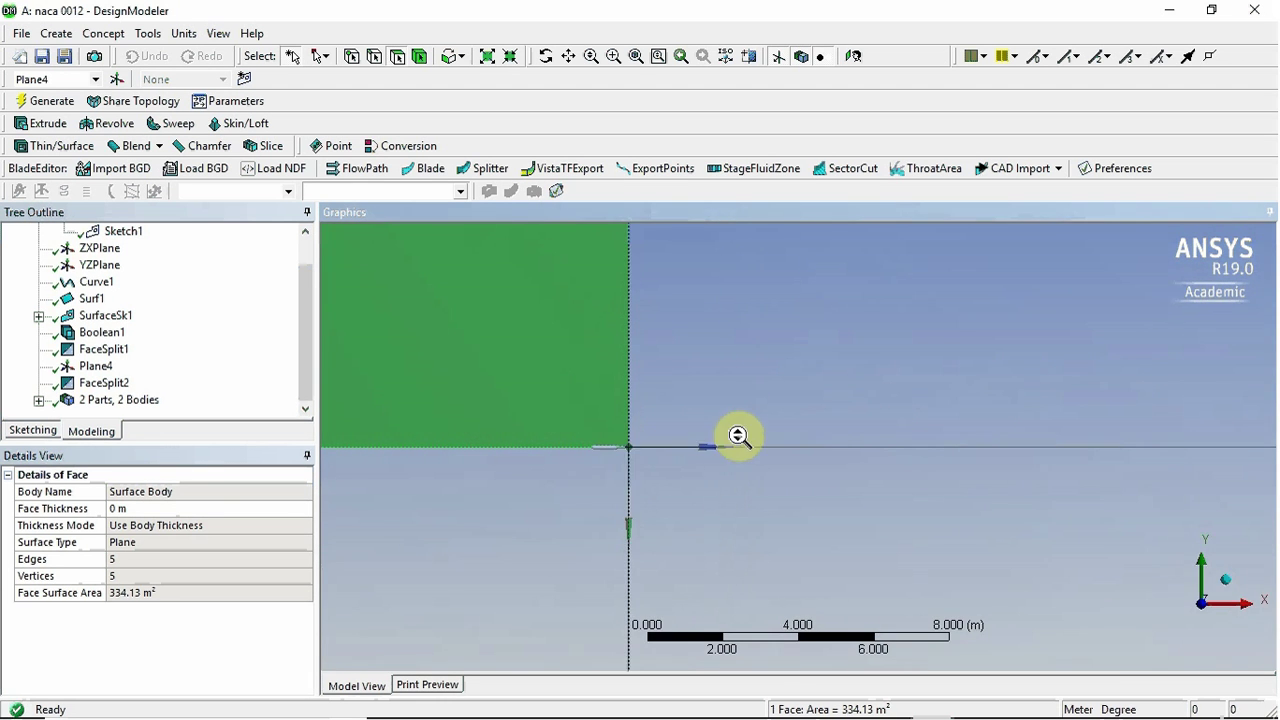
scroll(1040, 430, up, 3)
scroll(917, 404, up, 3)
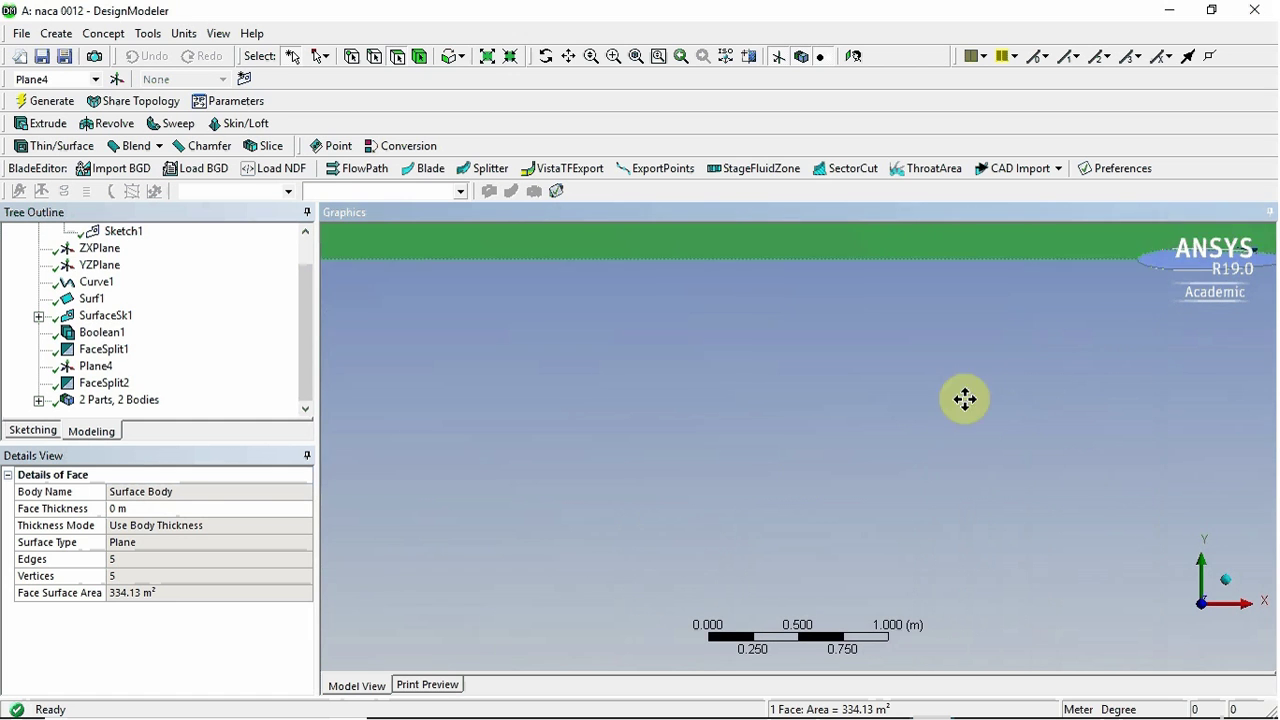
ctrl+middle_drag(963, 400, 909, 457)
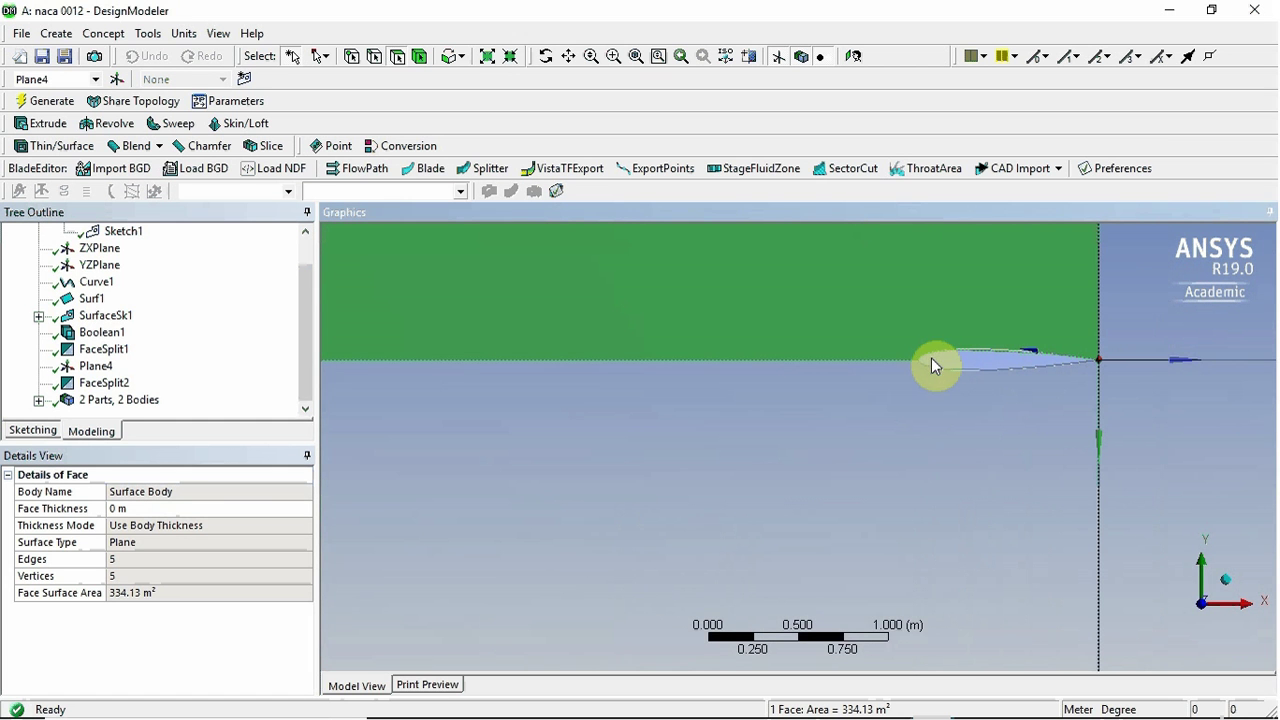
scroll(931, 360, down, 2)
scroll(863, 398, down, 4)
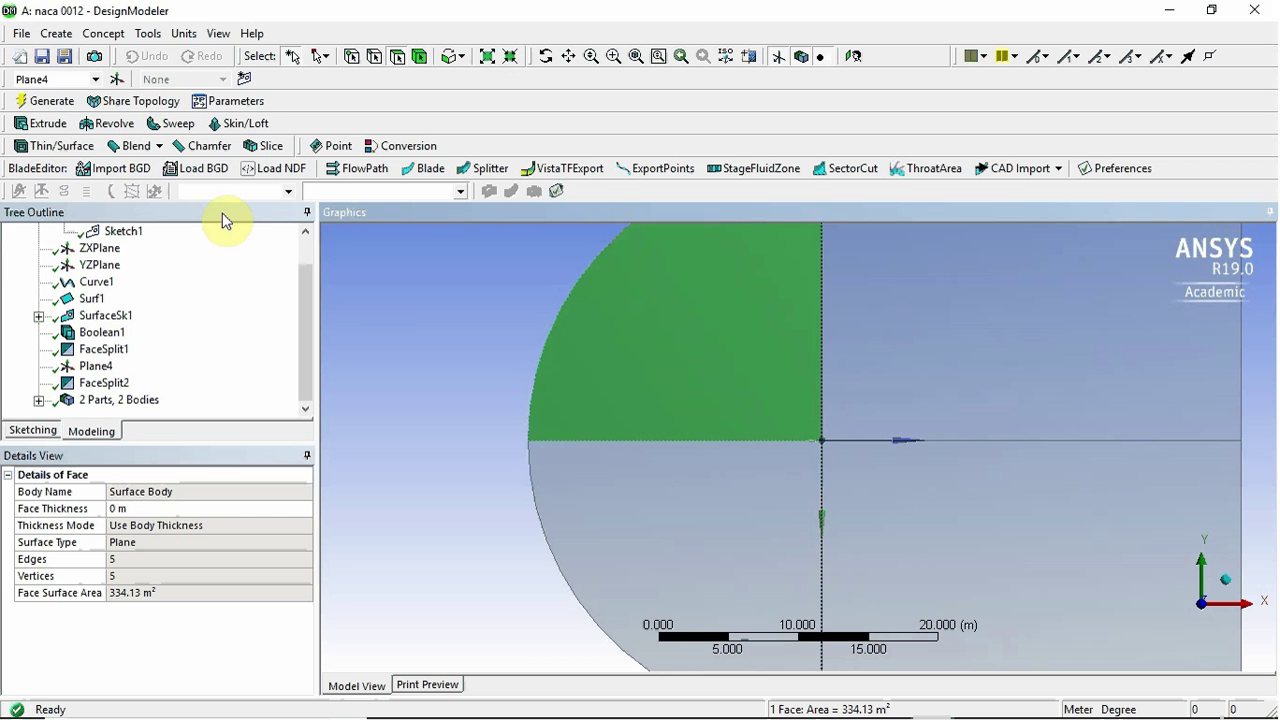
Create a new plane, Plane5, defined From Coordinates.
click(117, 80)
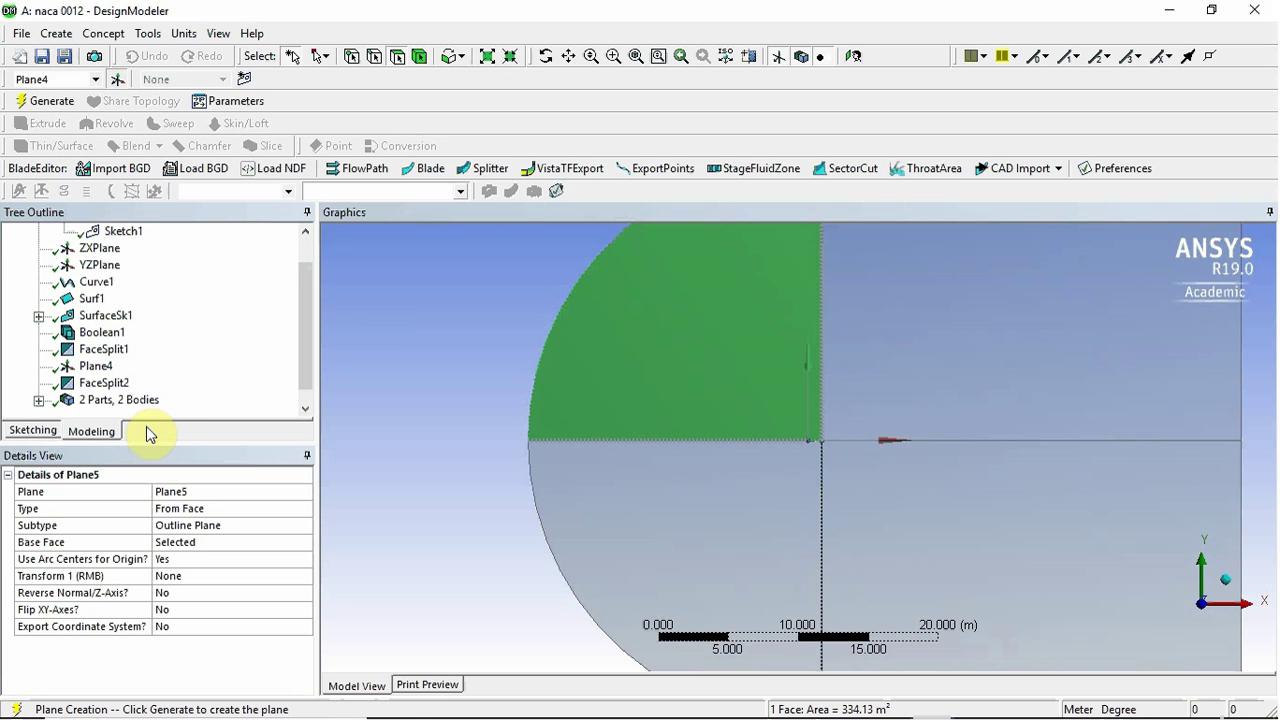
click(300, 514)
click(304, 514)
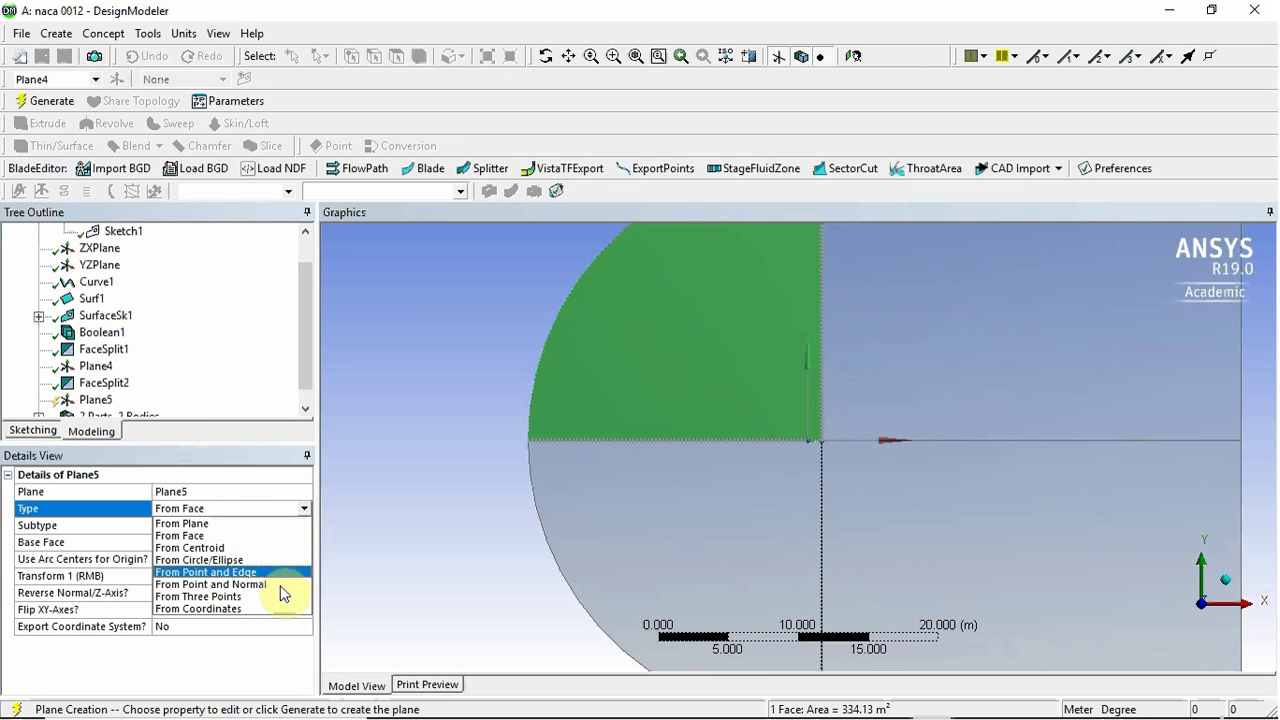
click(264, 608)
Place Plane5 at Point X 0.1 m with normal (1, 0, 0) and generate it.
click(165, 542)
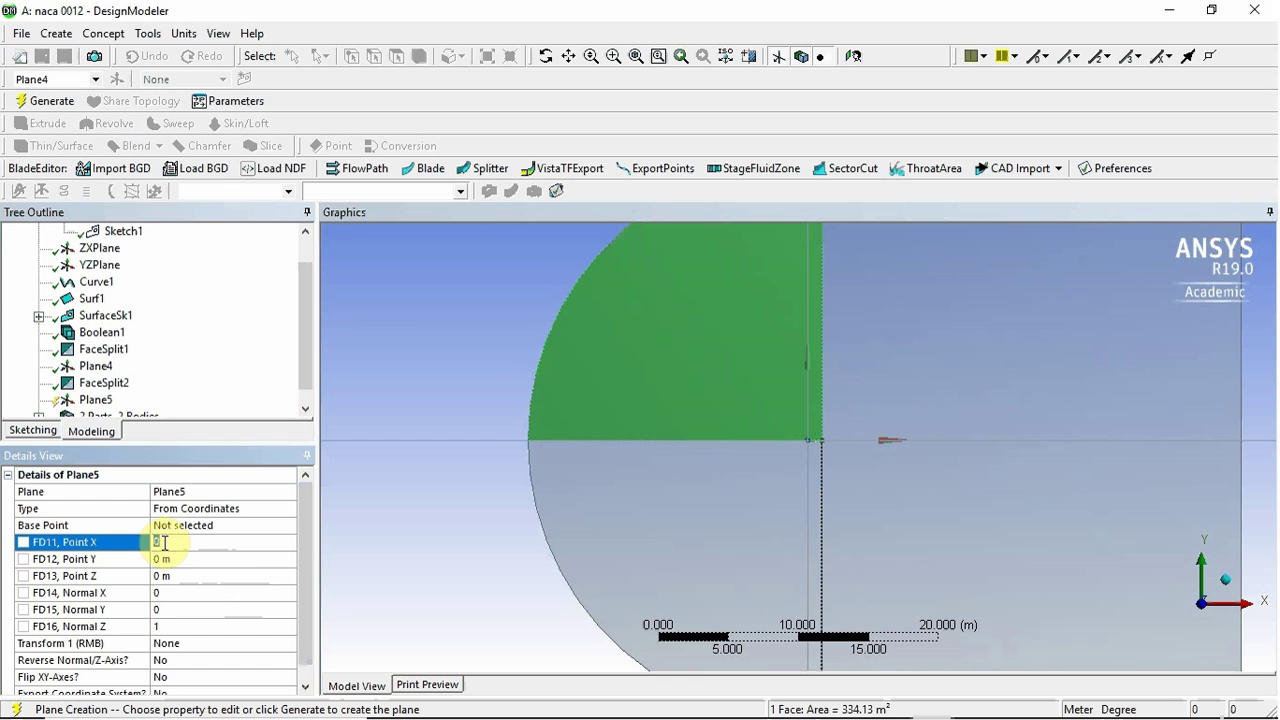
text(0.1)
key(Return)
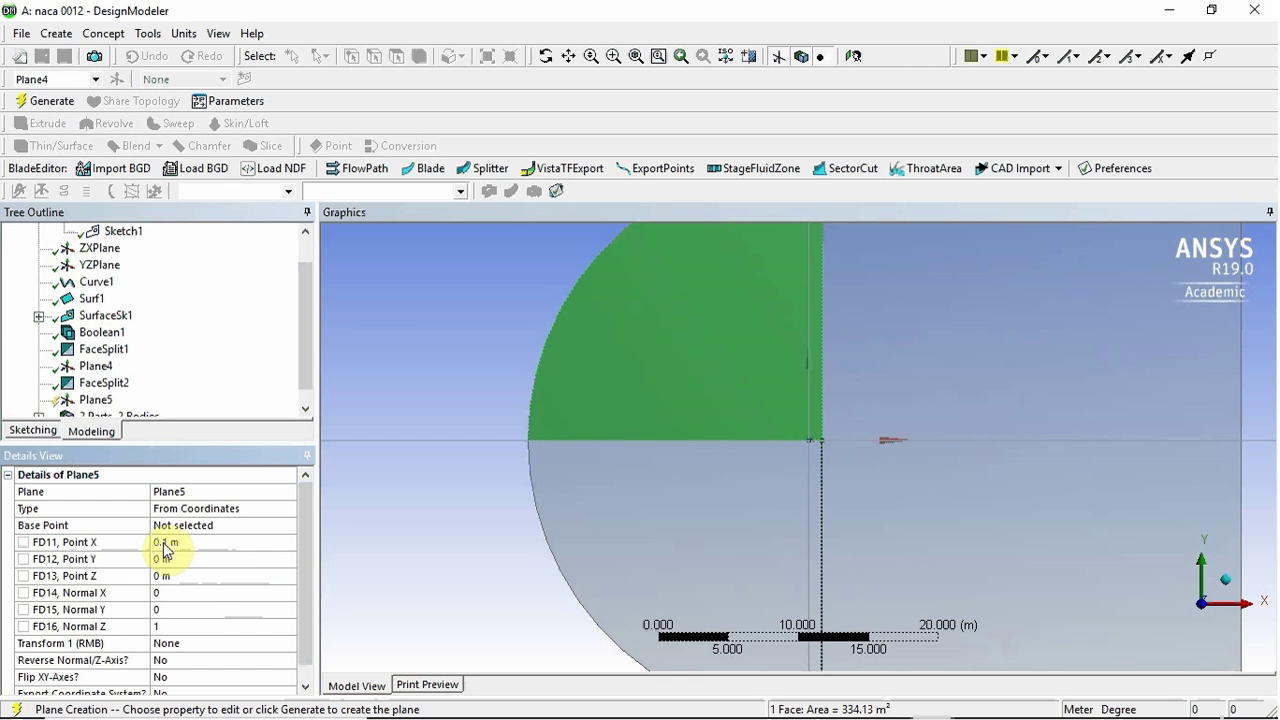
click(165, 594)
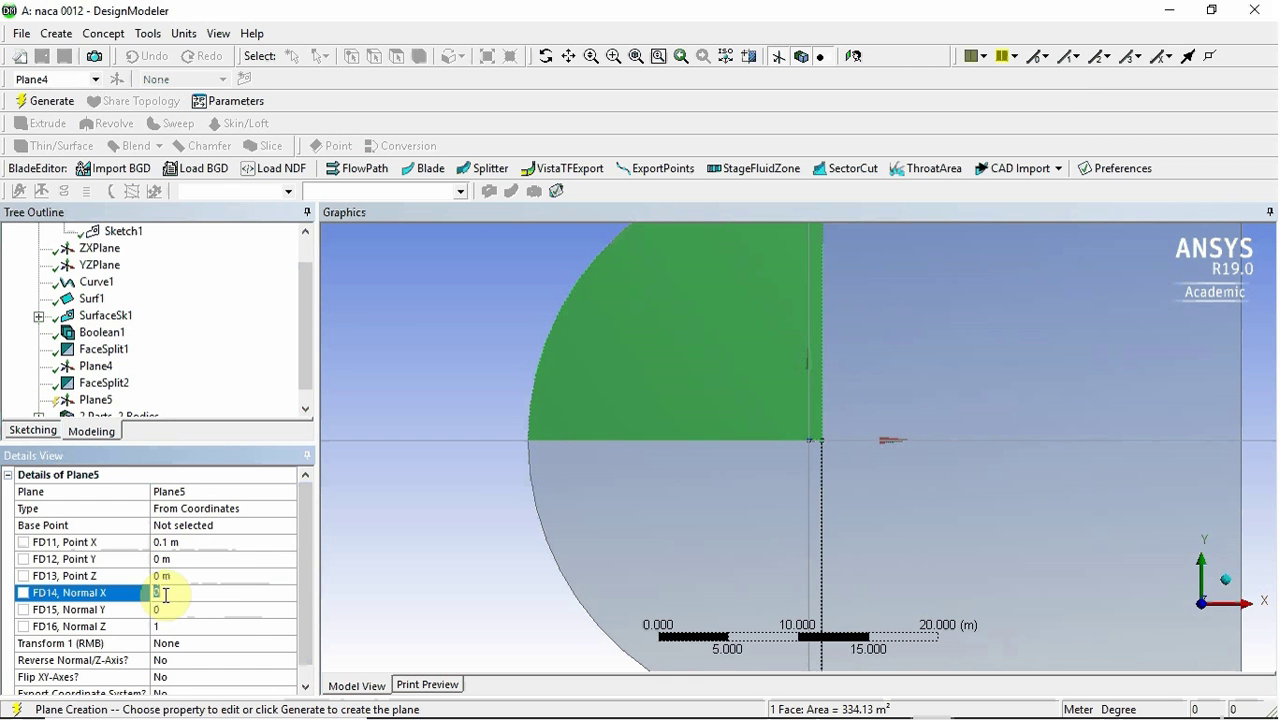
text(1)
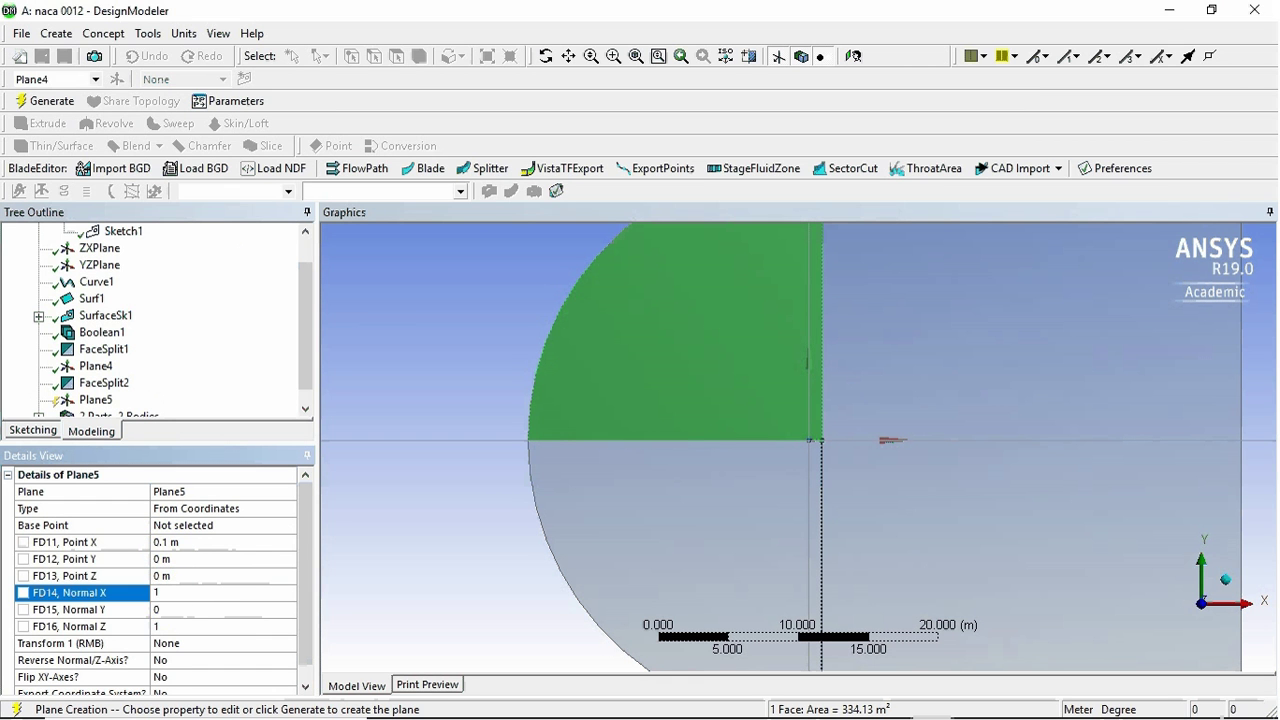
click(162, 627)
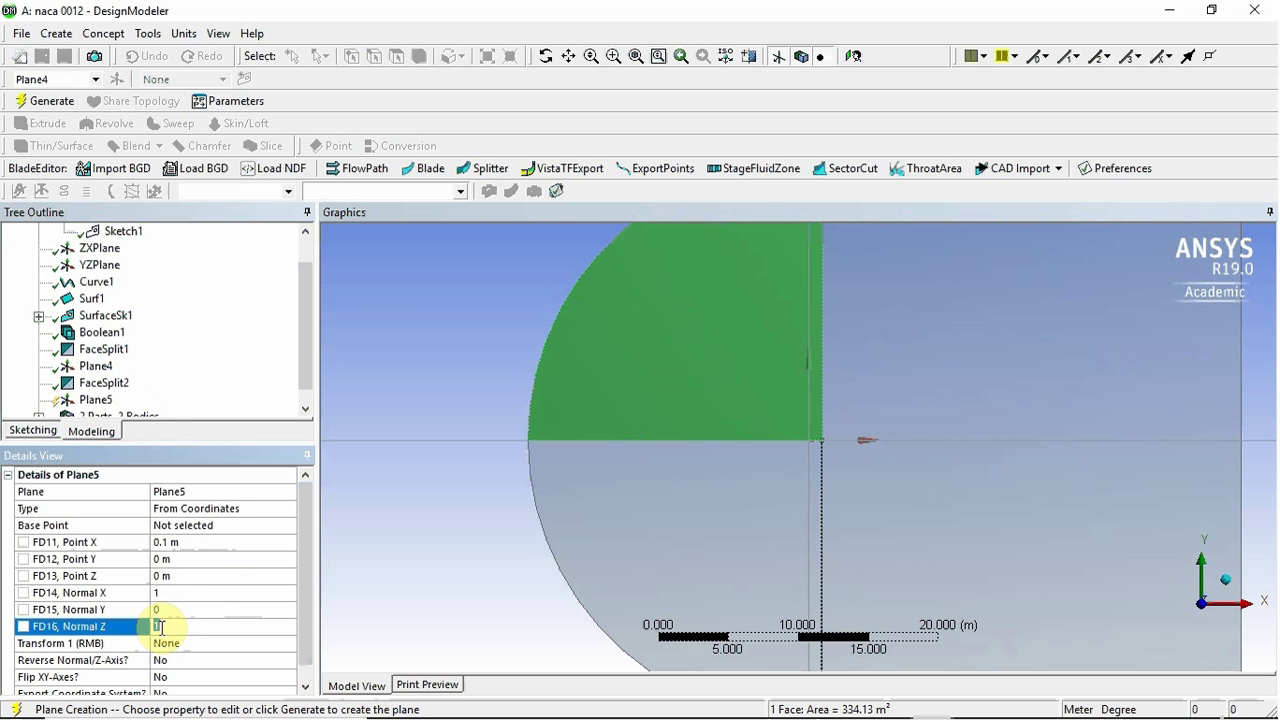
text(0)
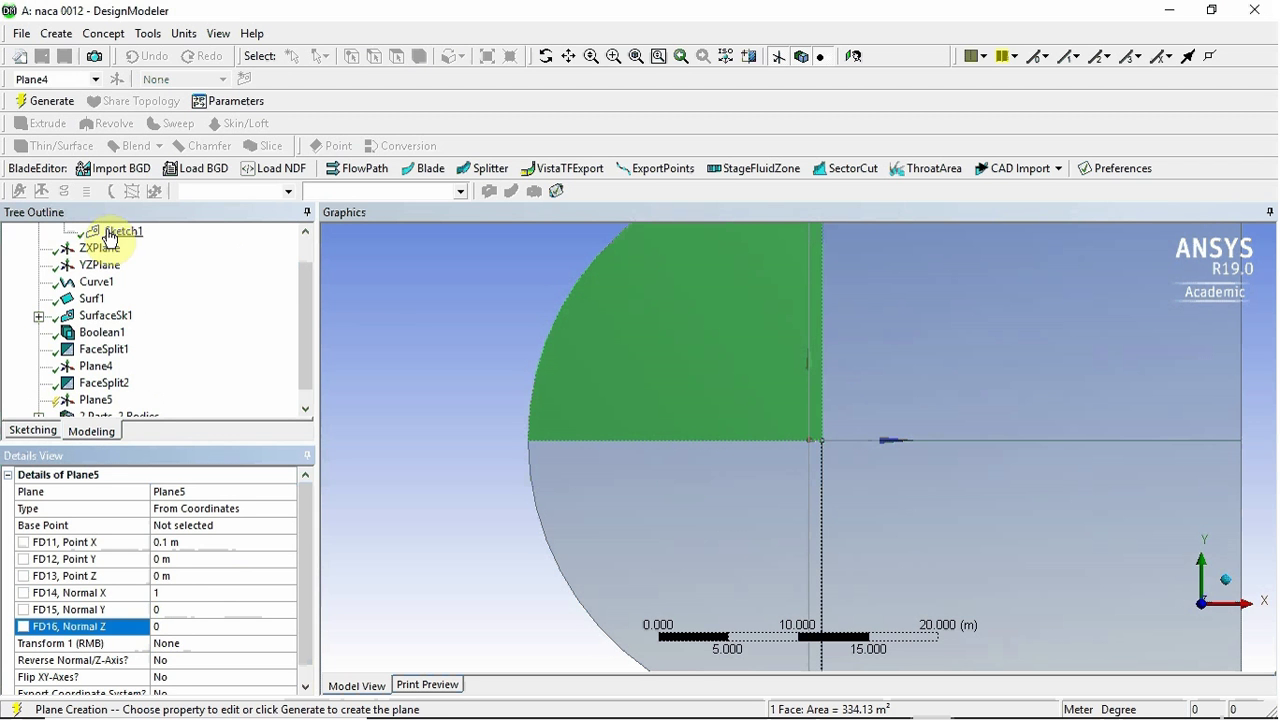
click(47, 101)
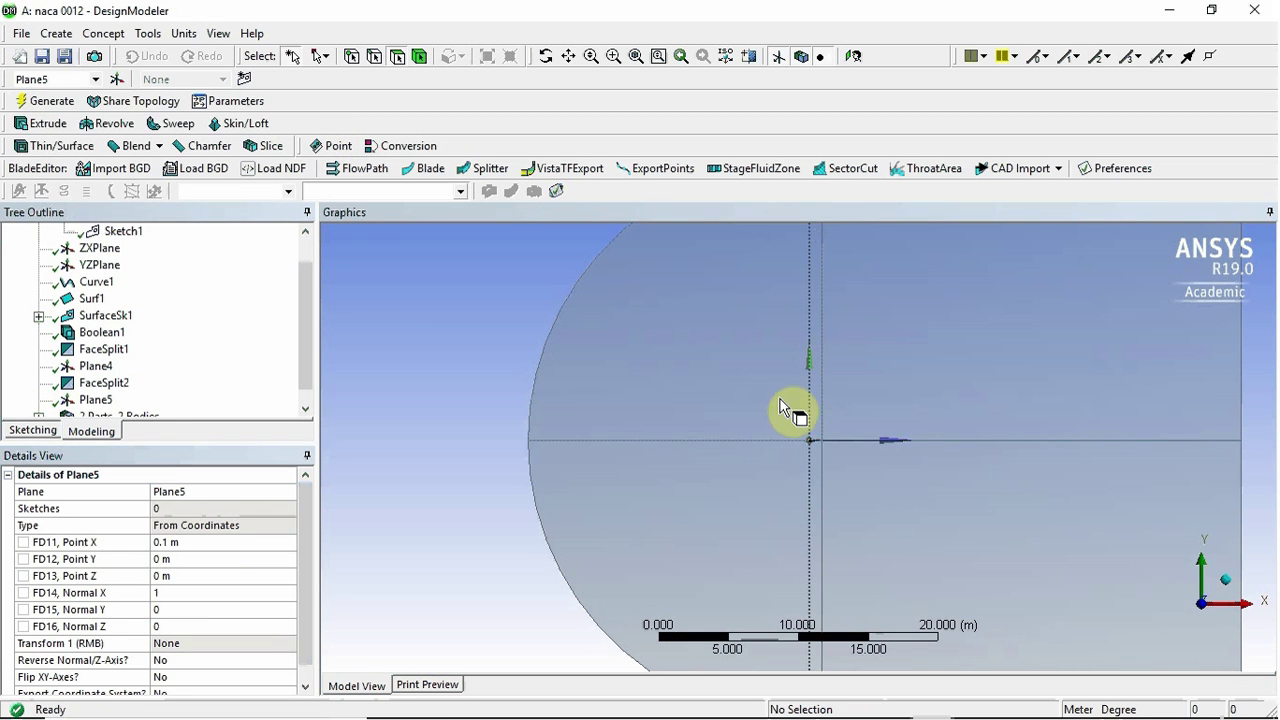
scroll(810, 430, up, 10)
scroll(872, 422, up, 5)
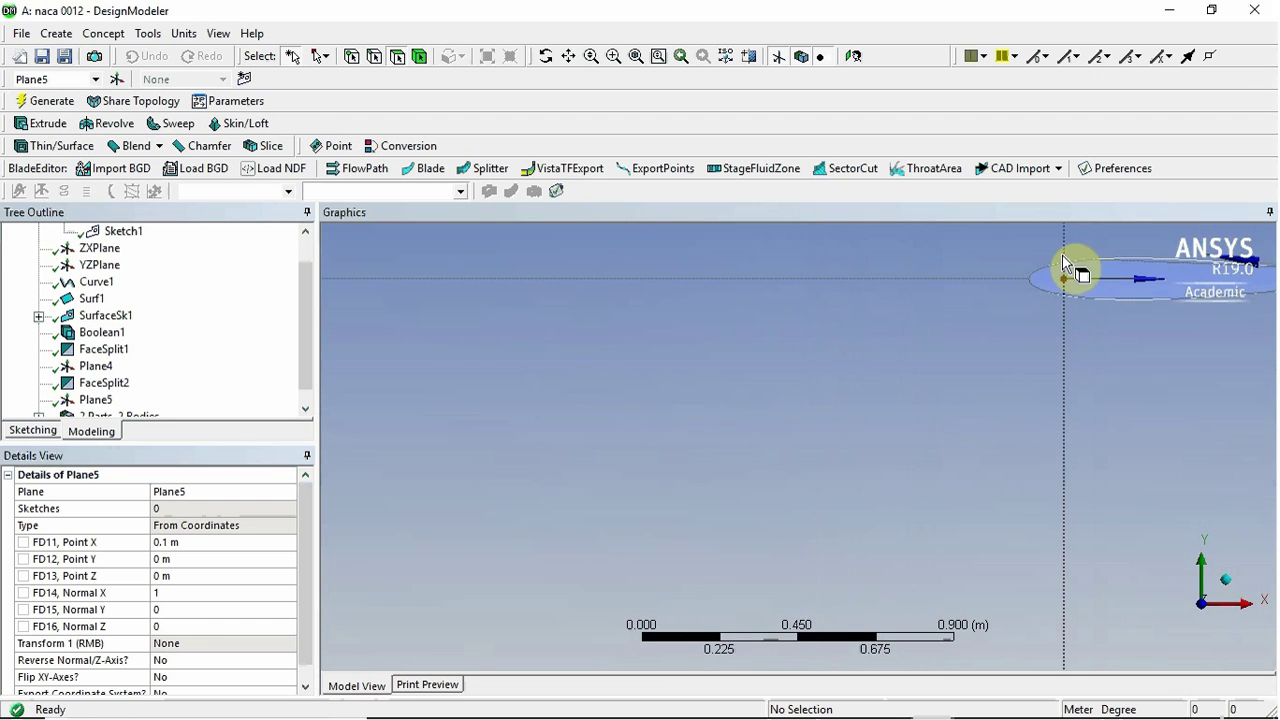
scroll(591, 428, down, 5)
scroll(591, 428, down, 15)
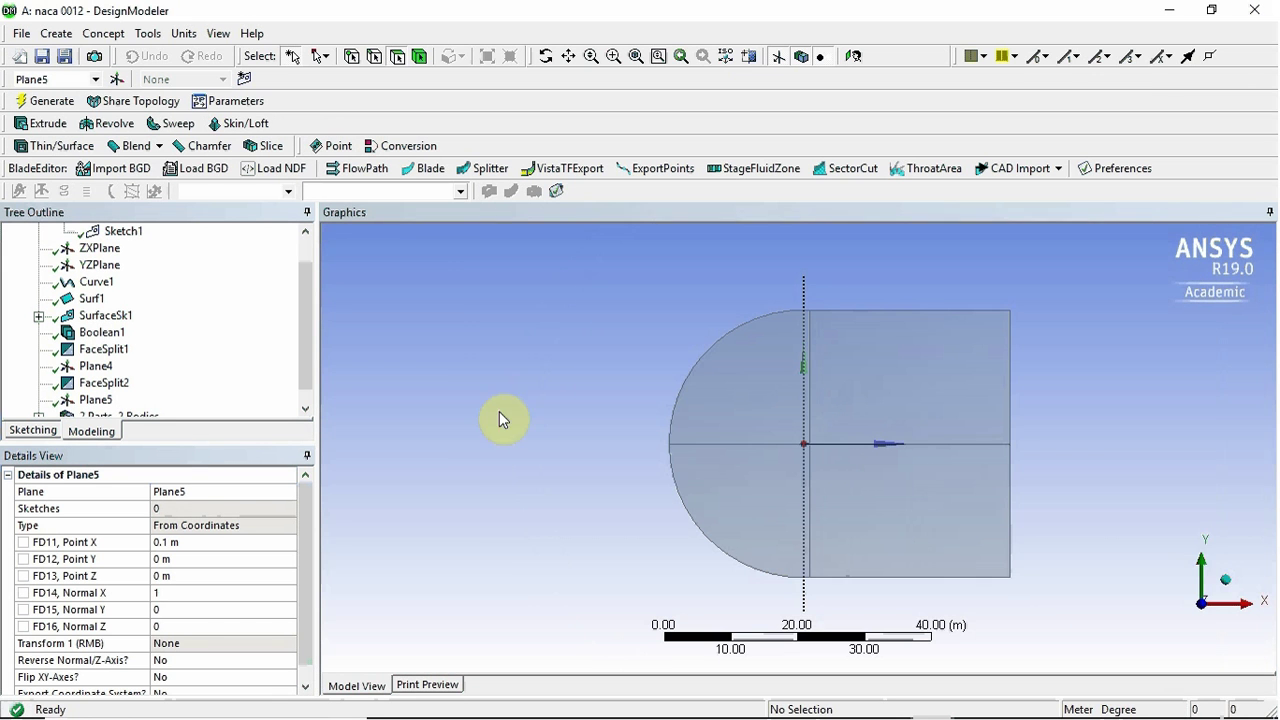
Start FaceSplit3 using the split-by-plane face split type.
click(148, 33)
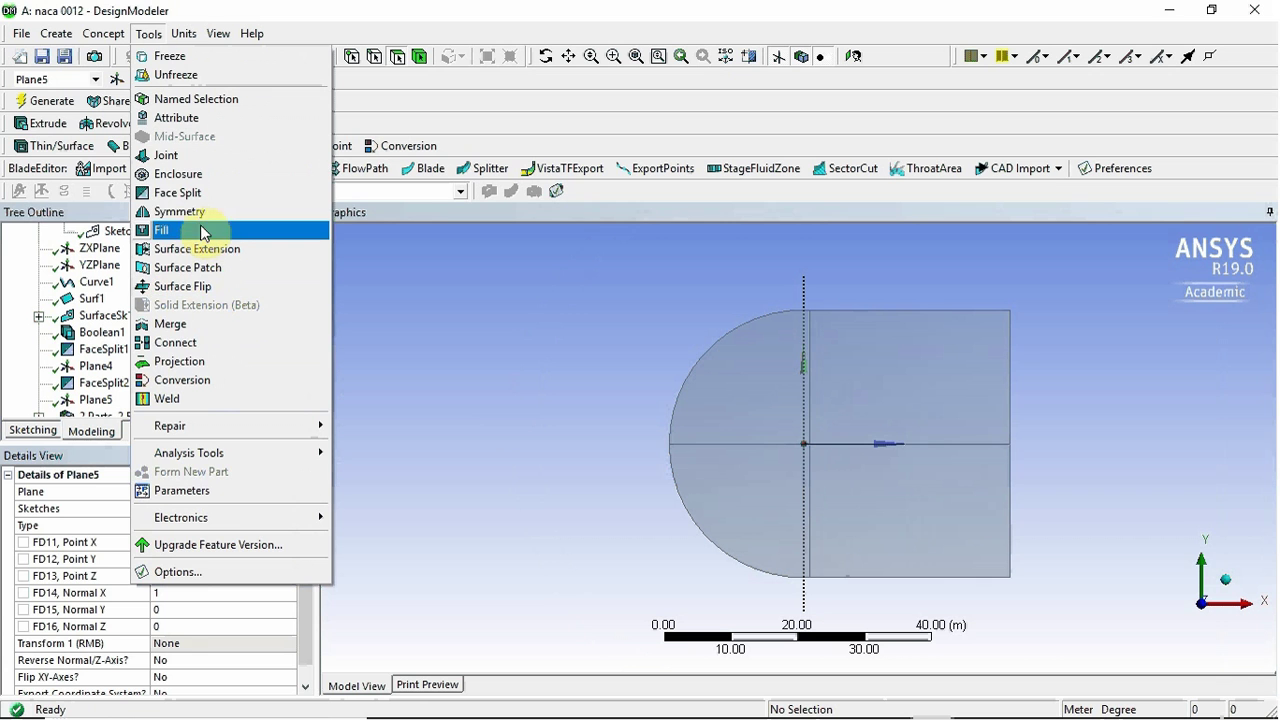
click(178, 192)
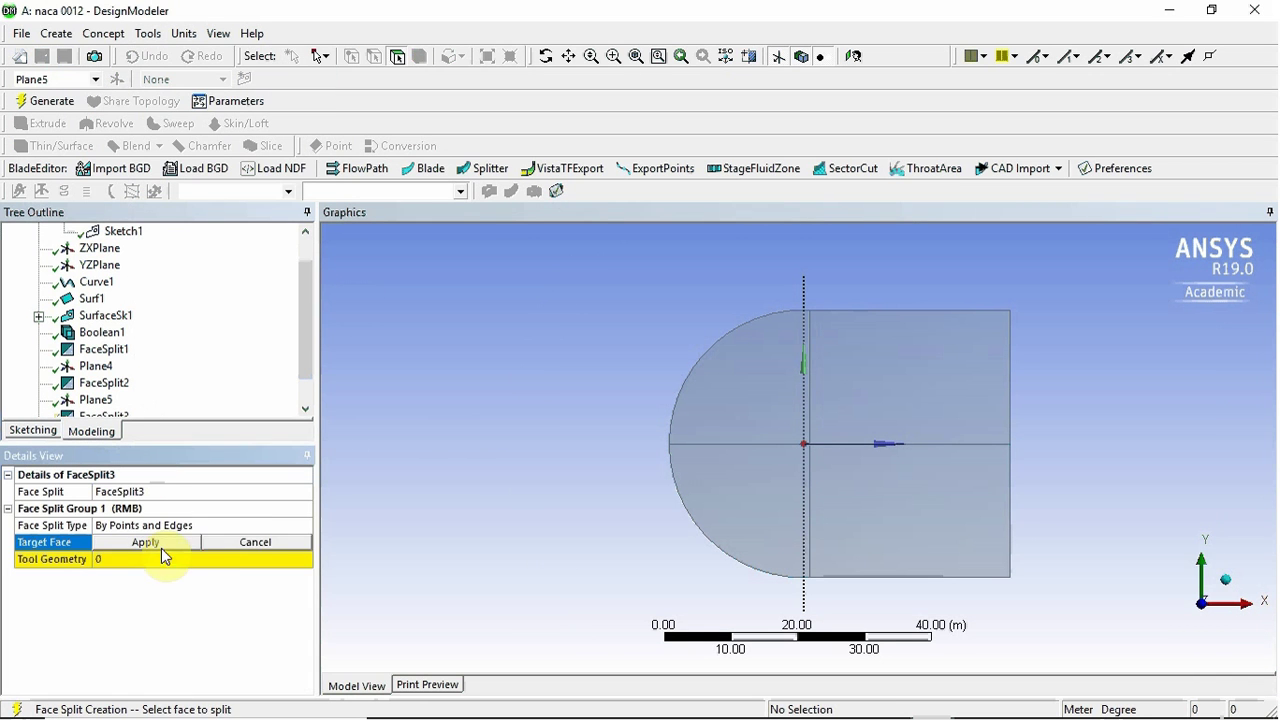
click(206, 524)
click(304, 525)
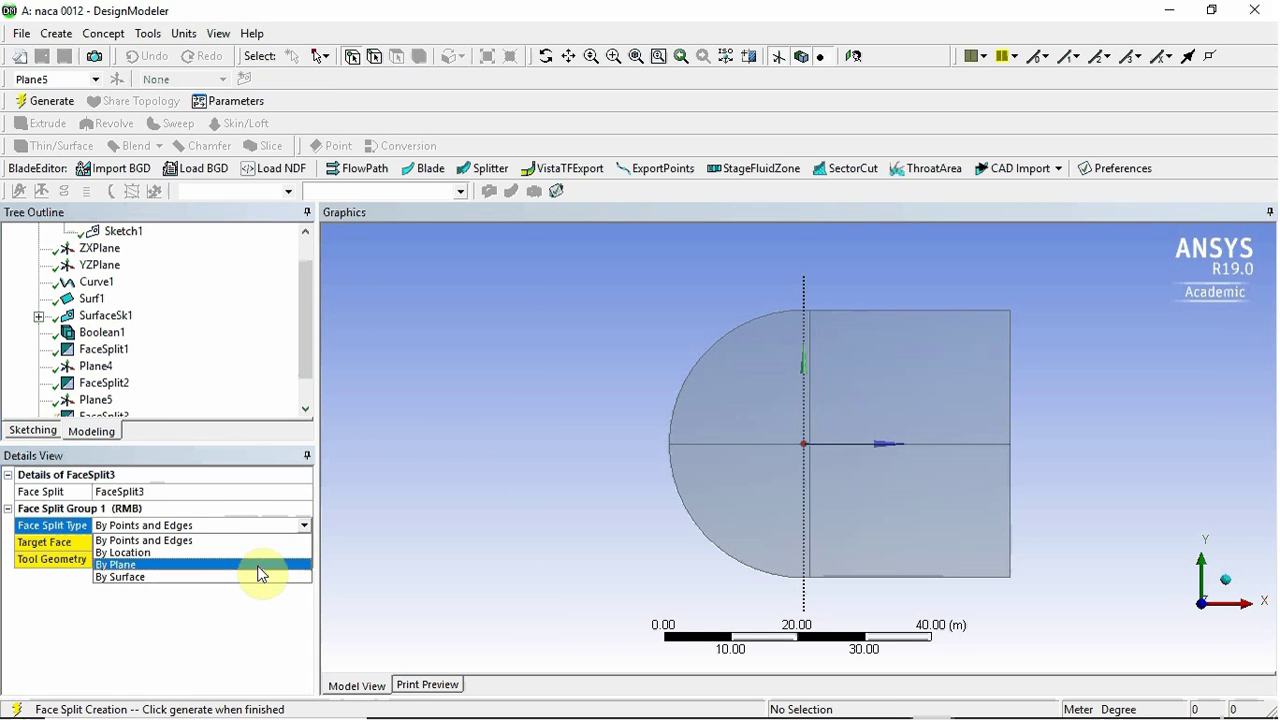
click(258, 566)
Split the upper-left and lower-left quarter faces with Plane5 and generate.
click(177, 541)
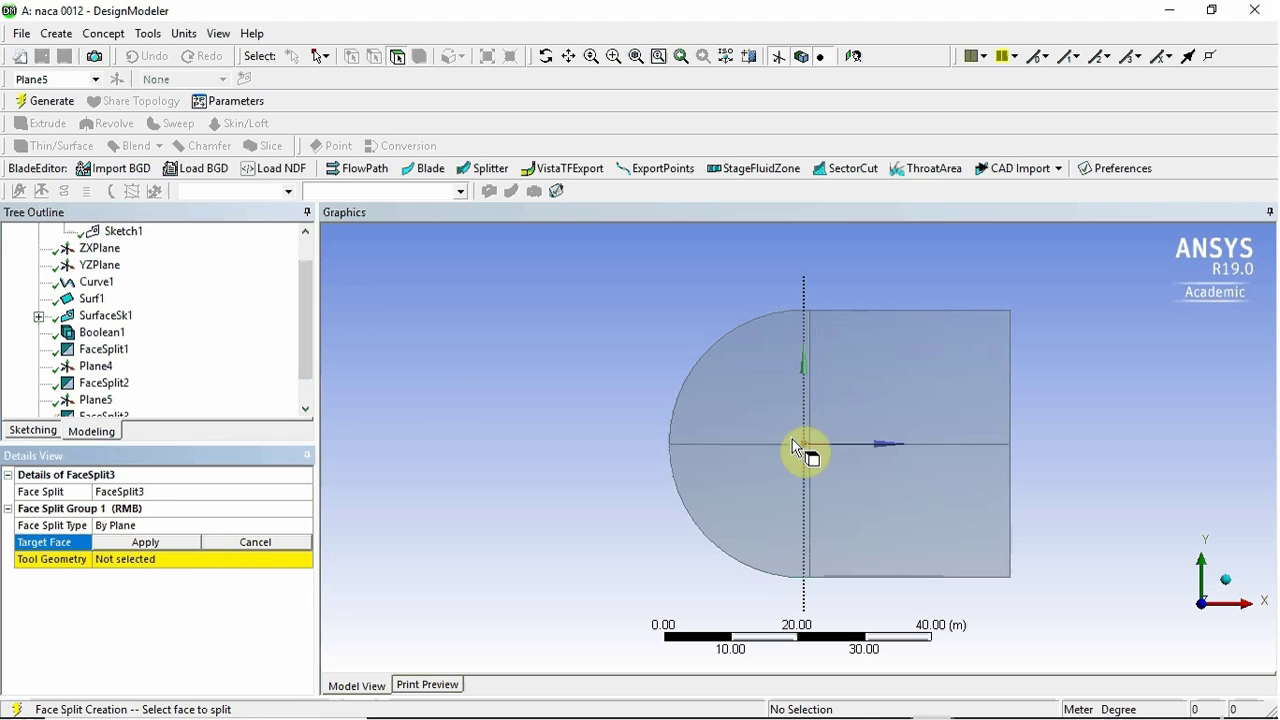
click(748, 410)
ctrl+click(742, 490)
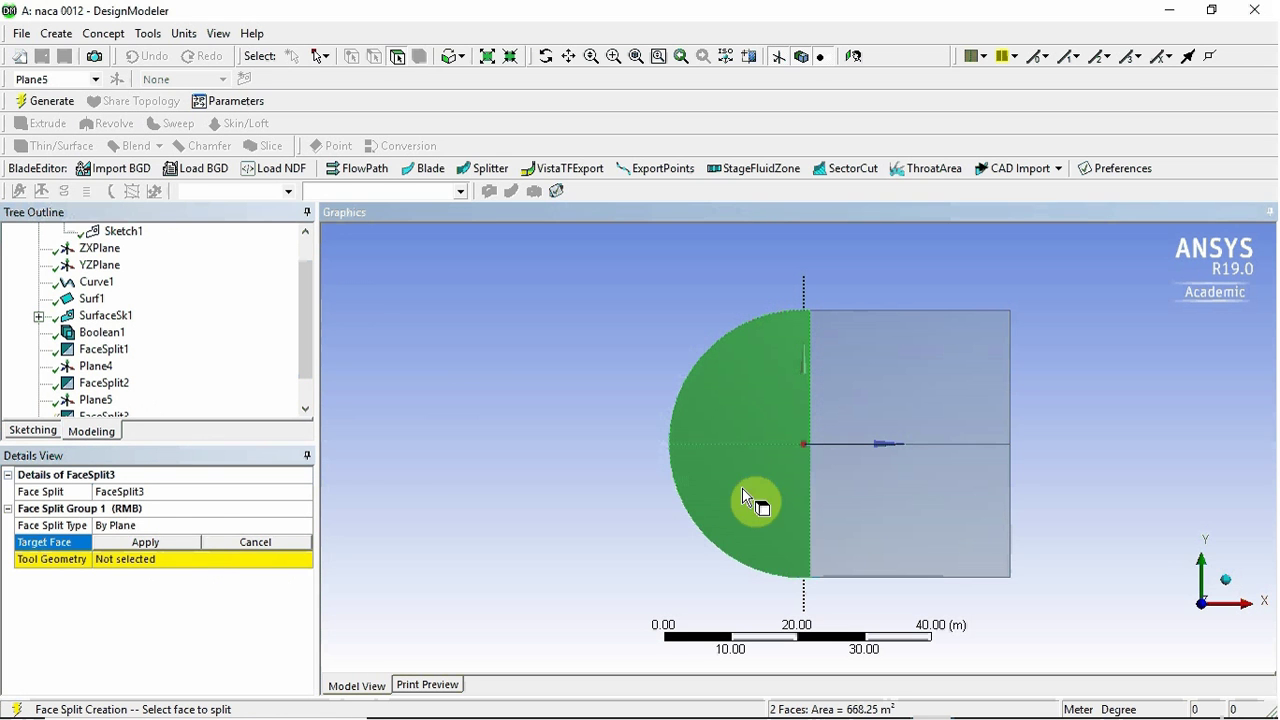
click(145, 542)
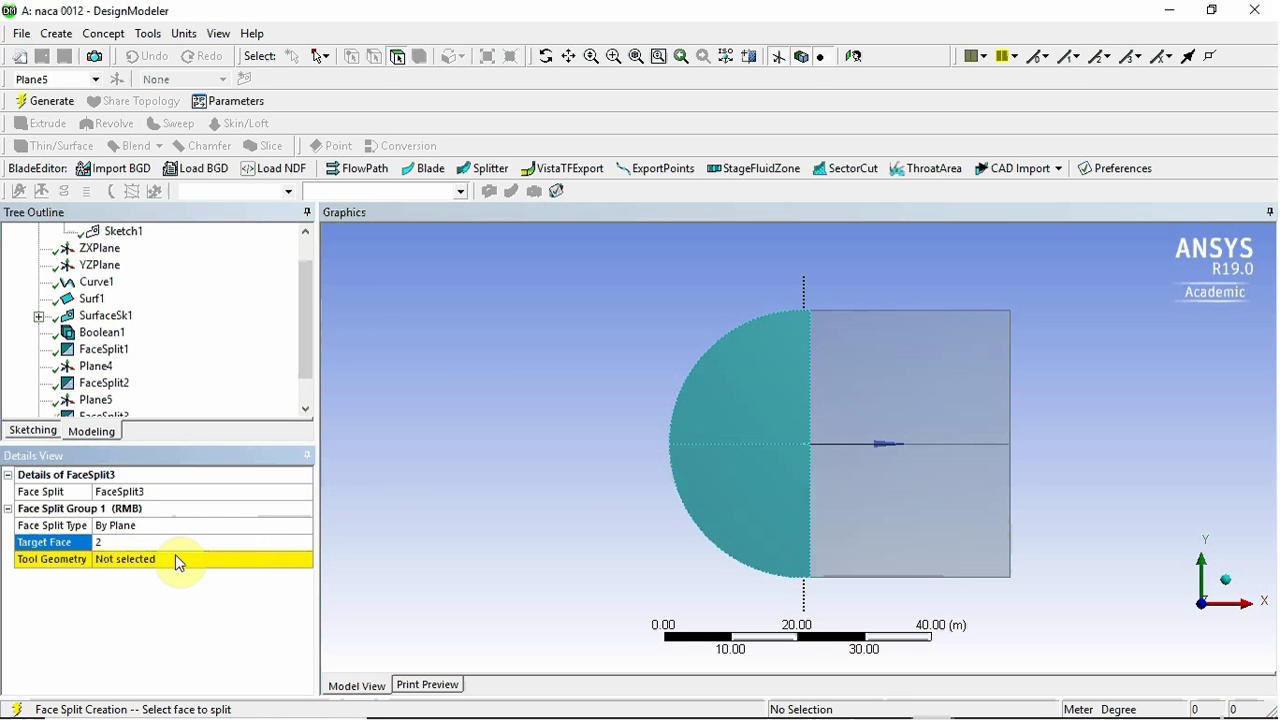
scroll(113, 390, down, 1)
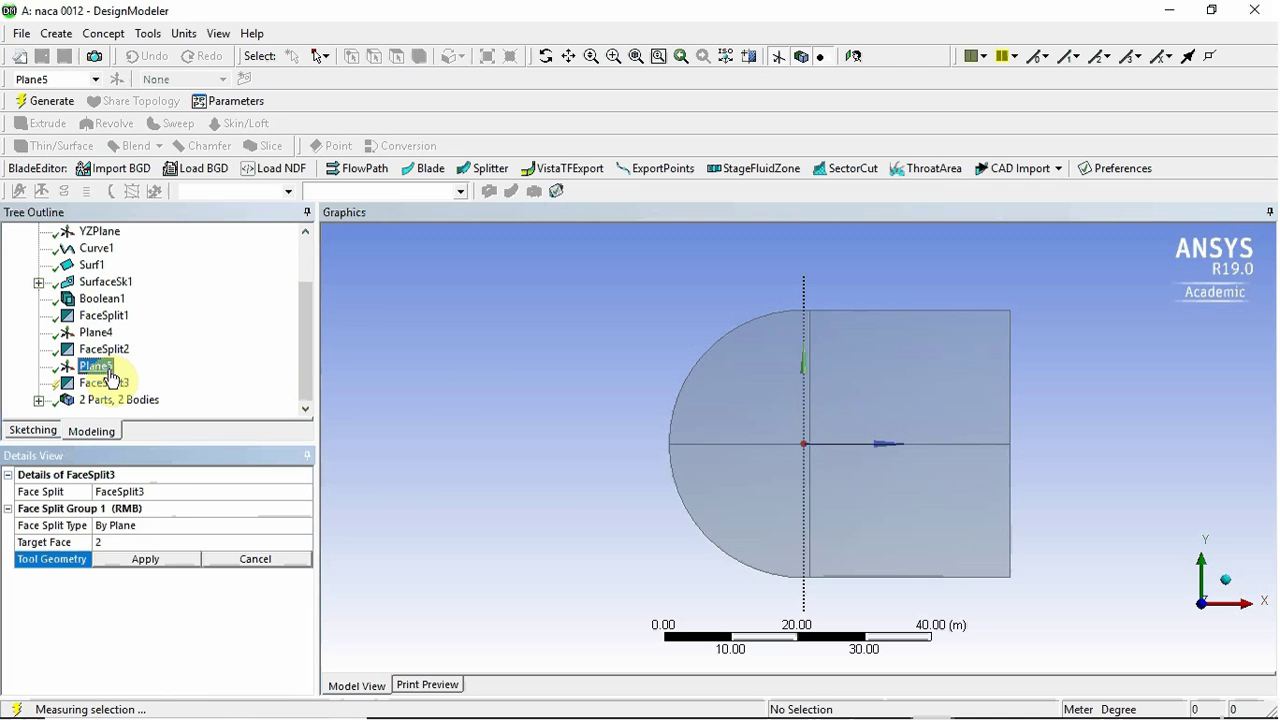
click(177, 556)
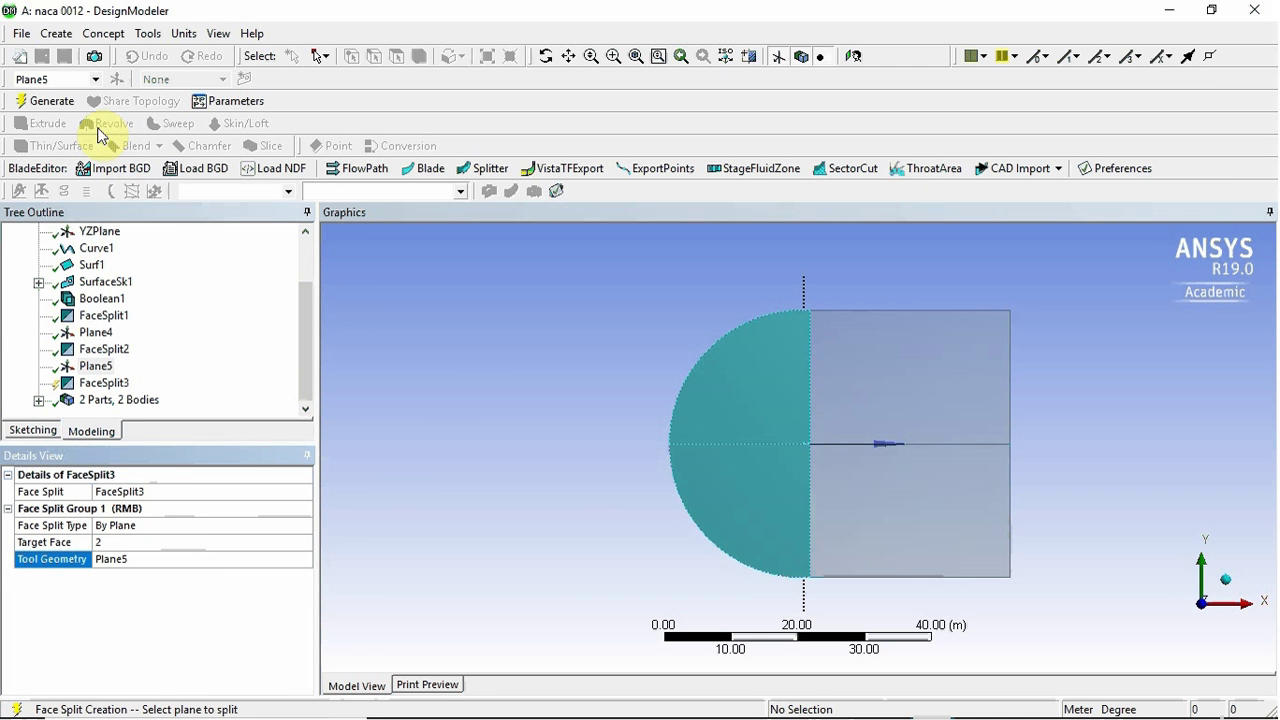
click(66, 103)
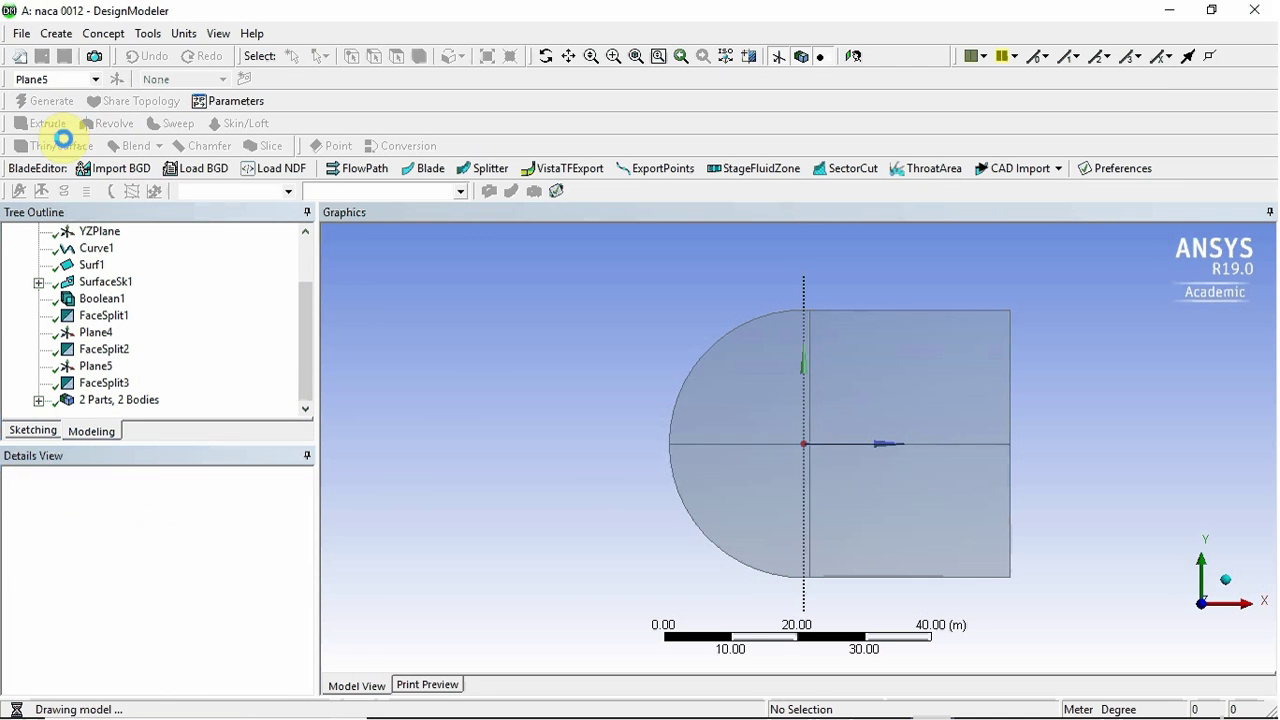
click(735, 413)
scroll(803, 477, up, 5)
click(790, 490)
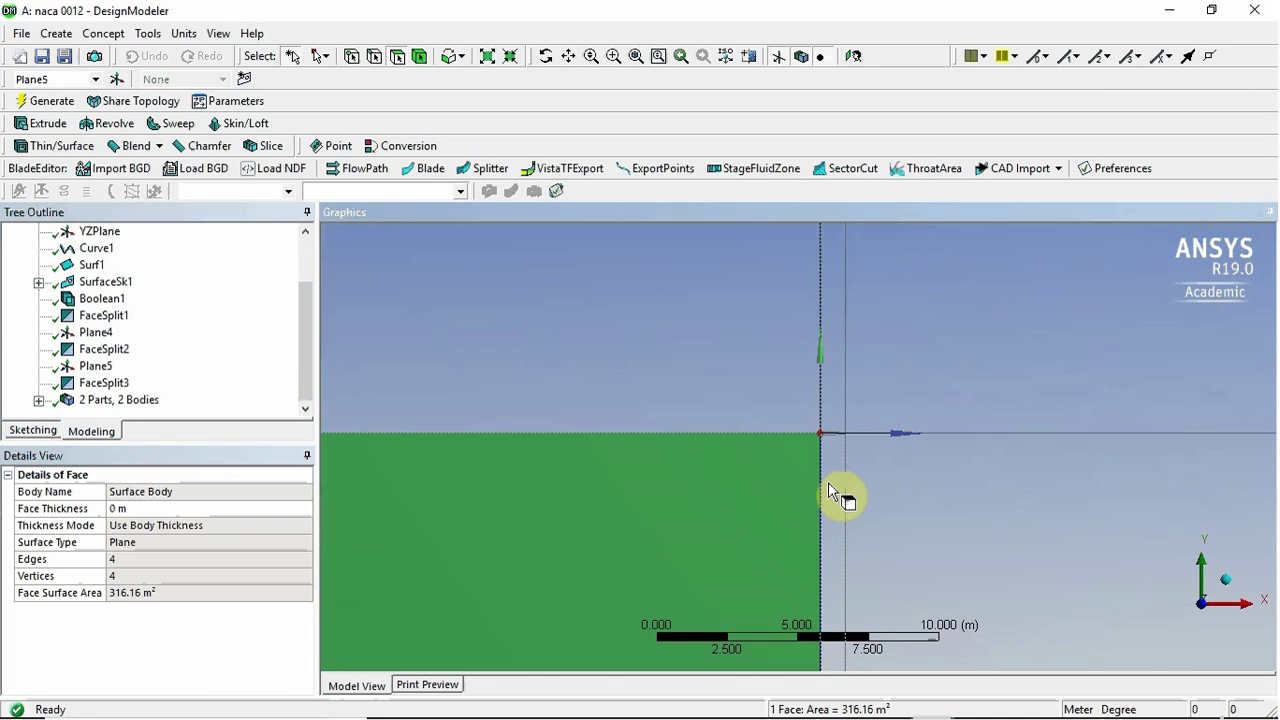
click(828, 483)
click(830, 405)
click(895, 385)
click(905, 499)
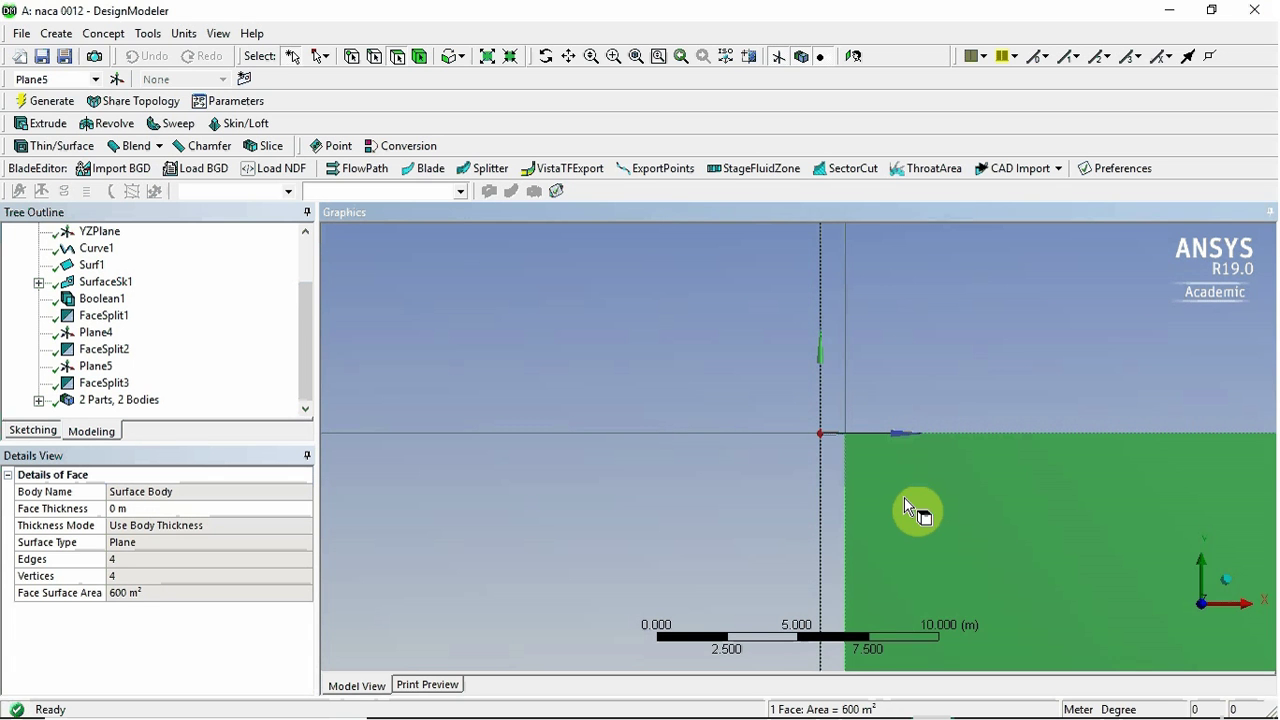
scroll(890, 432, up, 8)
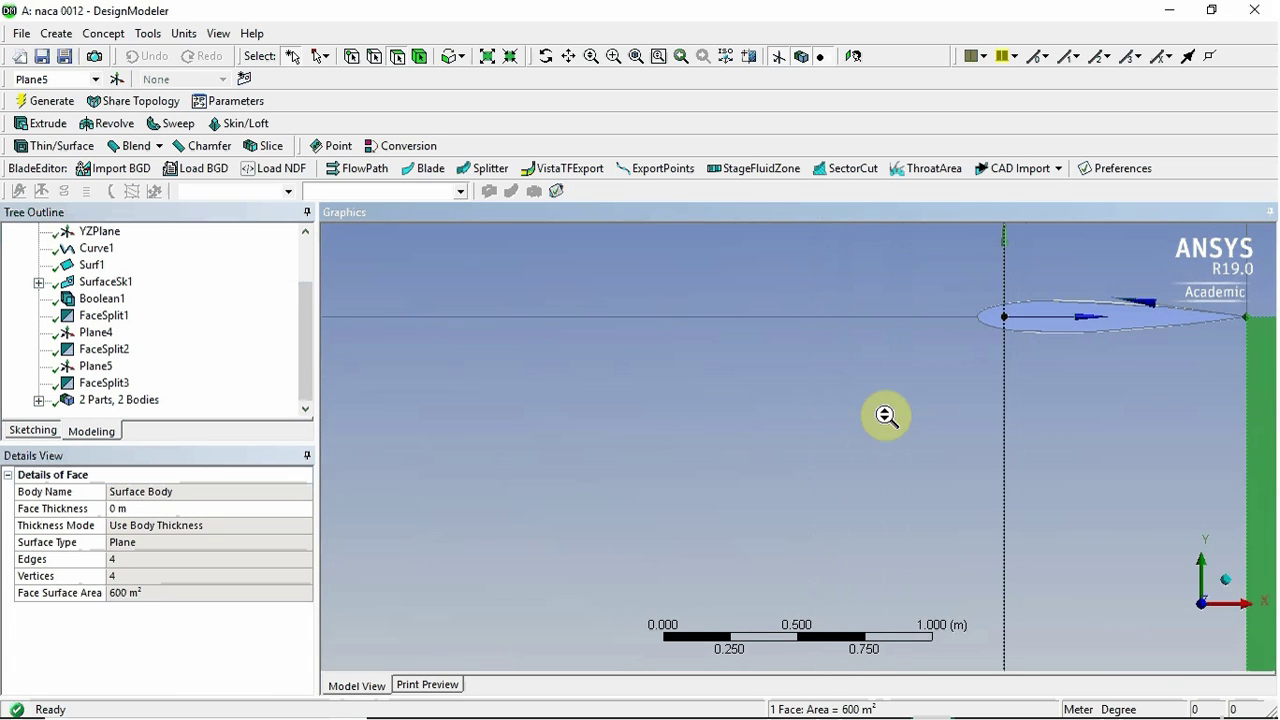
click(920, 277)
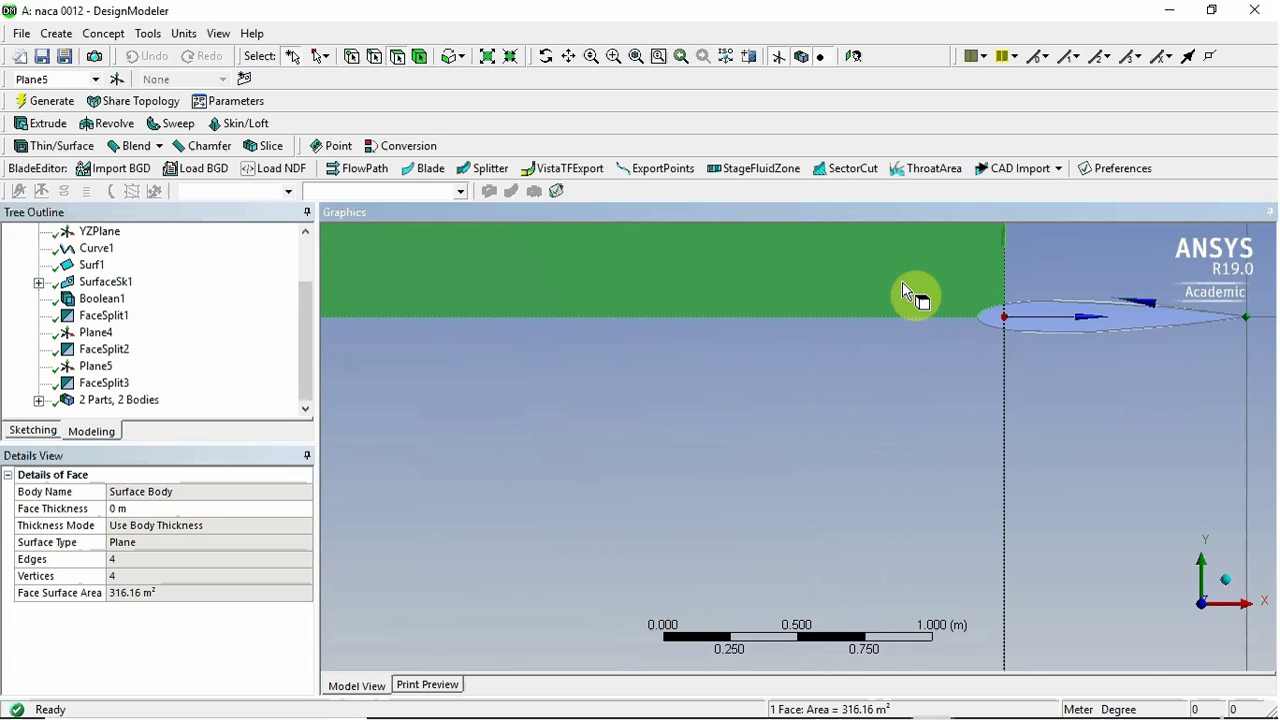
scroll(873, 324, down, 3)
scroll(943, 400, up, 3)
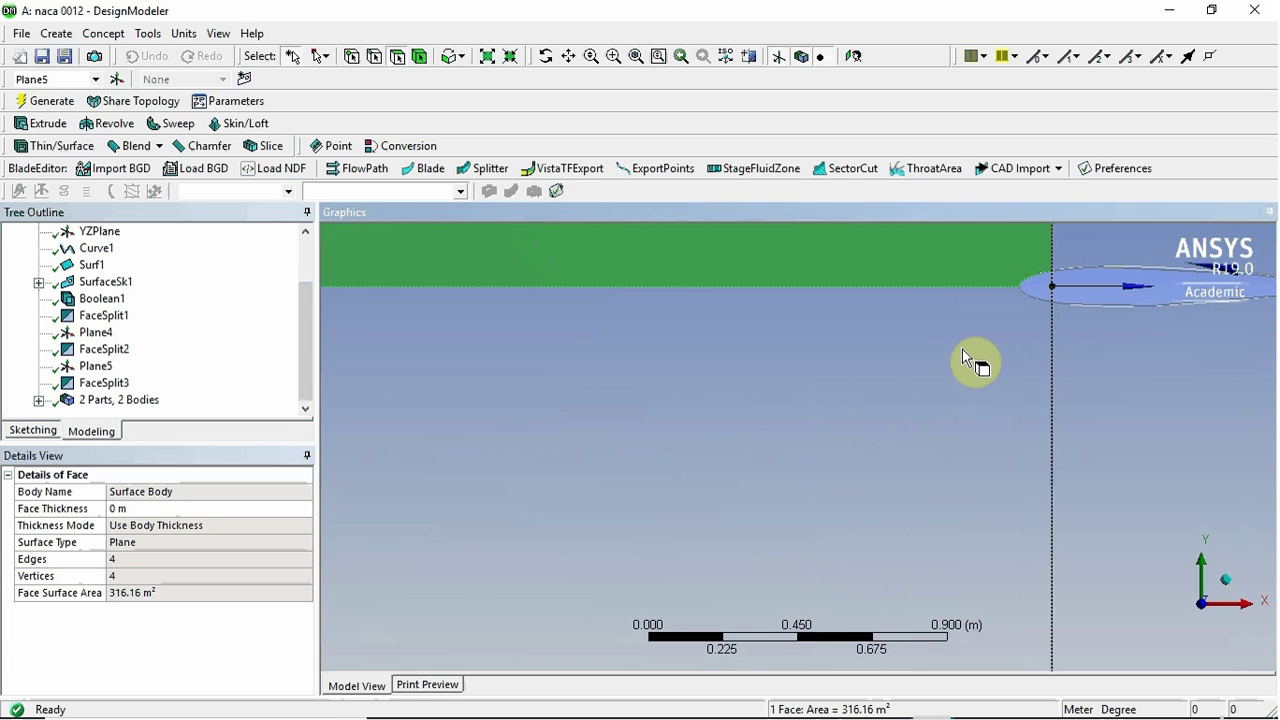
scroll(914, 369, down, 3)
scroll(834, 397, up, 4)
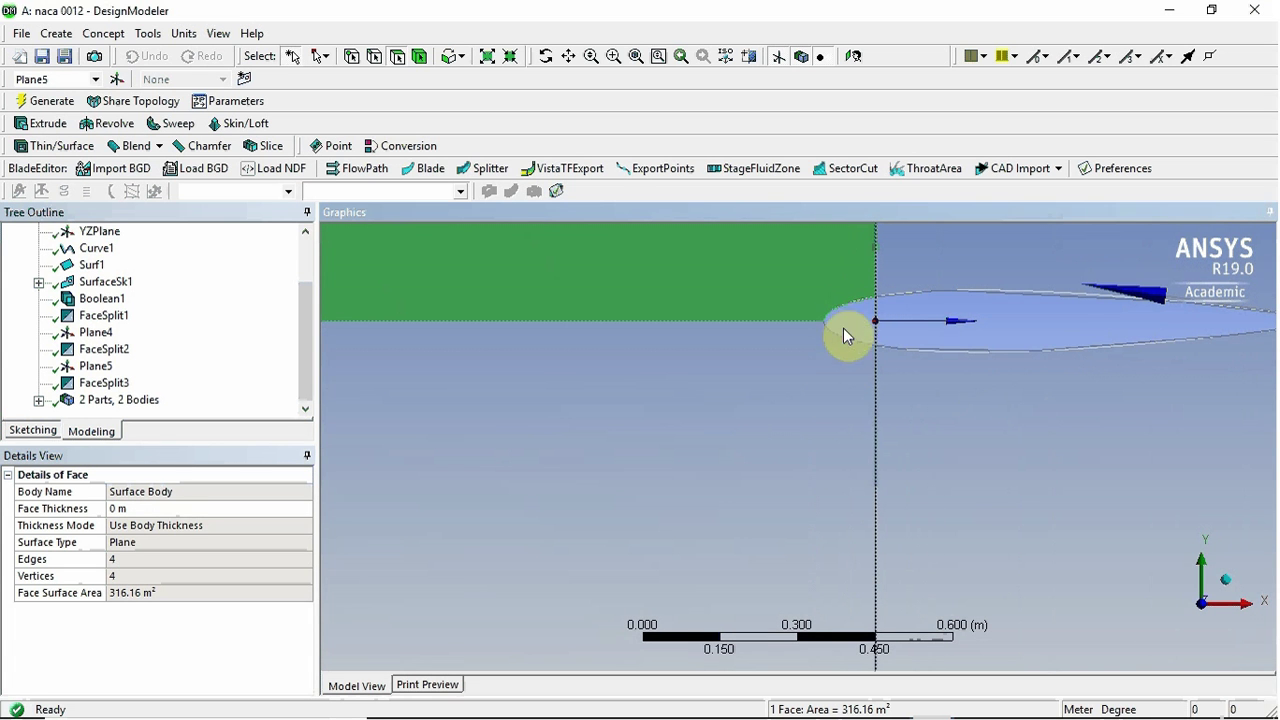
scroll(843, 330, down, 5)
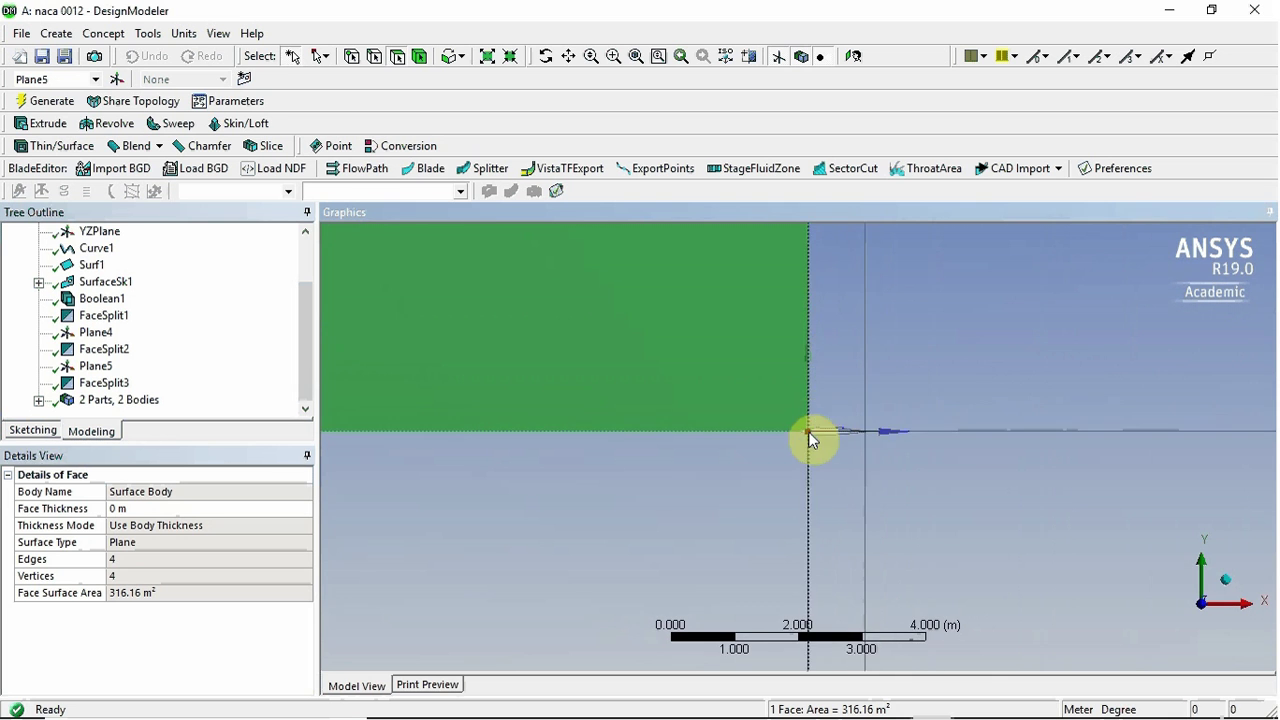
scroll(810, 438, up, 4)
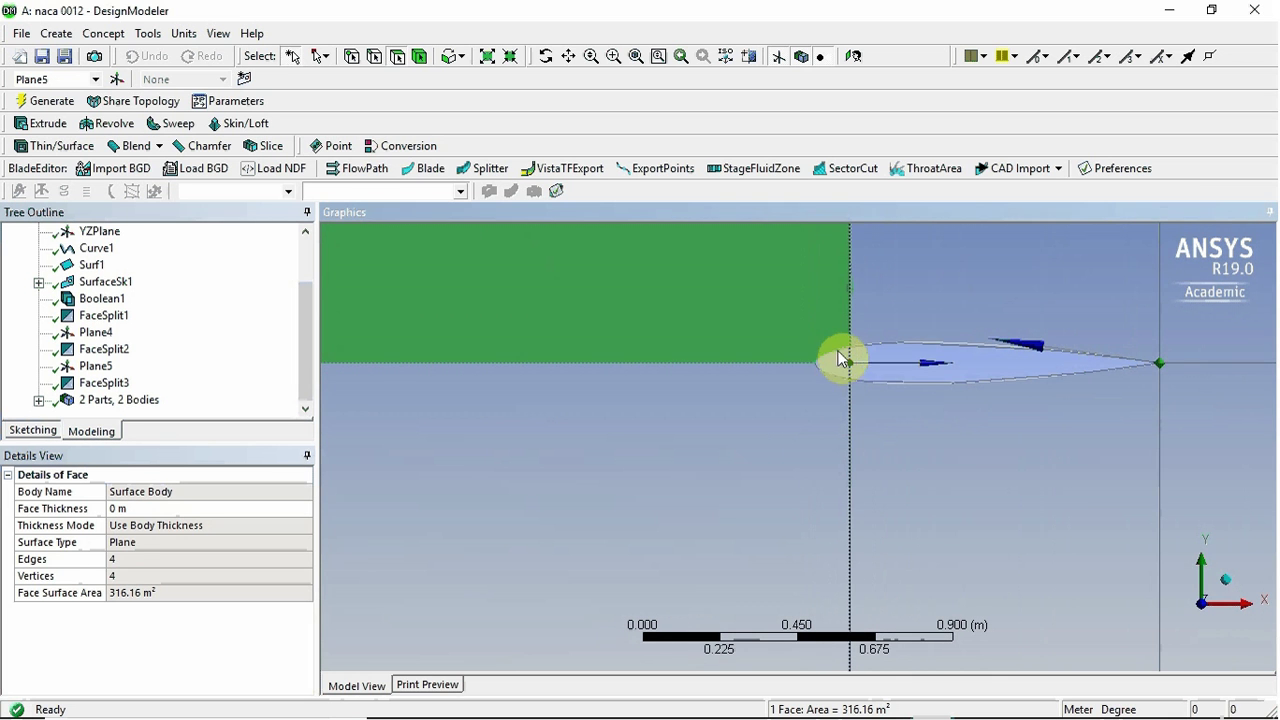
click(898, 372)
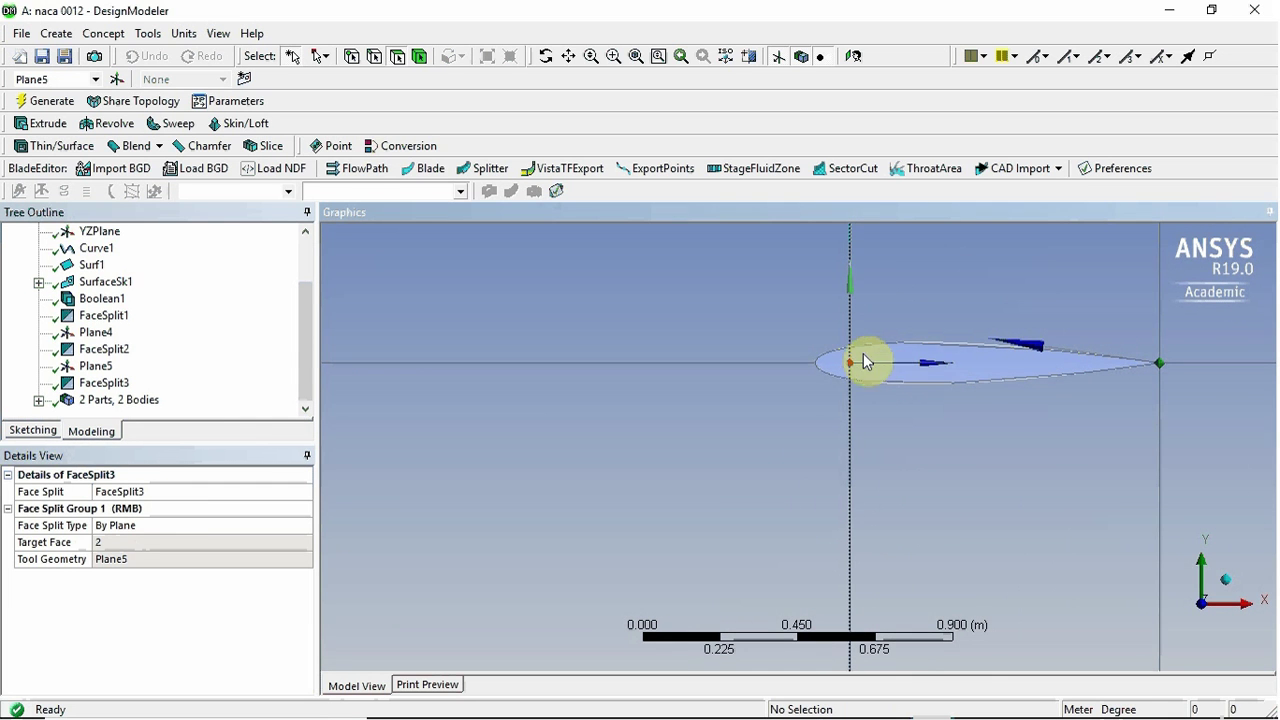
scroll(811, 359, down, 6)
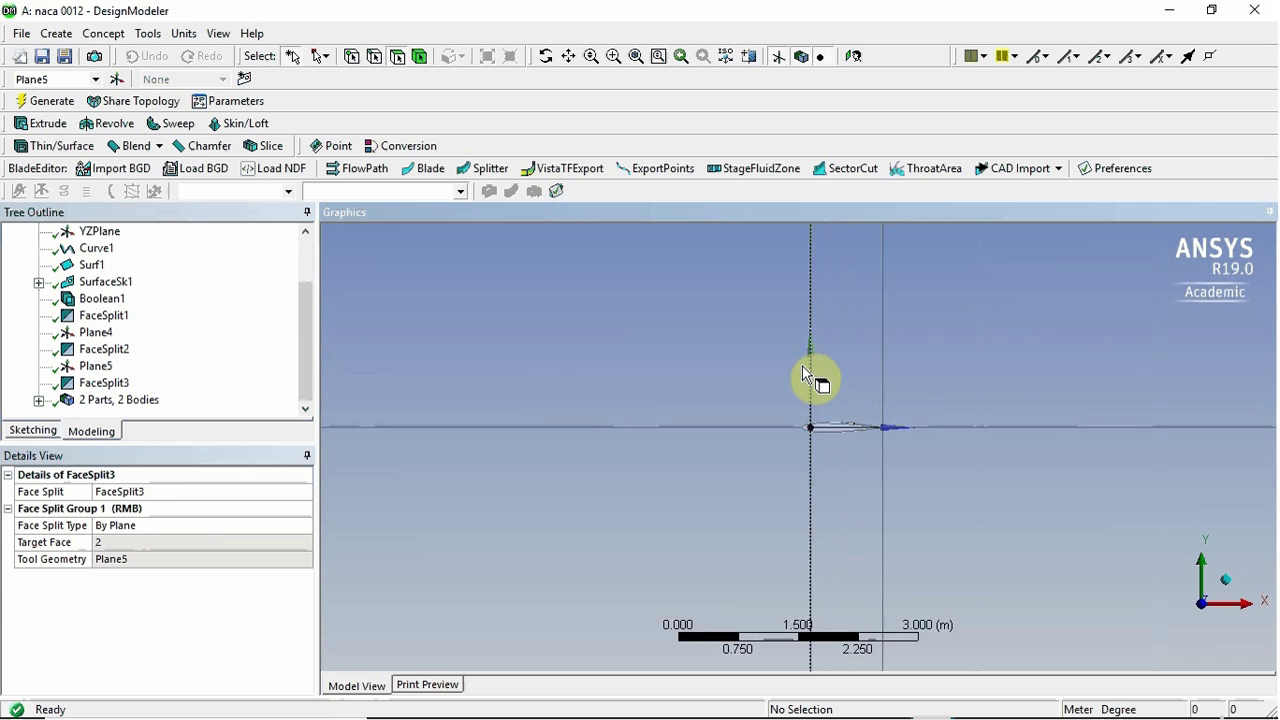
scroll(778, 368, down, 4)
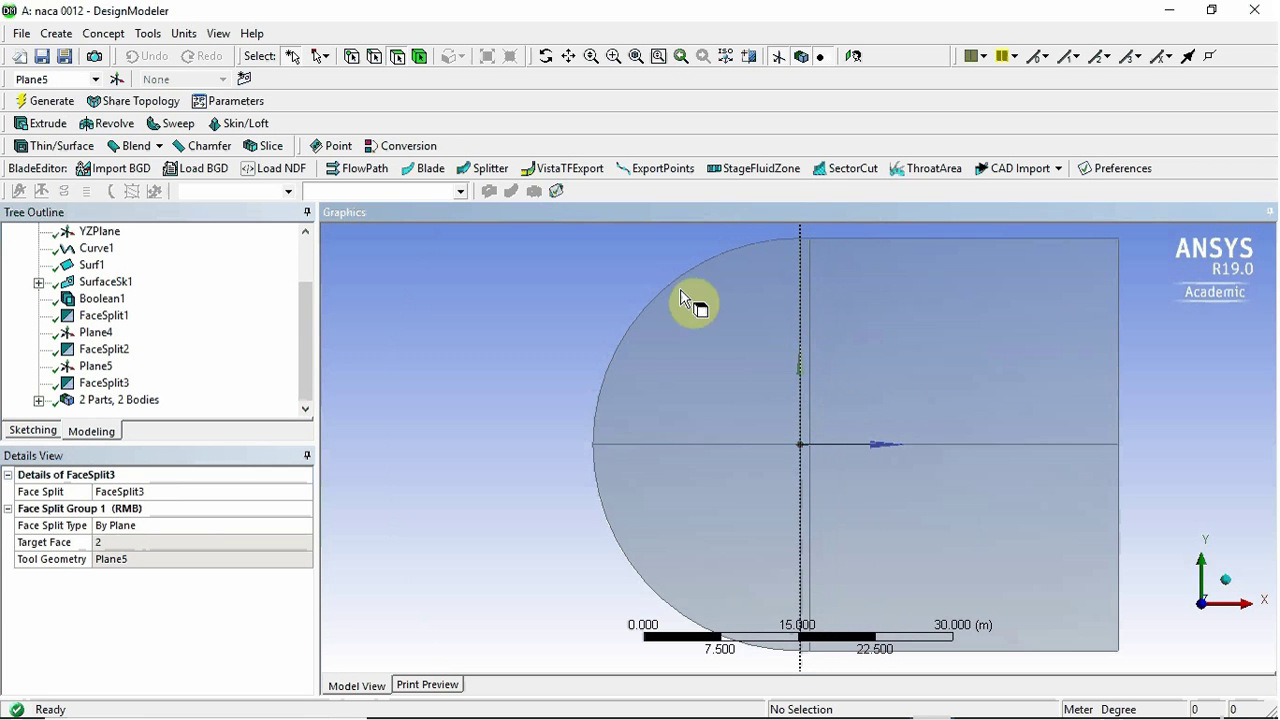
scroll(800, 449, up, 7)
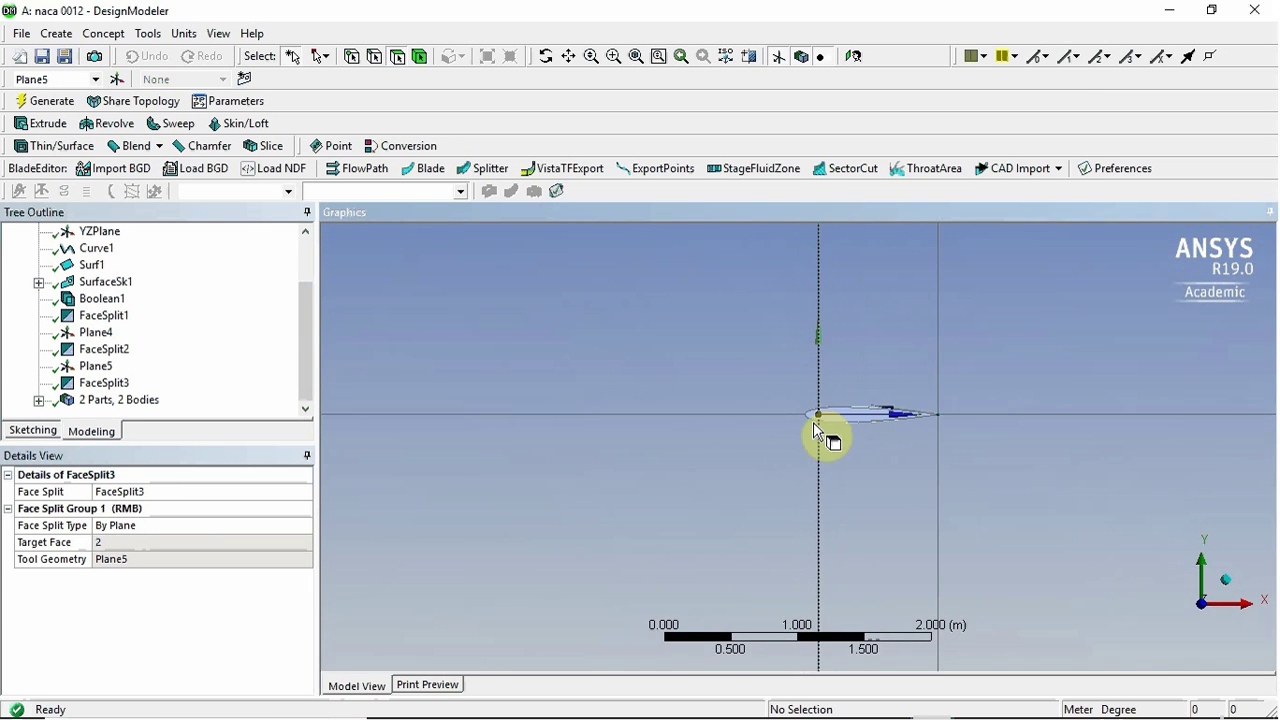
scroll(523, 506, down, 6)
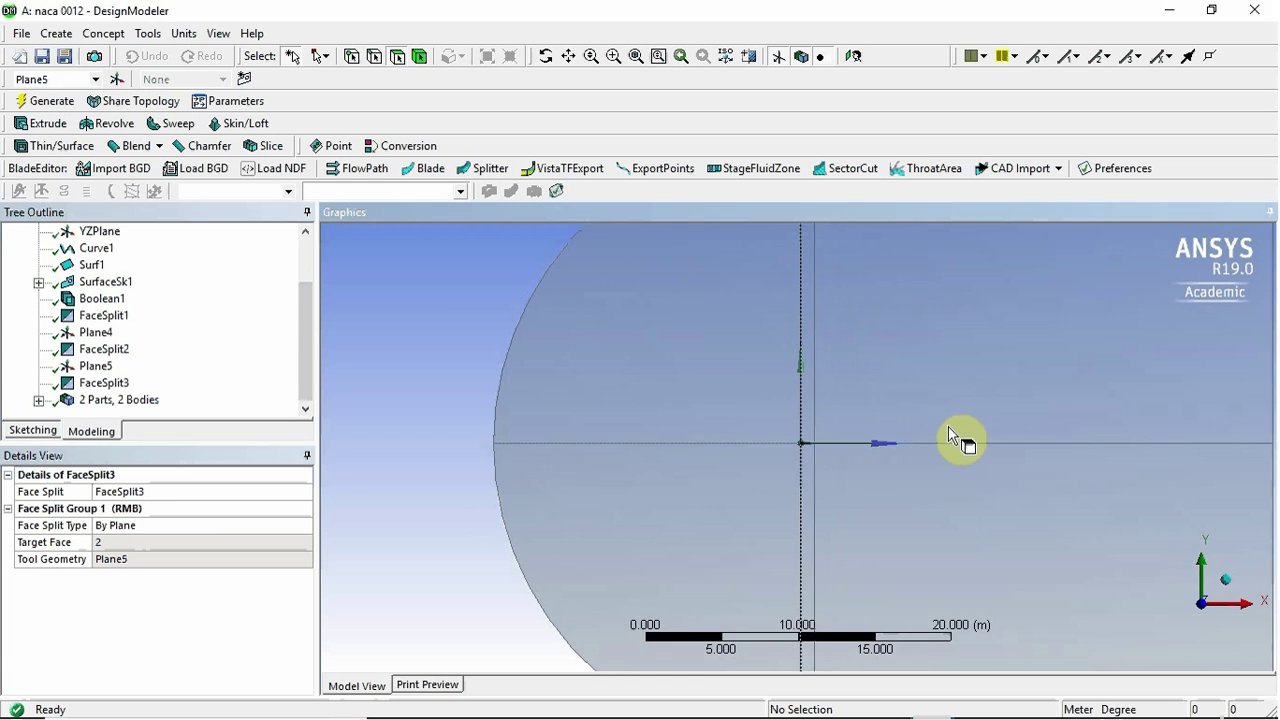
scroll(958, 416, down, 2)
ctrl+middle_drag(958, 416, 760, 366)
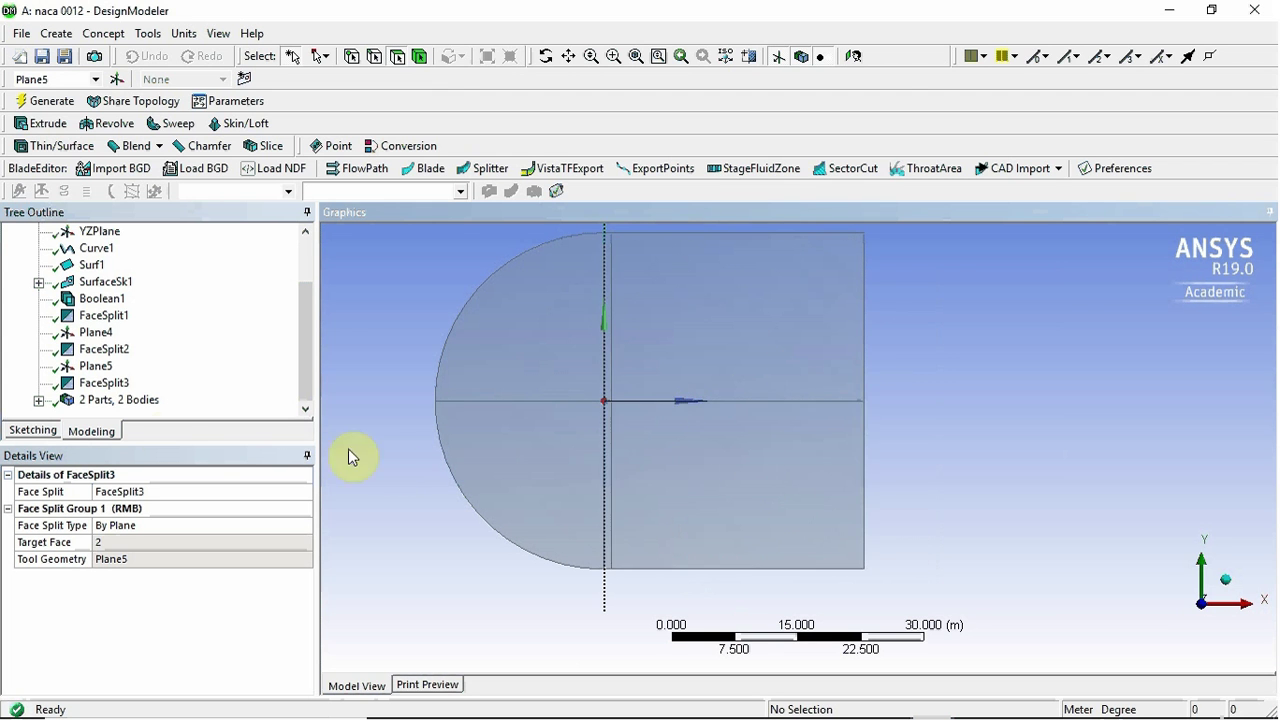
Change the Surface Body's Fluid/Solid property from Solid to Fluid.
click(39, 401)
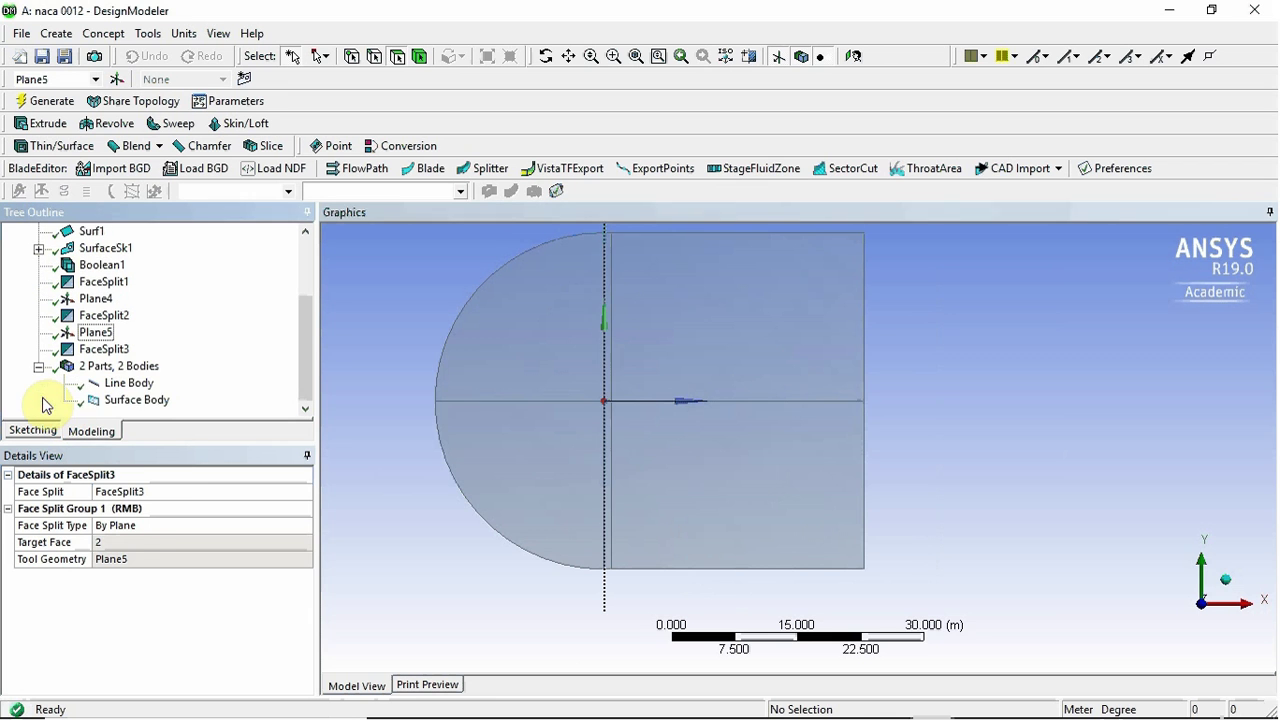
click(120, 400)
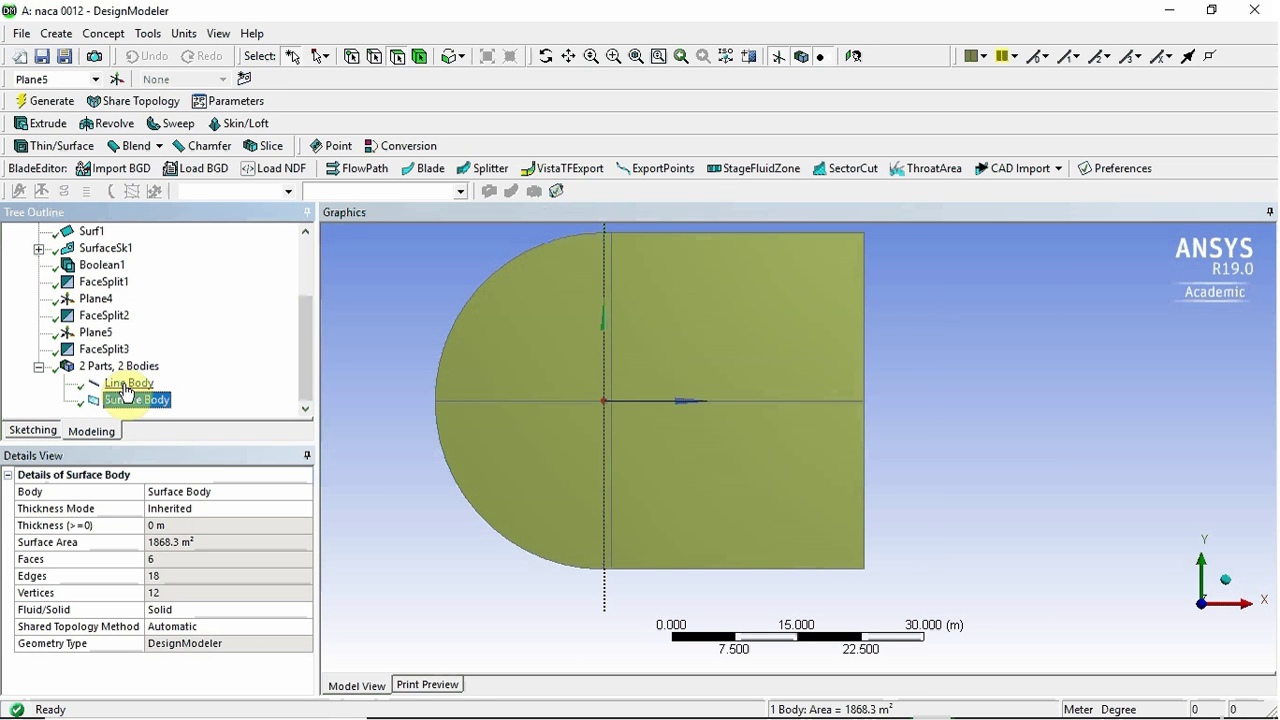
click(140, 400)
click(243, 612)
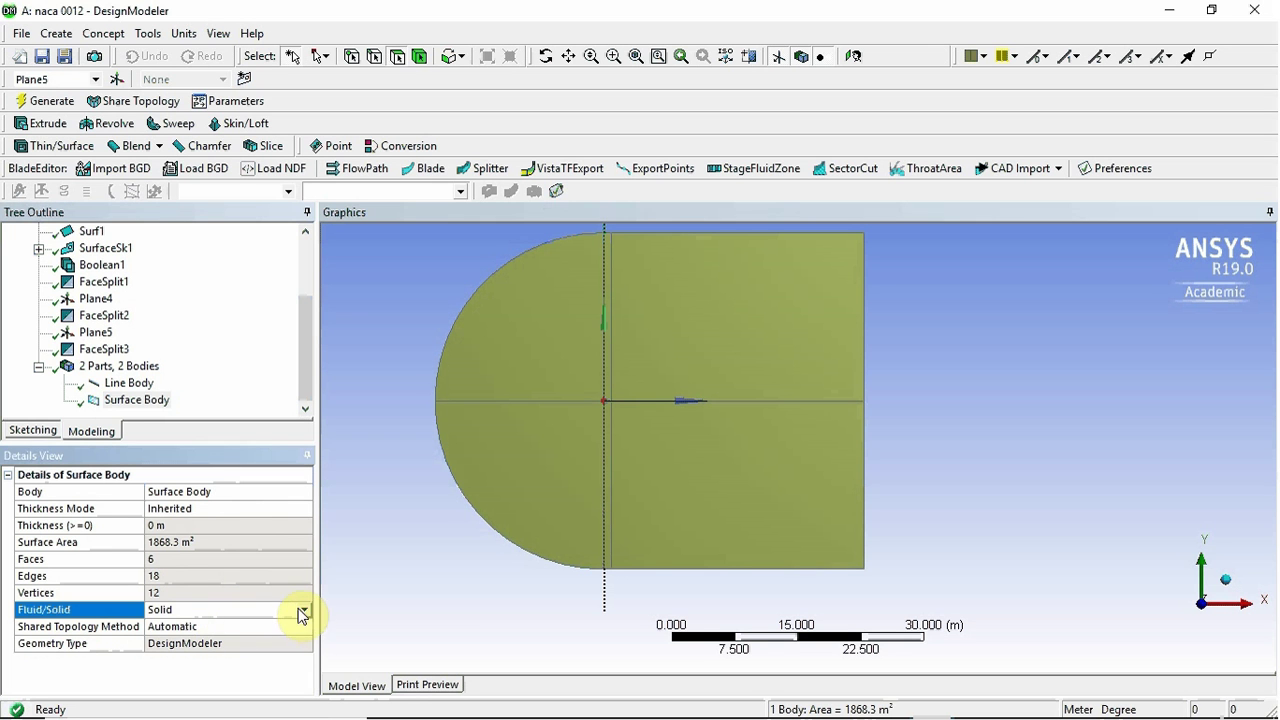
click(302, 612)
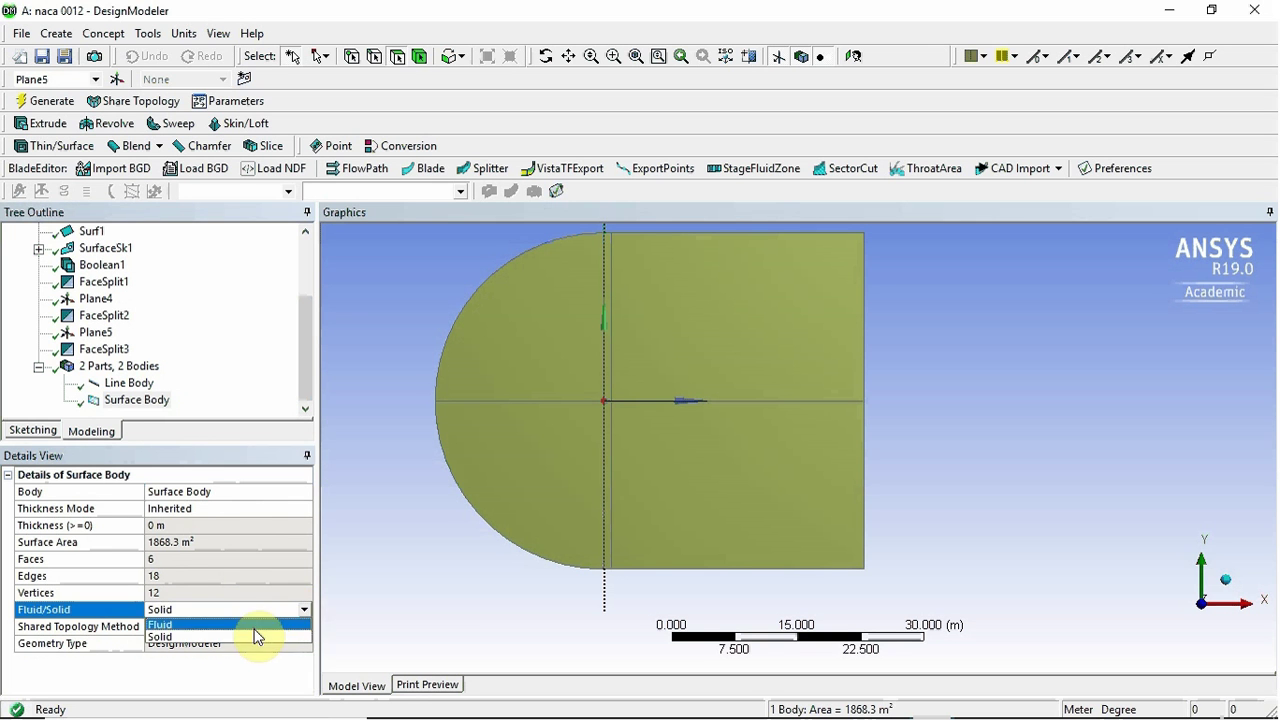
click(256, 628)
click(376, 550)
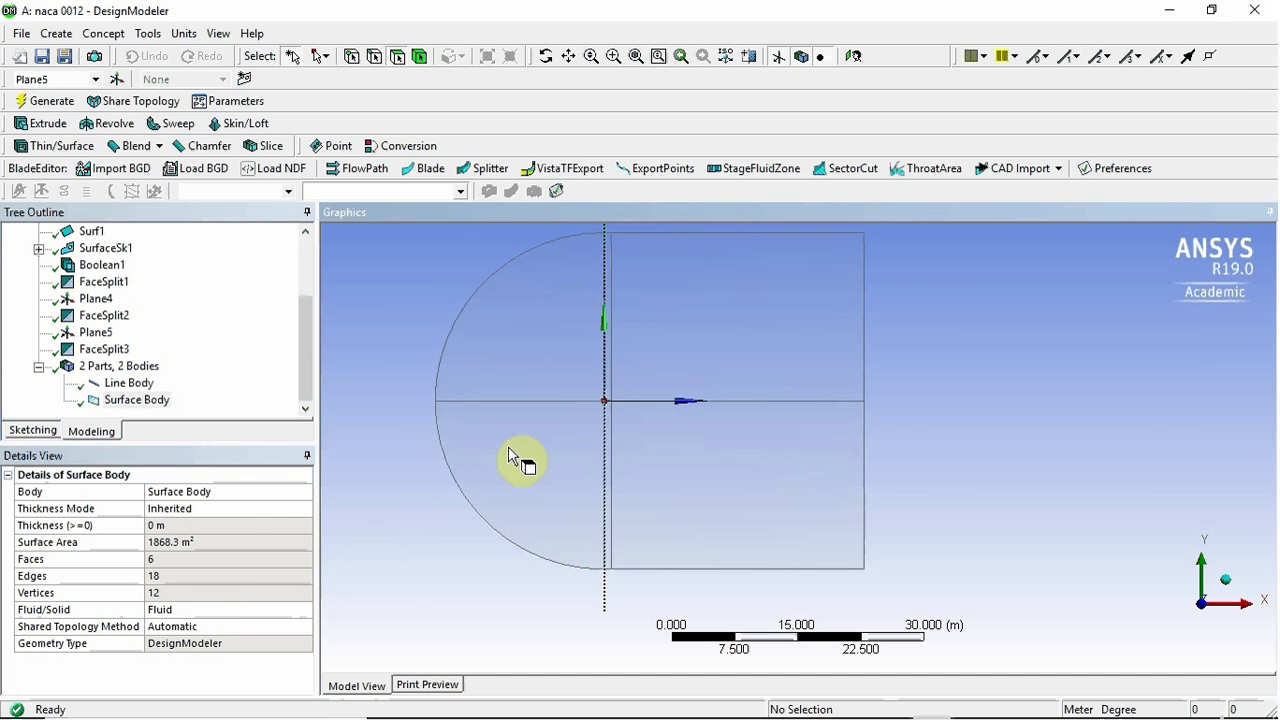
Zoom and pan the view to bring the airfoil region into focus.
scroll(515, 452, up, 2)
ctrl+middle_drag(523, 449, 790, 459)
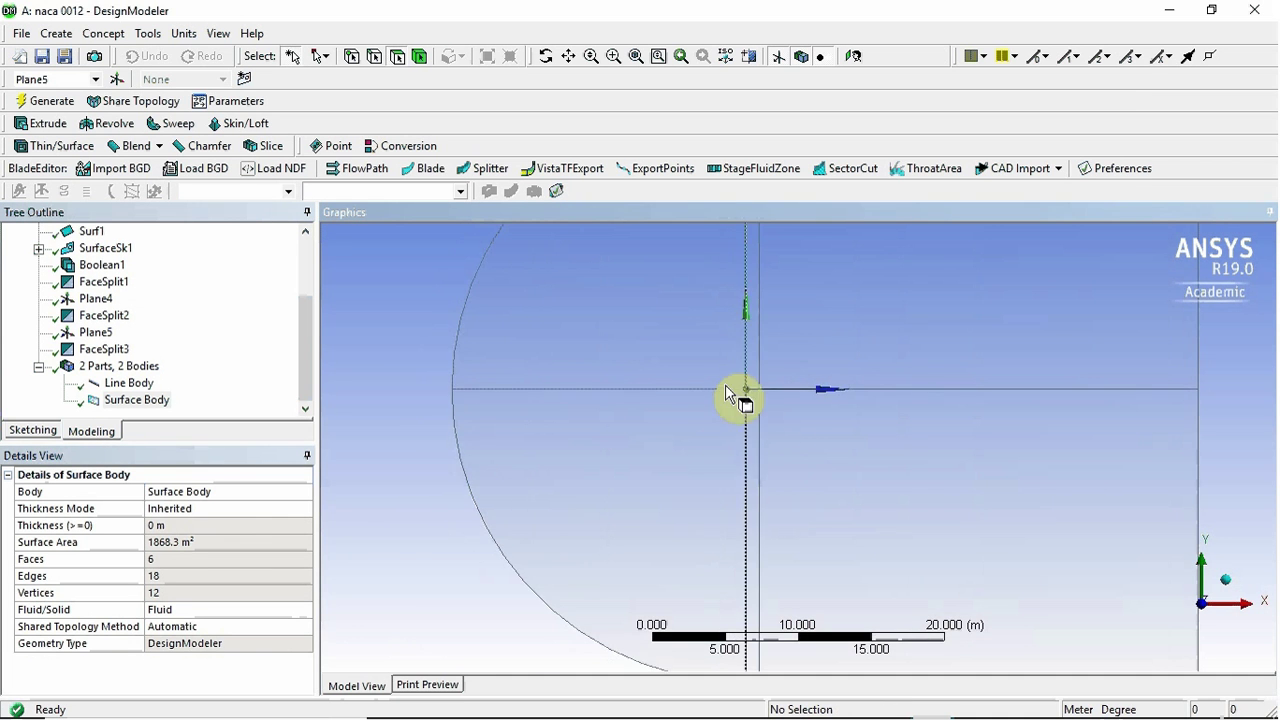
scroll(740, 391, up, 3)
ctrl+middle_drag(706, 377, 716, 437)
scroll(740, 470, up, 2)
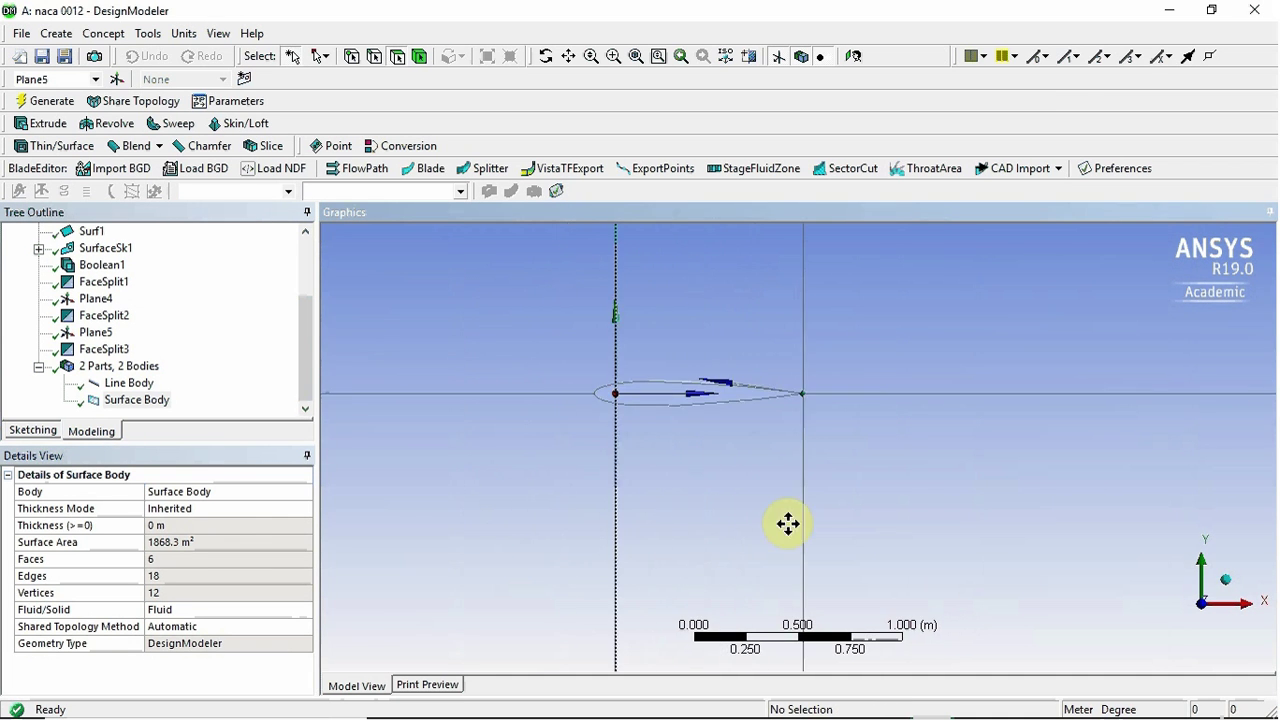
scroll(746, 446, down, 5)
scroll(740, 455, down, 3)
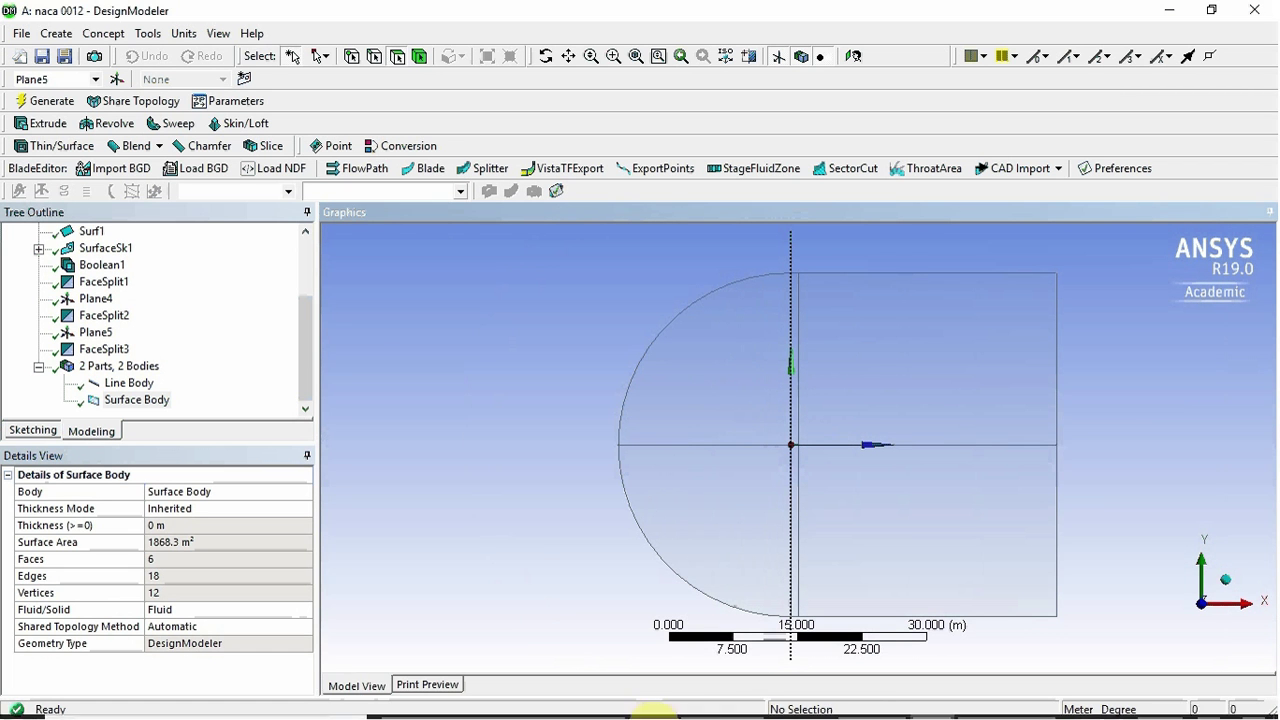
mouse_move(795, 702)
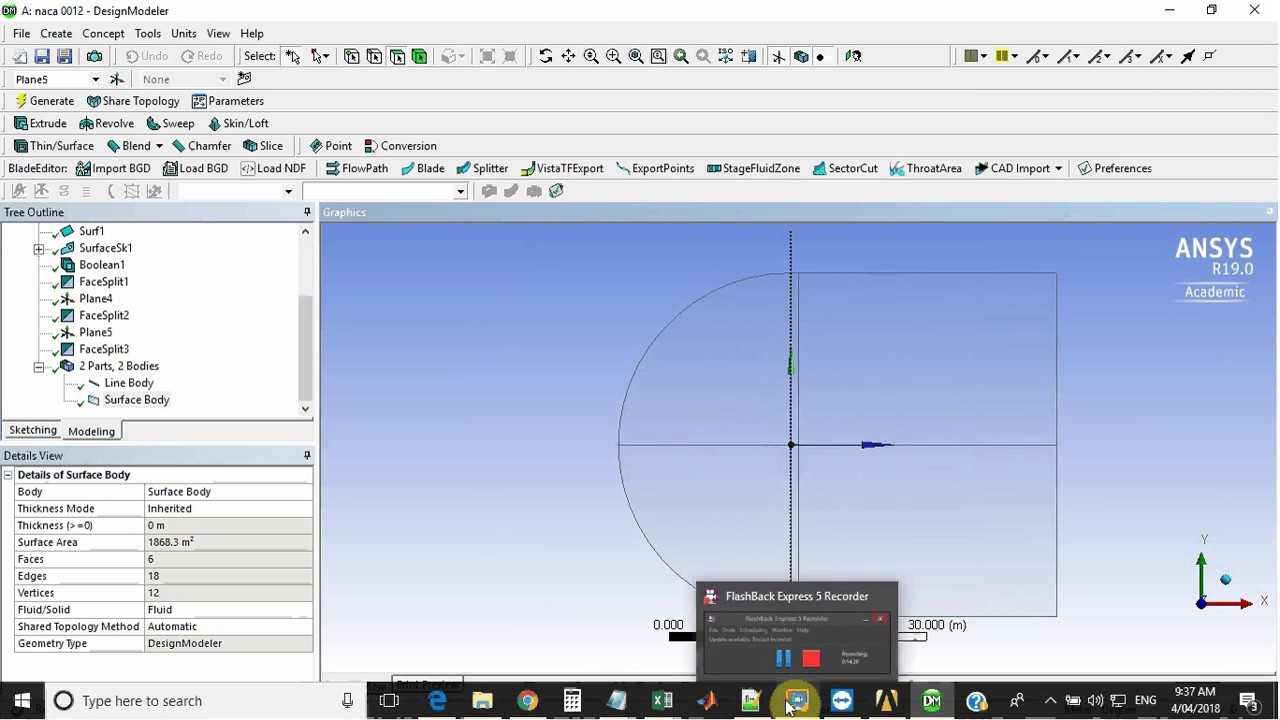